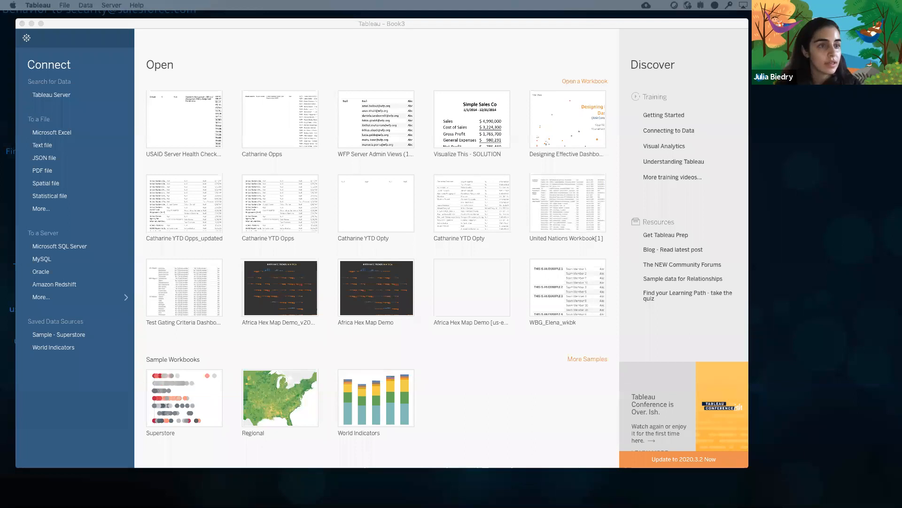
Connect to the saved Sample - Superstore data source and open its data source page
left_click(746, 231)
left_click_drag(746, 231, 845, 245)
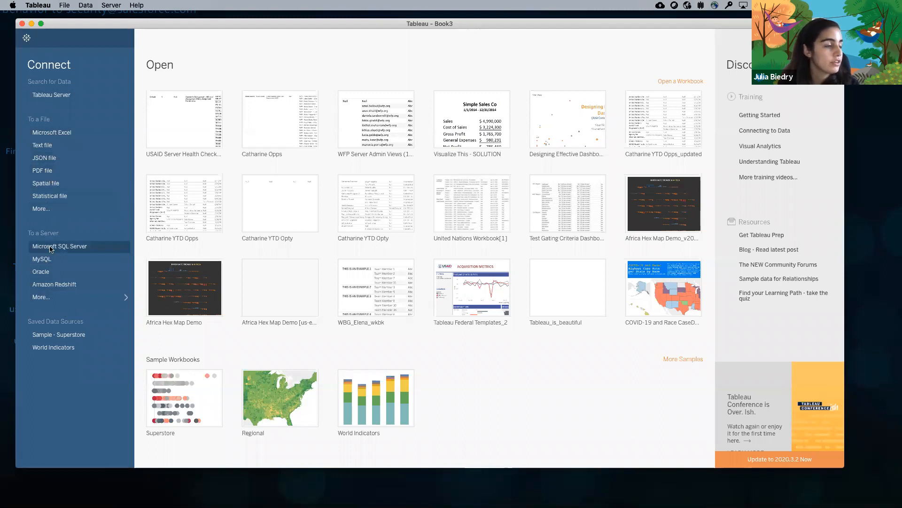
left_click(50, 300)
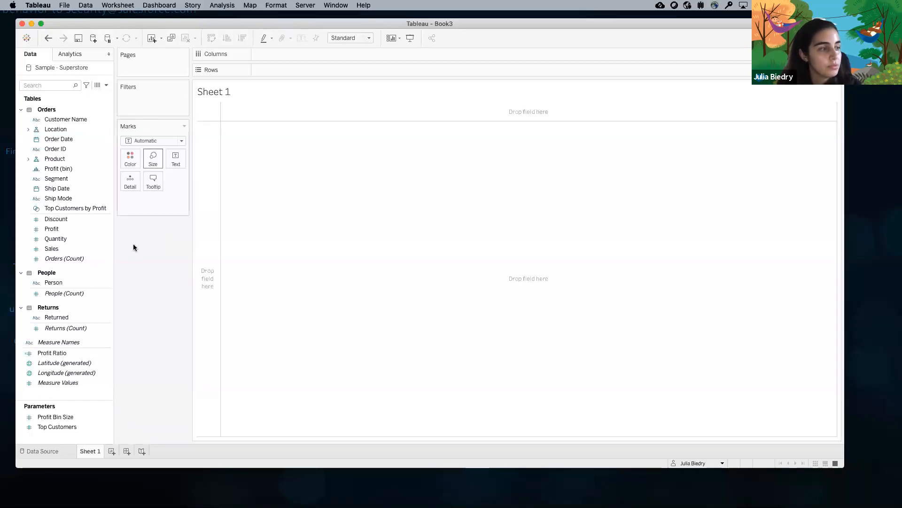
left_click(34, 453)
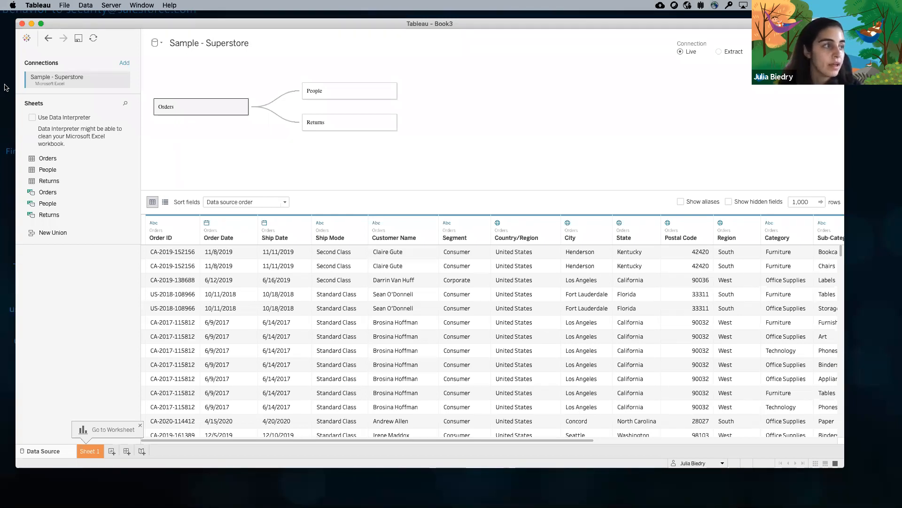
Examine the Orders table's columns in the data preview, from Order ID across to Profit (bin)
left_click(284, 38)
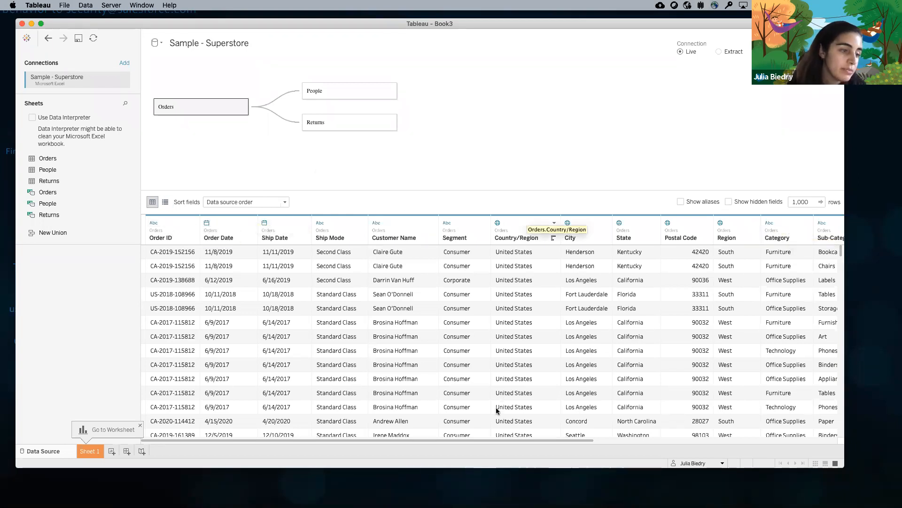
left_click_drag(472, 440, 744, 449)
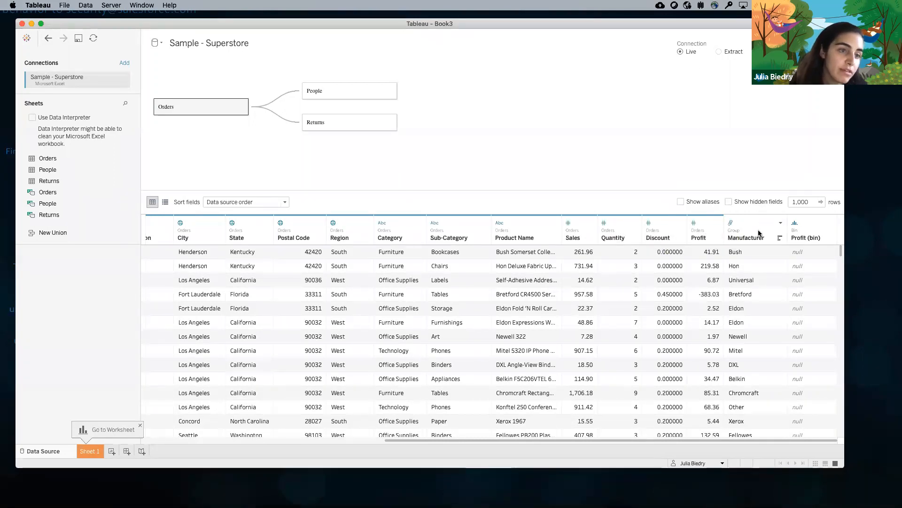
left_click_drag(644, 439, 370, 448)
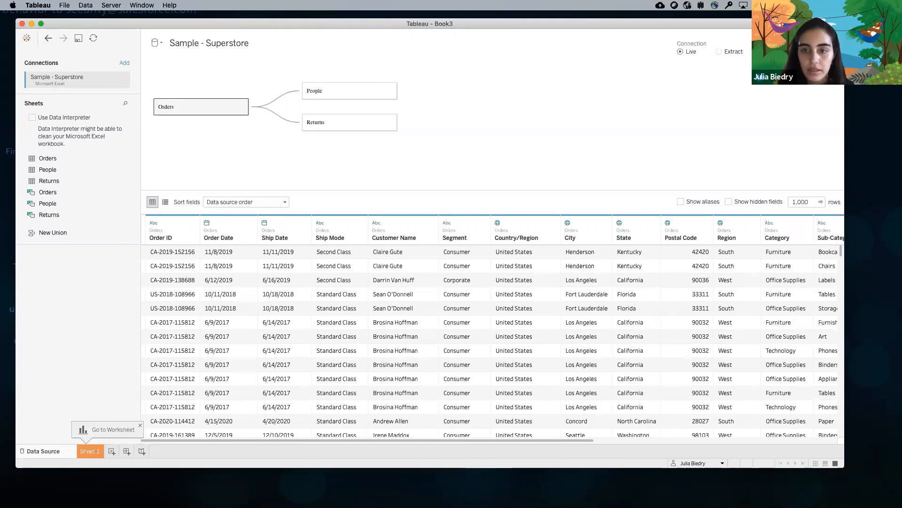
key("super+Tab")
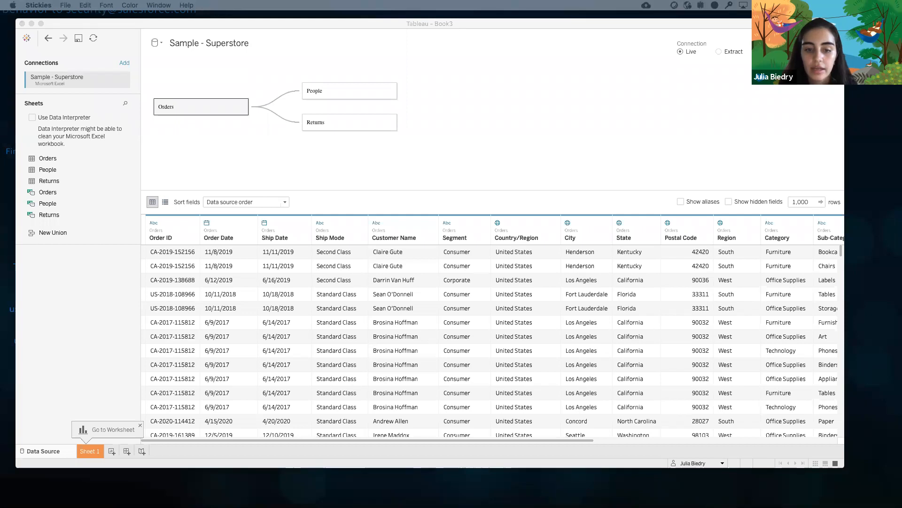
key("super+Tab")
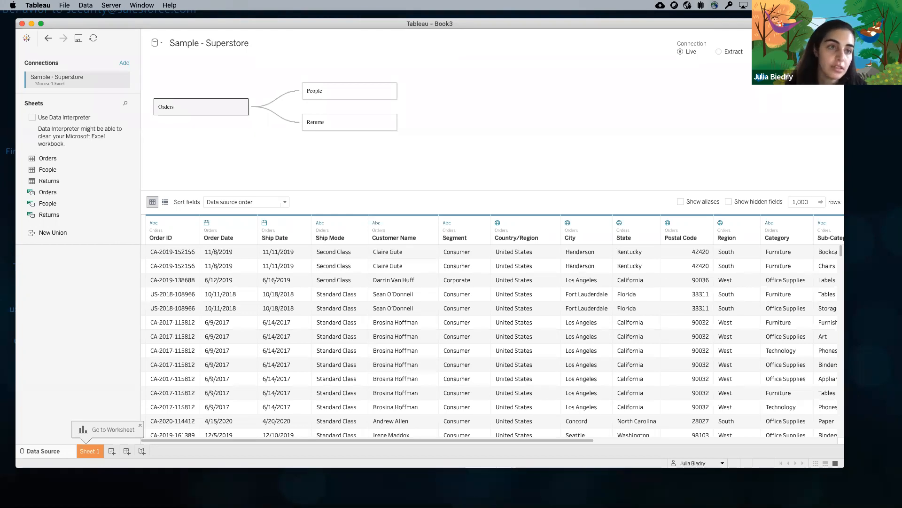
left_click(830, 52)
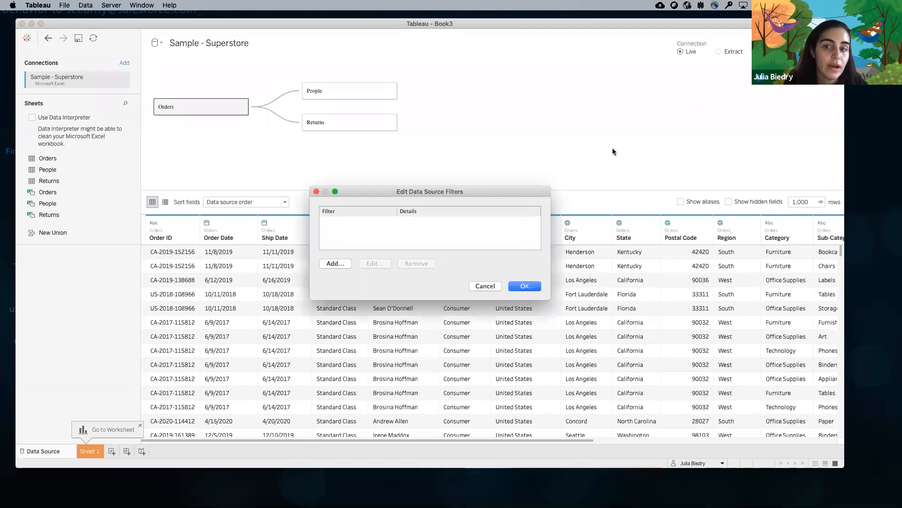
left_click_drag(454, 191, 502, 91)
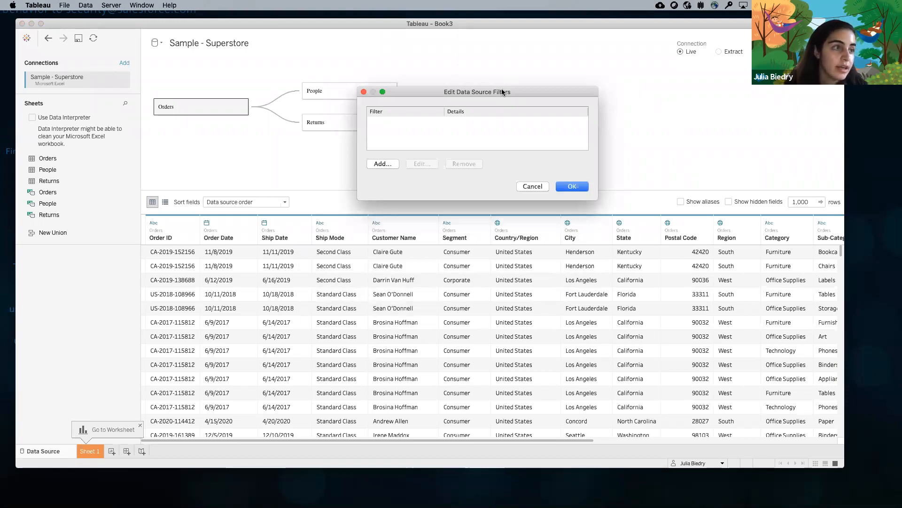
left_click(383, 164)
scroll(425, 163, "down", 5)
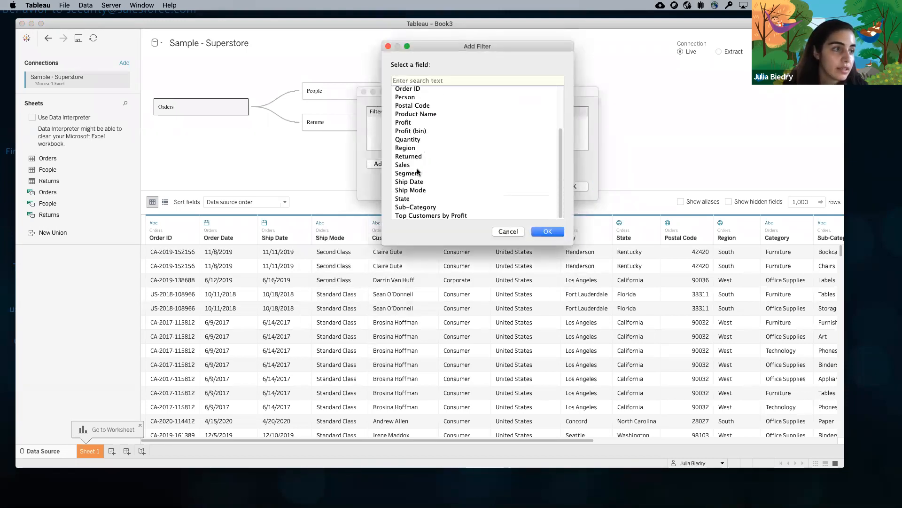
left_click(411, 199)
left_click(545, 231)
scroll(426, 113, "down", 5)
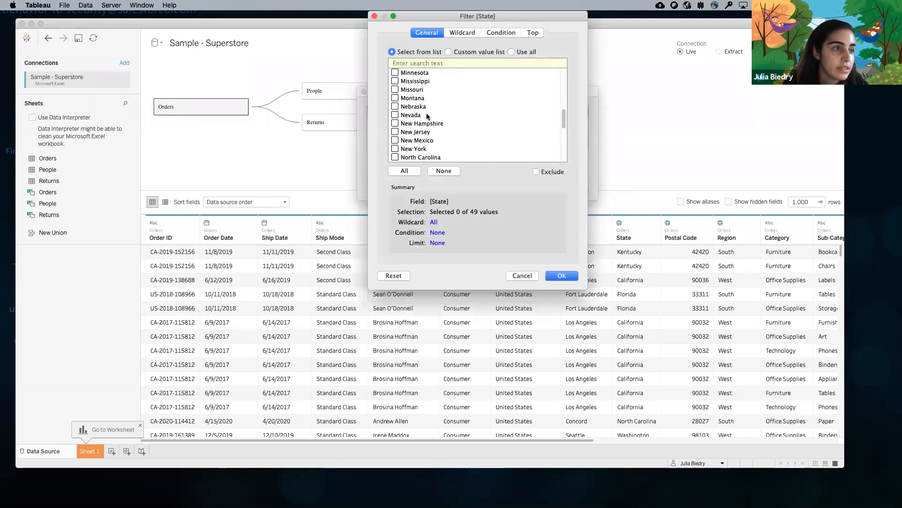
left_click(394, 149)
left_click(395, 149)
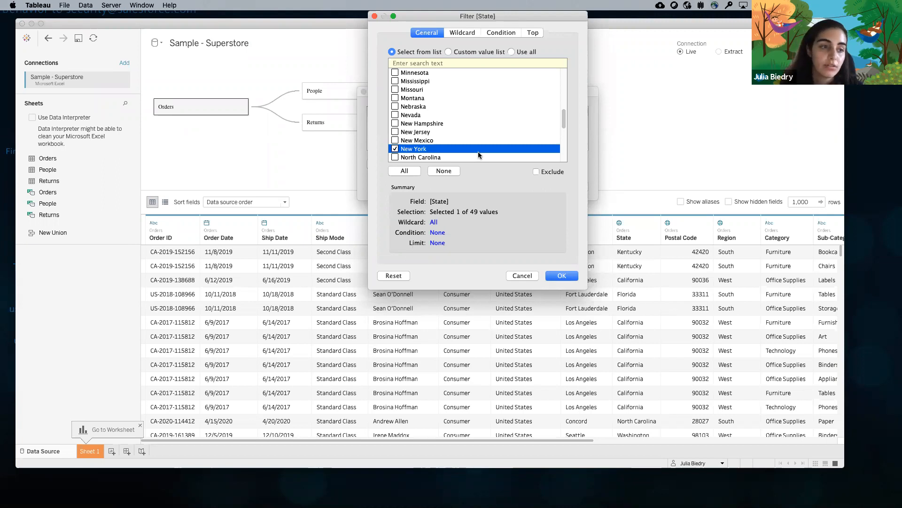
left_click(395, 148)
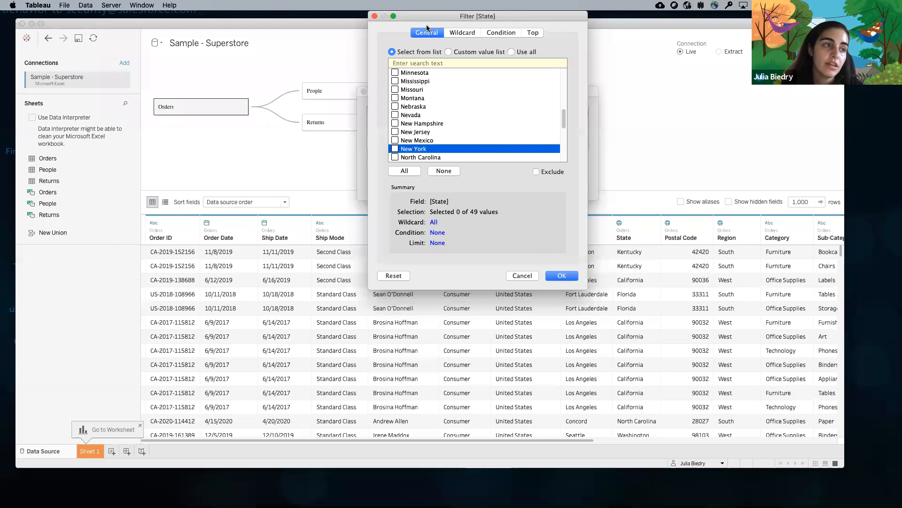
left_click(375, 16)
left_click(363, 92)
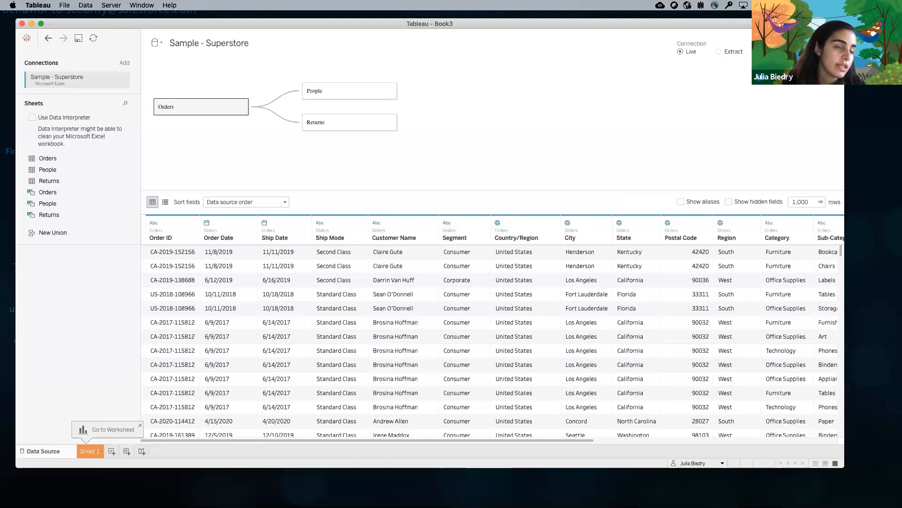
Switch the Sample - Superstore connection to Extract and review the extract settings
left_click(718, 52)
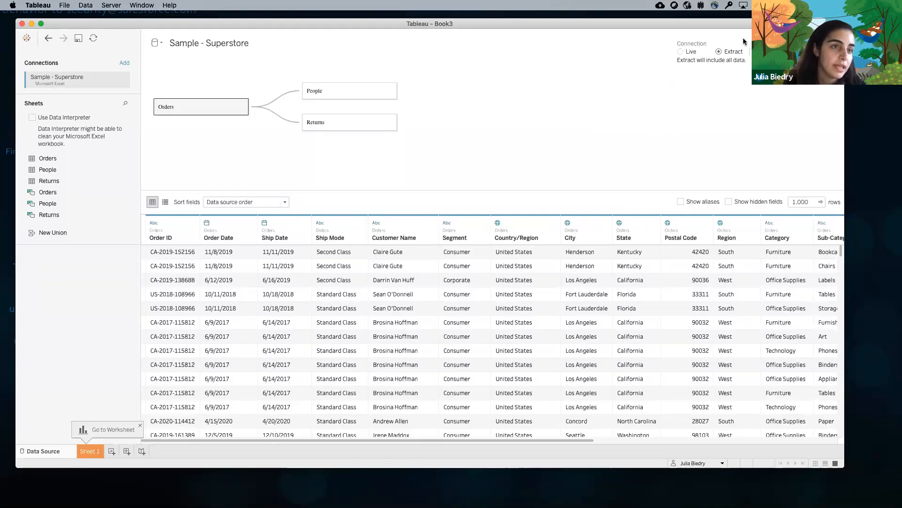
left_click(757, 52)
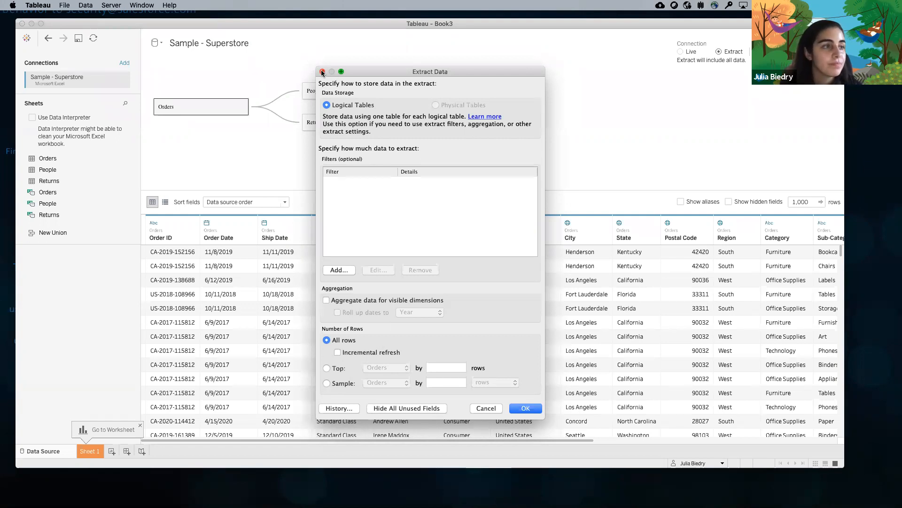
left_click_drag(371, 99, 898, 292)
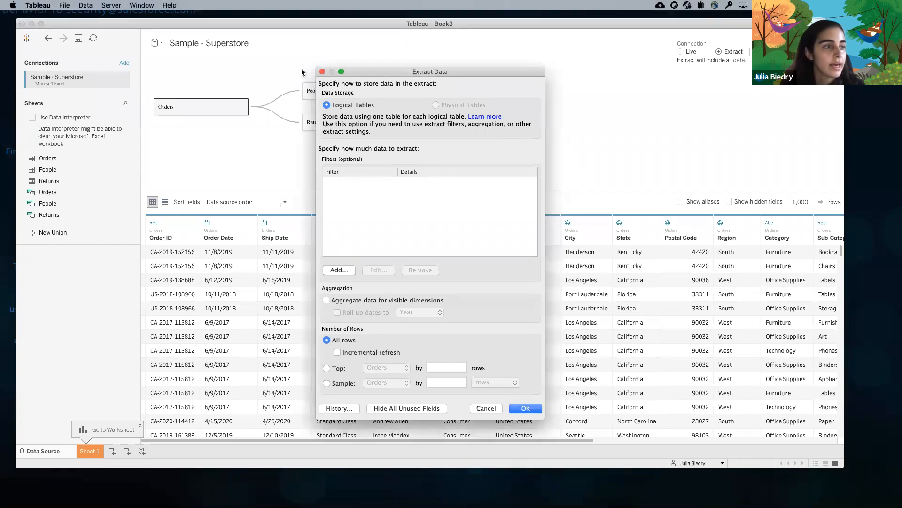
left_click(321, 74)
key("Escape")
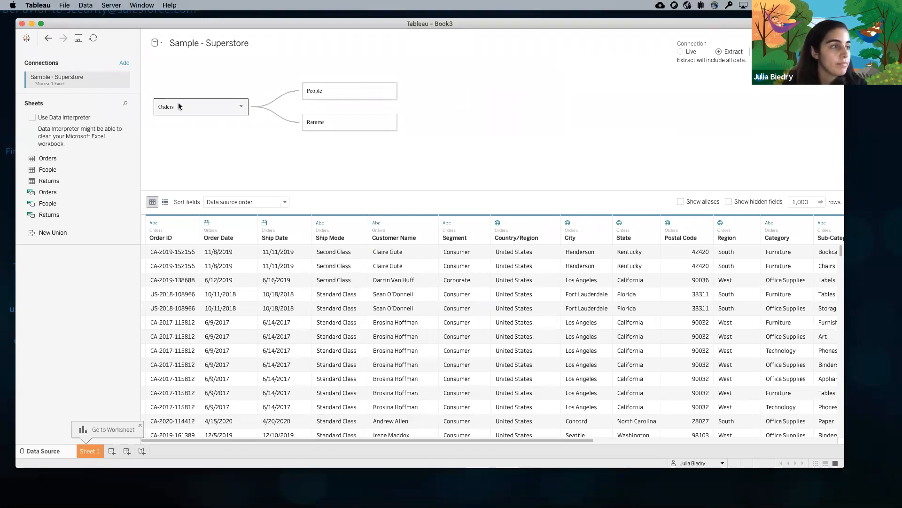
Examine the file and server types available for adding another connection to the data source
mouse_move(179, 105)
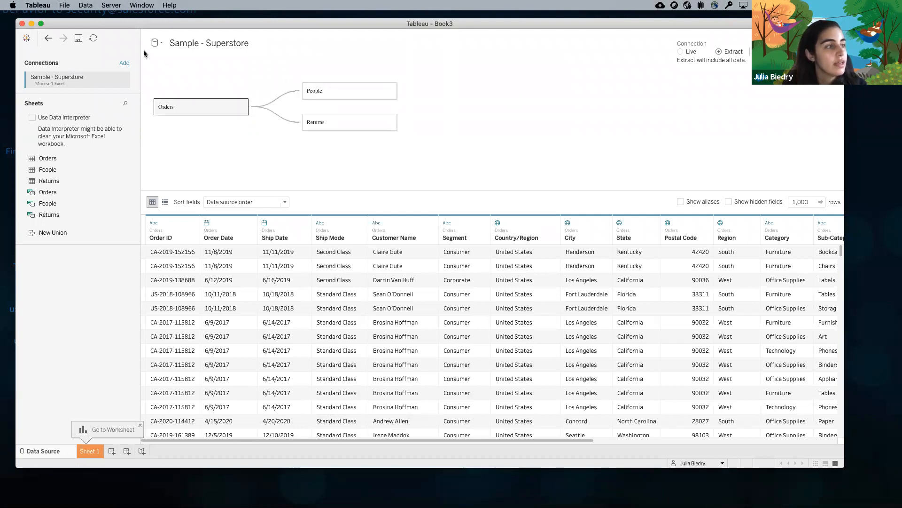
left_click(124, 63)
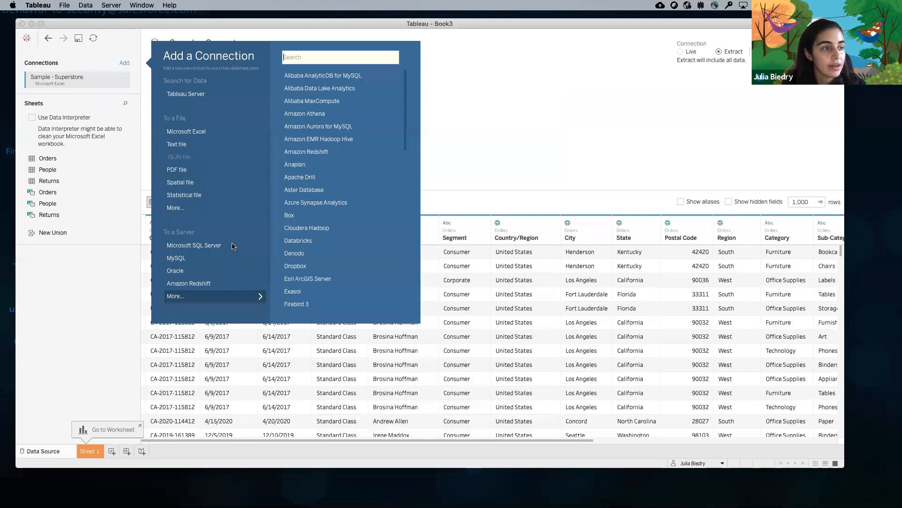
left_click(531, 115)
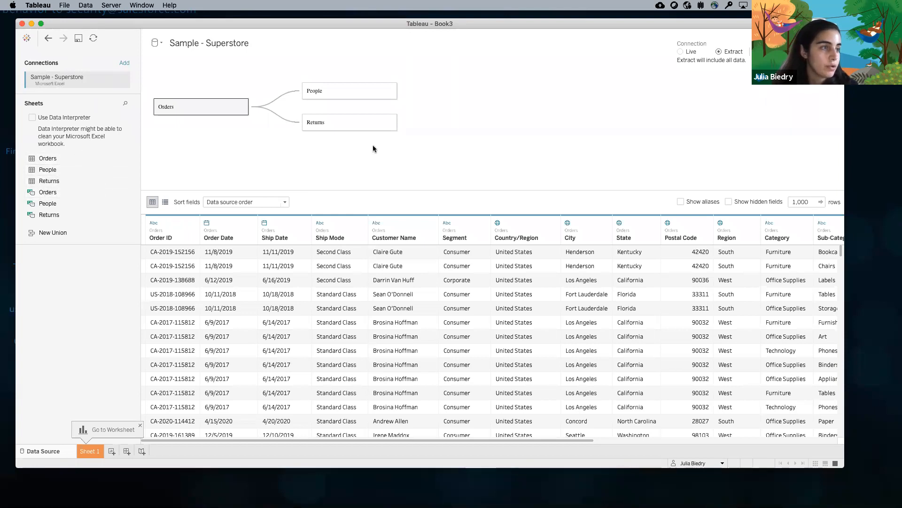
left_click(123, 64)
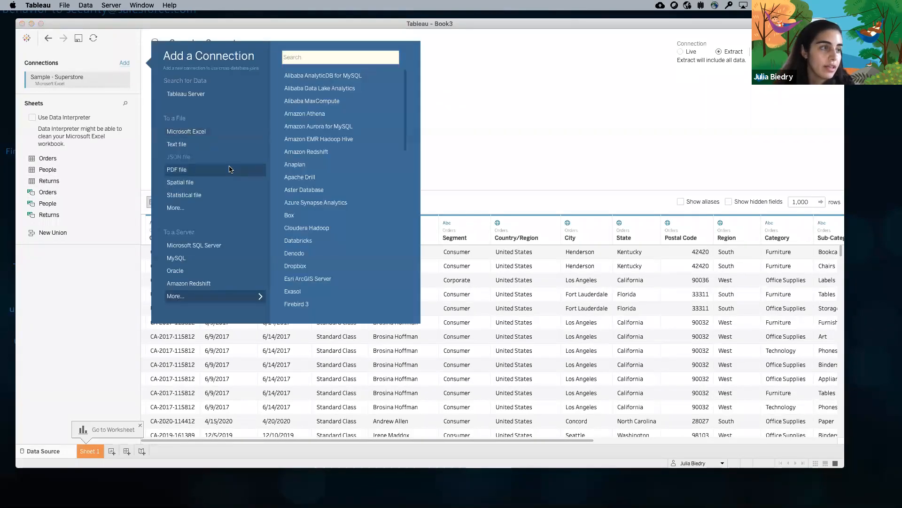
left_click(473, 153)
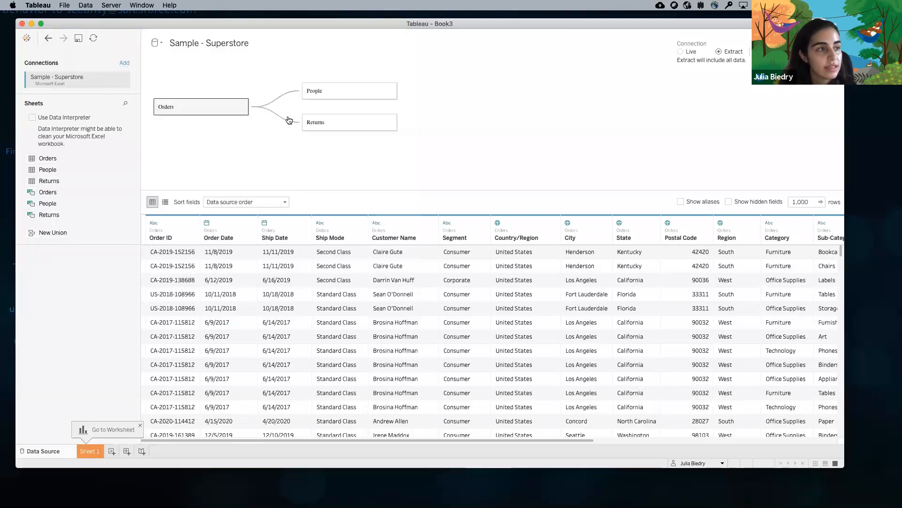
left_click(213, 45)
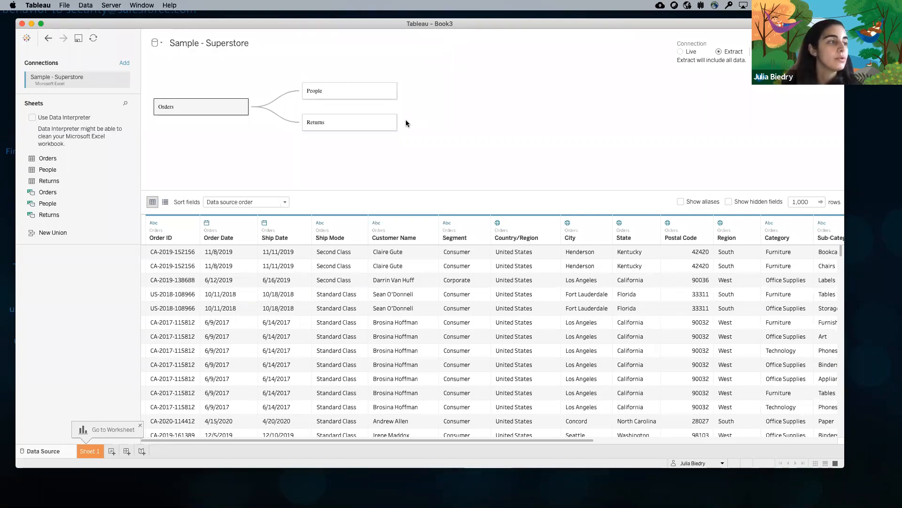
Go to Sheet 1, saving the extract as Sample - Superstore.hyper in the Datasources folder, and widen the field list
left_click(87, 452)
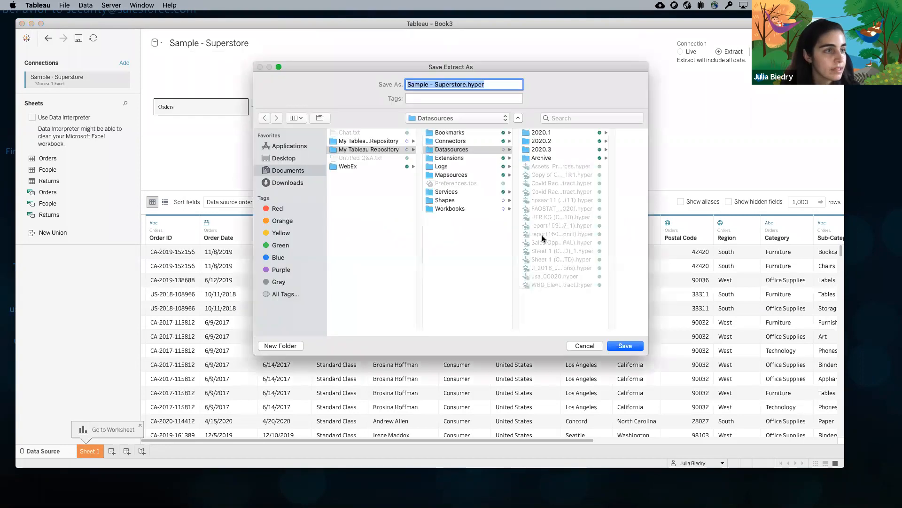
left_click(625, 345)
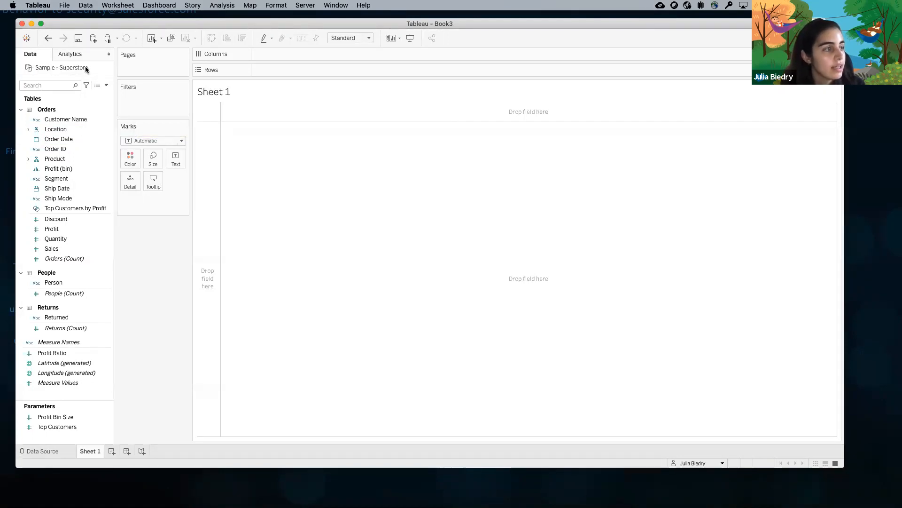
left_click_drag(114, 97, 135, 100)
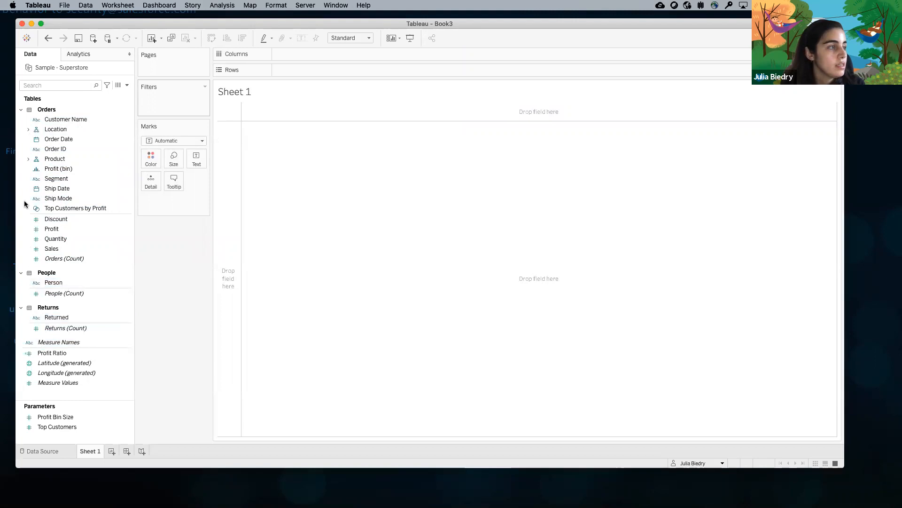
Examine the dimensions and measures of the Orders table, and expand the Location hierarchy
left_click(54, 158)
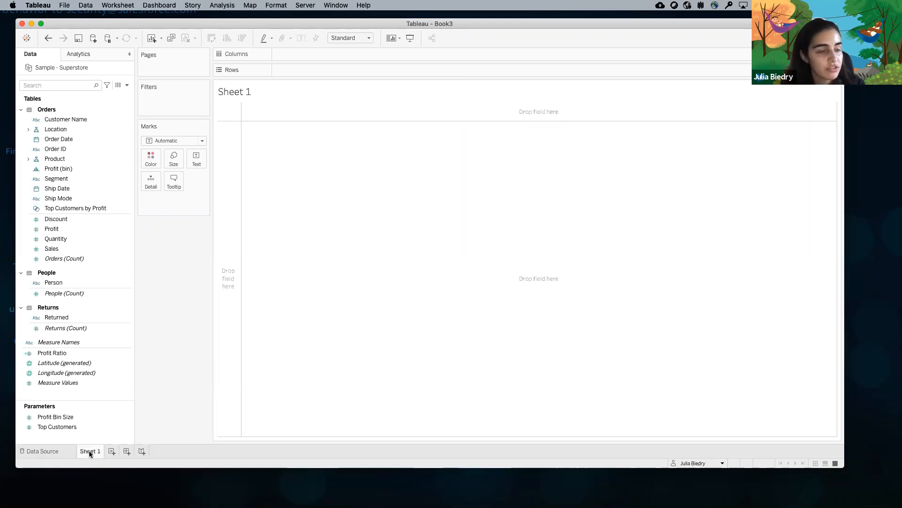
mouse_move(89, 451)
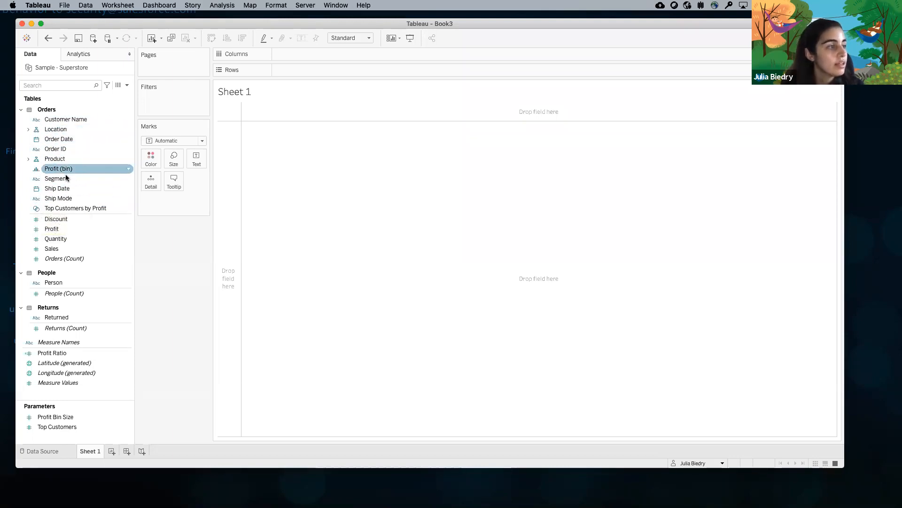
left_click(73, 118)
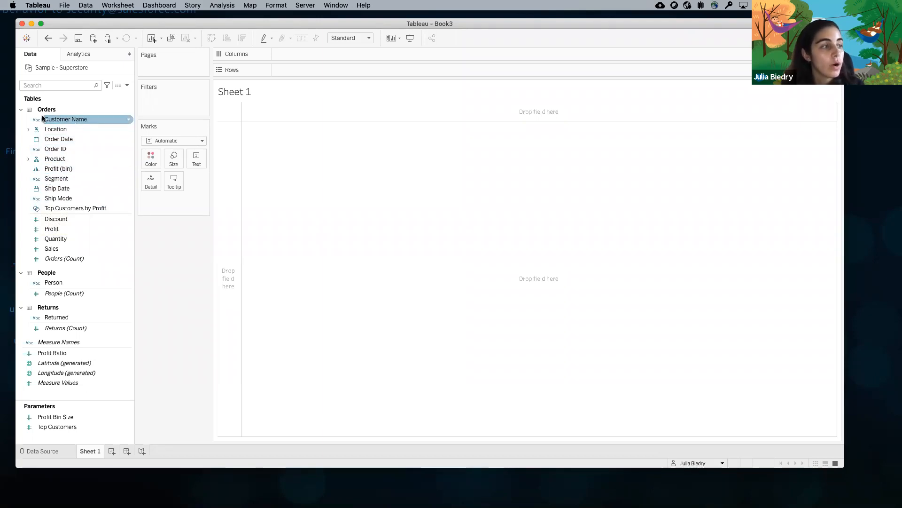
left_click(55, 221)
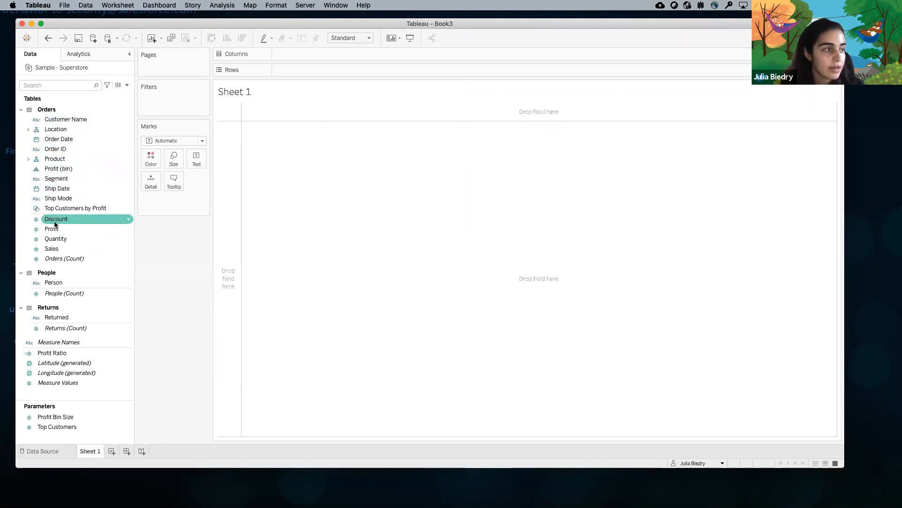
key("Down")
key("Down")
key("Down")
key("Down")
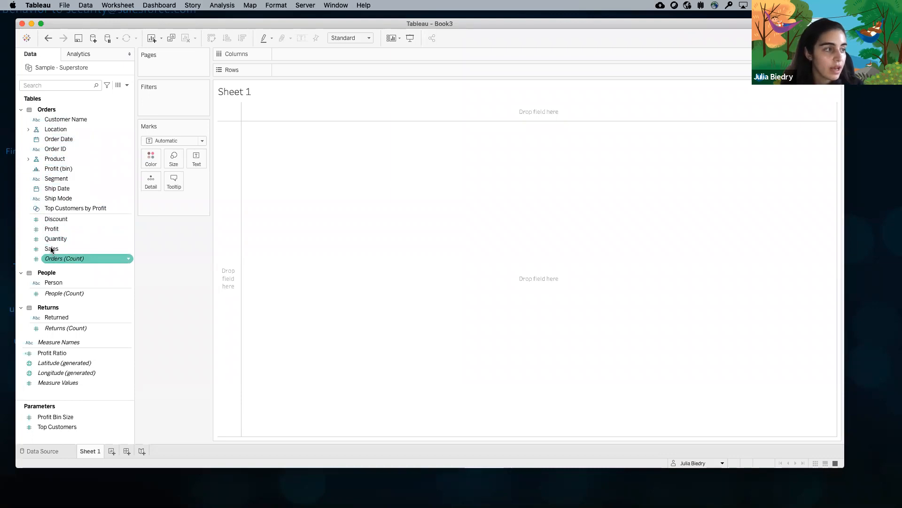
key("Up")
key("Up")
key("Up")
key("Up")
key("Down")
key("Down")
key("Down")
key("Down")
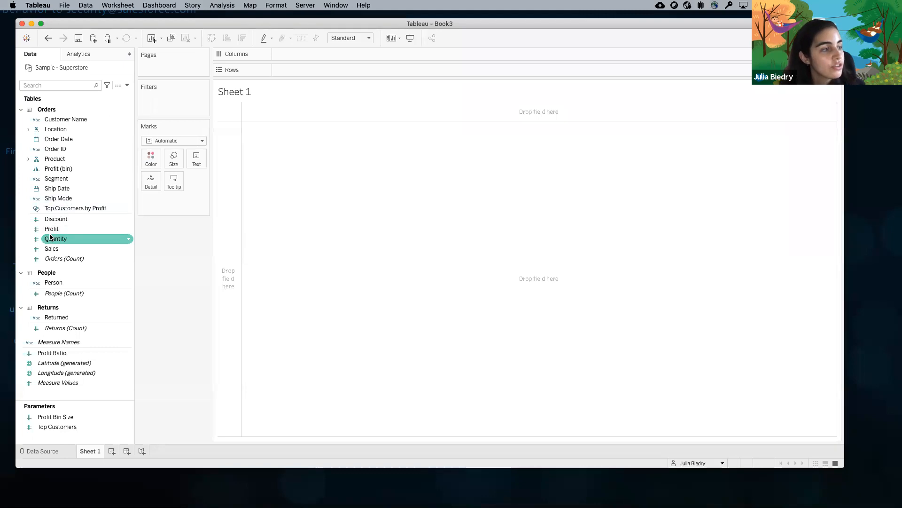
left_click(29, 129)
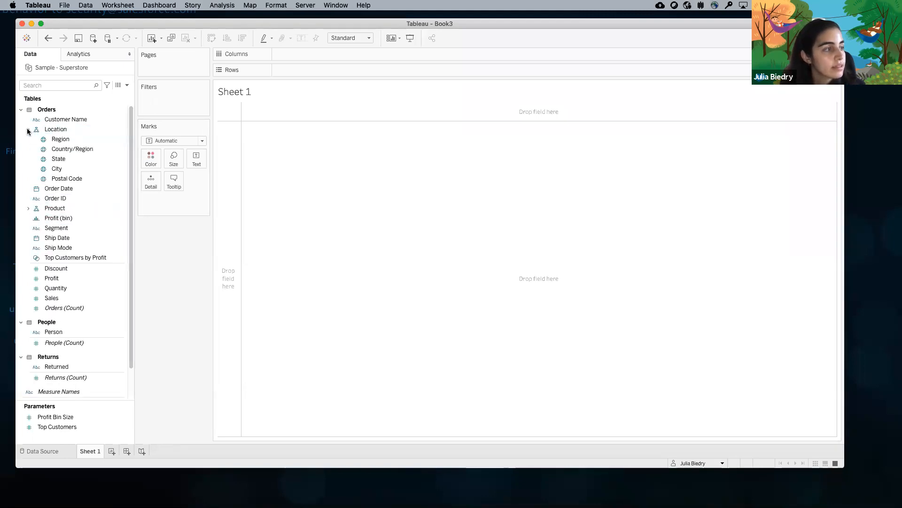
left_click_drag(56, 160, 147, 182)
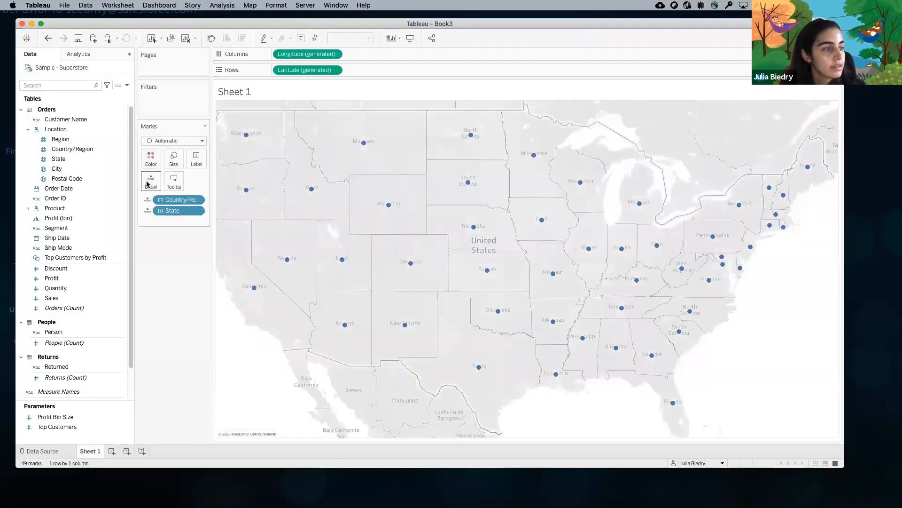
left_click(119, 167)
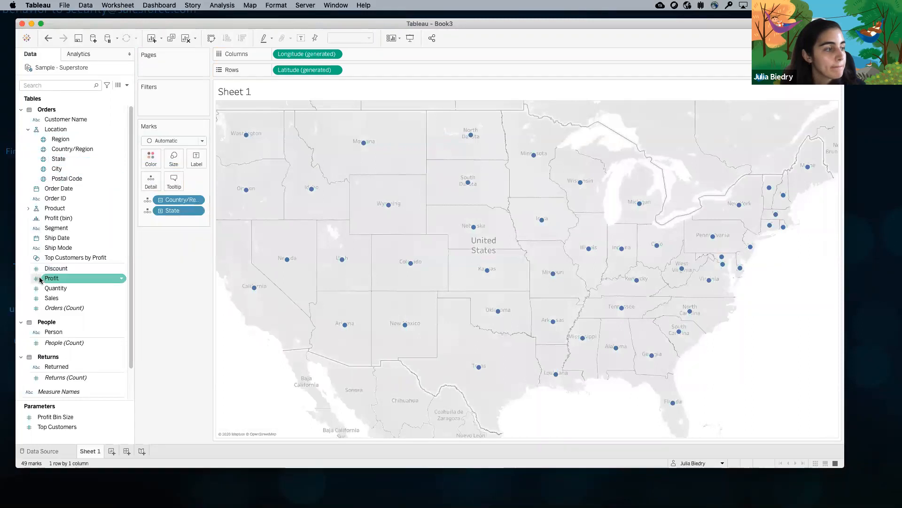
left_click_drag(51, 278, 146, 164)
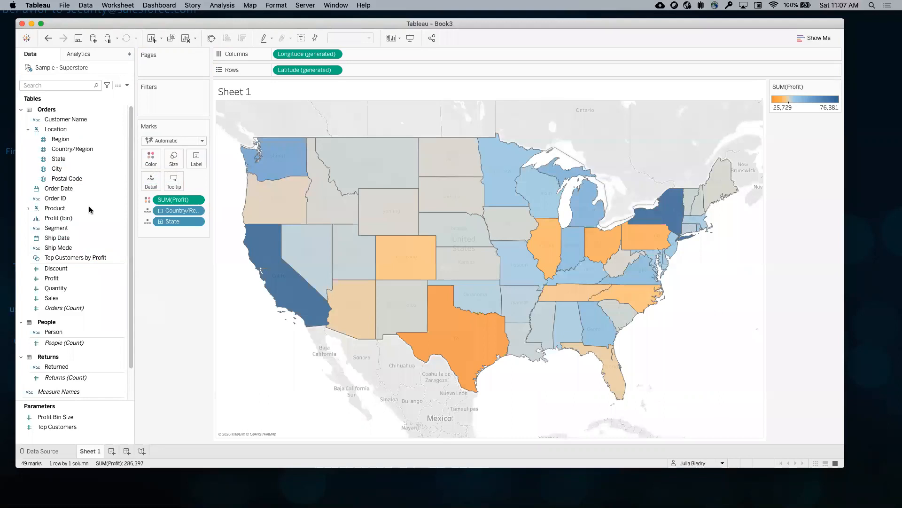
left_click(50, 38)
left_click(50, 38)
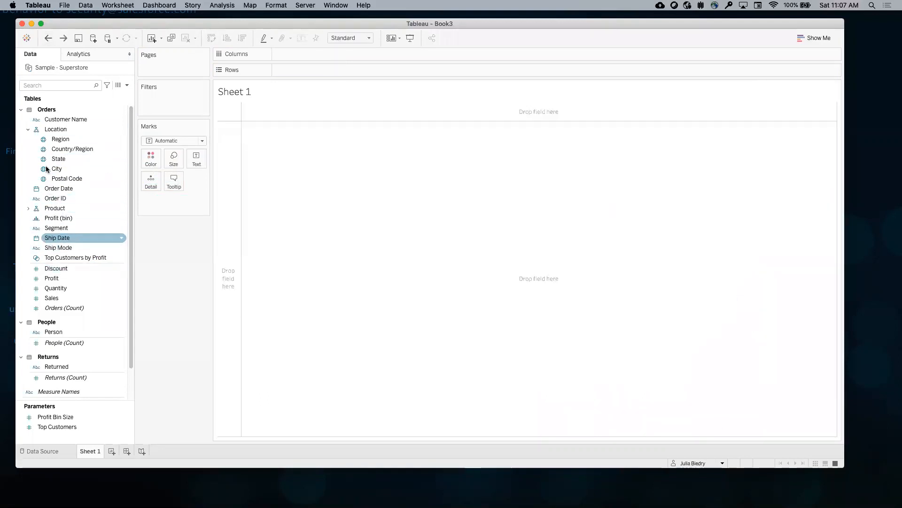
Build a map with State as the level of detail and Profit as the colour
mouse_move(59, 159)
left_mouse_down()
mouse_move(124, 166)
mouse_move(147, 184)
left_mouse_up()
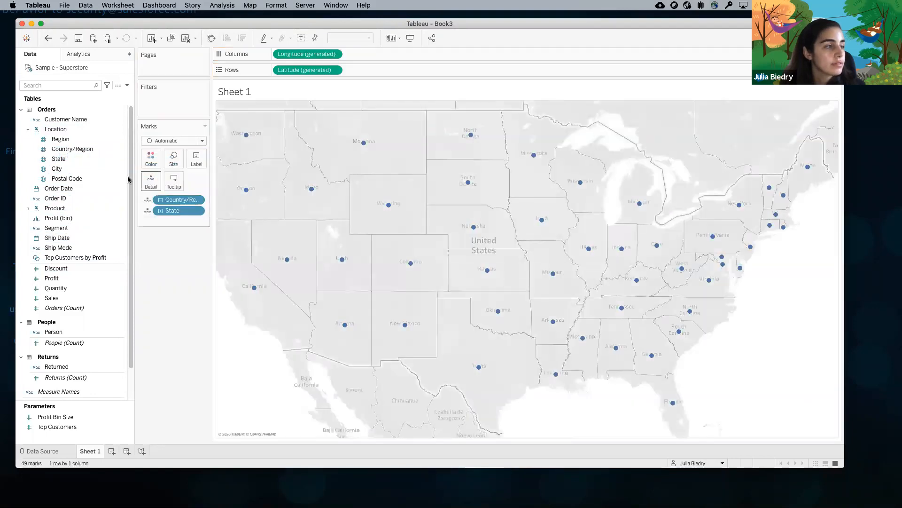
left_click_drag(55, 279, 151, 160)
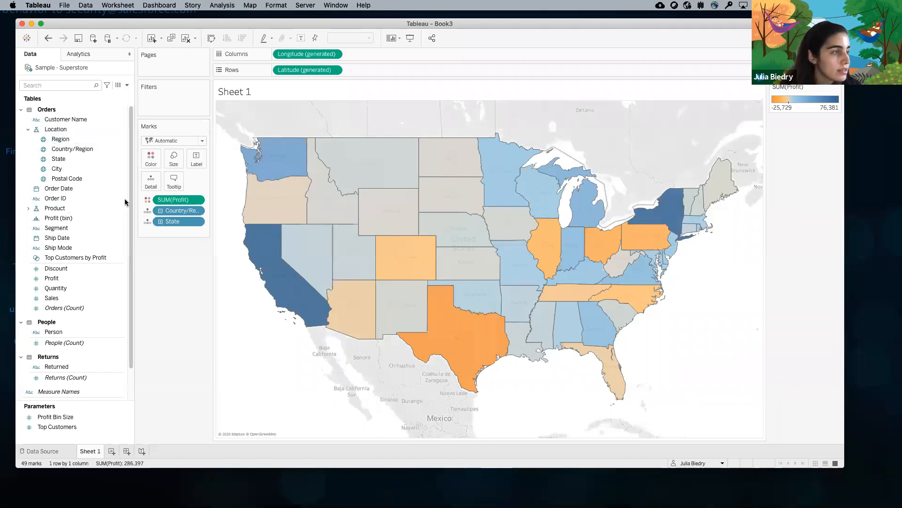
Check the geographic role assigned to the State field
left_click(43, 160)
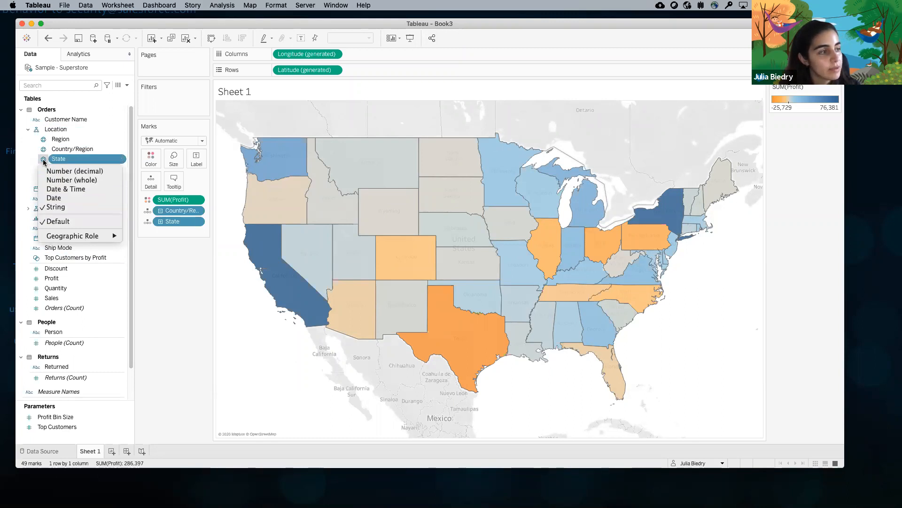
mouse_move(73, 236)
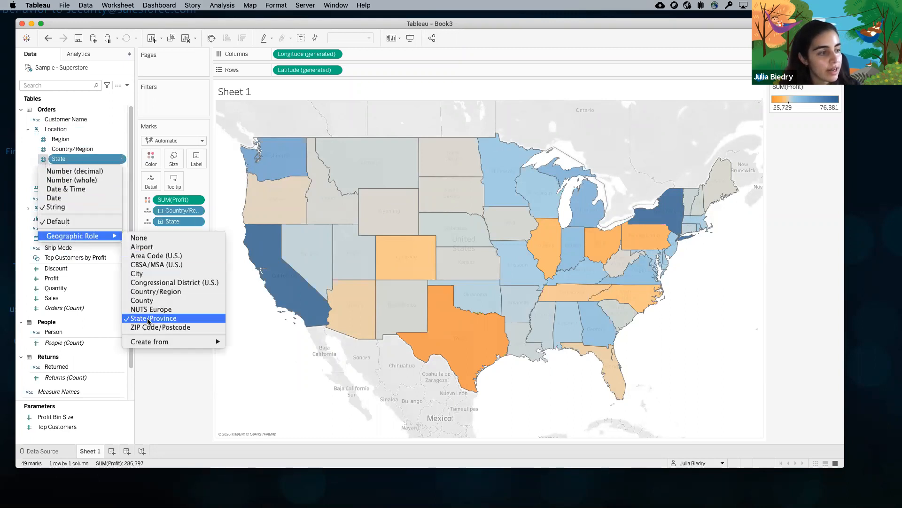
left_click(30, 160)
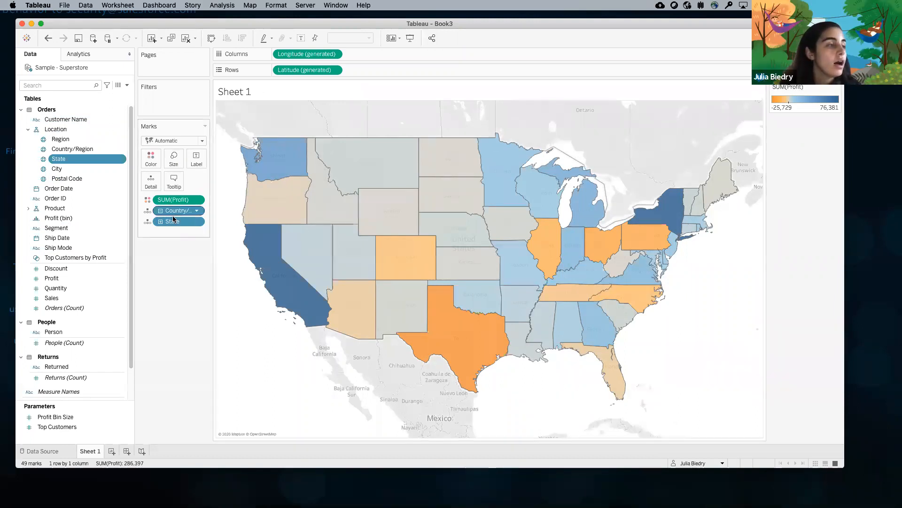
Clear the map from the sheet, removing its Marks fields and the generated Longitude and Latitude
left_click_drag(166, 223, 165, 263)
left_click_drag(166, 204, 163, 270)
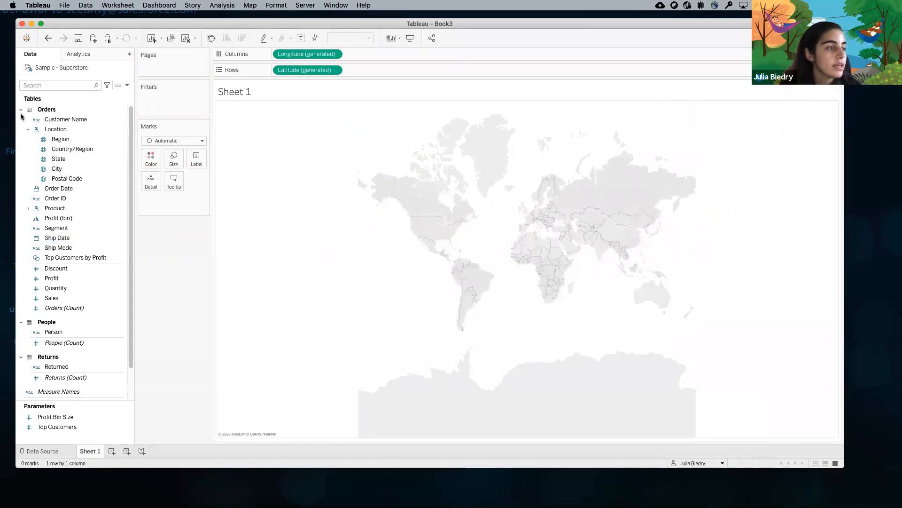
left_click_drag(56, 166, 150, 181)
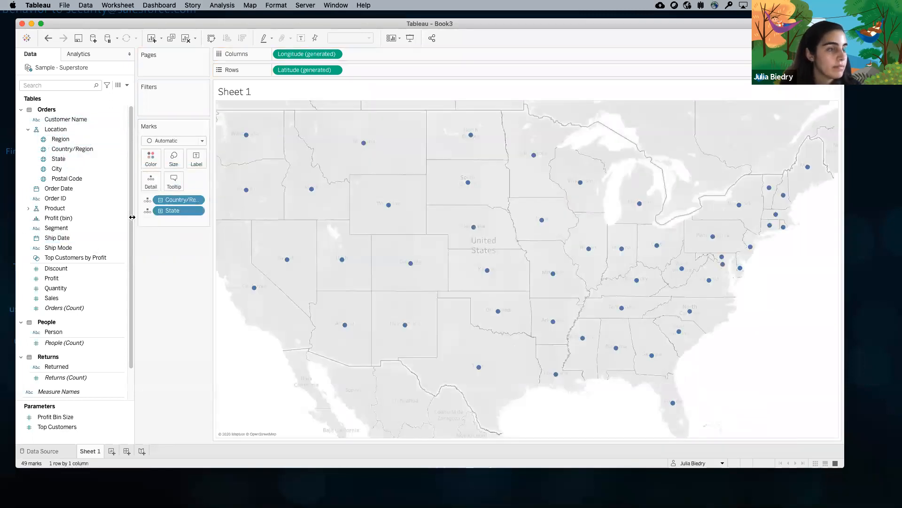
left_click(48, 38)
left_click_drag(304, 69, 173, 224)
left_click_drag(306, 53, 156, 233)
Create a map from State, add Profit to it, and assign Profit to Color so the states are shaded
double_click(58, 159)
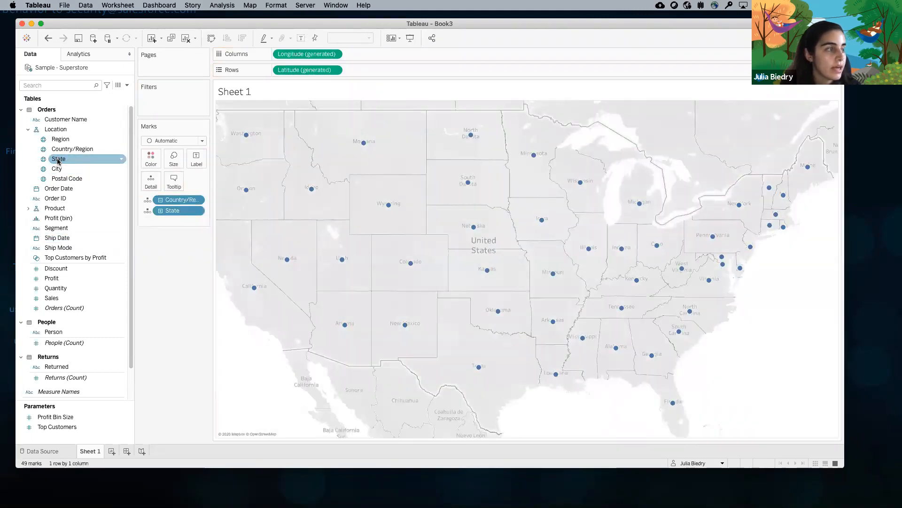
left_click(52, 278)
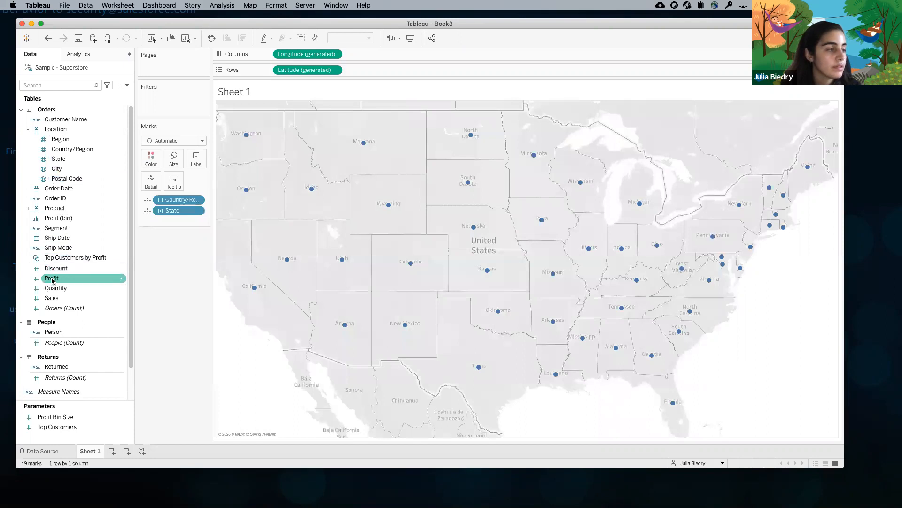
double_click(52, 278)
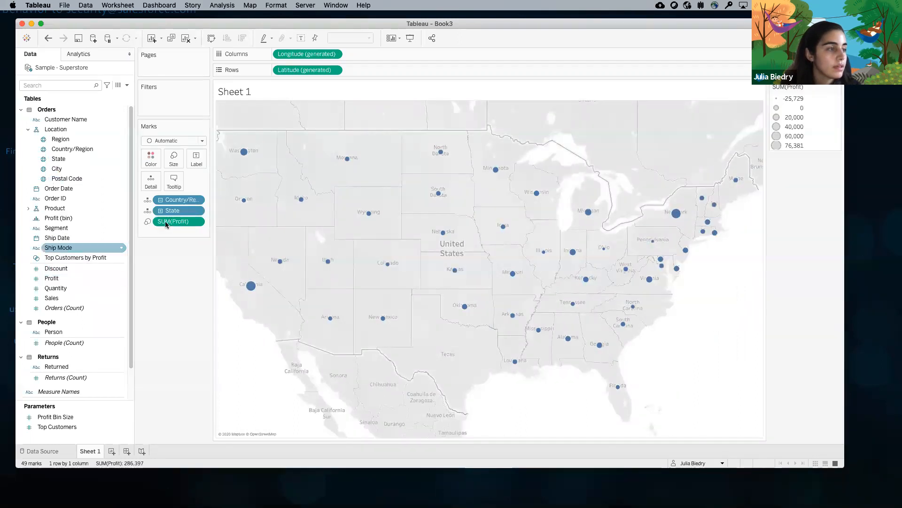
left_click_drag(170, 223, 153, 162)
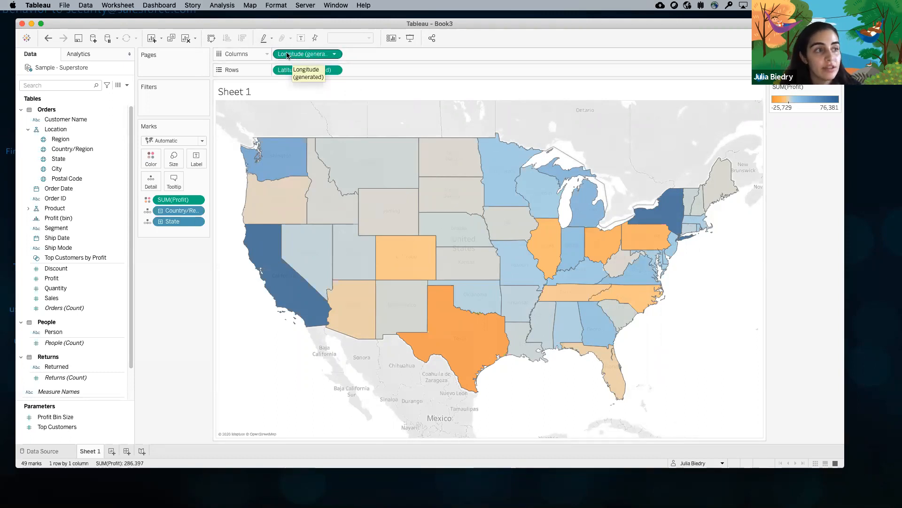
Inspect the profit of individual states on the map, such as Texas and Pennsylvania
left_click(46, 160)
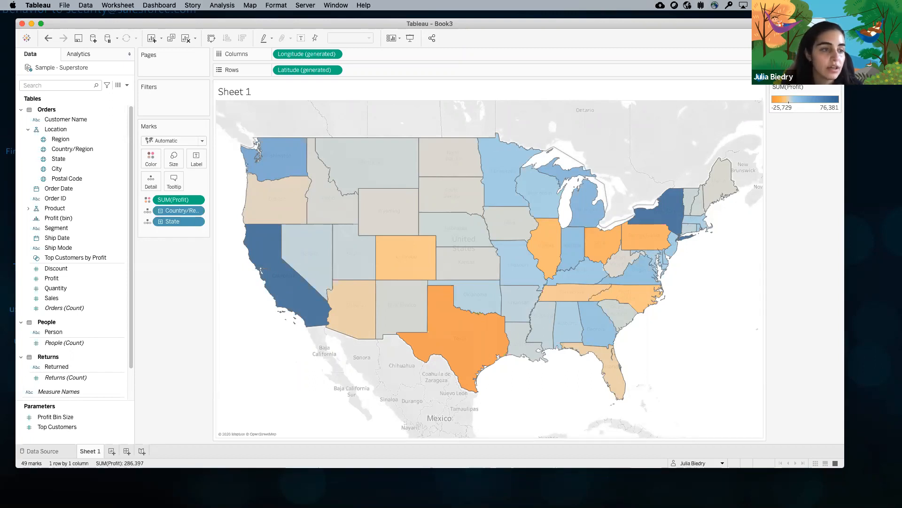
mouse_move(491, 320)
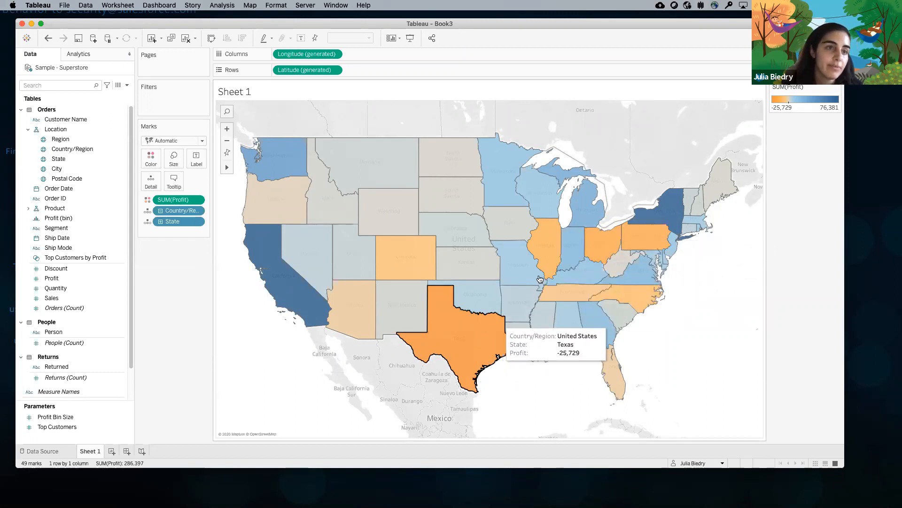
mouse_move(678, 216)
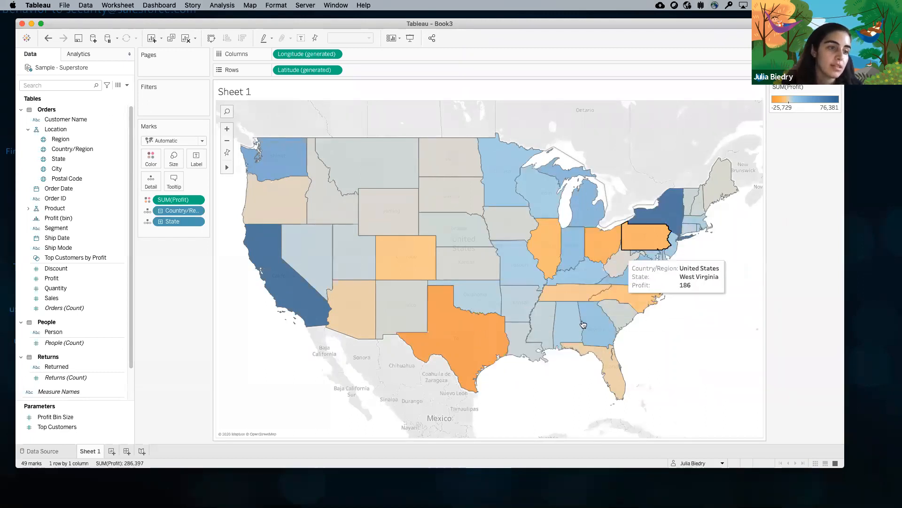
mouse_move(449, 323)
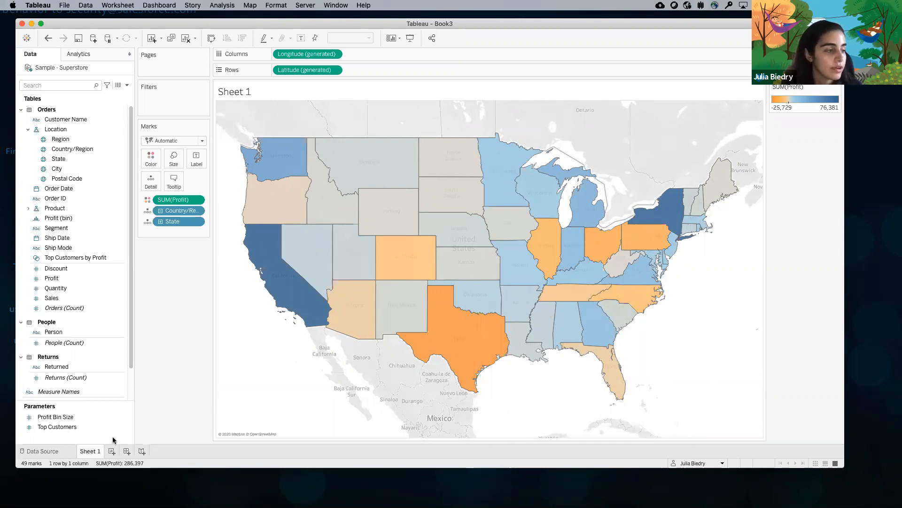
Add a new worksheet, and rename Sheet 1 as Profit Map
left_click(112, 452)
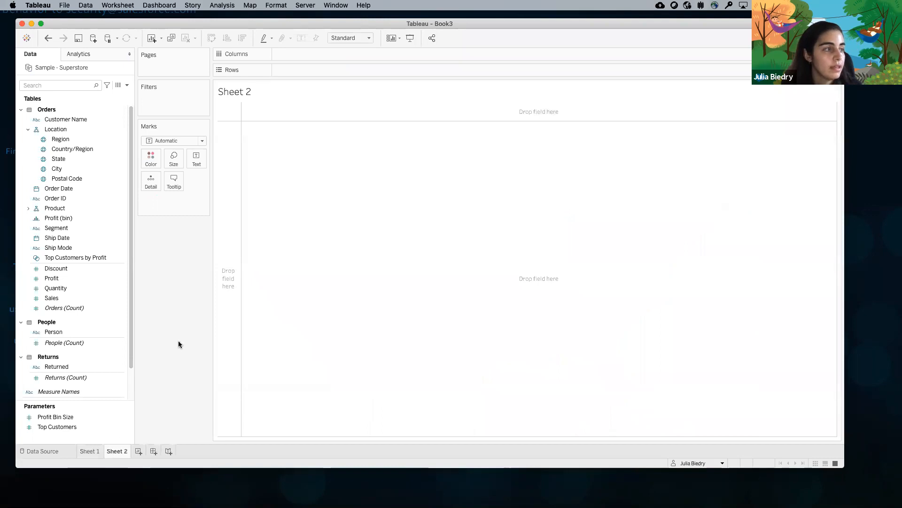
left_click(90, 452)
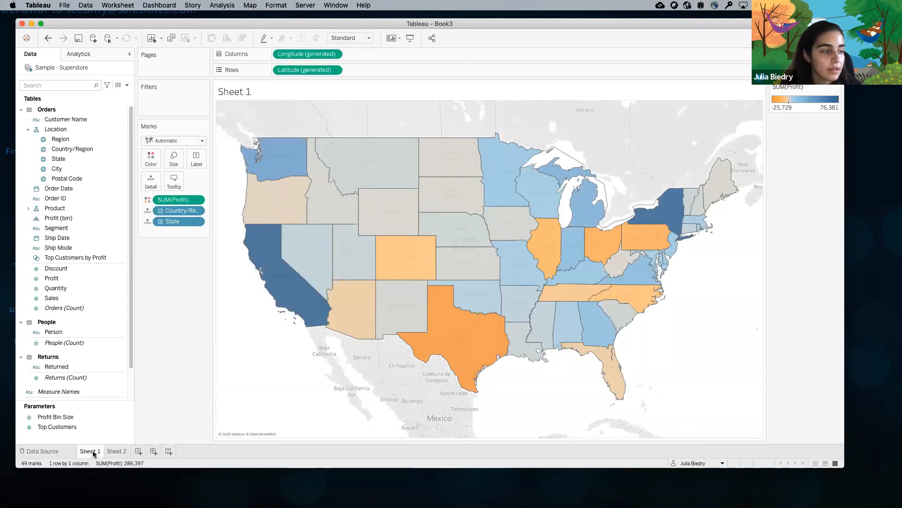
double_click(91, 452)
type("Profit Map")
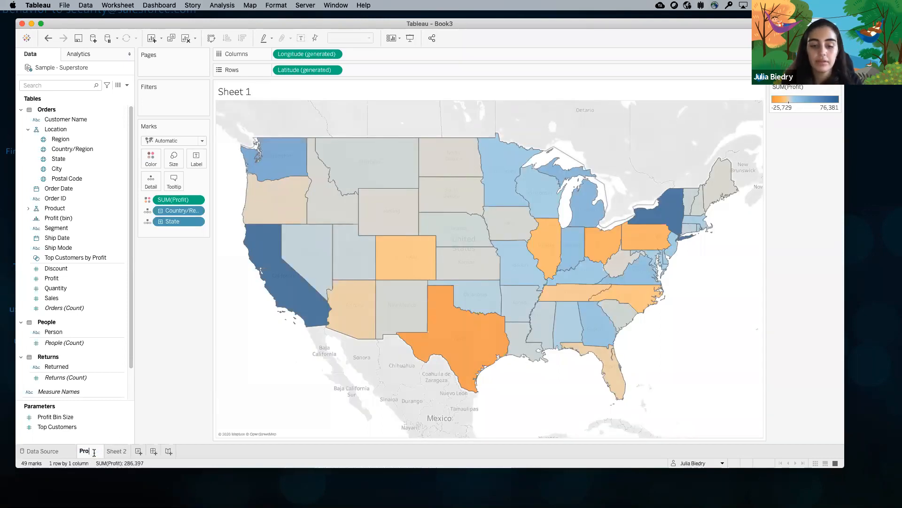
key("Return")
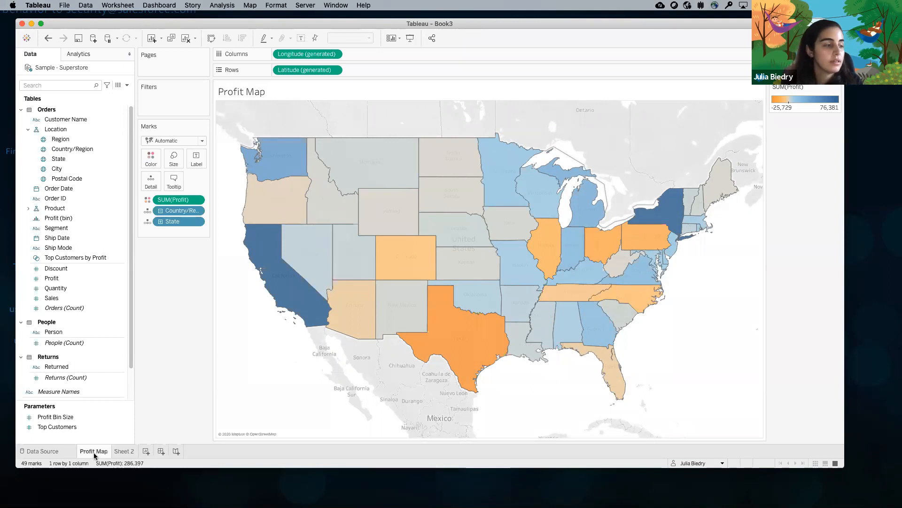
On Sheet 2, build a bar chart with Category from the Product hierarchy on Rows and Sales on Columns
left_click(122, 451)
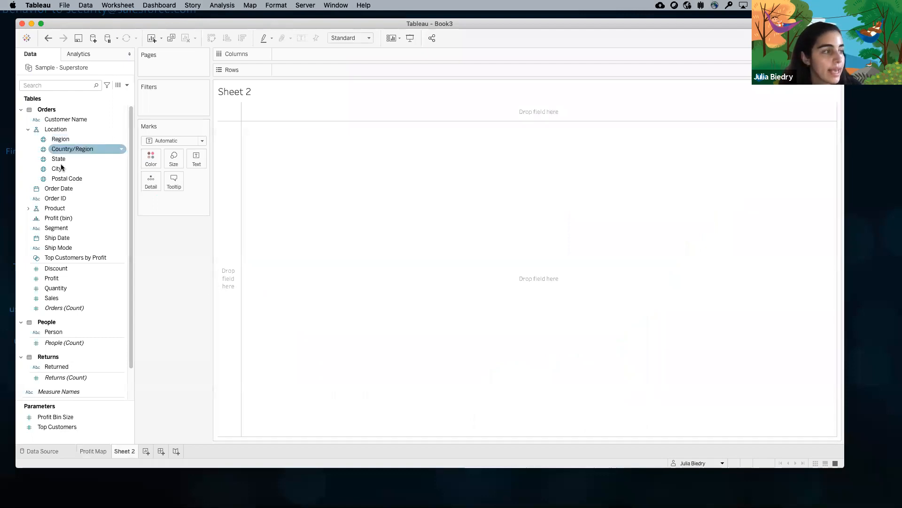
left_click(29, 208)
left_click(53, 218)
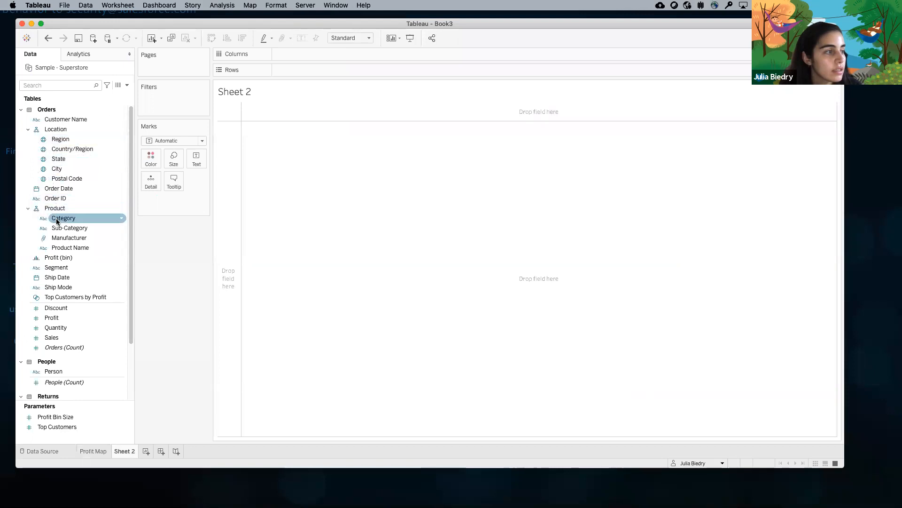
left_click_drag(57, 222, 292, 71)
left_click(58, 208)
left_click(51, 319)
left_click_drag(52, 337, 287, 55)
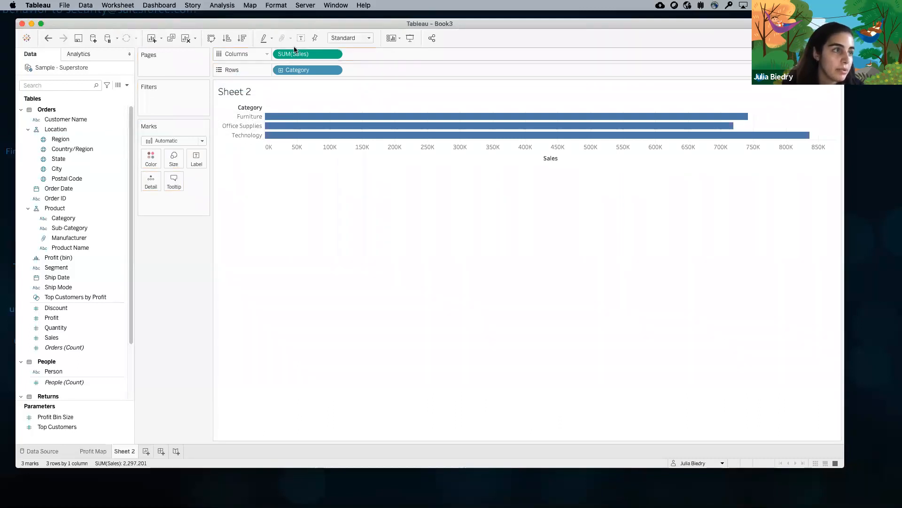
Drill Category down to Sub-Category and widen the Sub-Category column to fit its heading
mouse_move(290, 136)
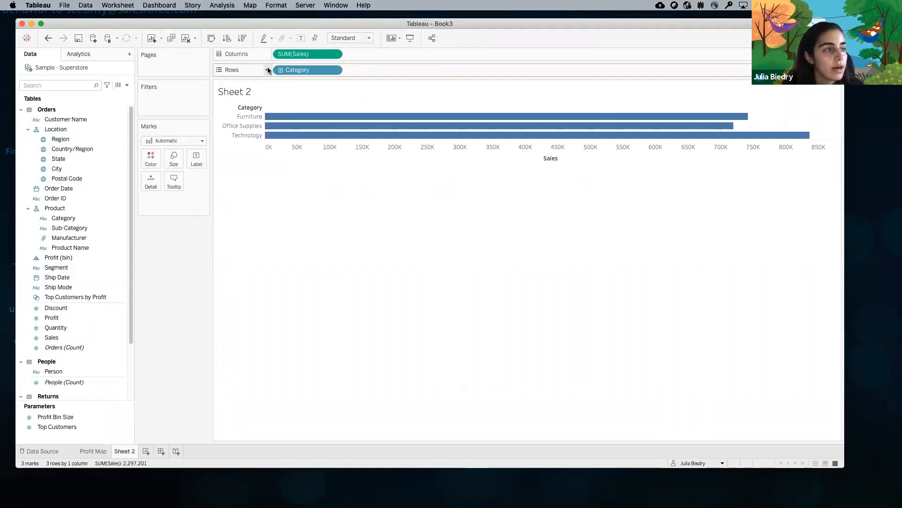
left_click(280, 70)
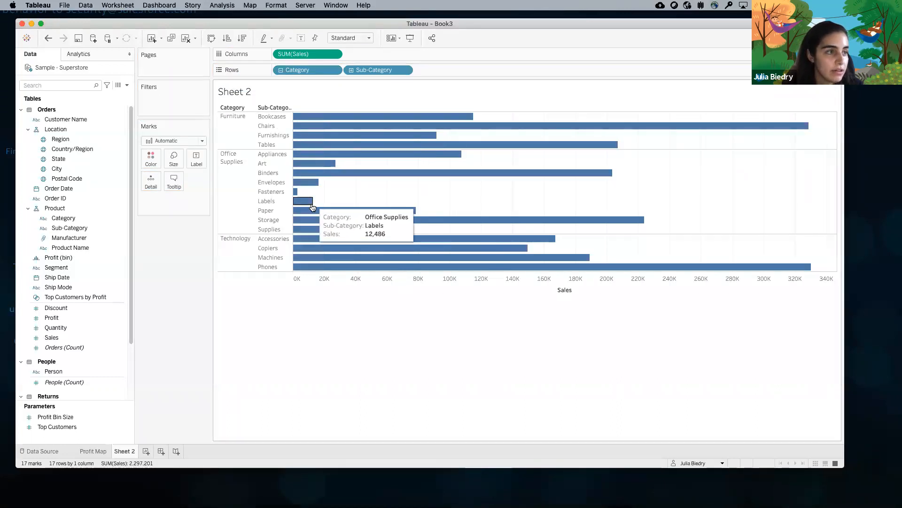
left_click_drag(290, 128, 310, 129)
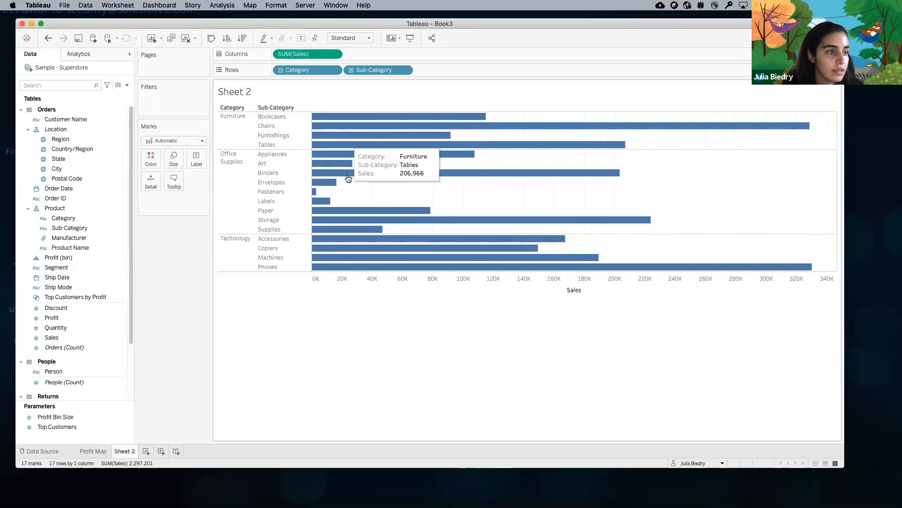
Colour the sub-category sales bars by Profit
left_click(60, 320)
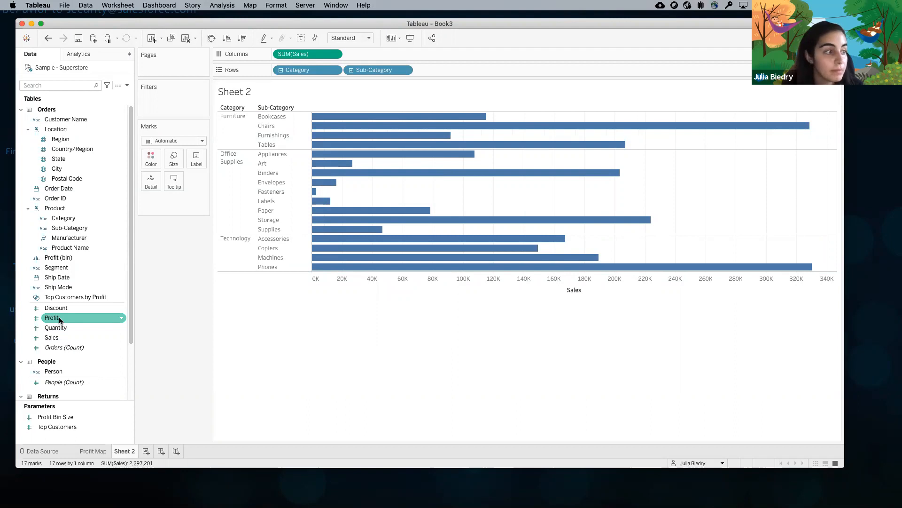
left_click_drag(59, 317, 152, 160)
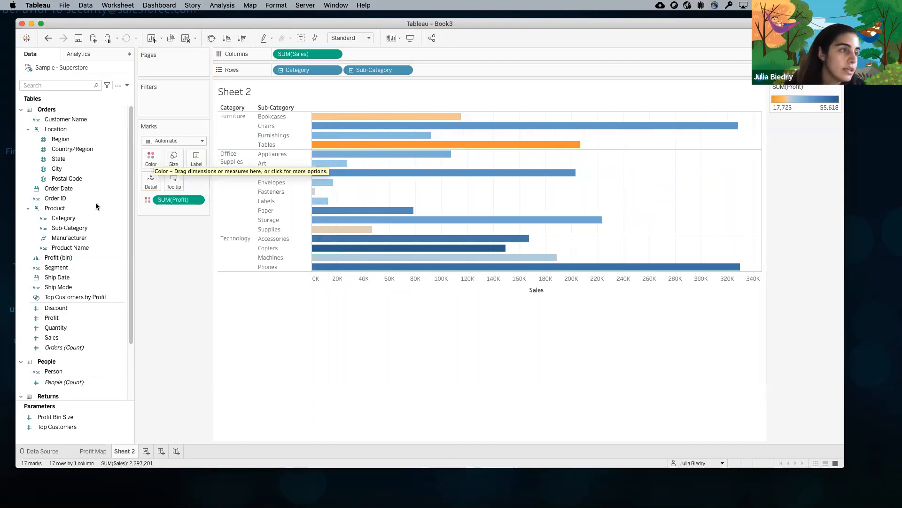
mouse_move(326, 148)
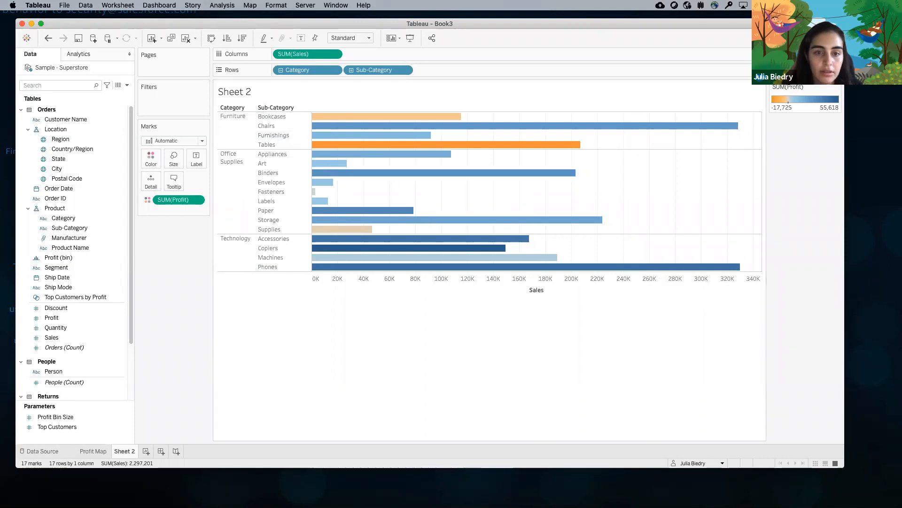
Split the sales bars by Region, placing Region ahead of Sales on Columns
left_click(59, 141)
left_click_drag(58, 142, 373, 55)
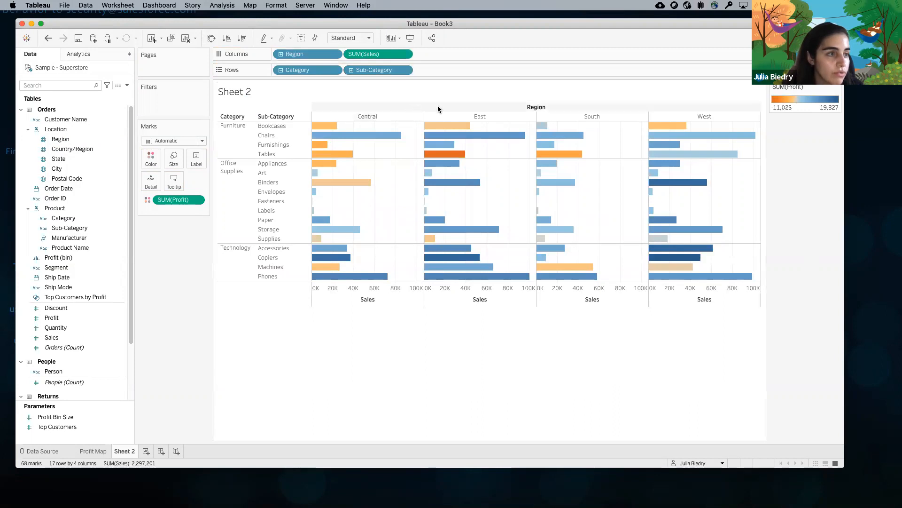
mouse_move(436, 156)
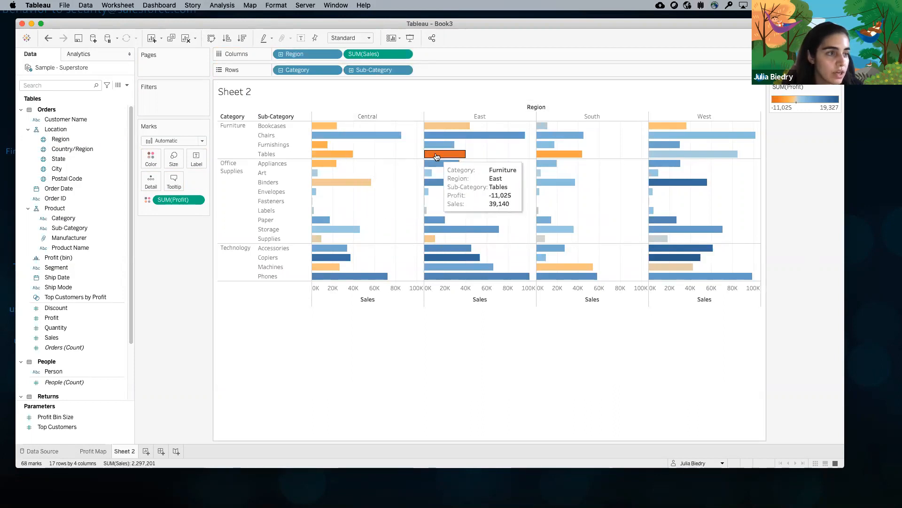
mouse_move(575, 160)
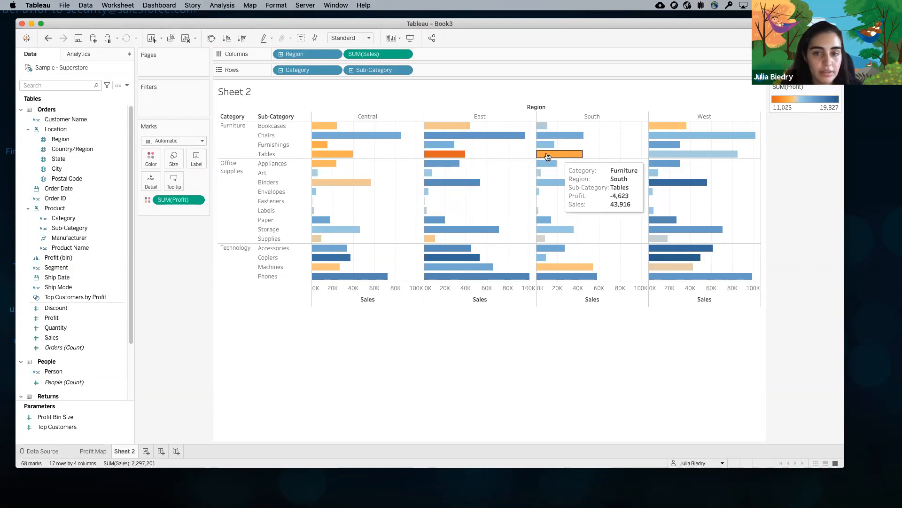
Remove Region from Columns on Sheet 2 so the sub-category sales bars are no longer split
mouse_move(373, 141)
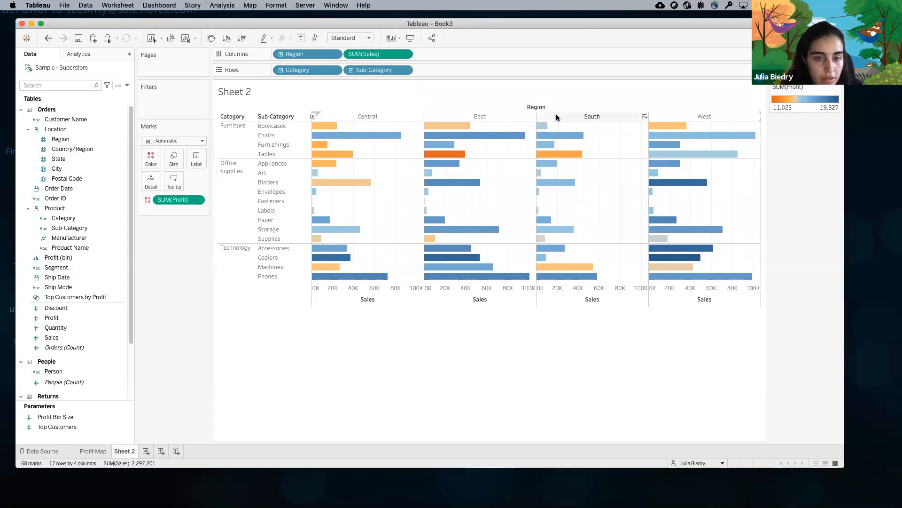
left_click(94, 453)
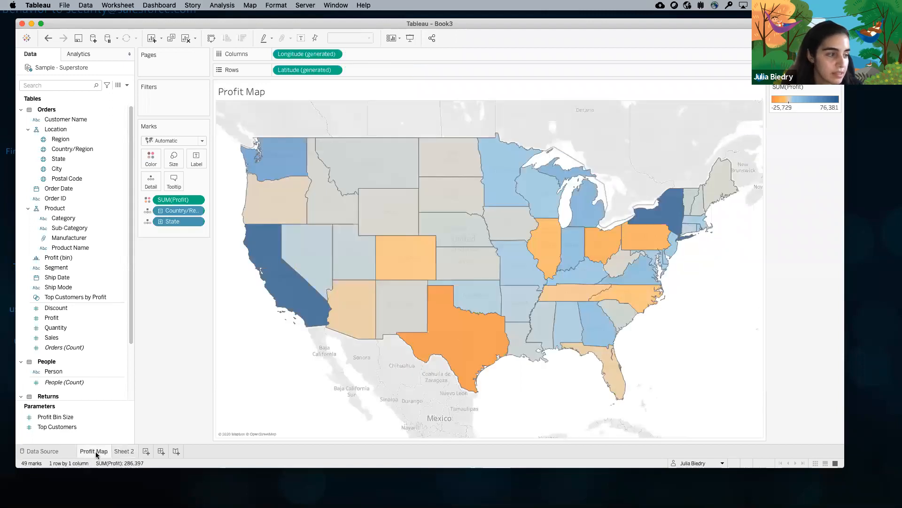
left_click(124, 451)
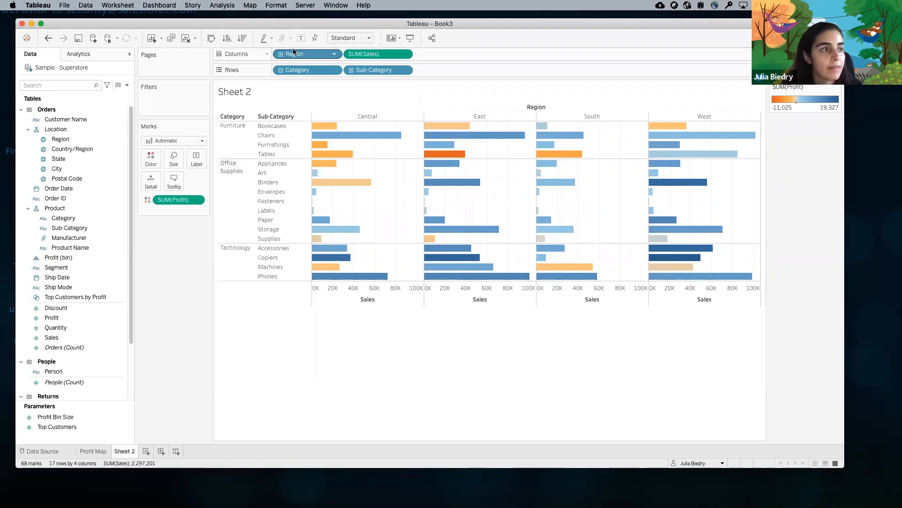
left_click_drag(295, 55, 278, 21)
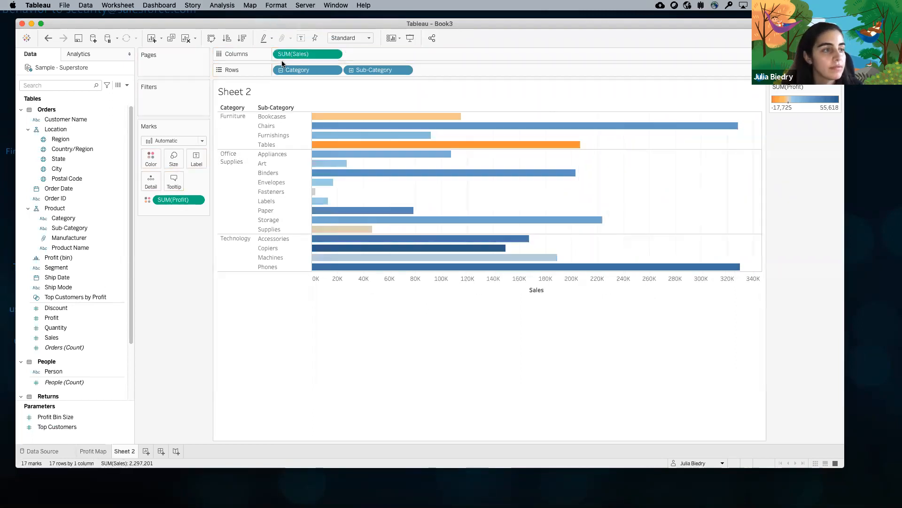
Rename Sheet 2 as Category Profit
double_click(123, 452)
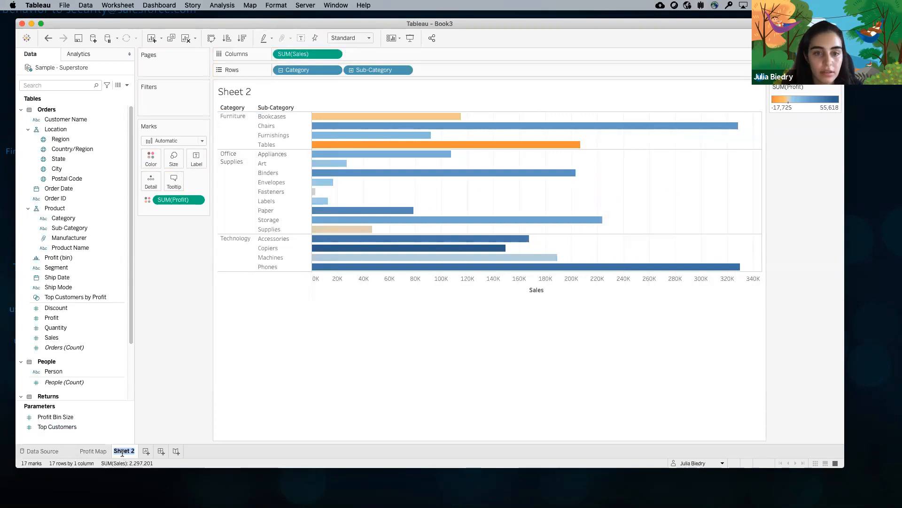
type("Category Profit")
key("Return")
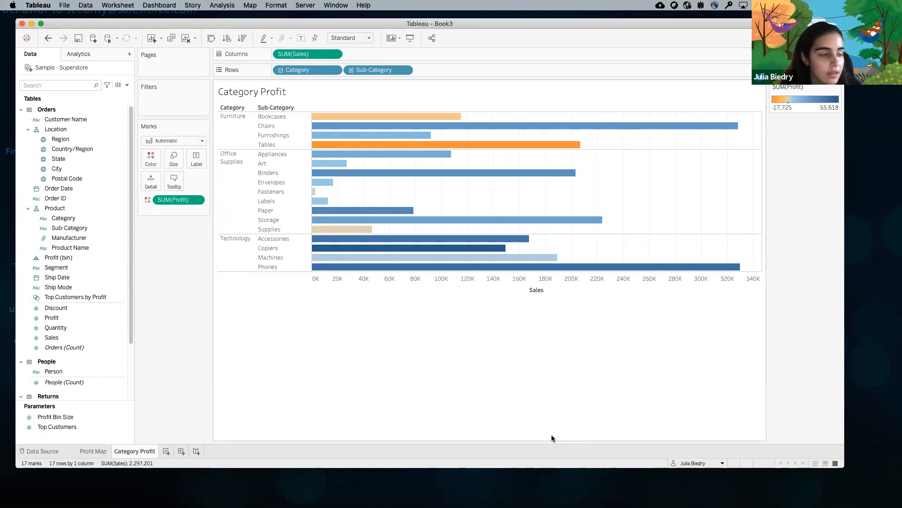
Add a new worksheet and place Profit on its Rows
left_click(166, 450)
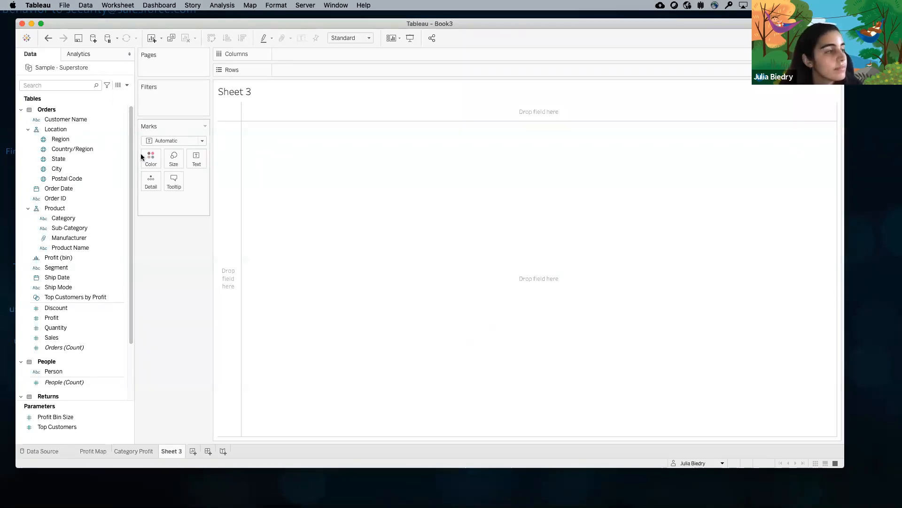
left_click(53, 308)
left_click(51, 320)
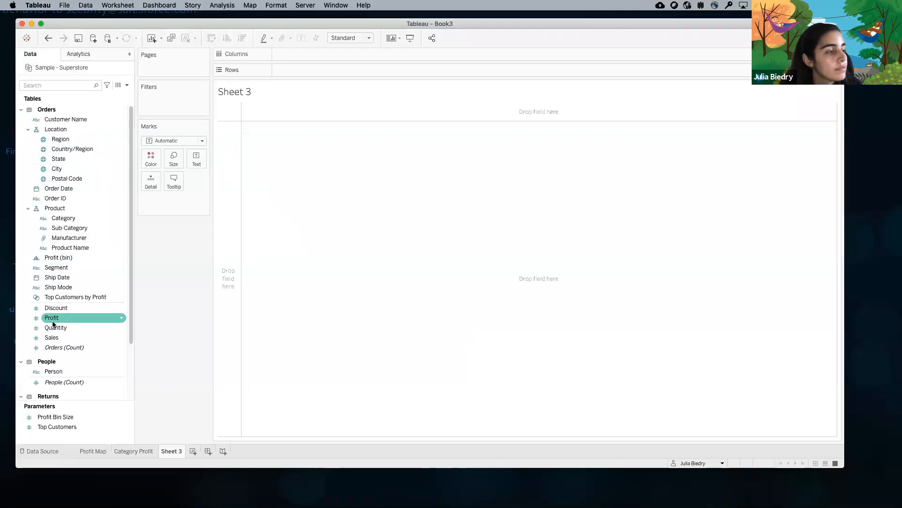
left_click_drag(51, 319, 285, 70)
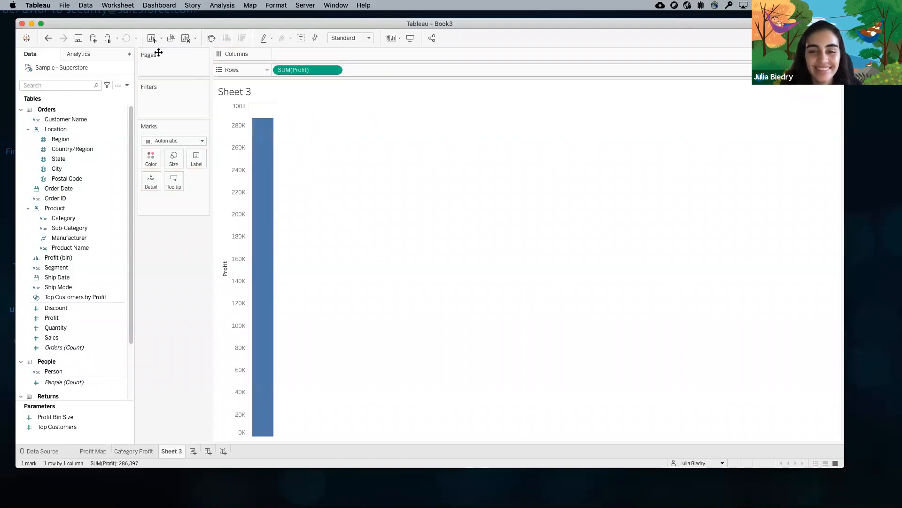
Place Order Date on Columns to plot Profit by year as a line chart
left_click(64, 170)
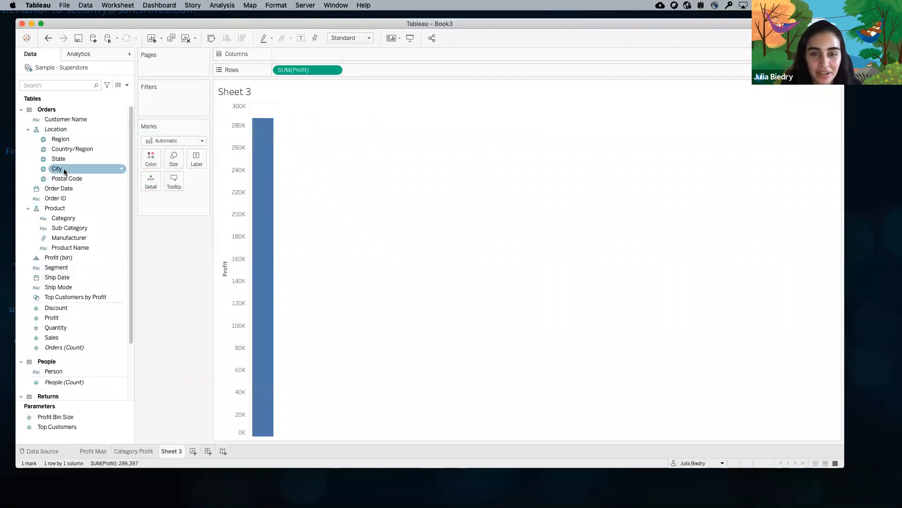
left_click_drag(64, 167, 297, 55)
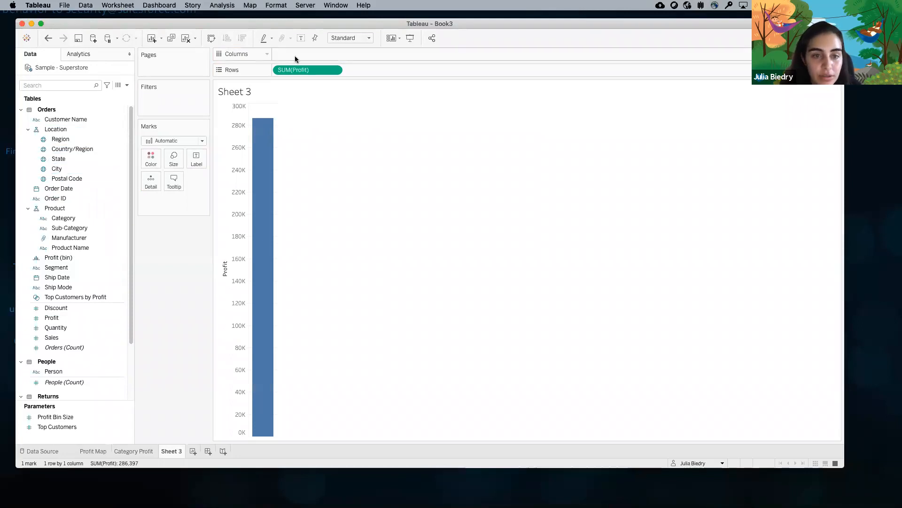
left_click(60, 139)
left_click(46, 117)
left_click(56, 188)
left_click_drag(55, 188, 284, 54)
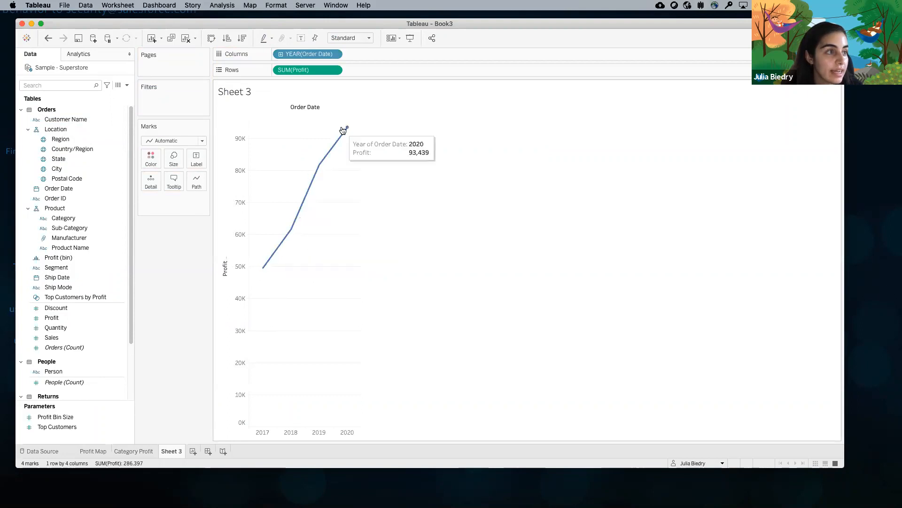
Drill Order Date down from year to quarter and month, and remove the quarter level from Columns
left_click(35, 189)
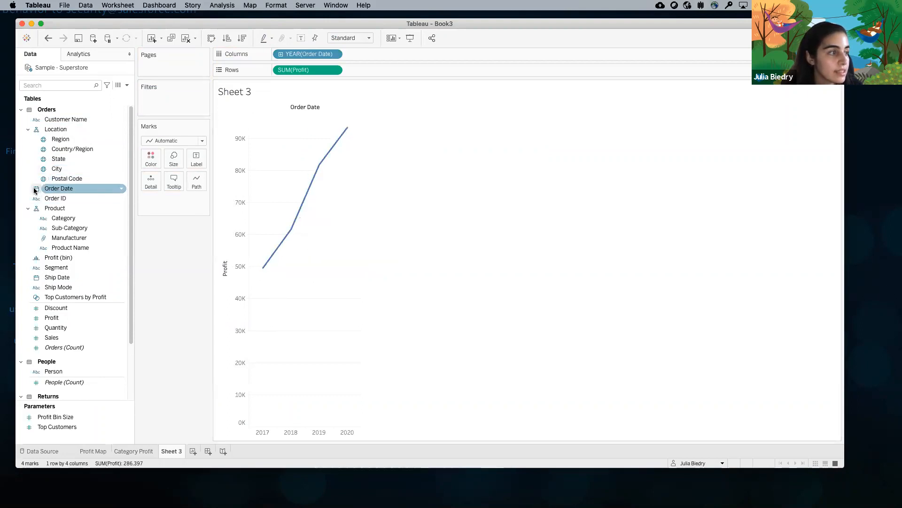
left_click(281, 55)
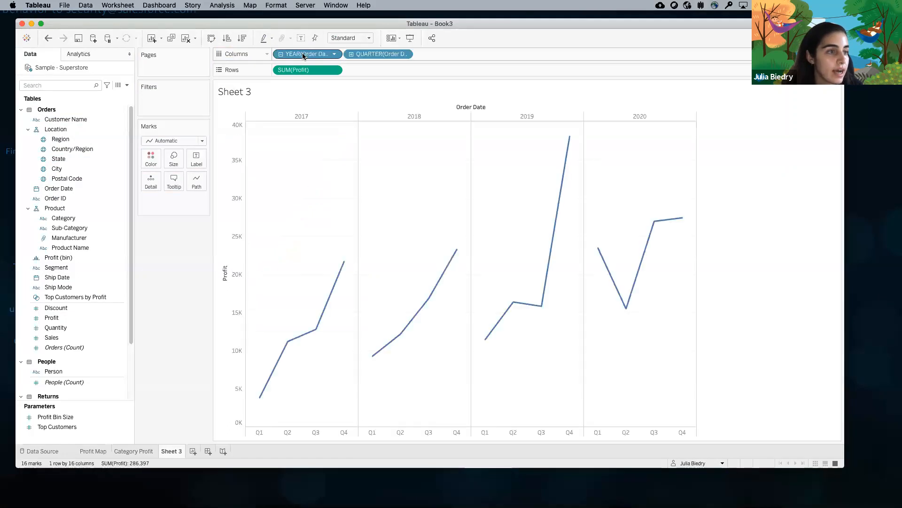
left_click(351, 55)
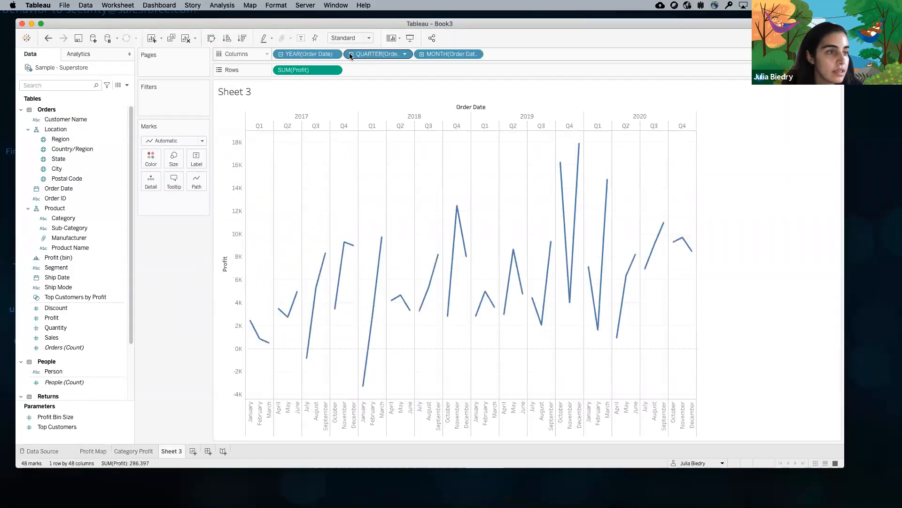
left_click_drag(367, 53, 369, 23)
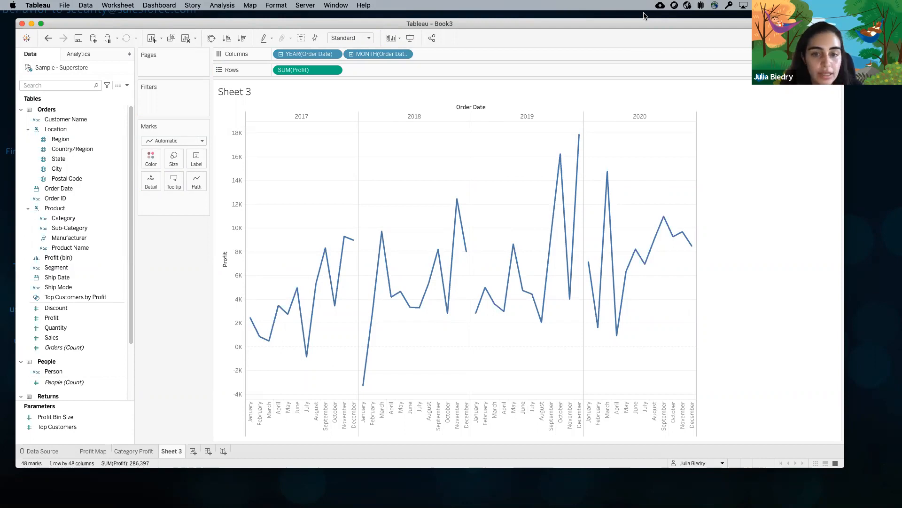
Apply the Year Over Year Growth quick table calculation to Profit on Rows
left_click(334, 70)
mouse_move(353, 223)
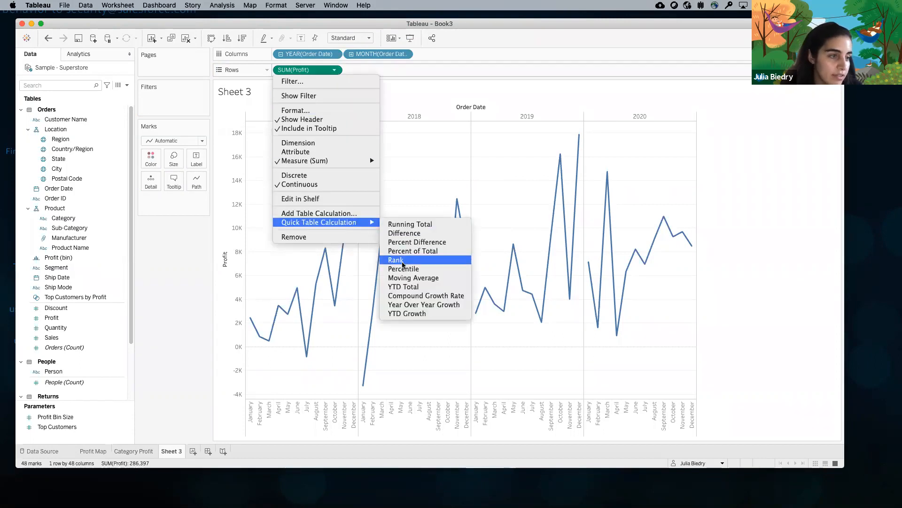
left_click(410, 306)
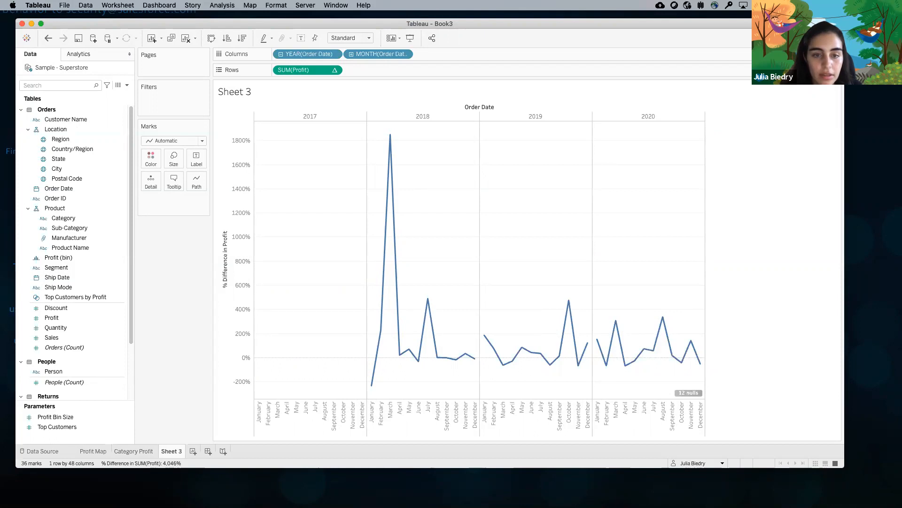
On the Category Profit sheet, take Profit off the bar colour and assign it to Color again
left_click(92, 452)
left_click(118, 452)
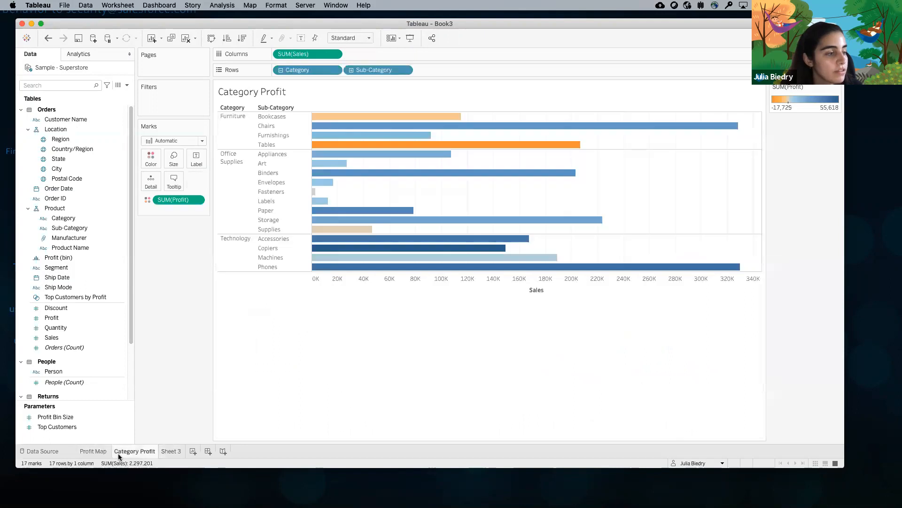
left_click(172, 451)
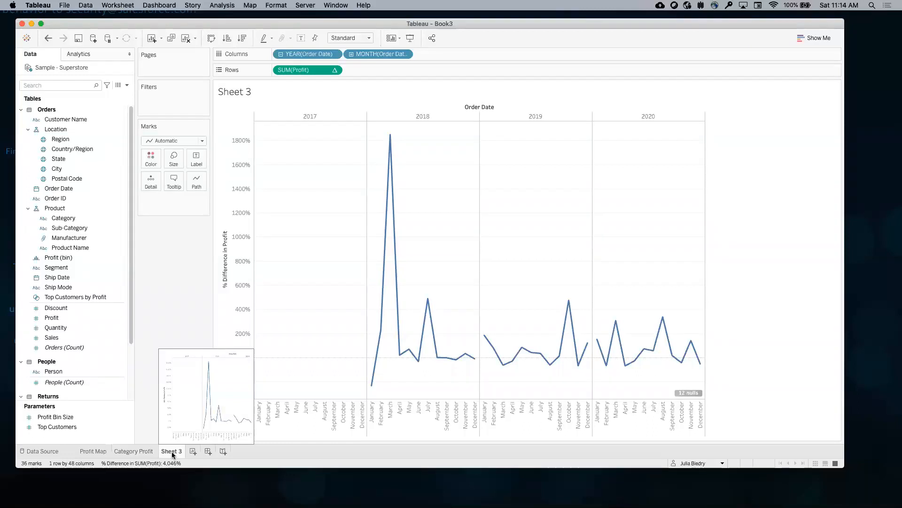
left_click(137, 451)
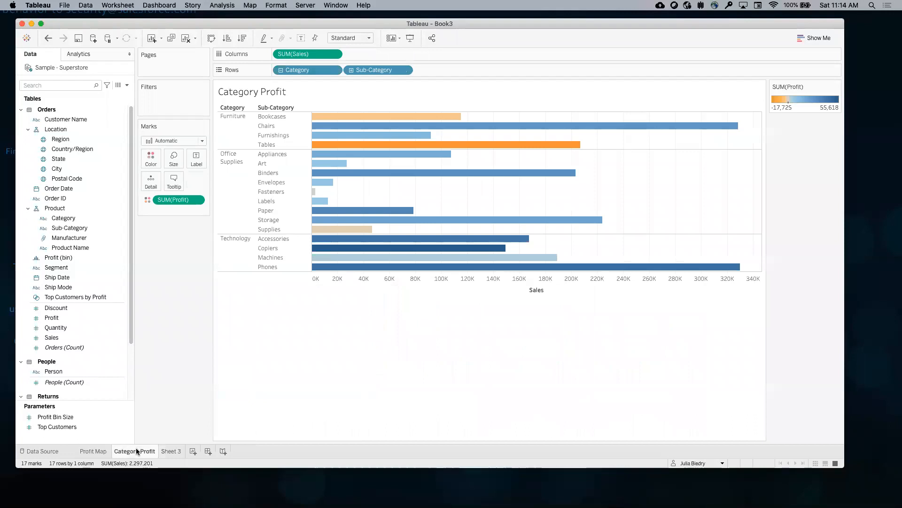
left_click_drag(170, 201, 83, 346)
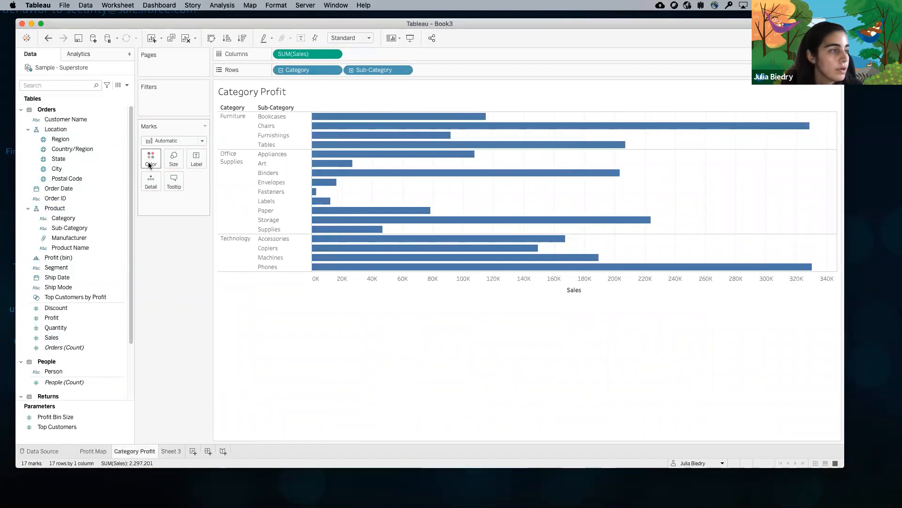
left_click_drag(61, 320, 149, 157)
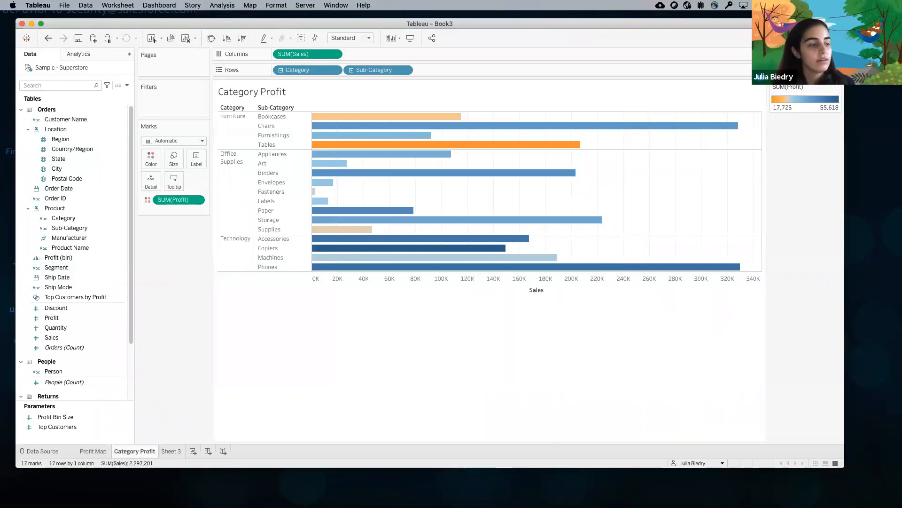
Rename Sheet 3 as Profit over Time
left_click(84, 451)
left_click(140, 452)
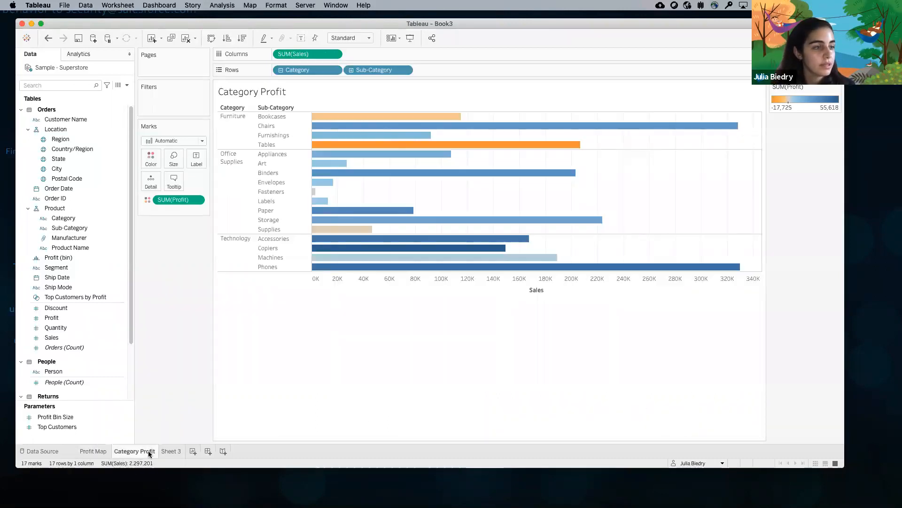
left_click(170, 452)
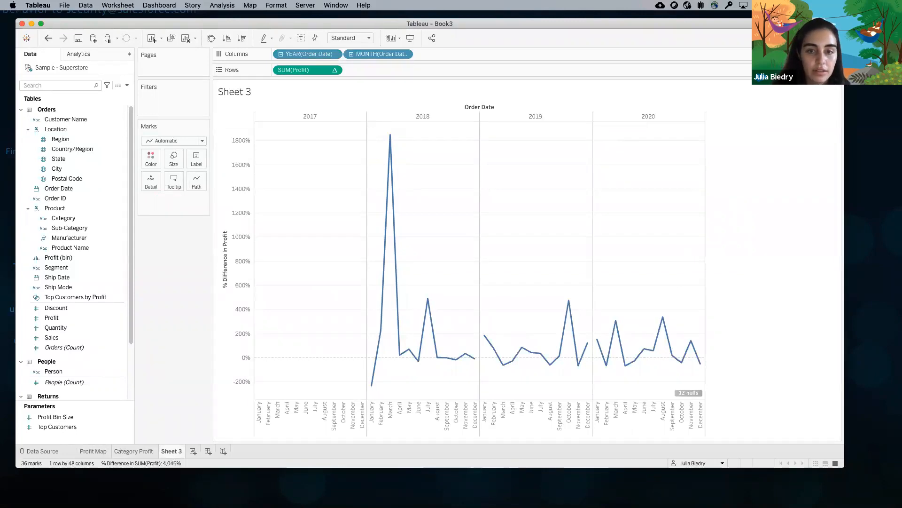
double_click(165, 454)
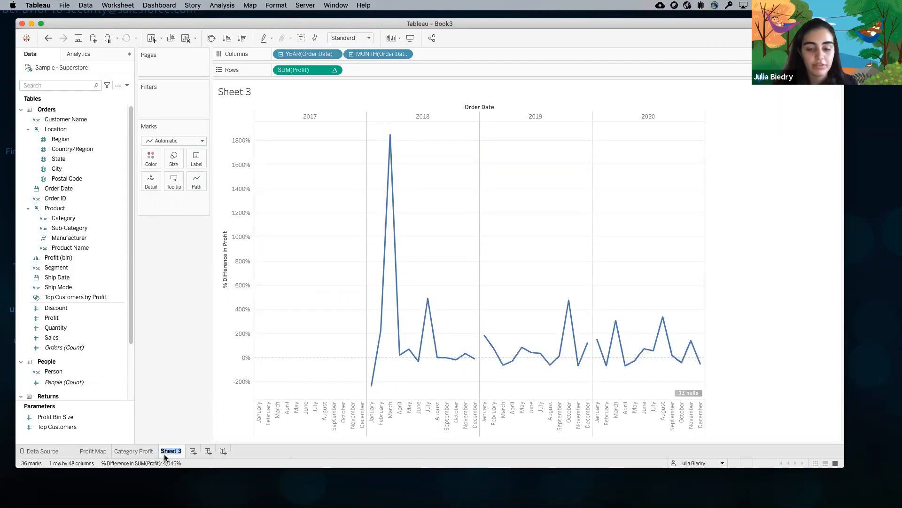
type("Profit")
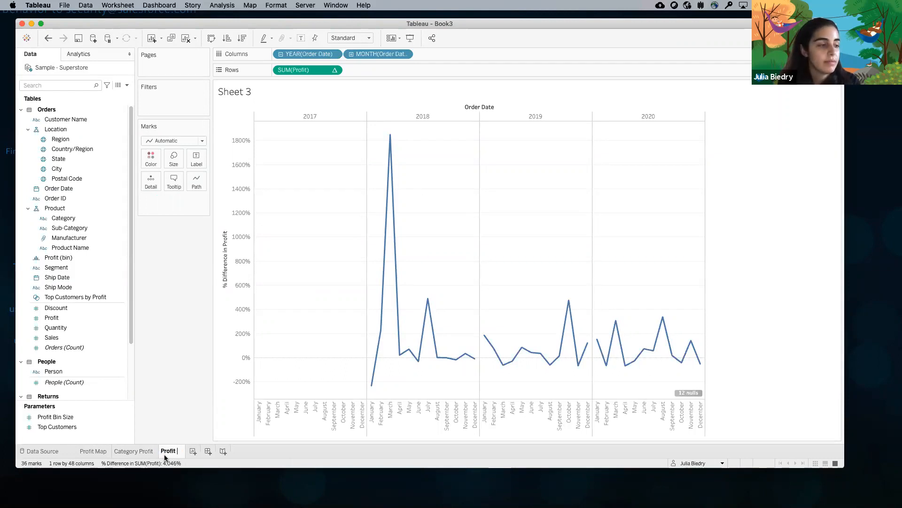
type(" Y")
key("BackSpace")
type("over Time")
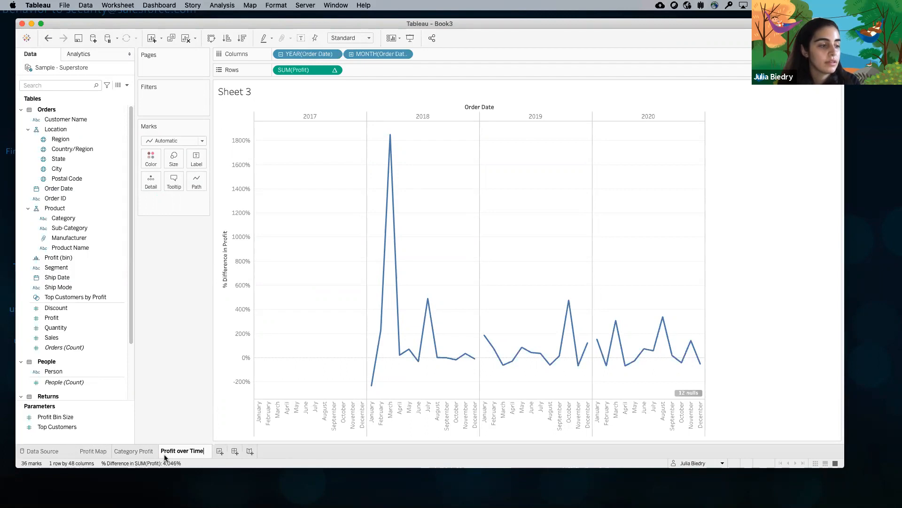
key("Return")
Create a new dashboard with Profit Map and Category Profit side by side and Profit over Time across the full width beneath them
mouse_move(392, 272)
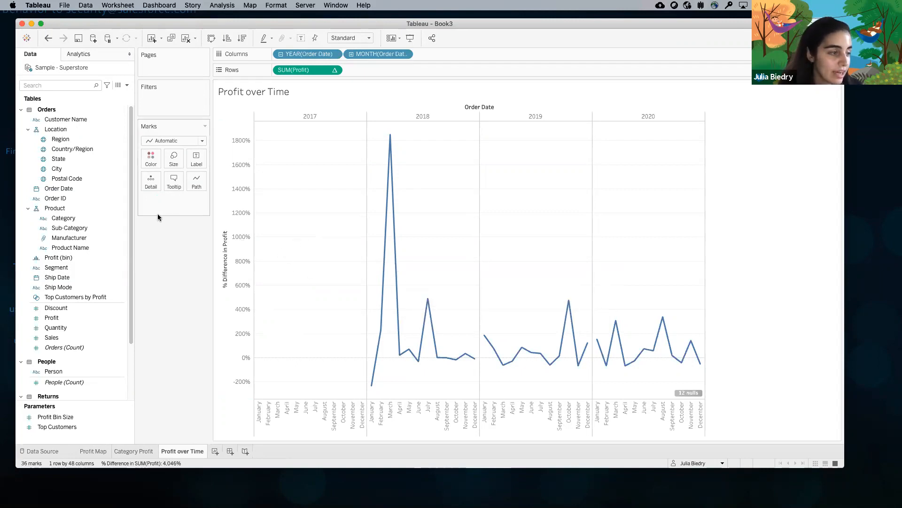
left_click(230, 452)
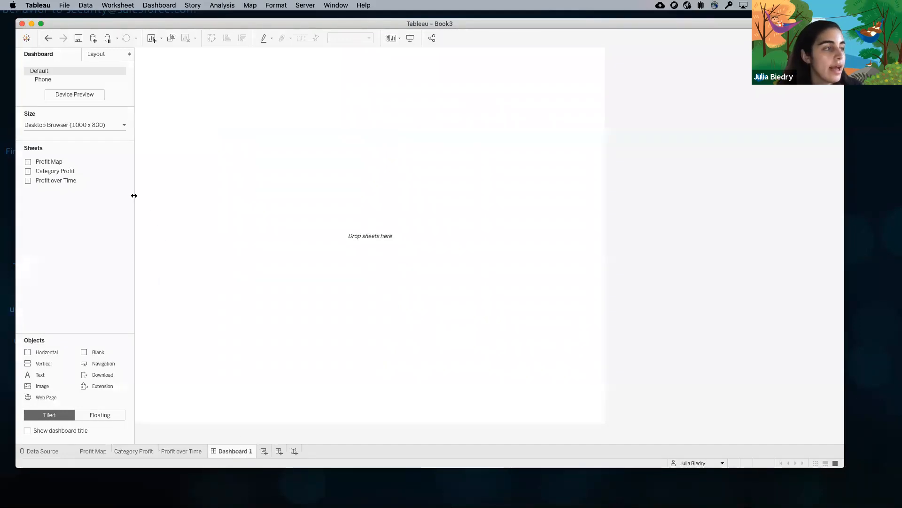
mouse_move(40, 164)
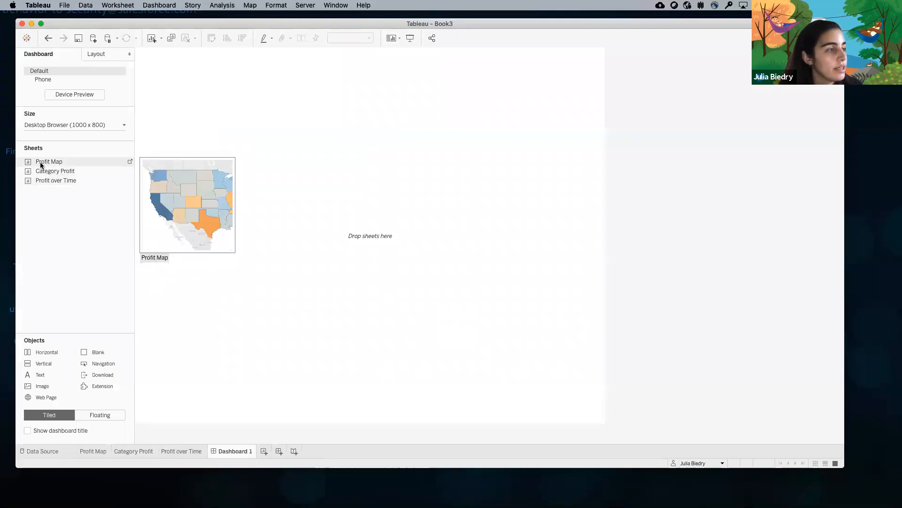
left_click_drag(42, 163, 227, 125)
mouse_move(61, 171)
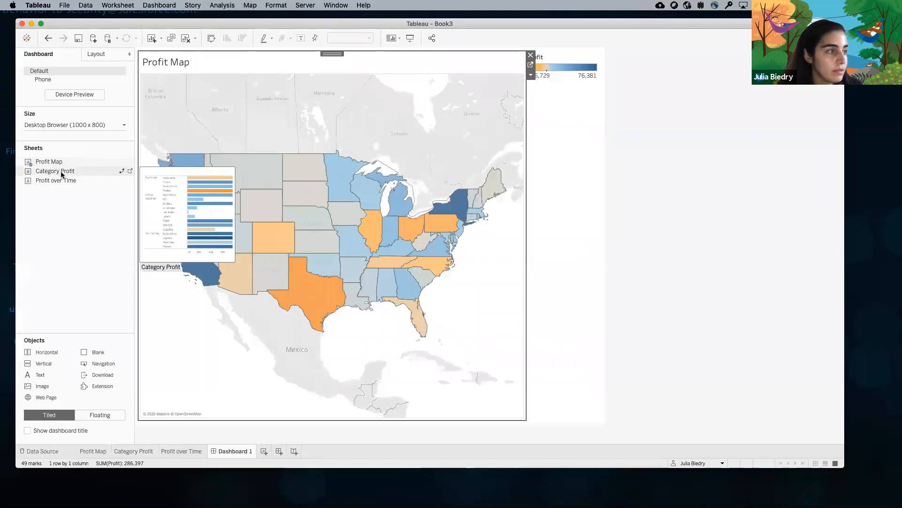
mouse_move(52, 171)
left_mouse_down()
mouse_move(235, 153)
mouse_move(428, 175)
left_mouse_up()
mouse_move(53, 181)
mouse_move(53, 182)
left_mouse_down()
mouse_move(231, 242)
mouse_move(313, 357)
mouse_move(317, 408)
mouse_move(347, 411)
mouse_move(322, 417)
left_mouse_up()
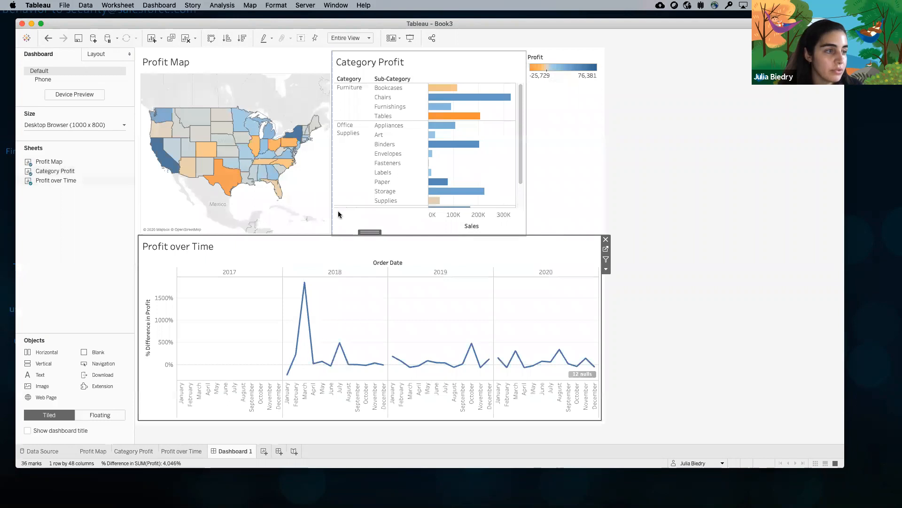
Move the Profit colour legend into a thin full-width strip between the two upper charts and Profit over Time
left_click_drag(574, 59, 397, 236)
left_click_drag(293, 297, 298, 206)
left_click_drag(307, 175, 326, 231)
left_click_drag(323, 178, 324, 258)
left_click_drag(326, 210, 323, 238)
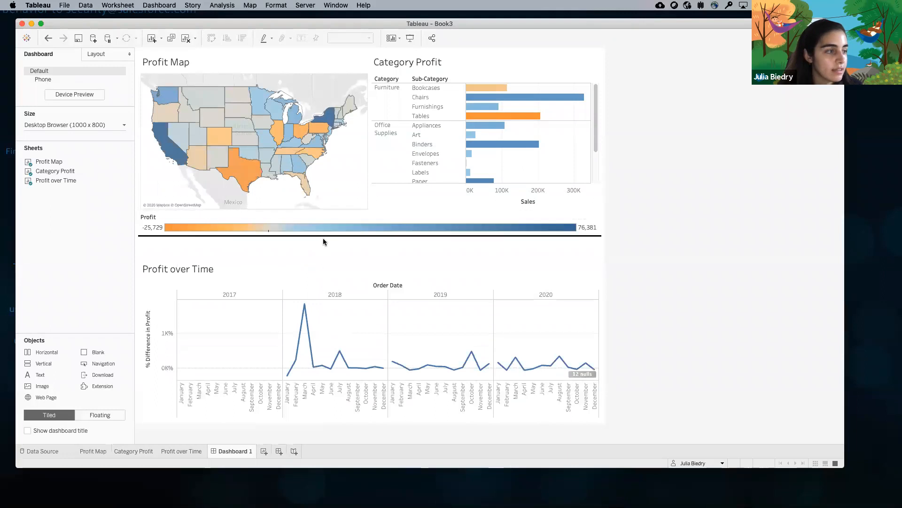
left_click(699, 225)
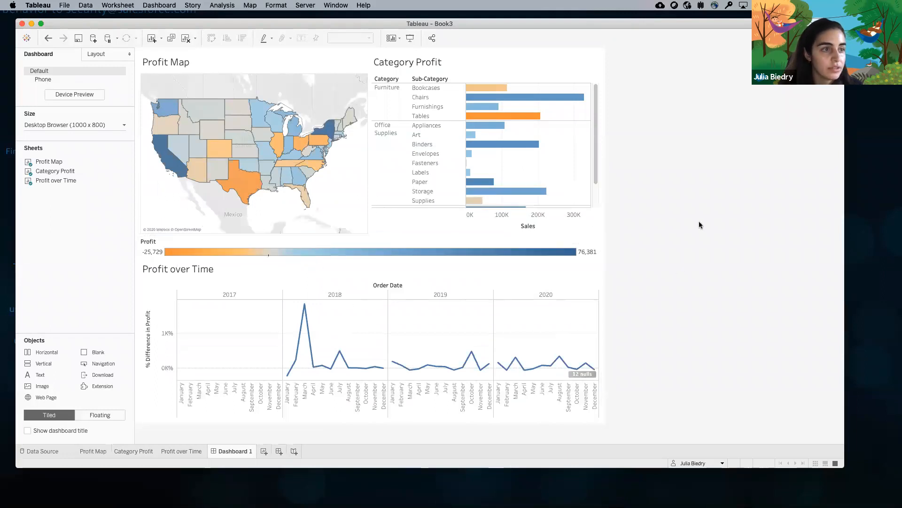
On the dashboard, use Profit Map and Category Profit as filters for the other charts
left_click(596, 129)
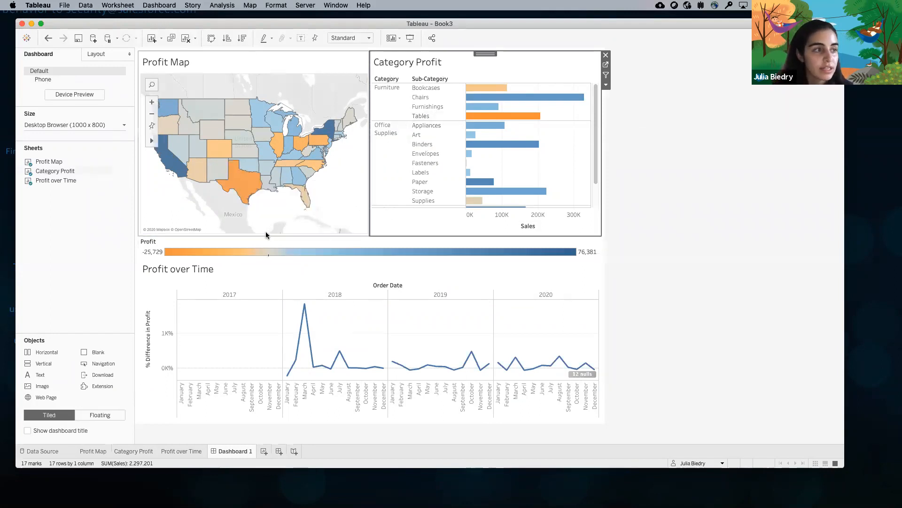
left_click(271, 69)
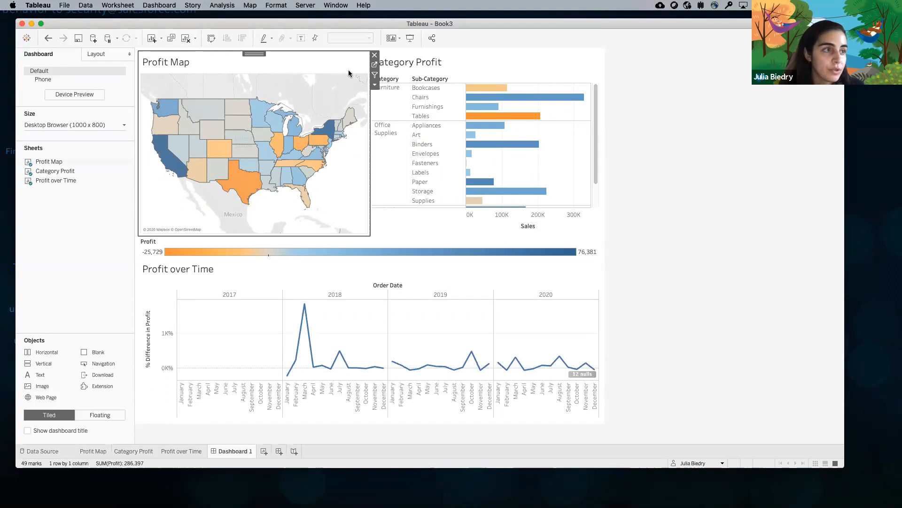
left_click(375, 76)
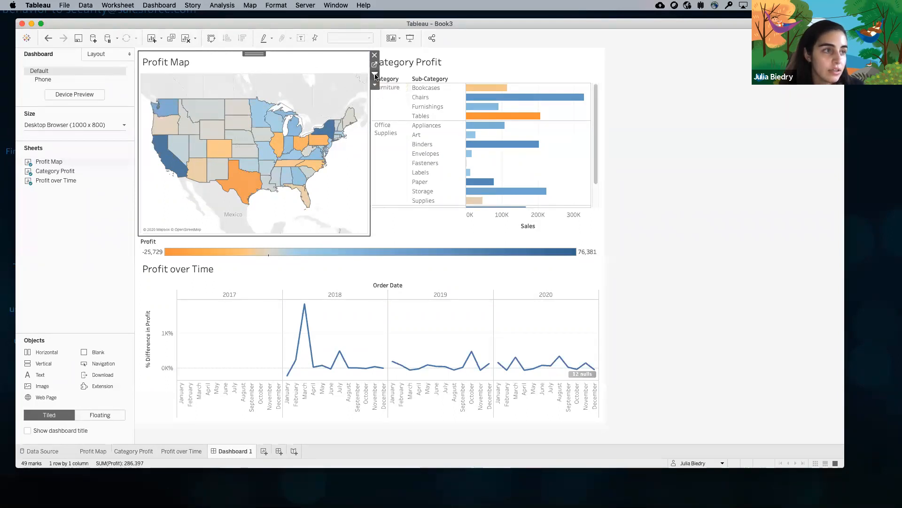
left_click(503, 66)
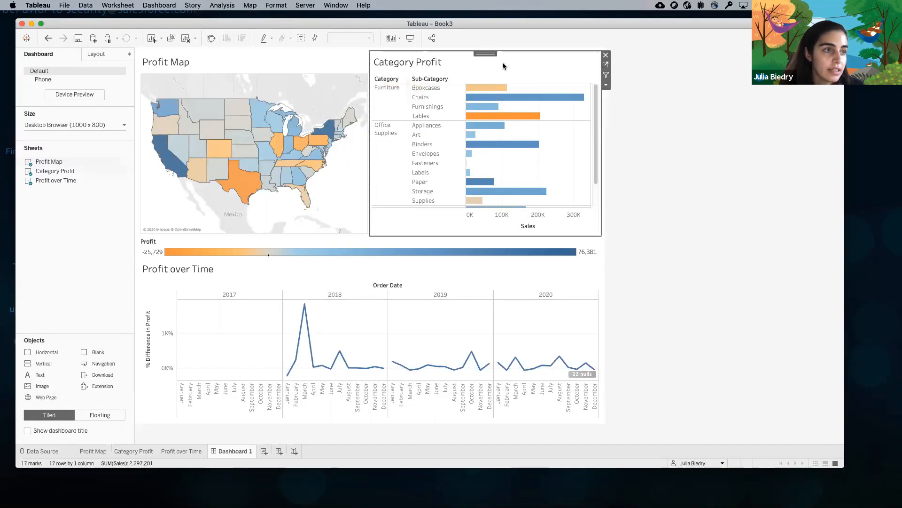
left_click(606, 76)
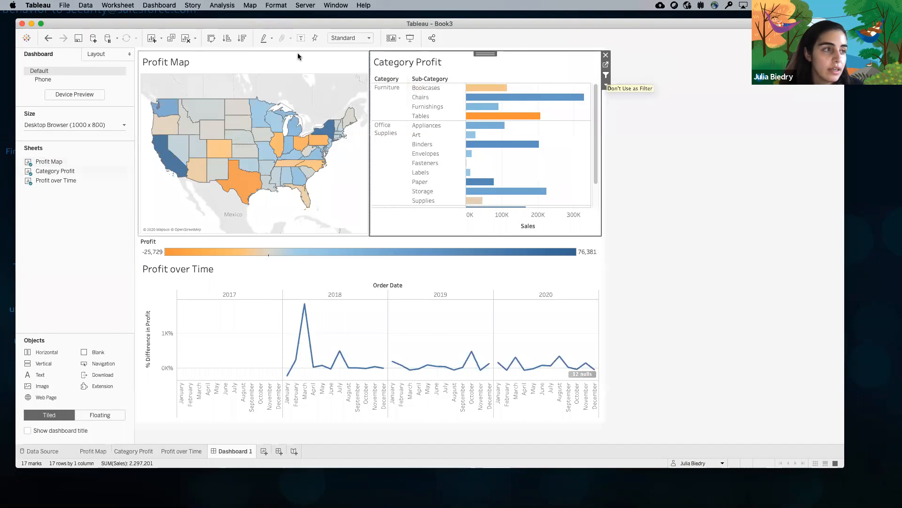
left_click(269, 72)
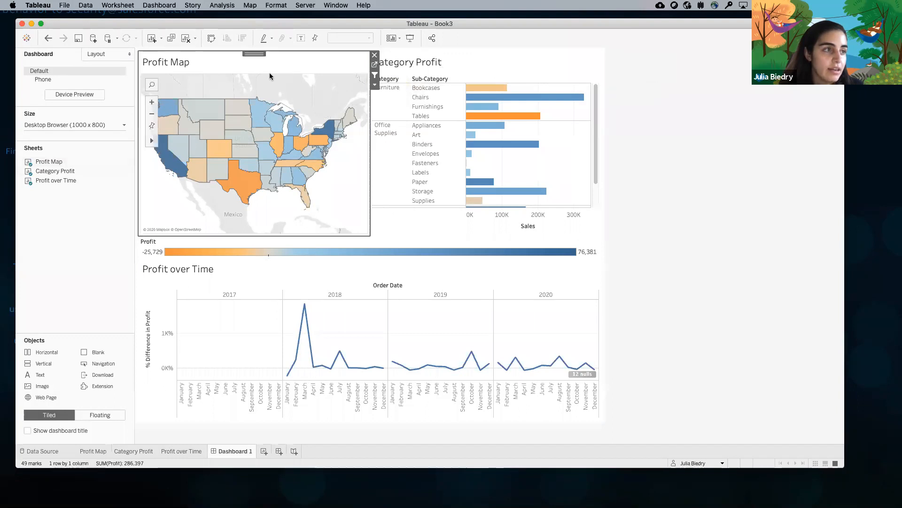
left_click(522, 65)
left_click(312, 74)
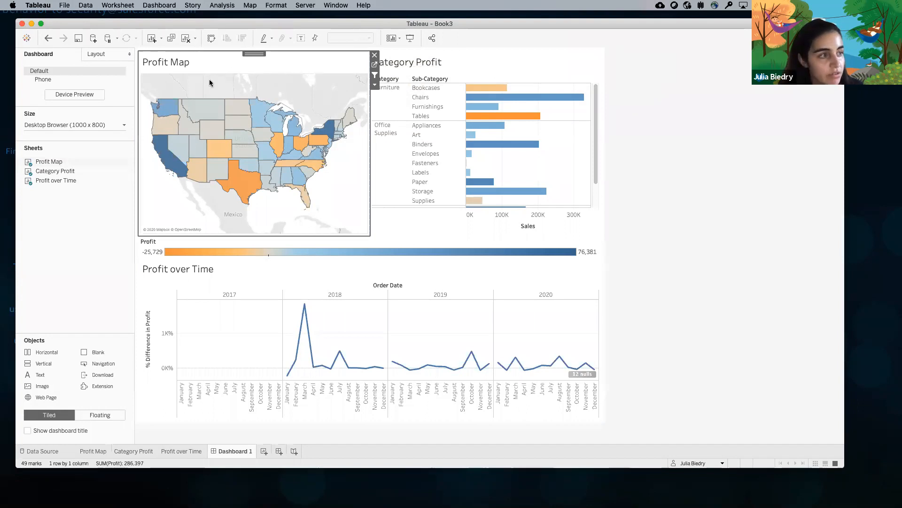
Filter the dashboard from Profit Map by Texas, Illinois and Ohio in turn, and clear the selection
mouse_move(245, 190)
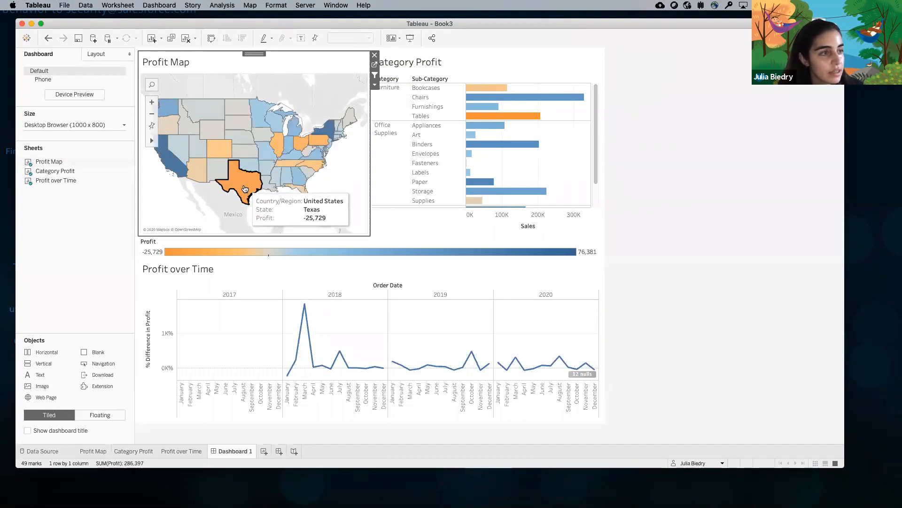
left_click(245, 189)
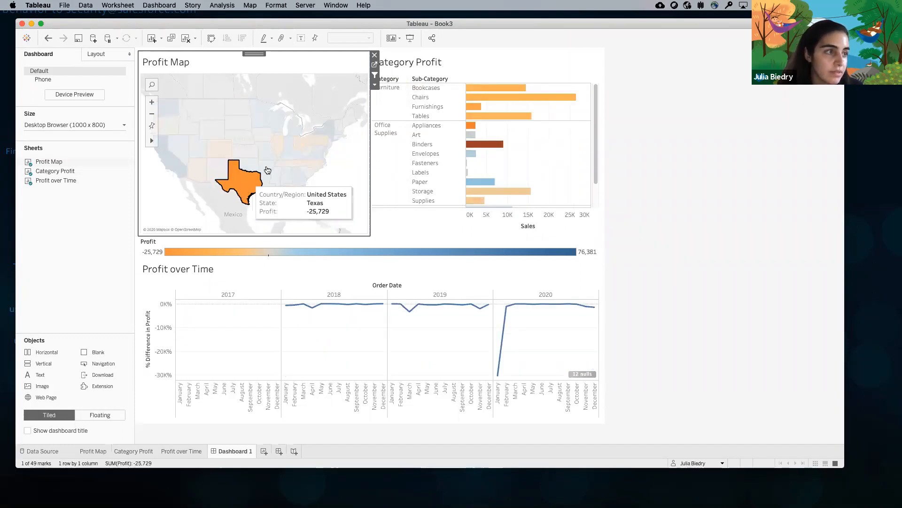
left_click(278, 149)
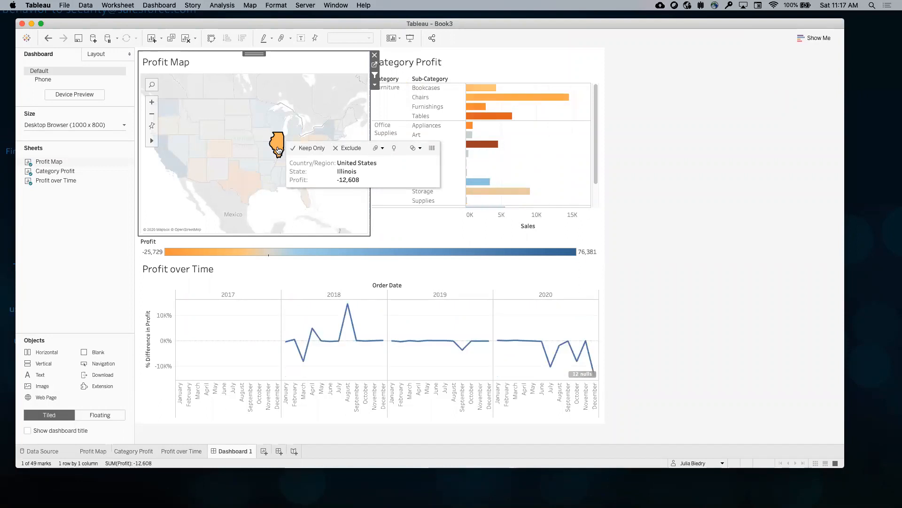
mouse_move(281, 138)
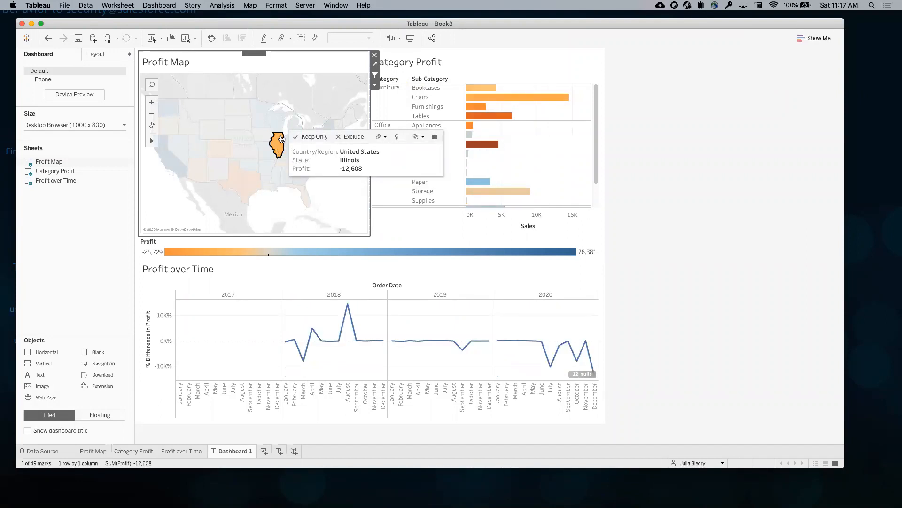
left_click(301, 145)
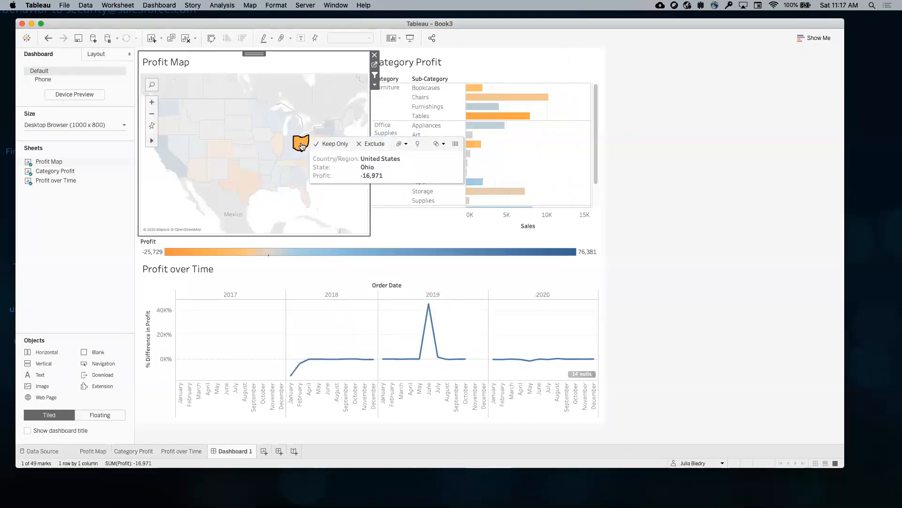
left_click(302, 146)
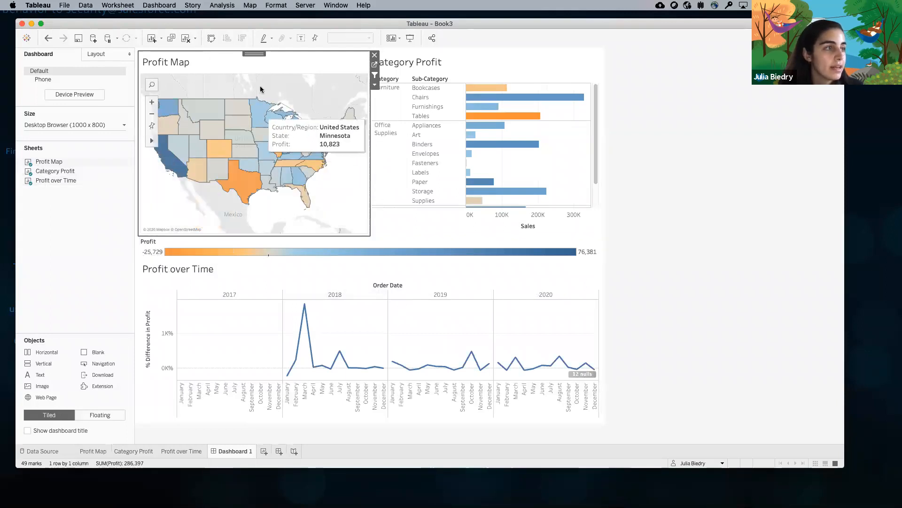
left_click_drag(251, 54, 490, 185)
left_click_drag(368, 138, 156, 121)
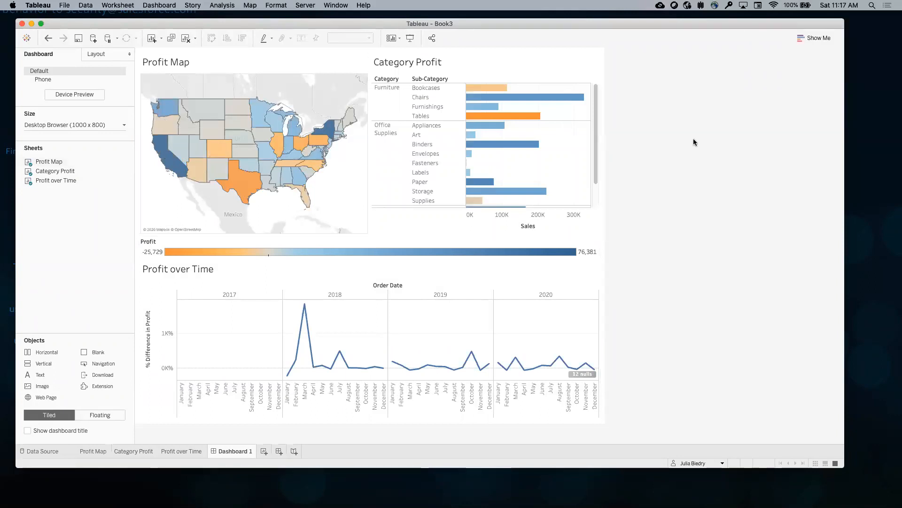
Filter the dashboard to Texas from Profit Map, clear that filter and apply it again
left_click(239, 191)
left_click(239, 190)
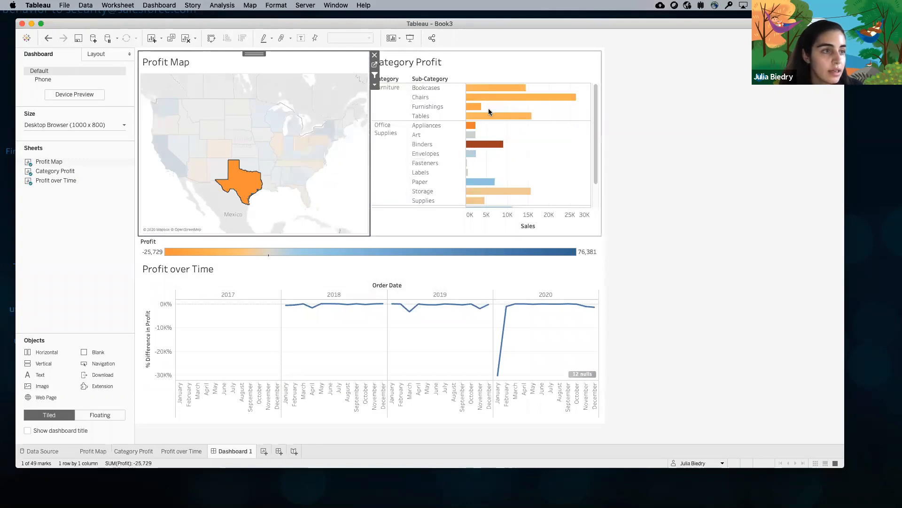
mouse_move(244, 178)
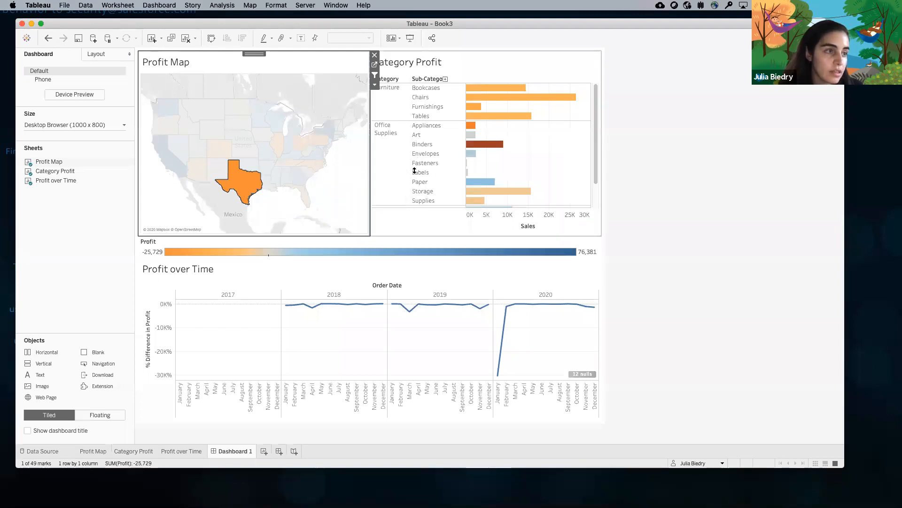
left_click(247, 188)
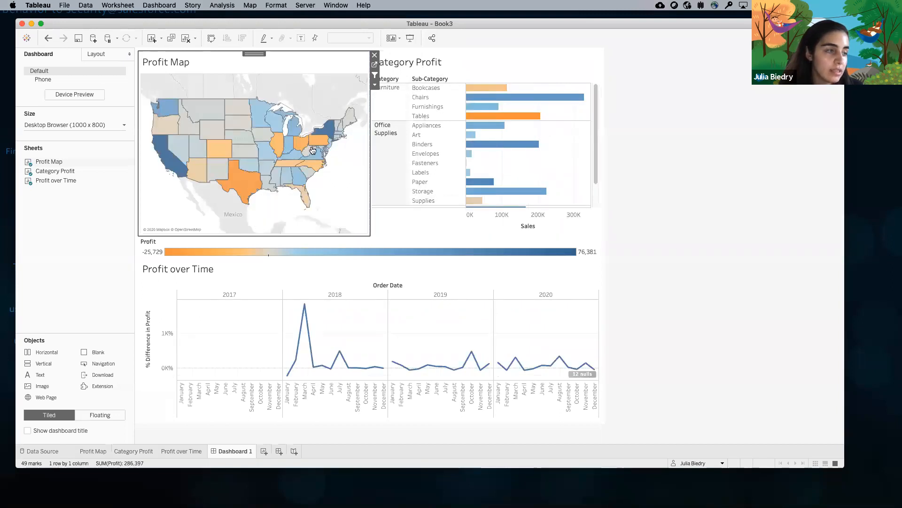
left_click(241, 184)
mouse_move(476, 147)
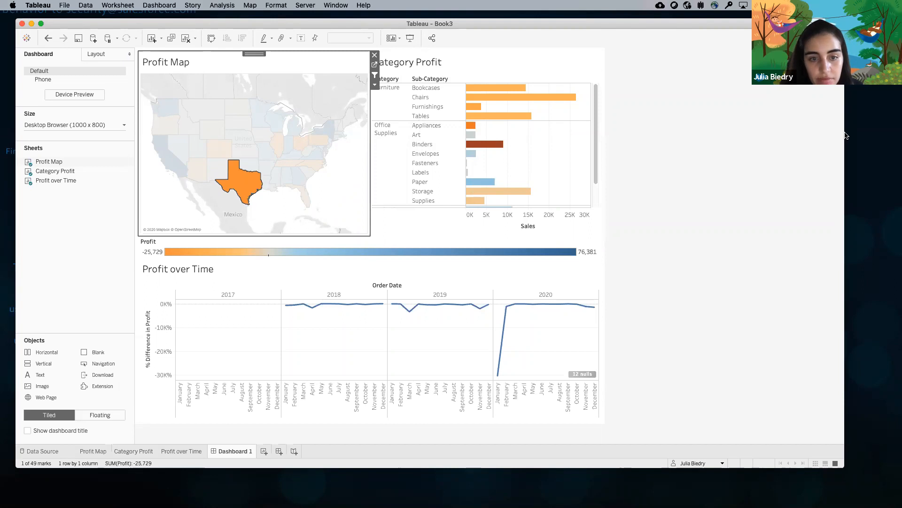
Narrow the dashboard to Binders from Category Profit, and take the Texas filter off and on again
left_click(509, 137)
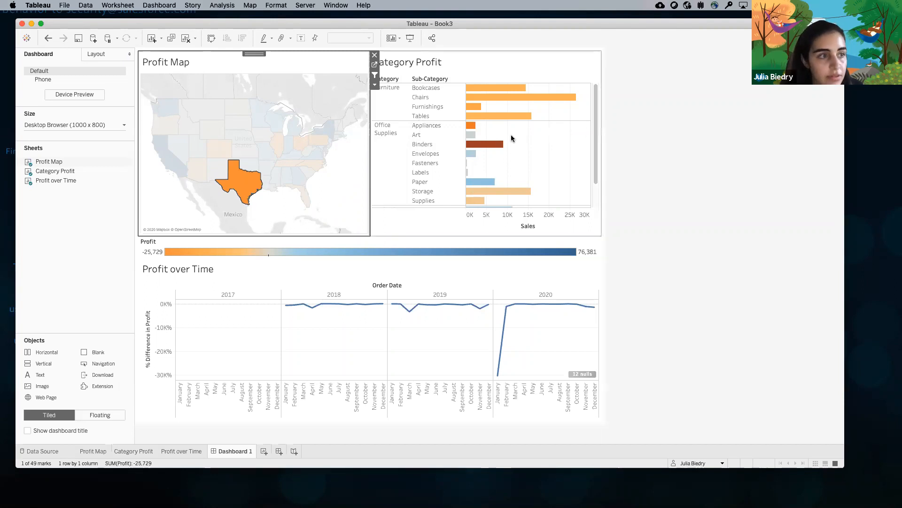
left_click(482, 147)
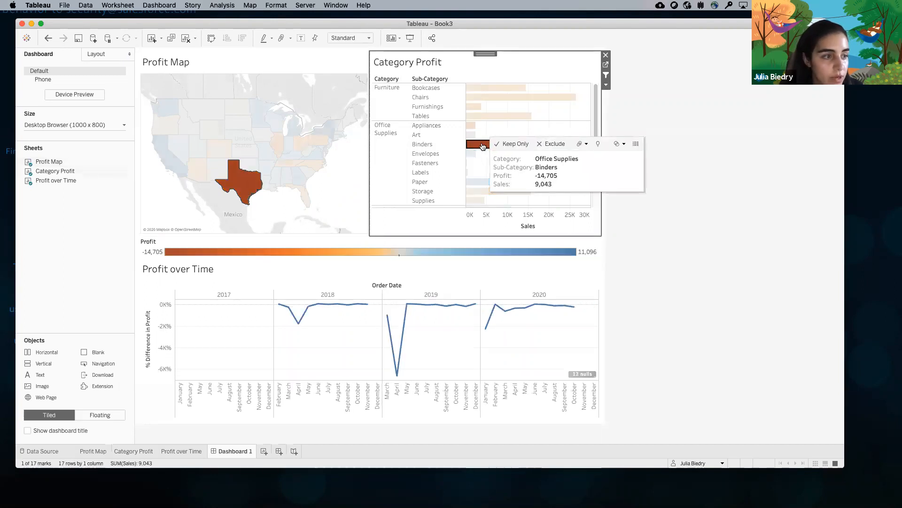
left_click(243, 188)
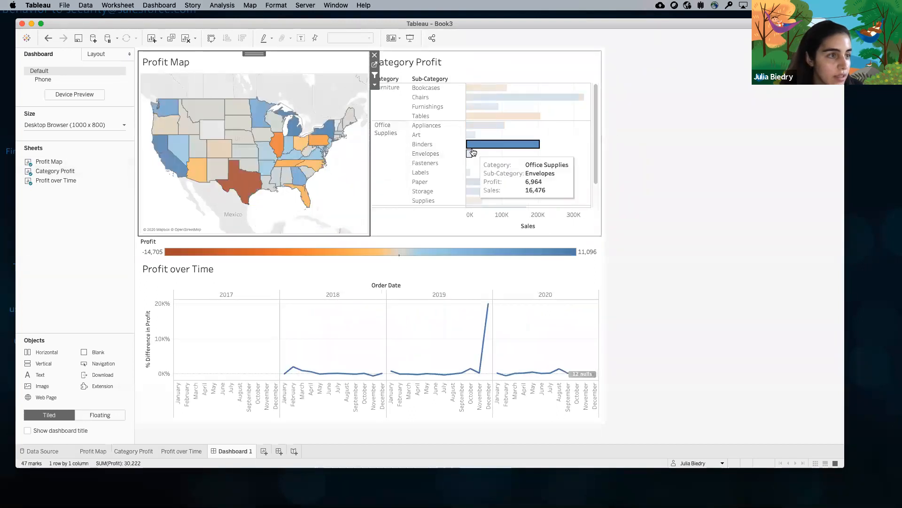
left_click(240, 186)
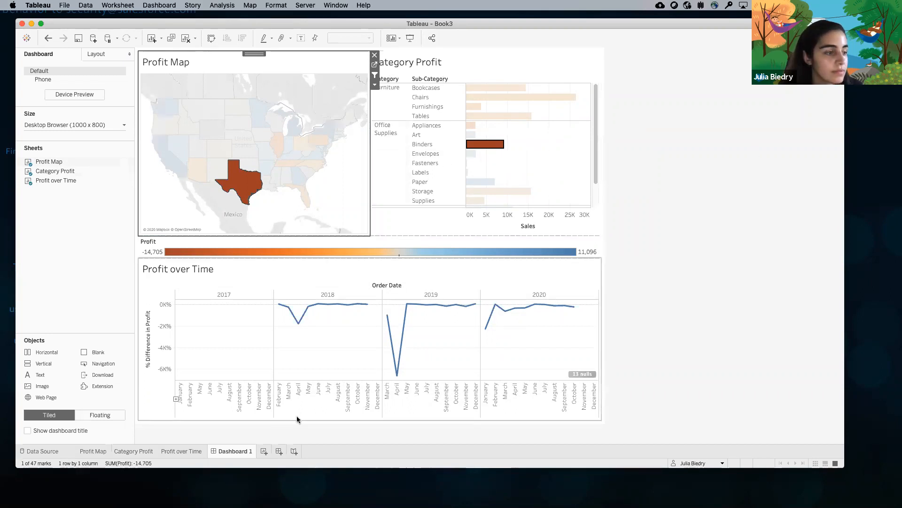
Create a new worksheet that plots Sales on Columns against Profit on Rows
left_click(264, 451)
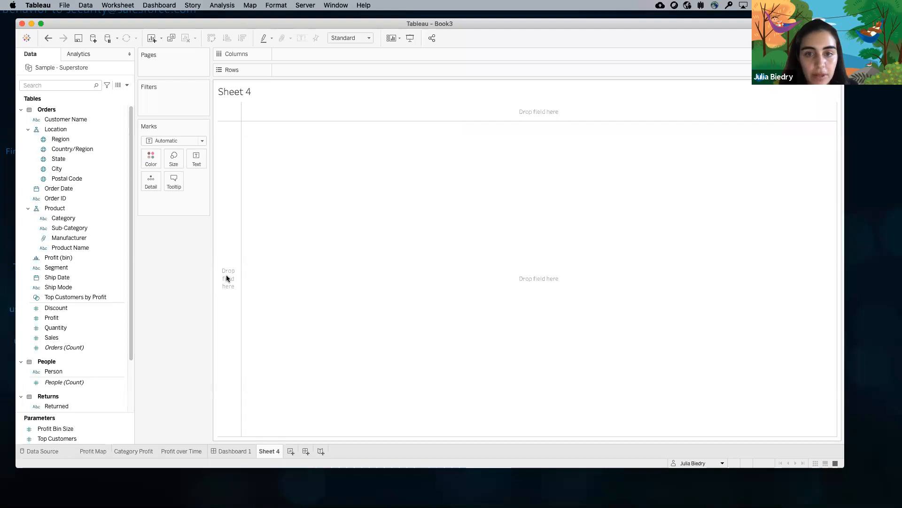
left_click(55, 329)
left_click_drag(52, 337, 289, 54)
left_click(54, 319)
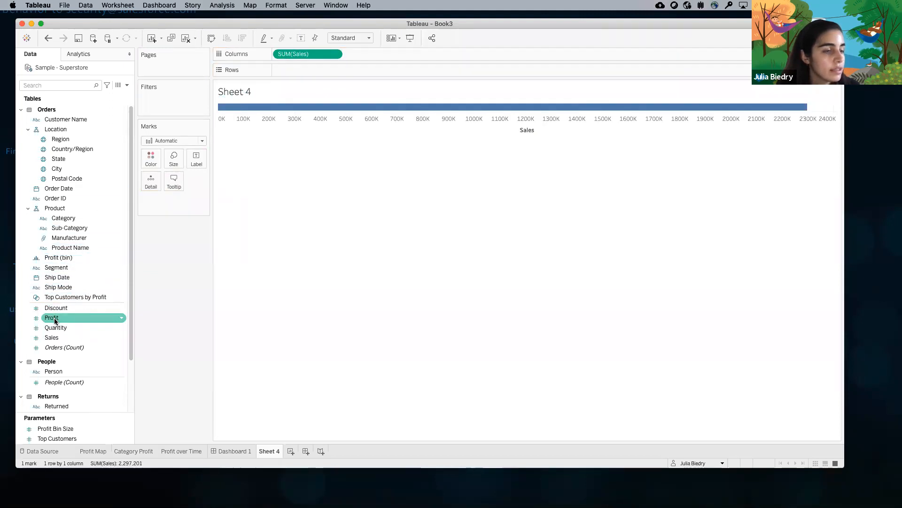
left_click_drag(54, 320, 282, 72)
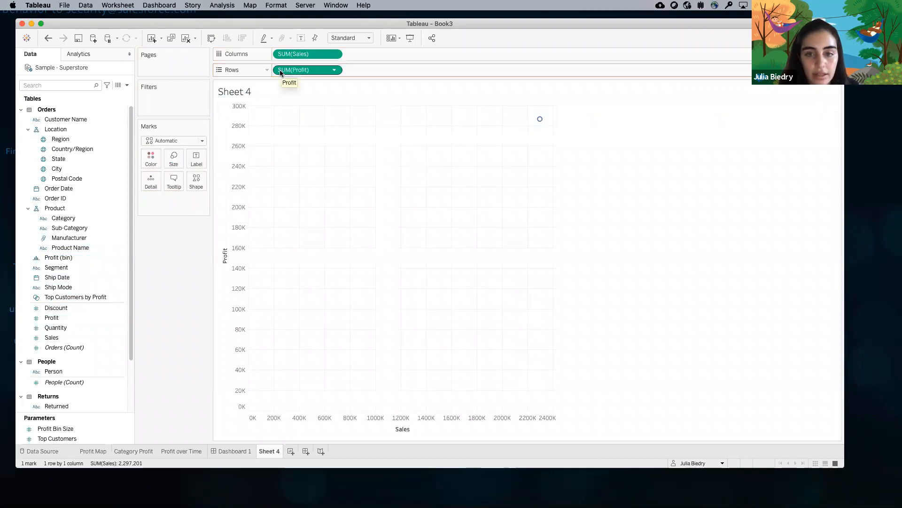
Add Sub-Category as detail to split the Sales and Profit plot into one mark per sub-category
left_click_drag(50, 232, 146, 189)
left_click_drag(146, 185, 25, 230)
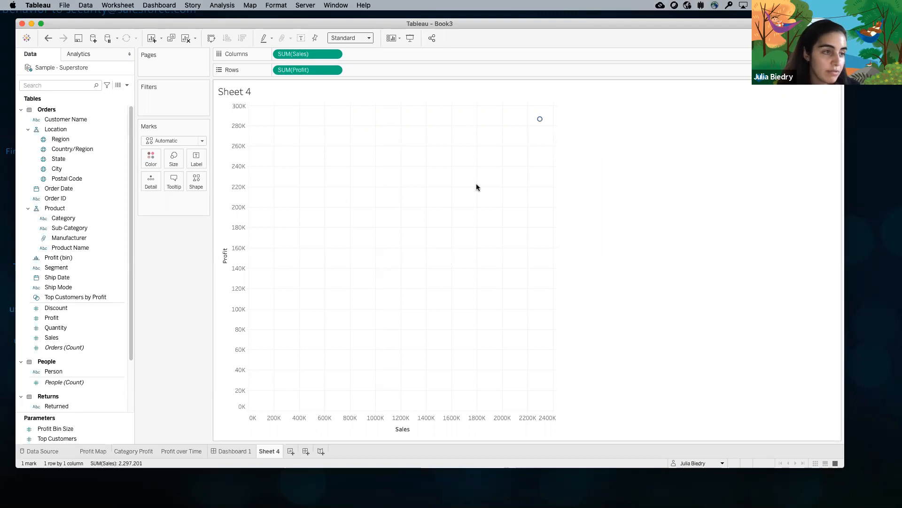
left_click(61, 227)
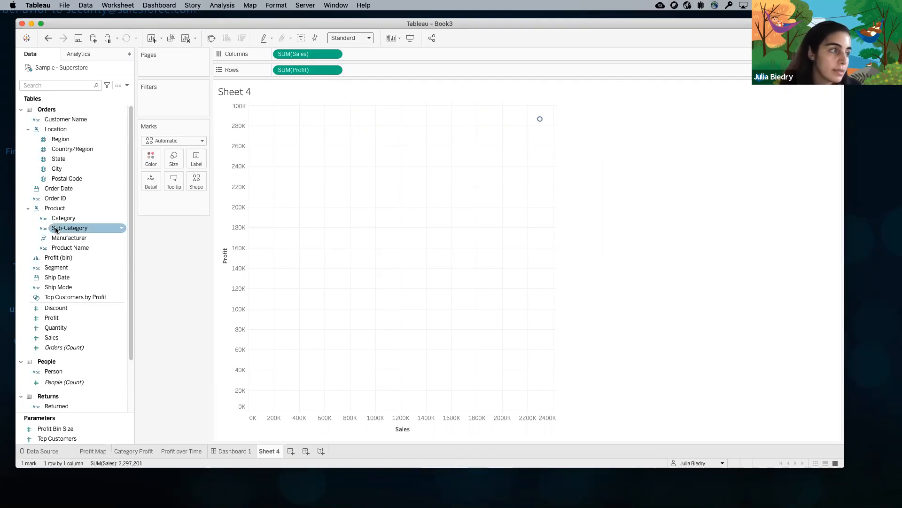
left_click_drag(61, 228, 150, 183)
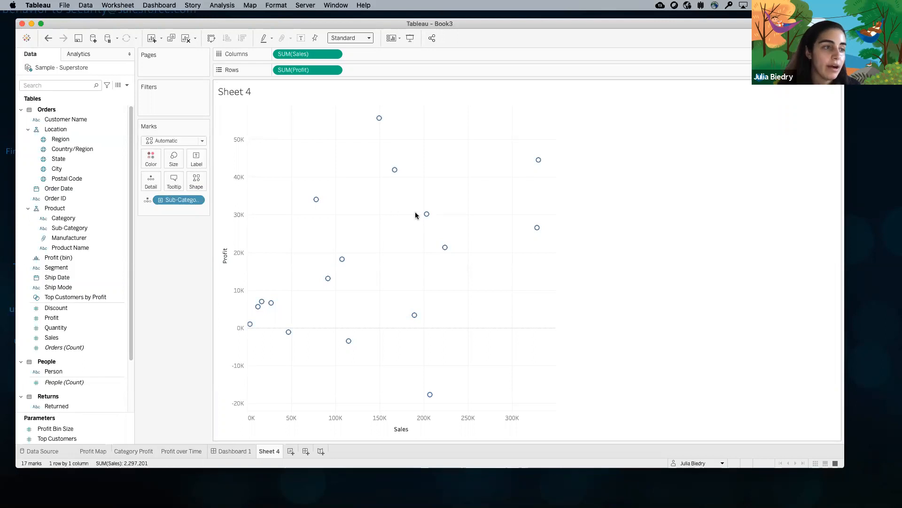
mouse_move(271, 304)
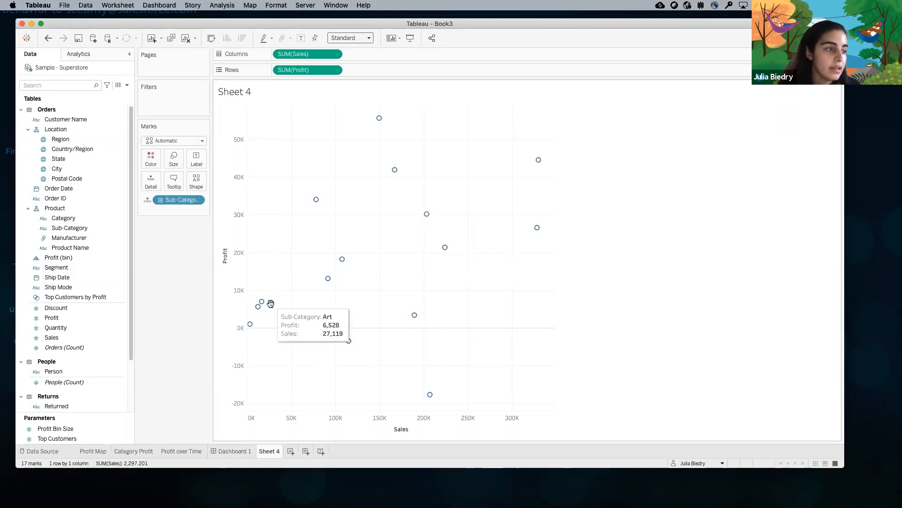
Label the scatter plot marks with Sub-Category and set their mark type to Circle
left_click(93, 209)
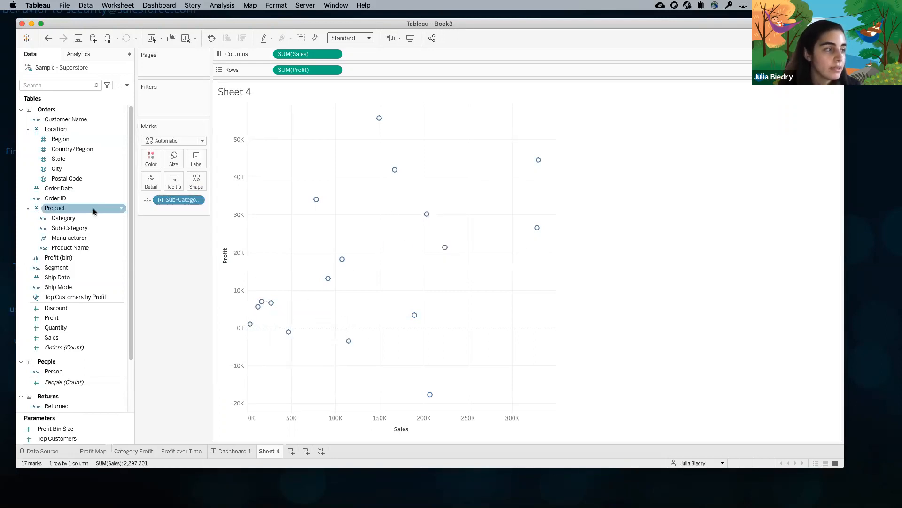
left_click_drag(70, 227, 196, 163)
mouse_move(434, 222)
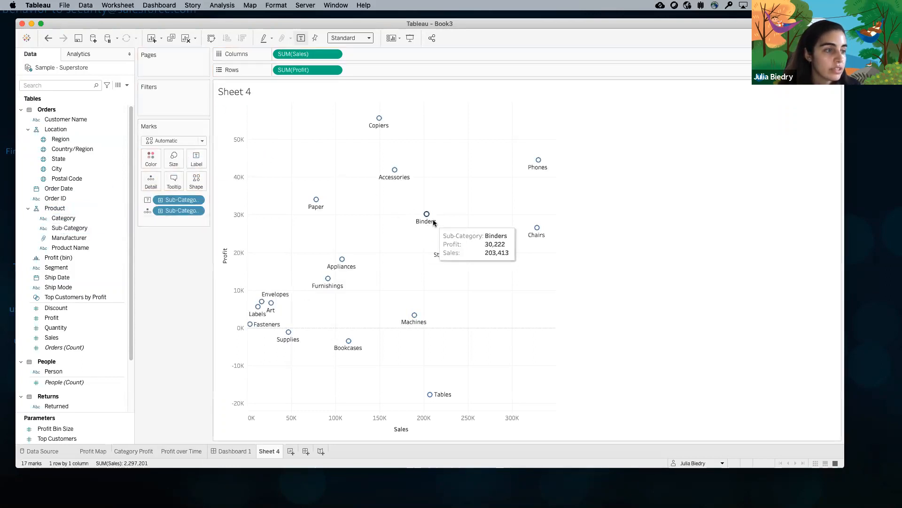
mouse_move(380, 119)
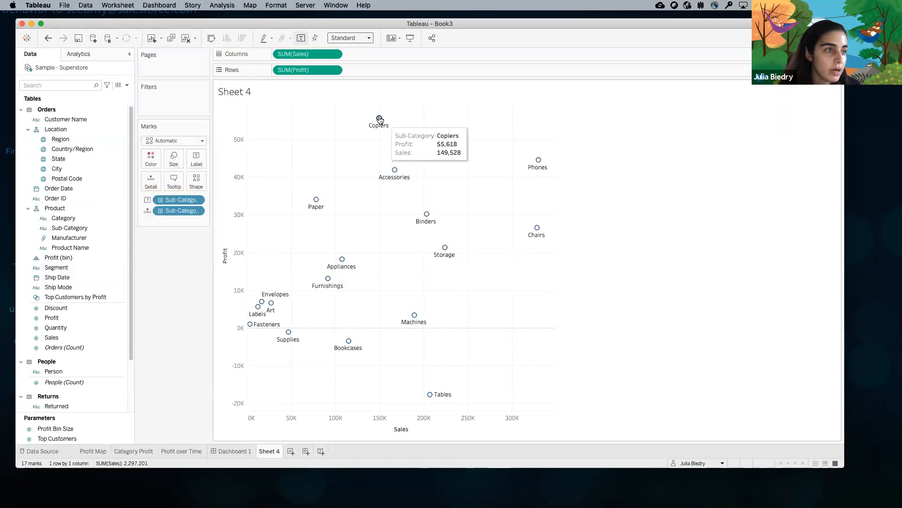
left_click(161, 140)
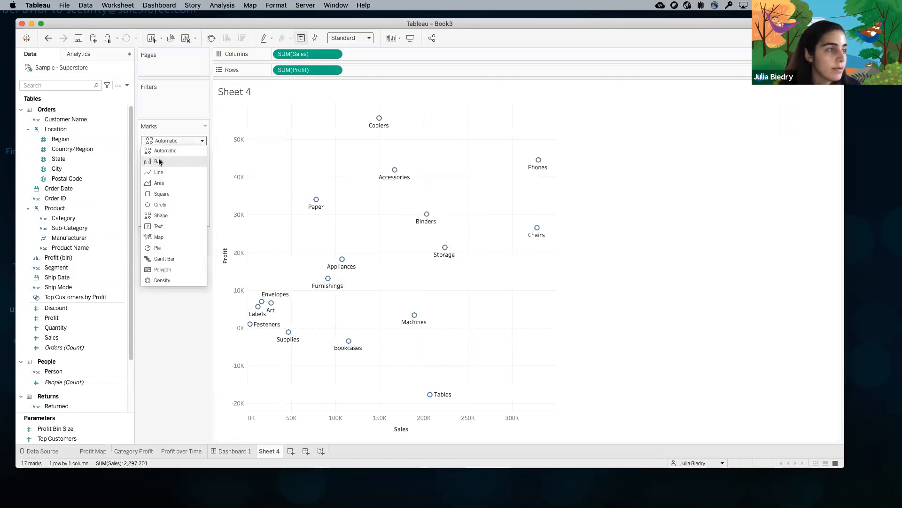
left_click(159, 206)
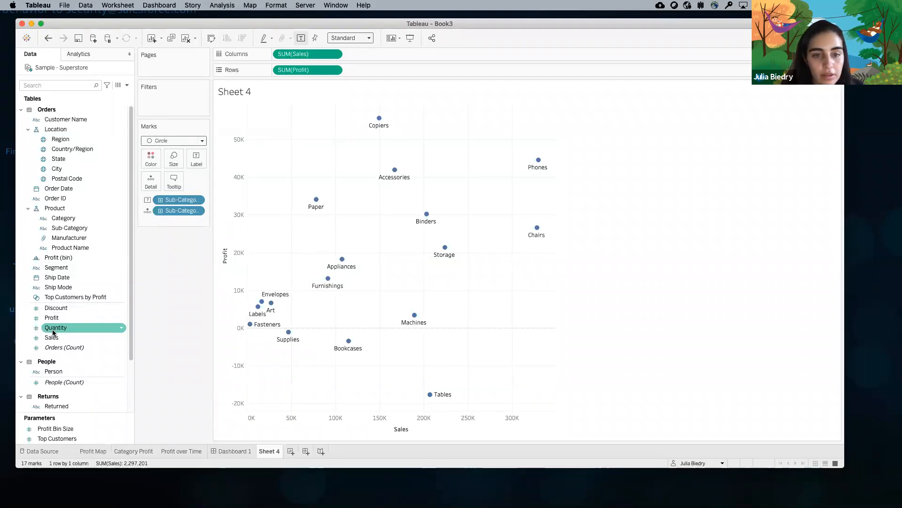
Replace Sales with Quantity on Columns so the scatter plot compares Quantity with Profit
left_click_drag(53, 332, 278, 55)
left_click_drag(385, 54, 230, 27)
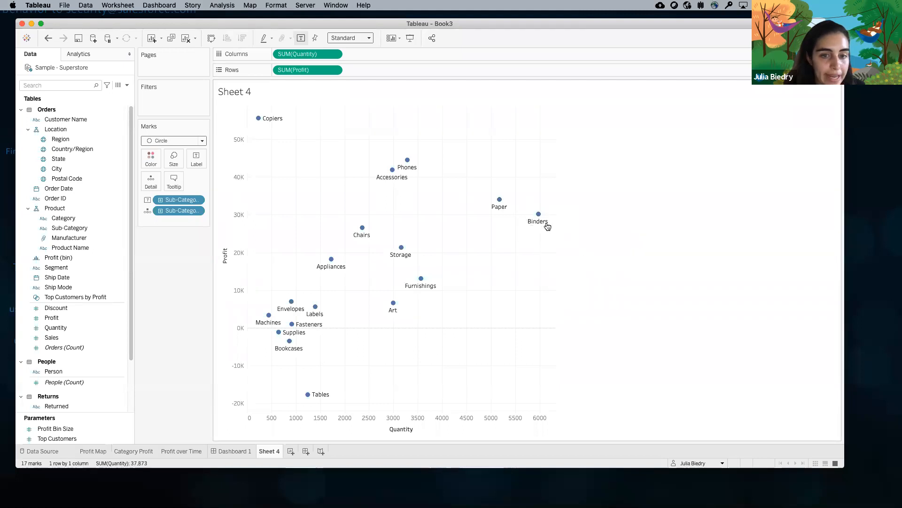
Replace Quantity with Discount on Columns so the scatter plot compares Discount with Profit
mouse_move(539, 222)
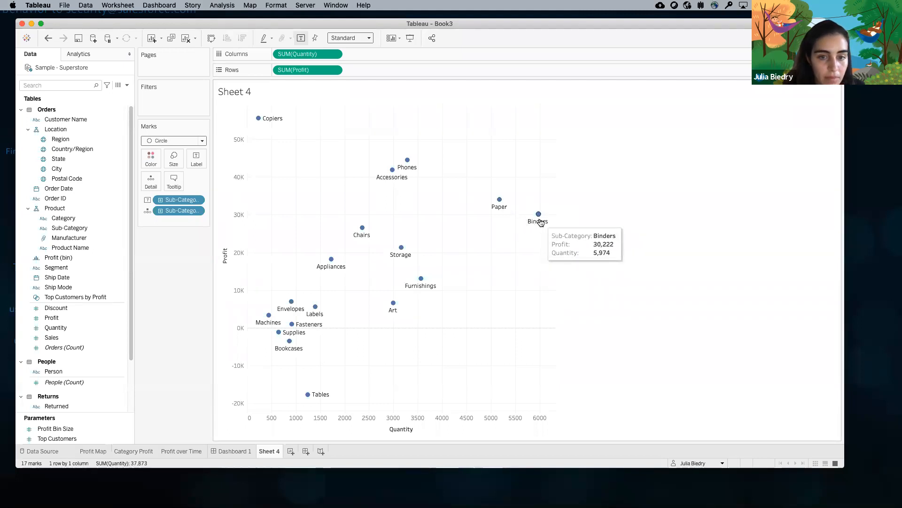
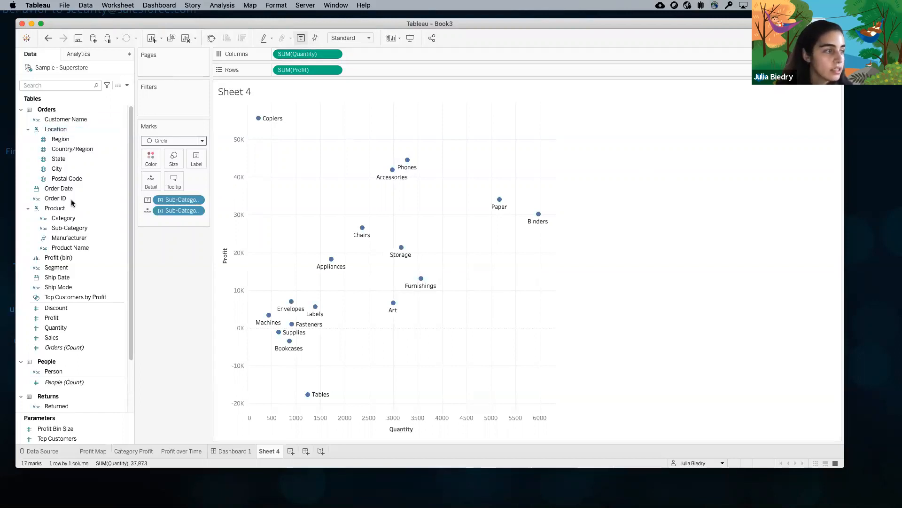
left_click(53, 309)
left_click_drag(53, 311, 276, 57)
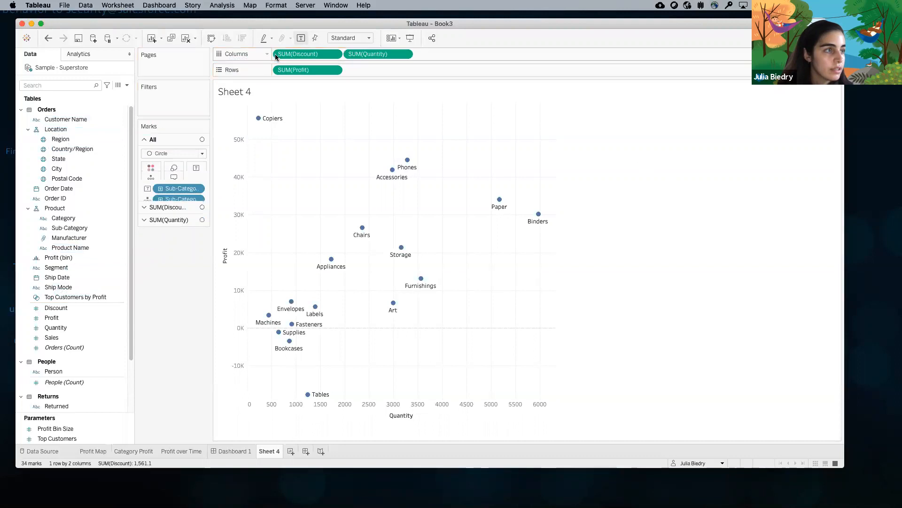
left_click_drag(382, 57, 176, 42)
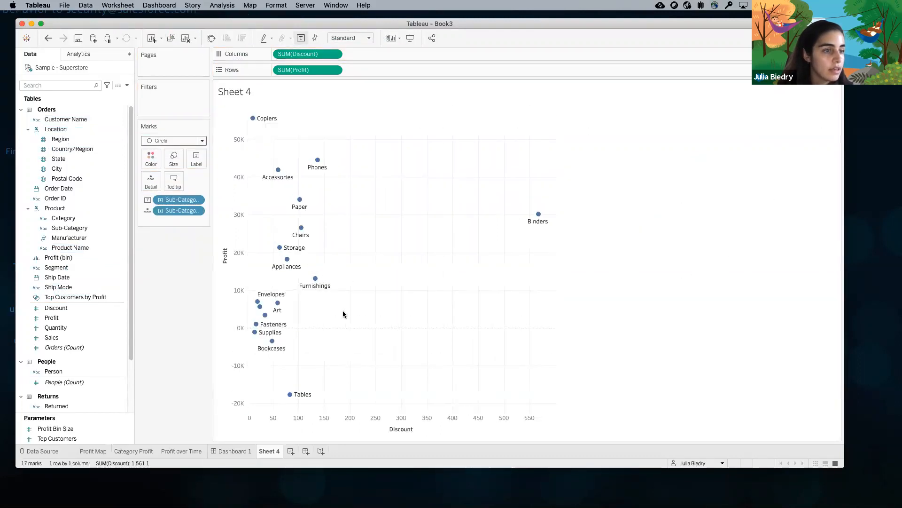
Change the aggregation of Discount on Columns to Average
left_click(334, 55)
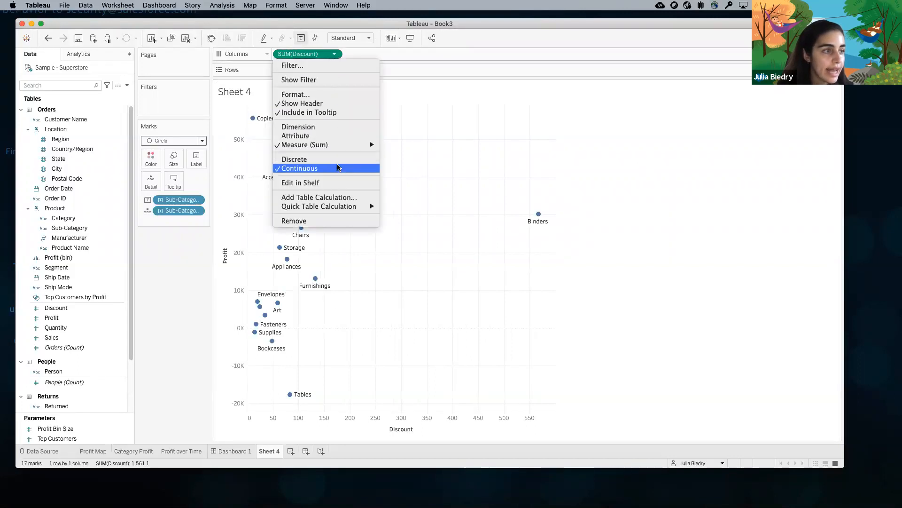
mouse_move(324, 148)
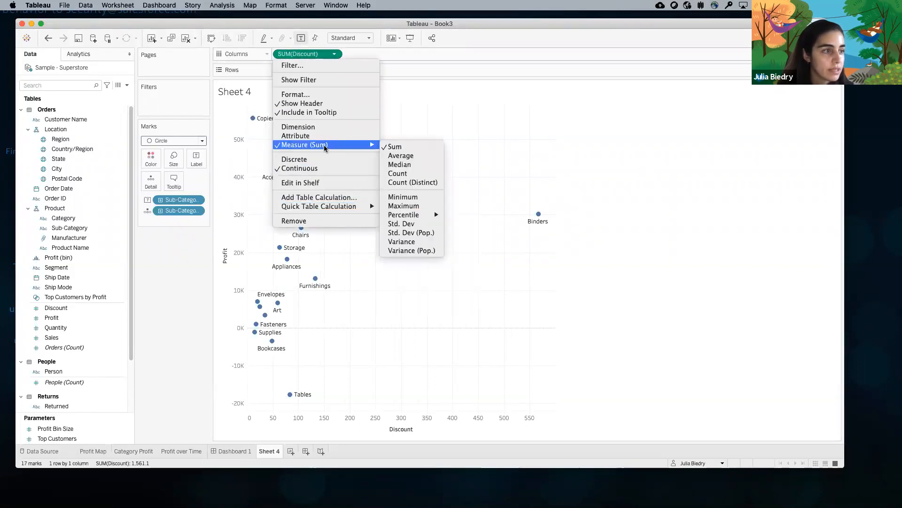
left_click(404, 157)
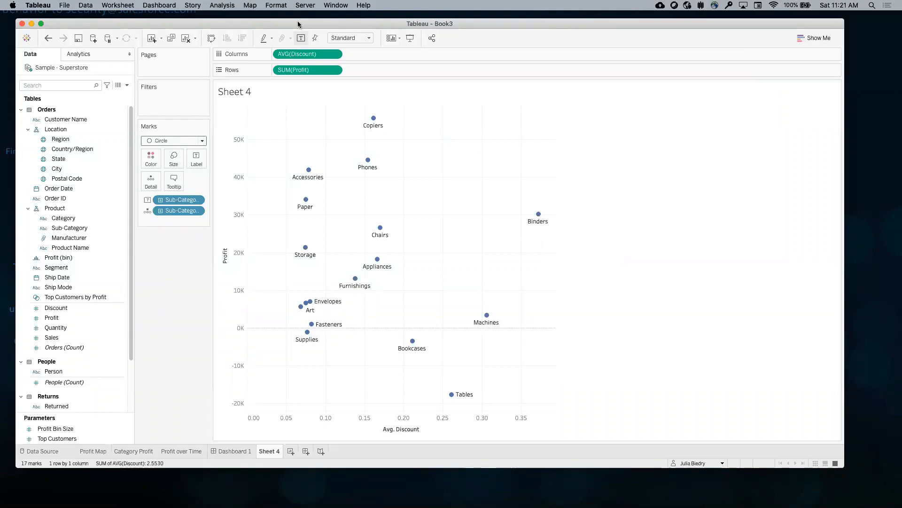
left_click(334, 56)
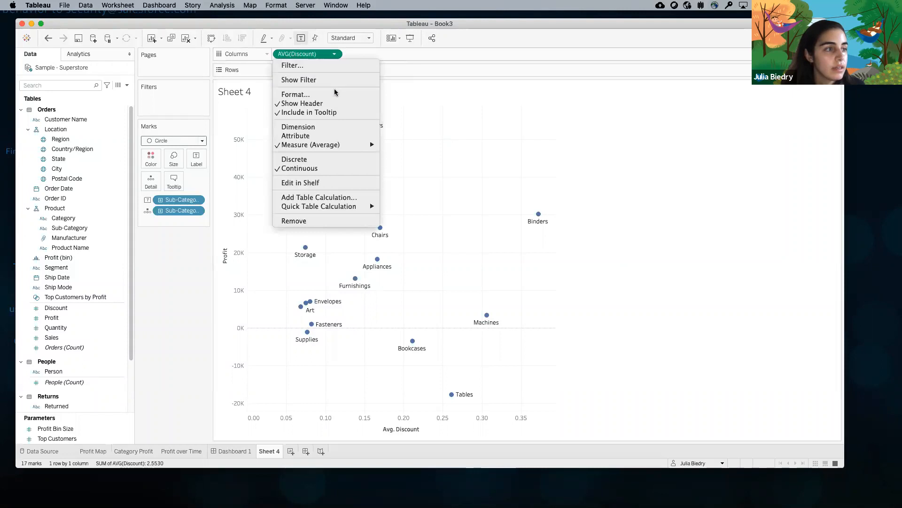
mouse_move(335, 149)
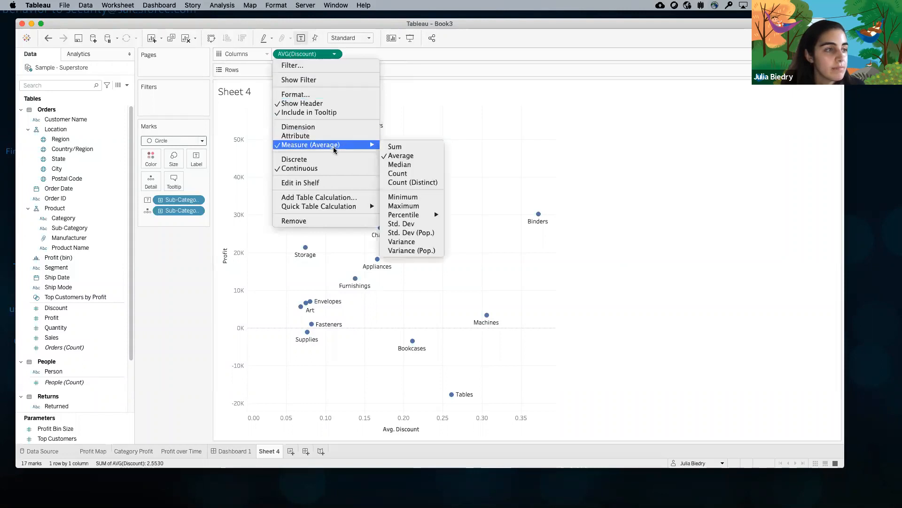
left_click(406, 156)
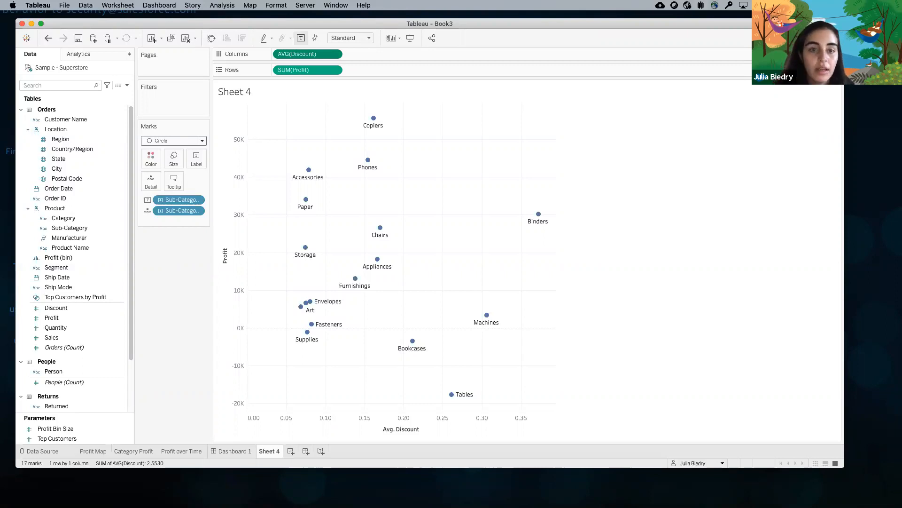
Add a linear trend line from the analytics options to the average Discount and Profit scatter plot
left_click(87, 56)
left_click_drag(43, 177, 73, 159)
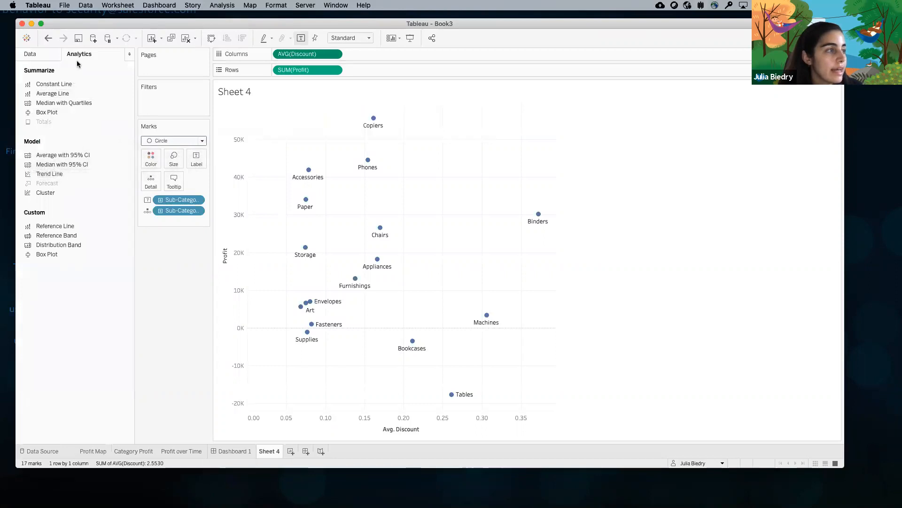
left_click(34, 56)
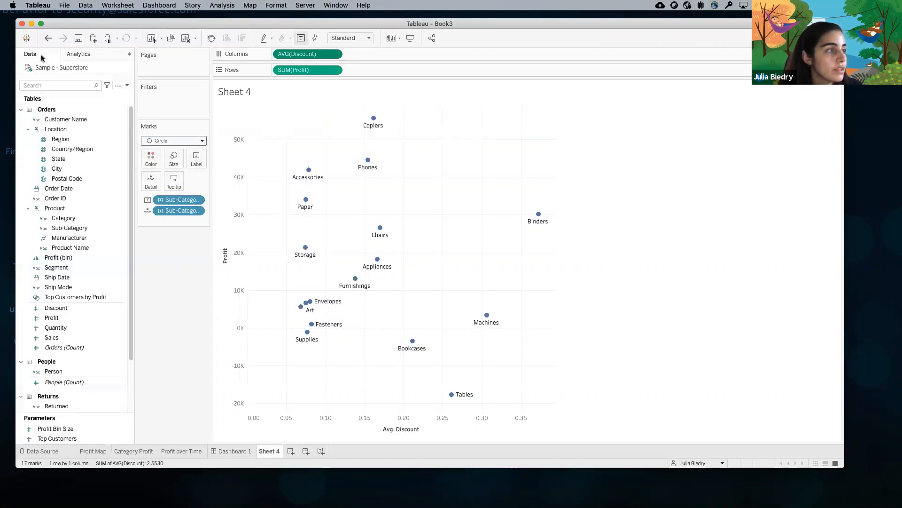
left_click(74, 58)
left_click_drag(44, 175, 299, 117)
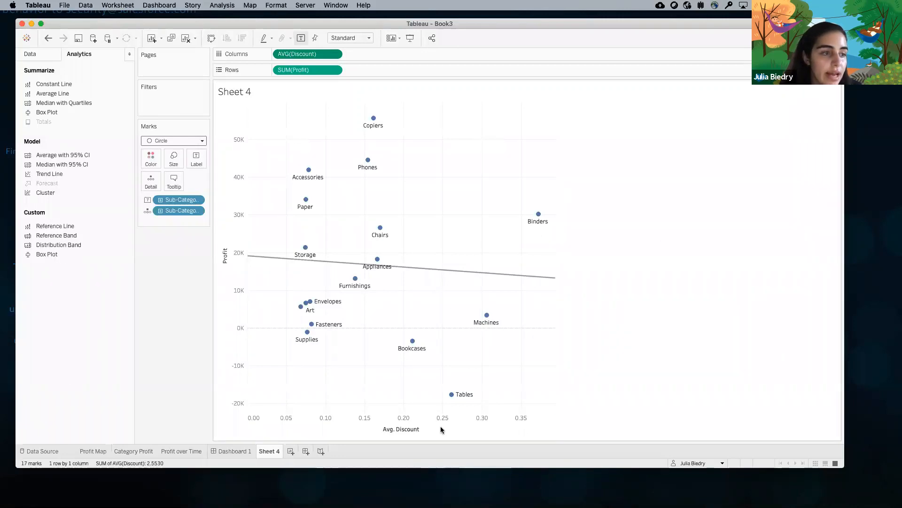
Try excluding the Tables, Machines and Binders marks from the scatter plot, and undo the exclusion
left_click_drag(437, 401, 559, 197)
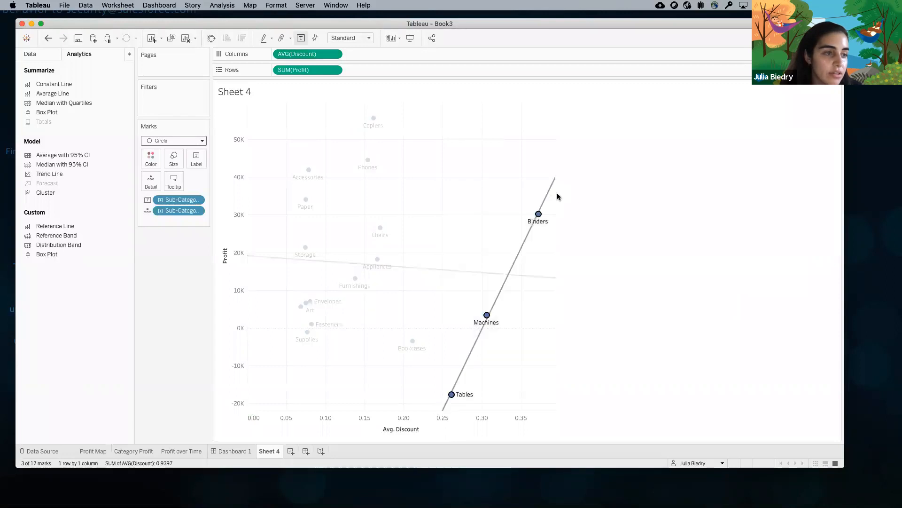
left_click(459, 309)
left_click_drag(443, 209, 583, 418)
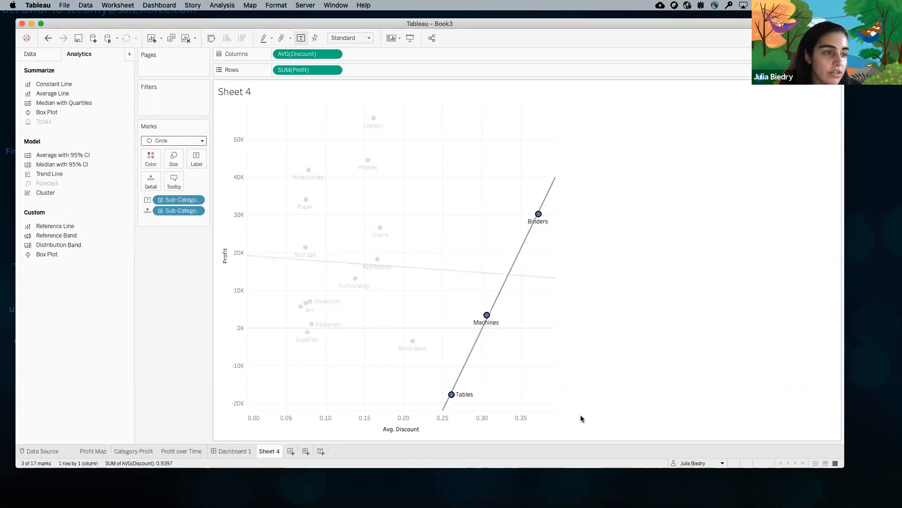
right_click(539, 215)
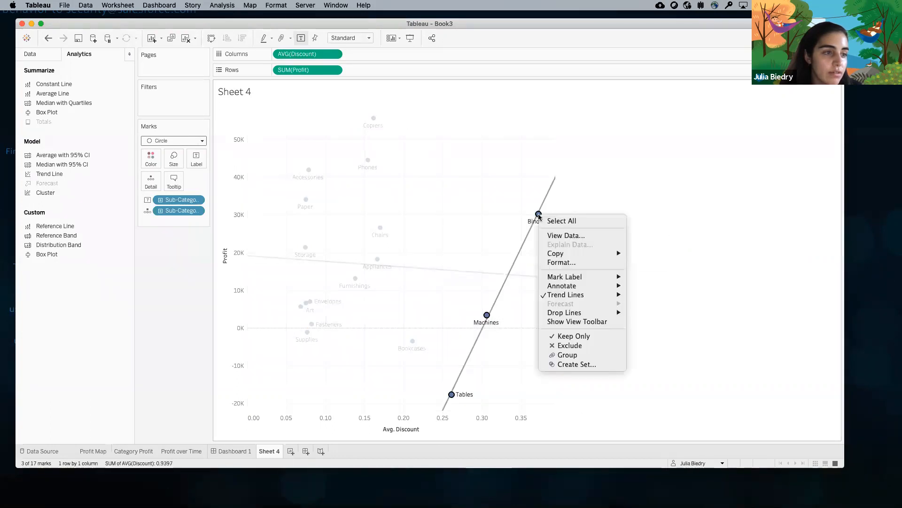
left_click(565, 346)
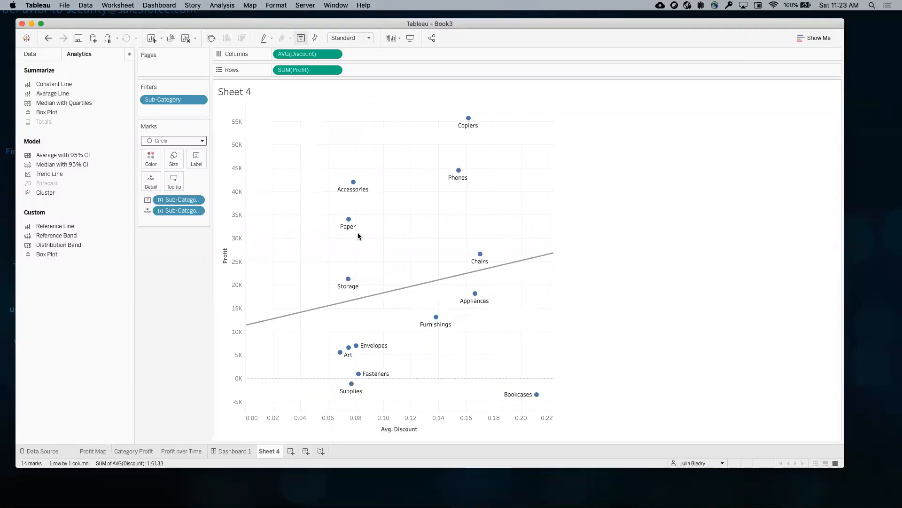
left_click(47, 39)
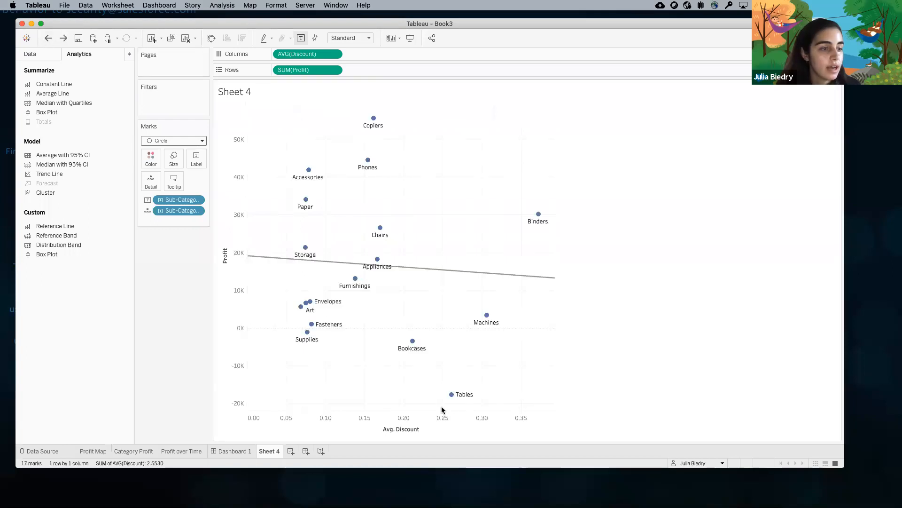
Select the Tables, Machines and Binders marks together and exclude them from the scatter plot
left_click_drag(427, 403, 578, 193)
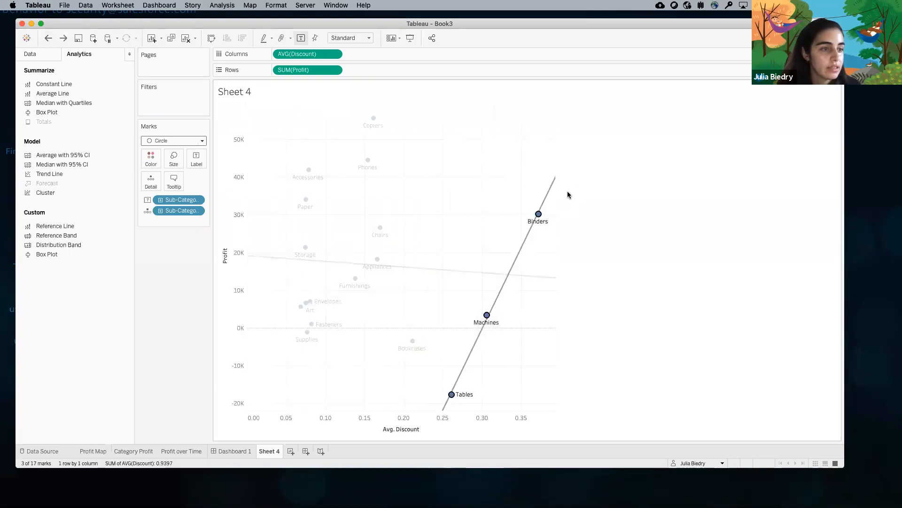
right_click(539, 213)
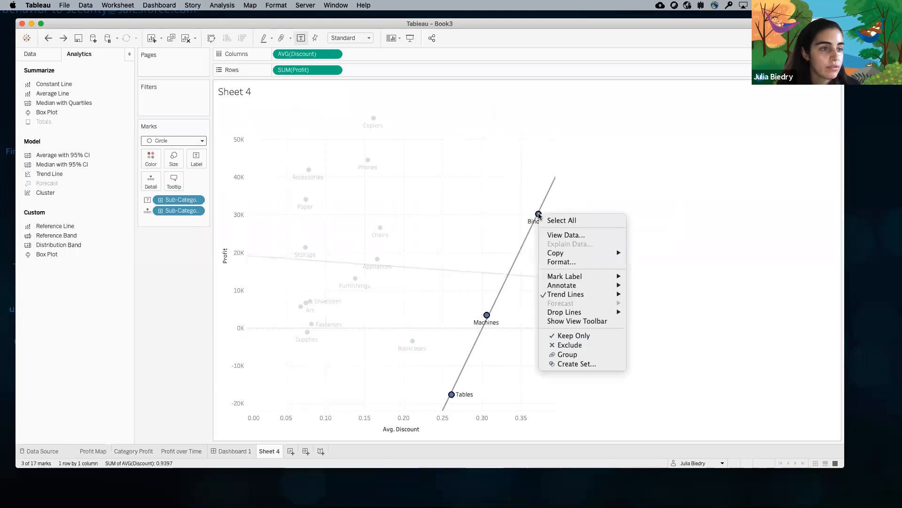
left_click(569, 346)
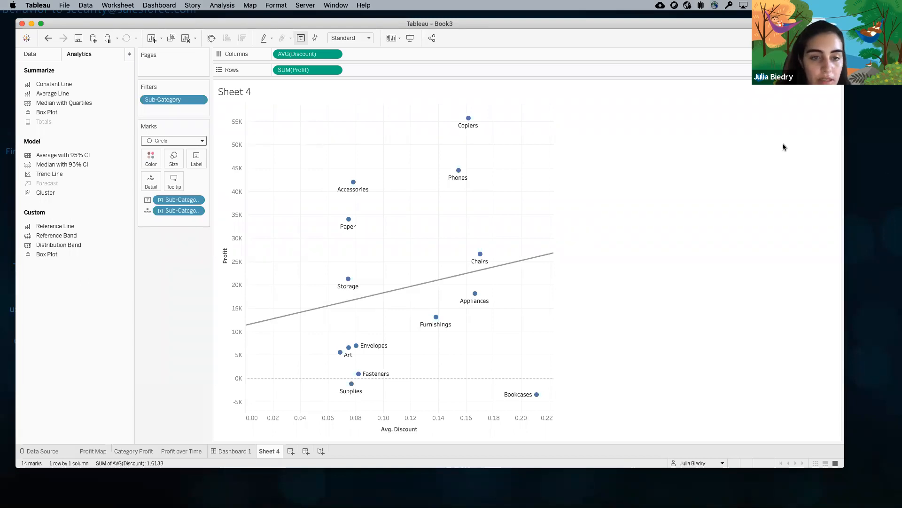
Try removing the Sub-Category filter and mark labels, and undo back to before the exclusion
left_click_drag(178, 99, 161, 283)
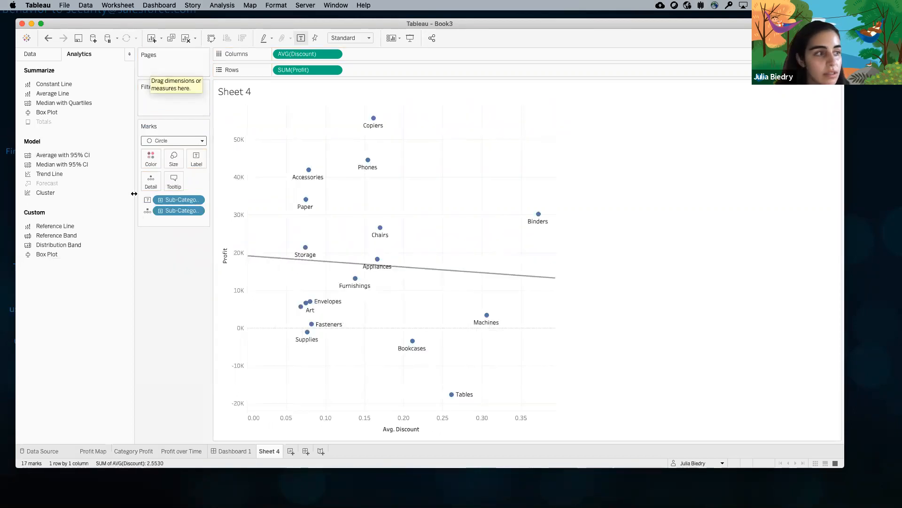
left_click_drag(171, 202, 169, 244)
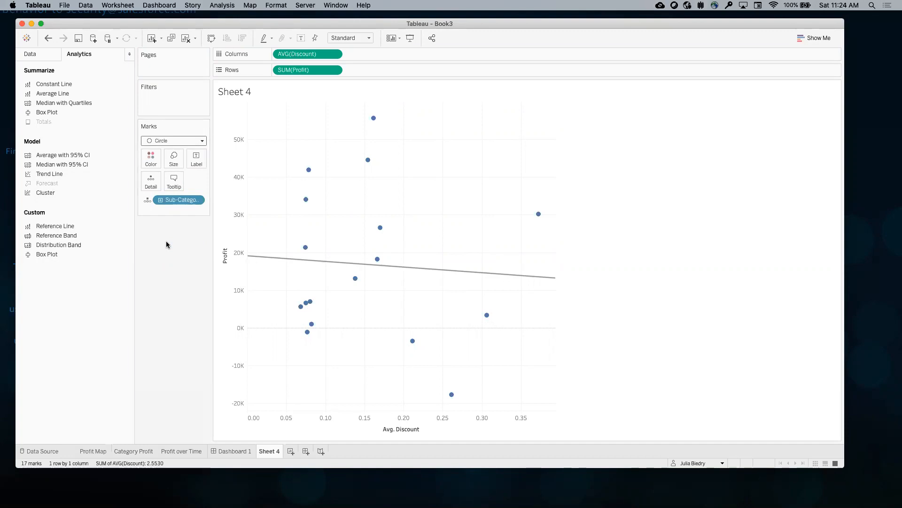
left_click(48, 39)
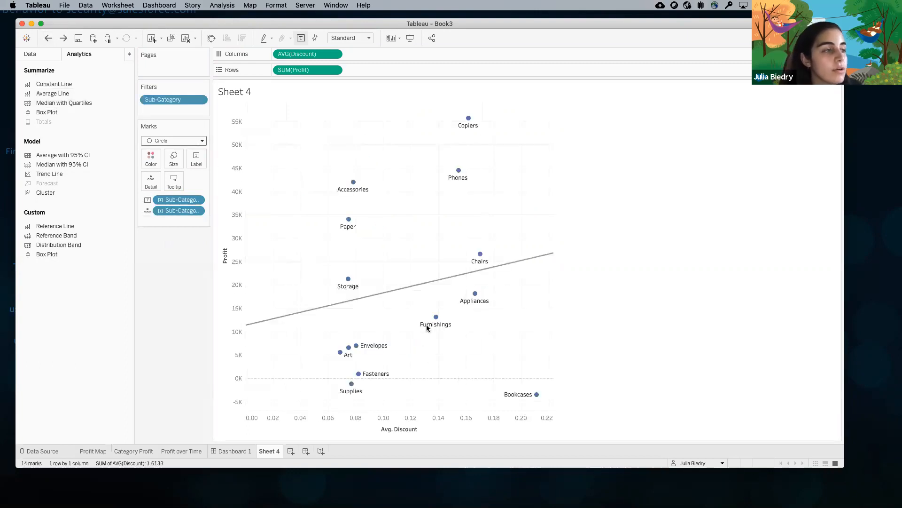
left_click(48, 38)
Exclude the Binders, Machines and Tables sub-categories from the scatter plot again
left_click_drag(440, 399, 543, 209)
right_click(543, 214)
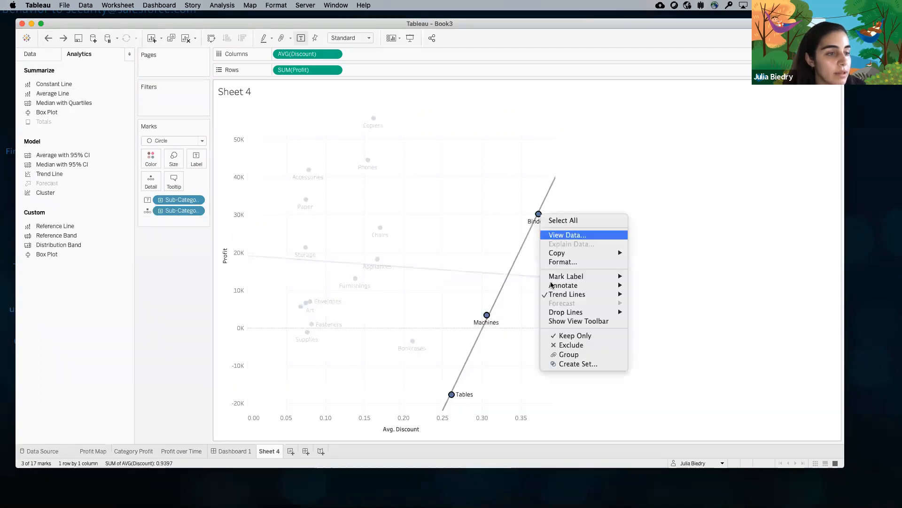
left_click(568, 346)
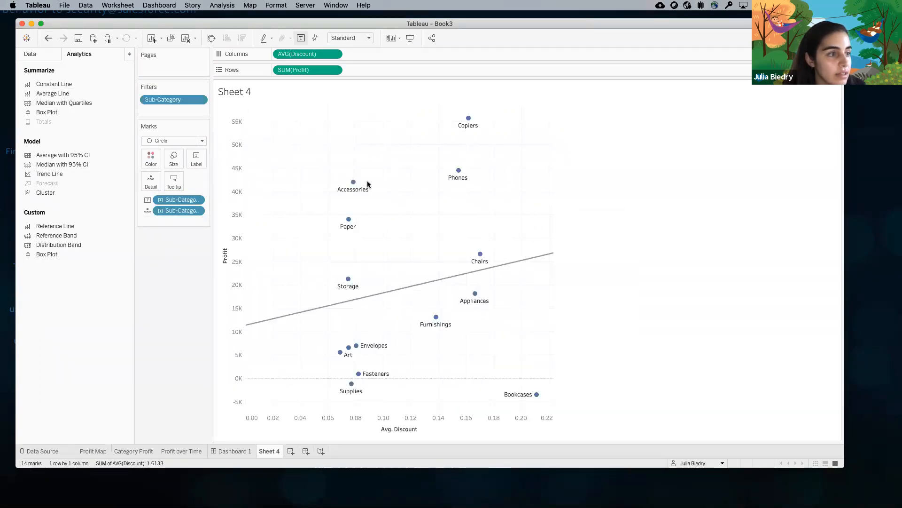
Review the excluded values in the Sub-Category filter, and compare the trend line without and with the exclusion
left_click(200, 101)
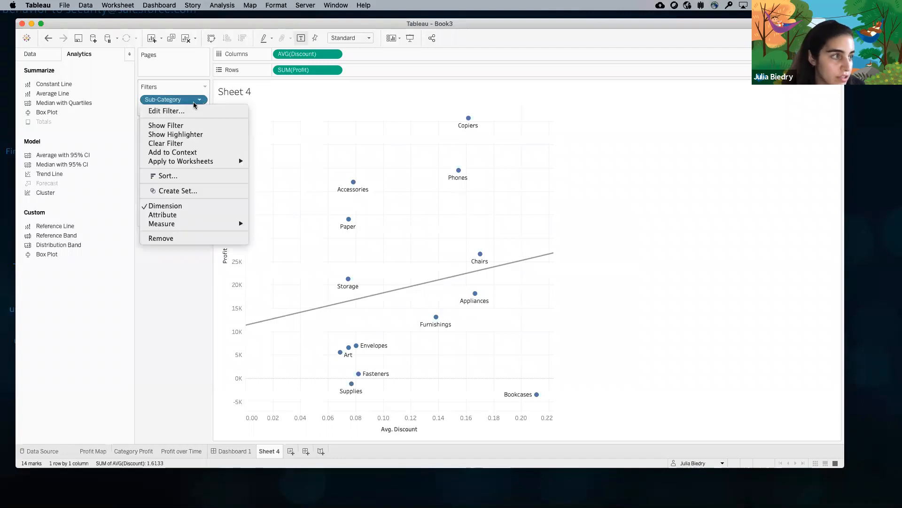
left_click(159, 115)
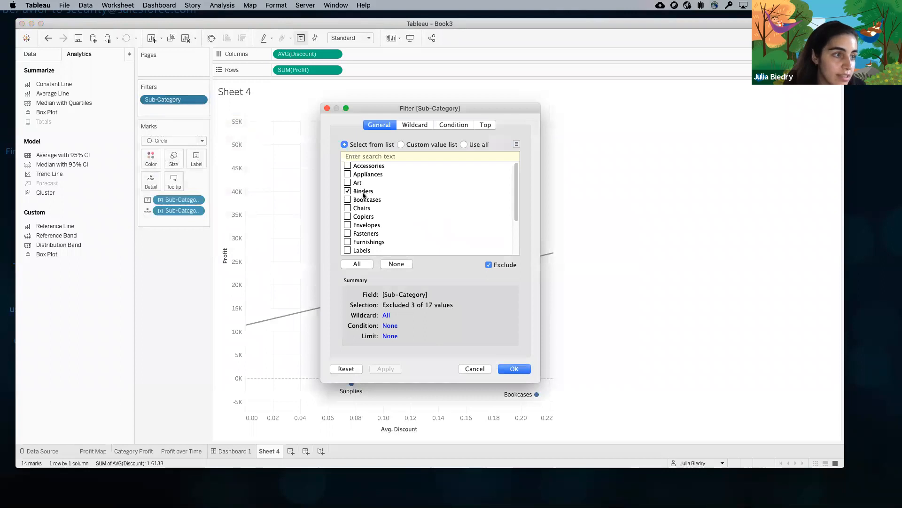
left_click_drag(517, 192, 516, 211)
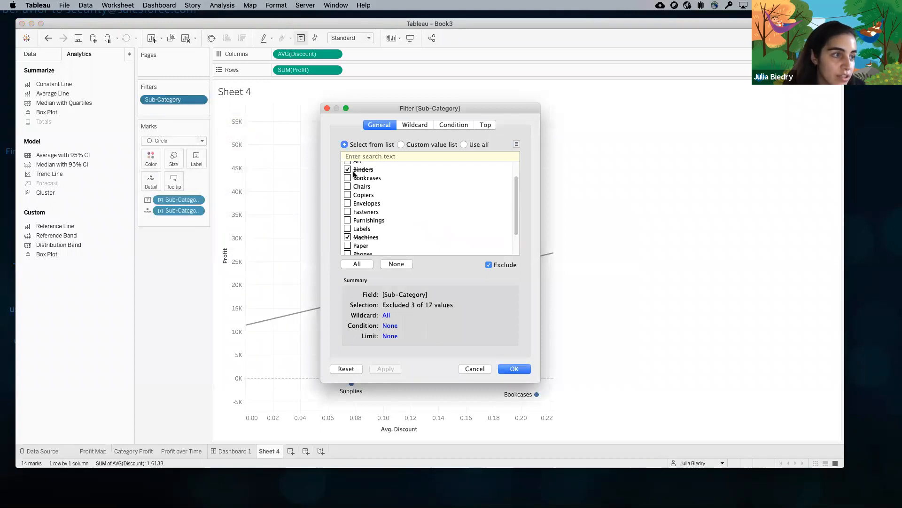
scroll(515, 220, "down", 3)
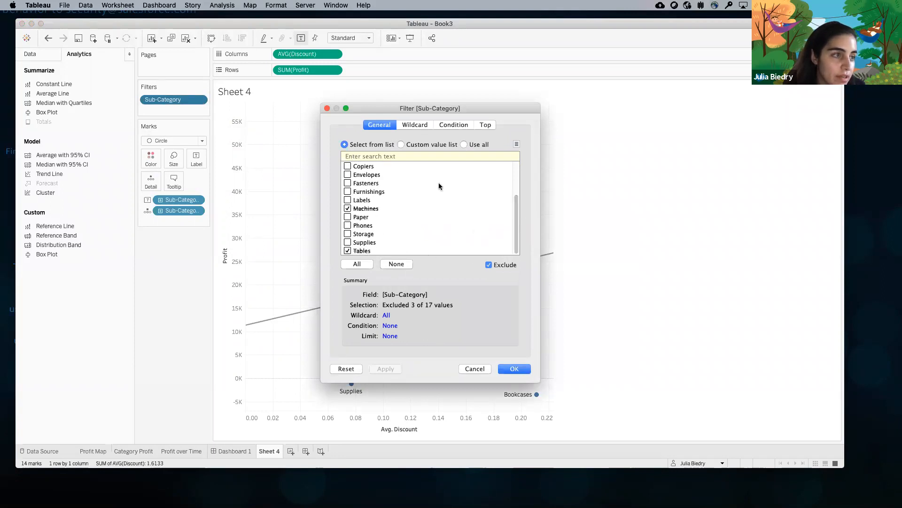
left_click(326, 109)
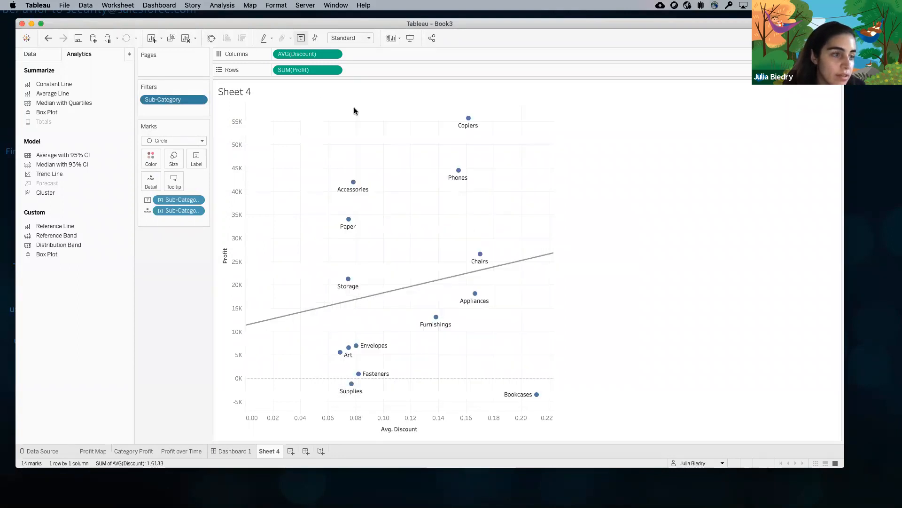
left_click(49, 38)
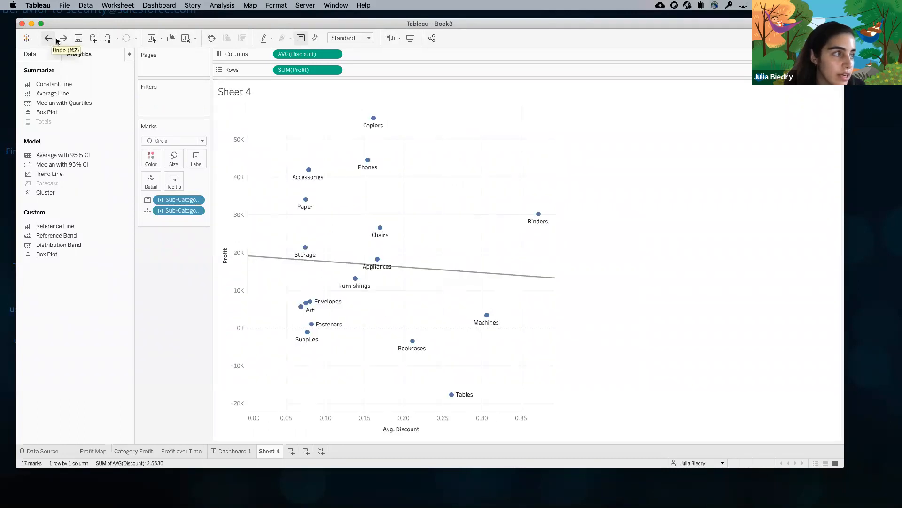
left_click(64, 38)
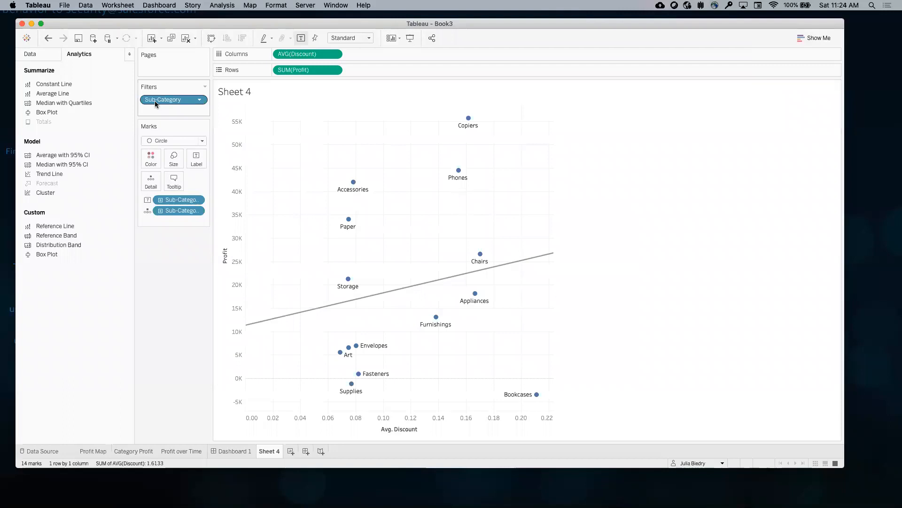
Remove the Sub-Category filter and the Sub-Category mark labels from the scatter plot
left_click_drag(157, 100, 126, 289)
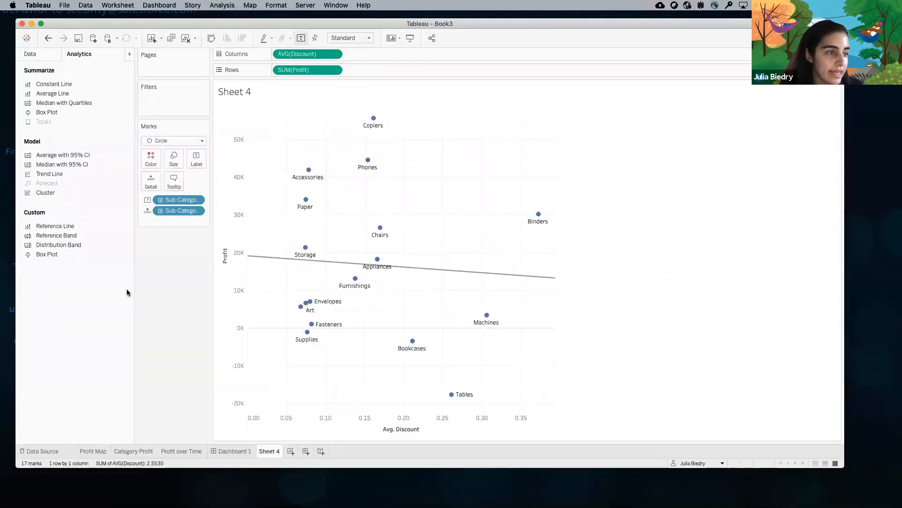
left_click_drag(169, 202, 112, 305)
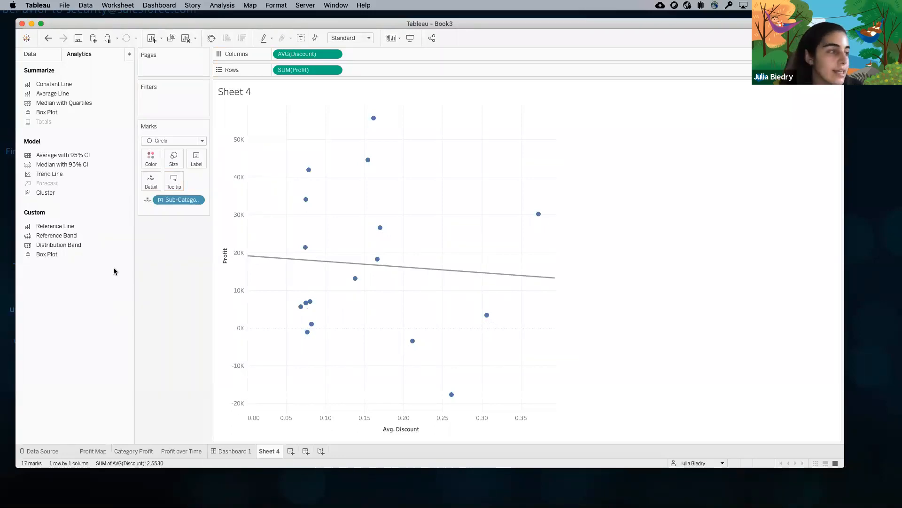
Break the scatter plot down by Order ID instead of Sub-Category, and rename the worksheet as Discount/Profit
left_click(27, 55)
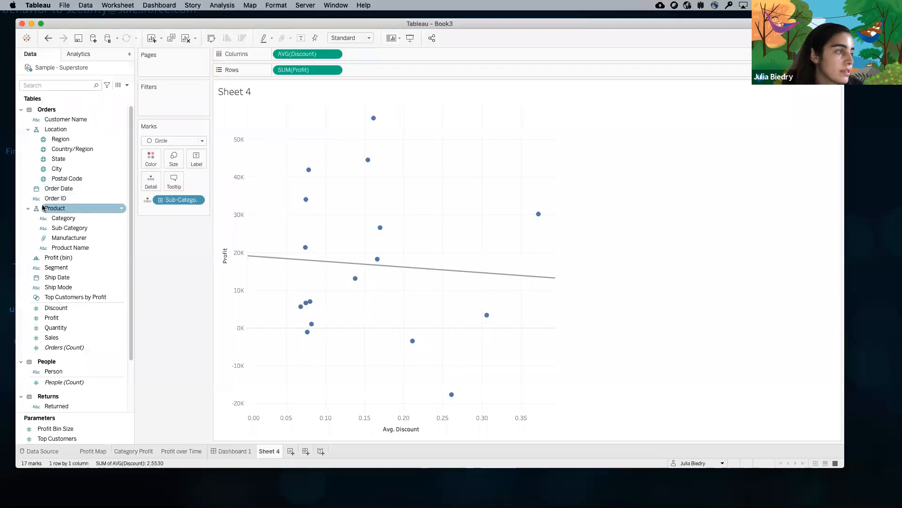
left_click_drag(47, 198, 162, 254)
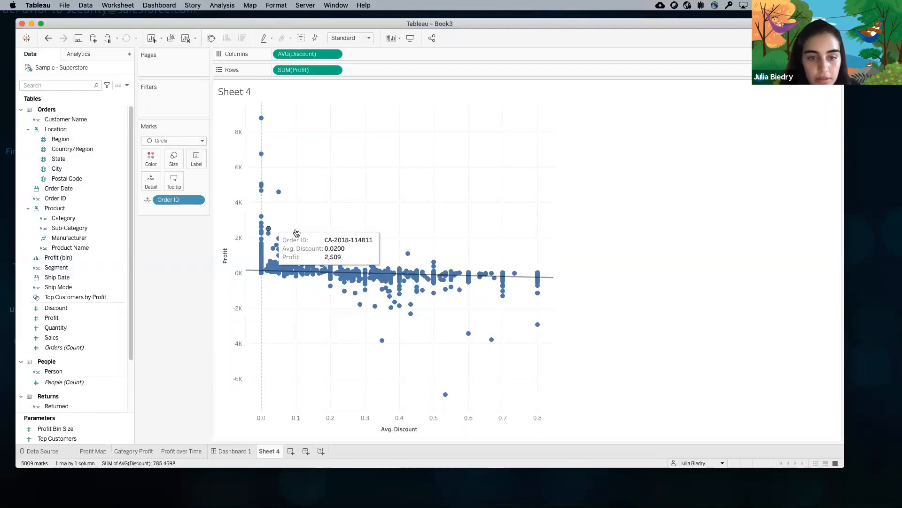
double_click(266, 451)
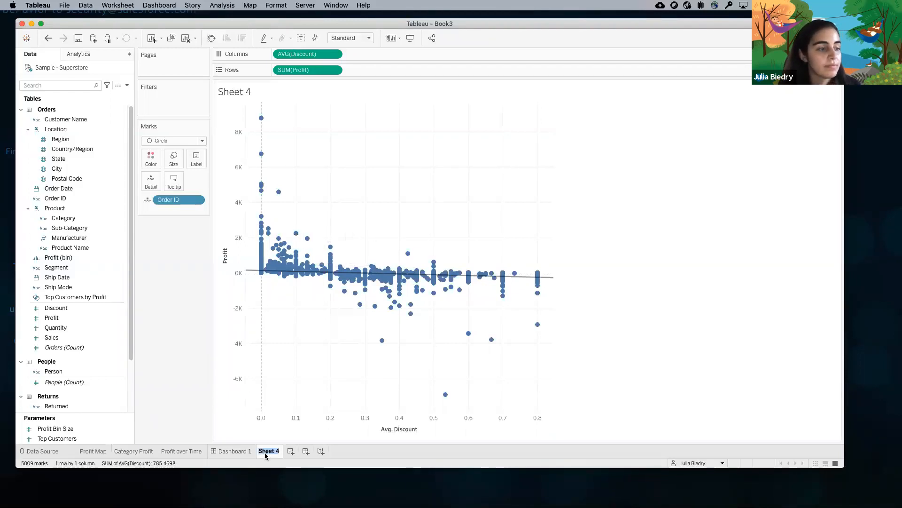
type("Discount/Profit")
key("Return")
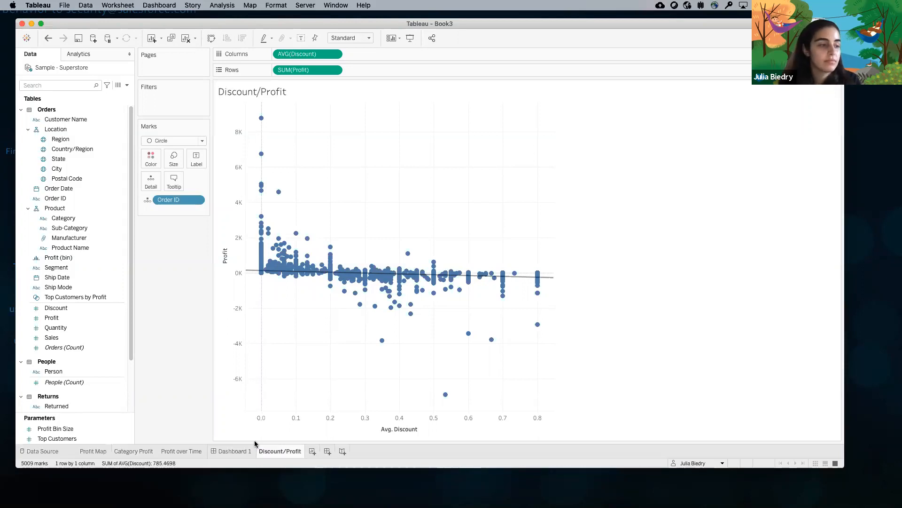
Clear the Texas selection on the Profit Map and the Binders selection in Category Profit on Dashboard 1
left_click(221, 450)
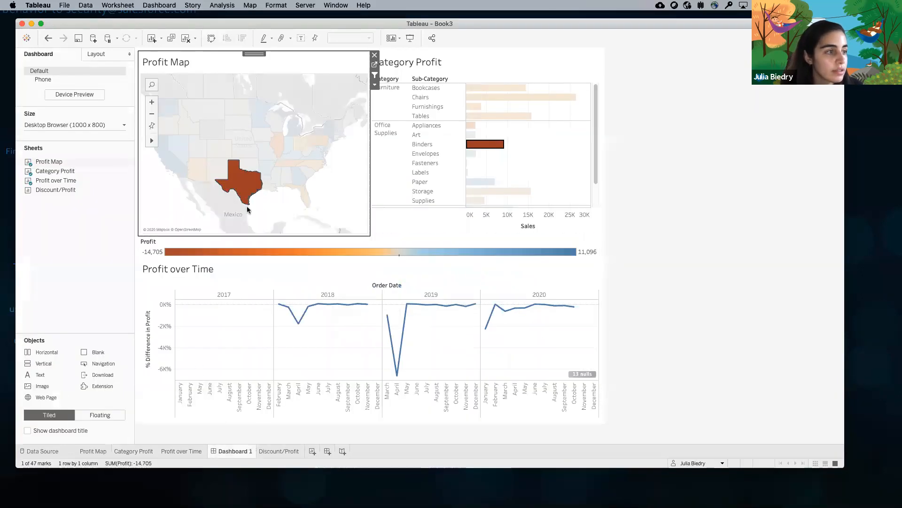
left_click(242, 182)
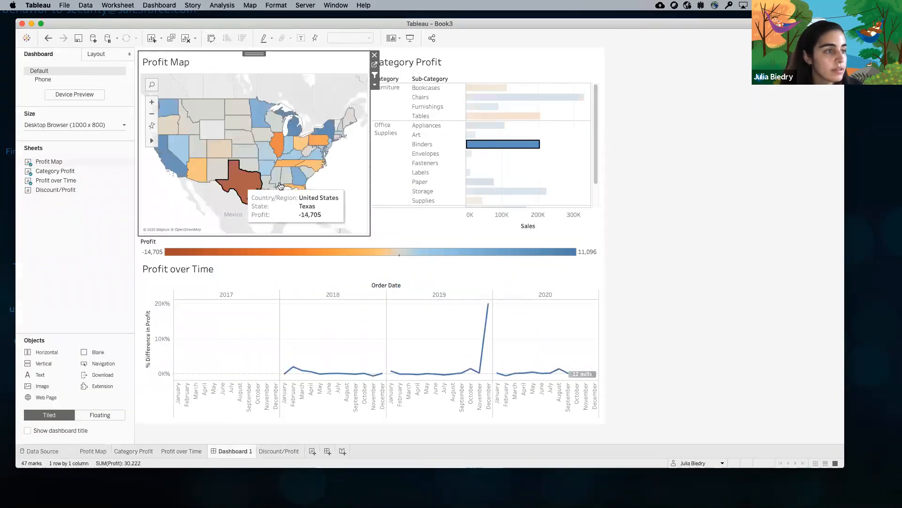
left_click(729, 252)
left_click(485, 151)
left_click(484, 151)
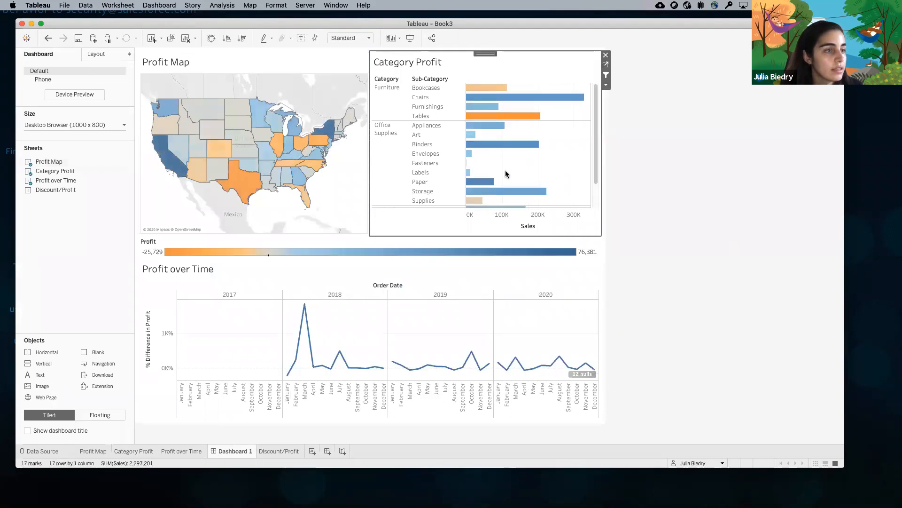
Add the Discount/Profit sheet to the dashboard, beside Profit over Time and below Category Profit
mouse_move(53, 163)
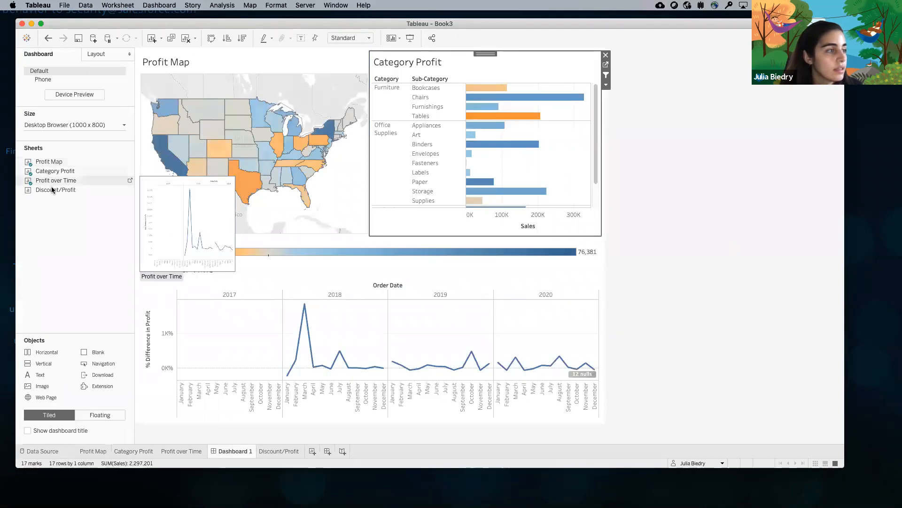
mouse_move(53, 192)
mouse_move(52, 191)
left_mouse_down()
mouse_move(282, 235)
mouse_move(487, 366)
mouse_move(529, 375)
left_mouse_up()
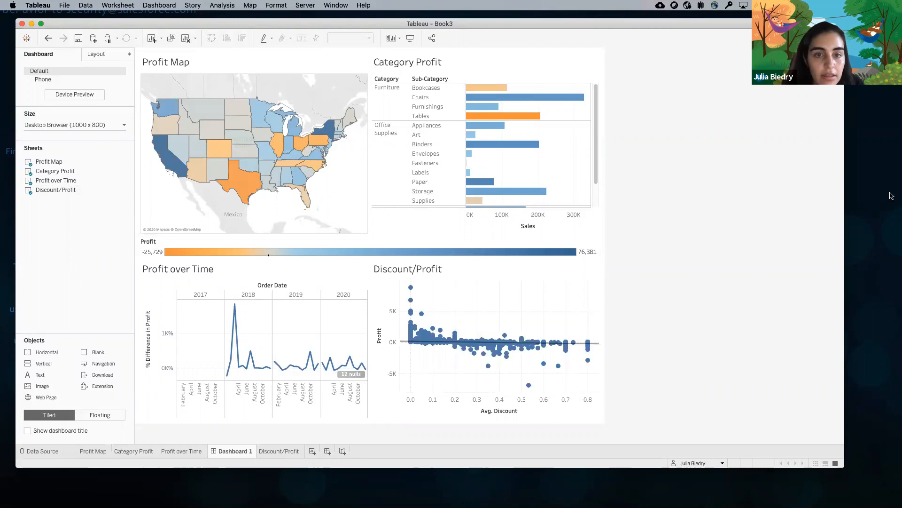
Filter the dashboard by Texas on the Profit Map and by Binders in Category Profit
left_click(242, 190)
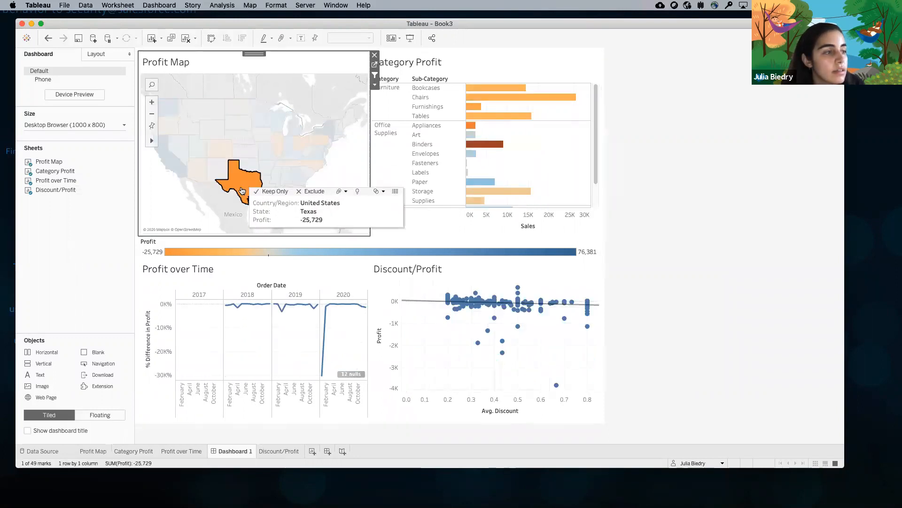
left_click(487, 145)
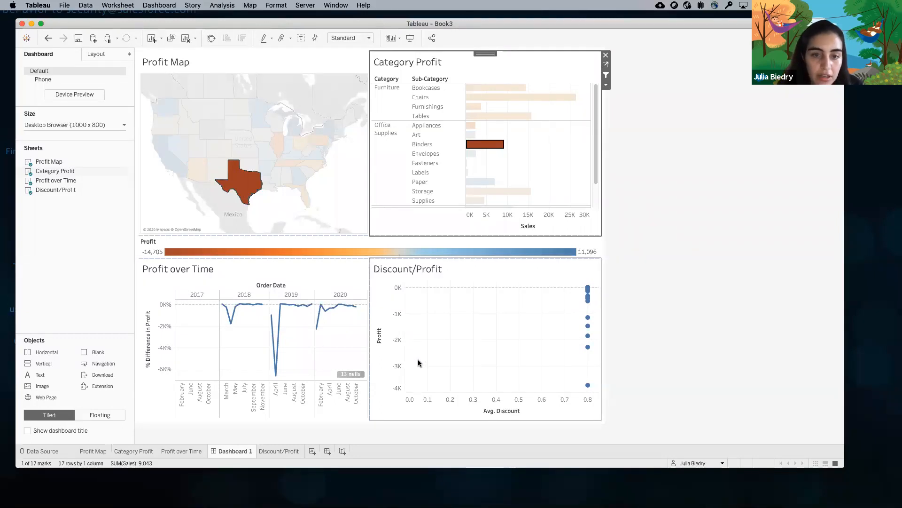
Rename the dashboard as "Discounts hurt Profits in Texas" and move it after the Discount/Profit sheet
double_click(230, 451)
type("D")
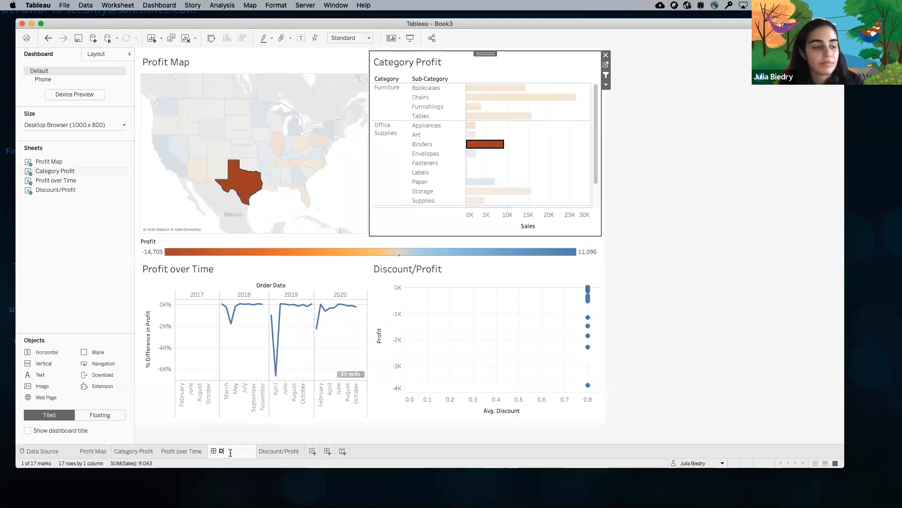
type("iscounts hurt Profits in Texas")
key("Return")
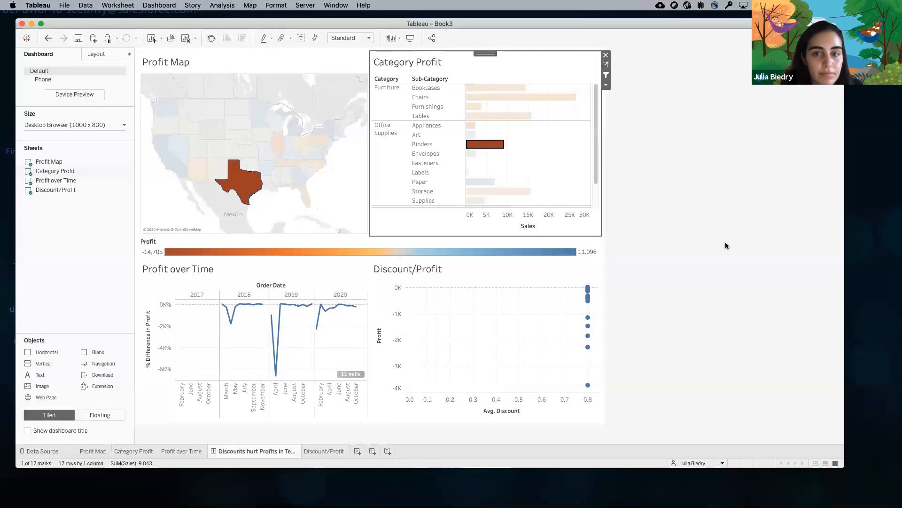
left_click(743, 247)
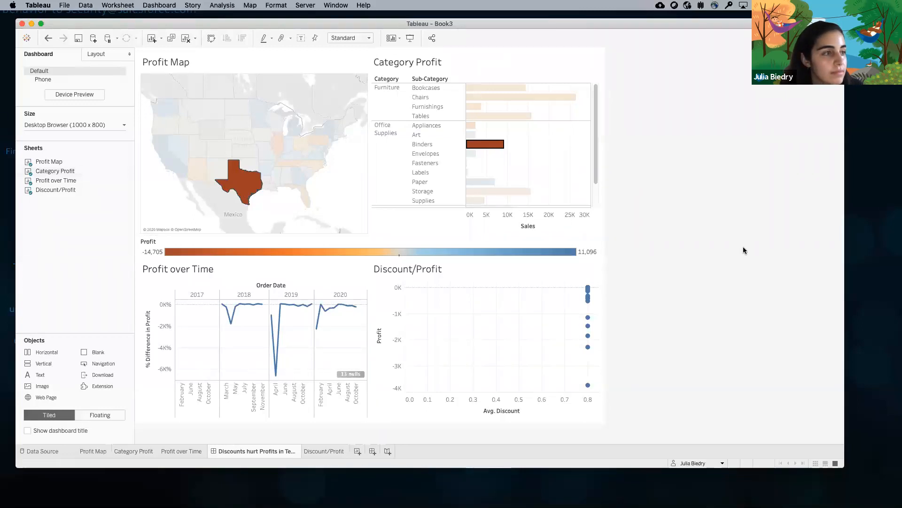
left_click_drag(267, 453, 349, 452)
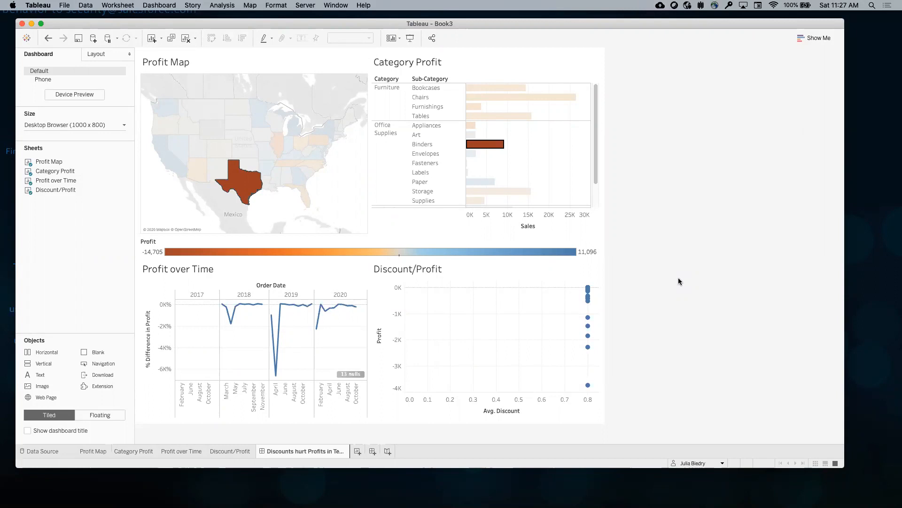
Clear the Binders and Texas selections on the dashboard, and filter it by Texas and Binders again
left_click(487, 149)
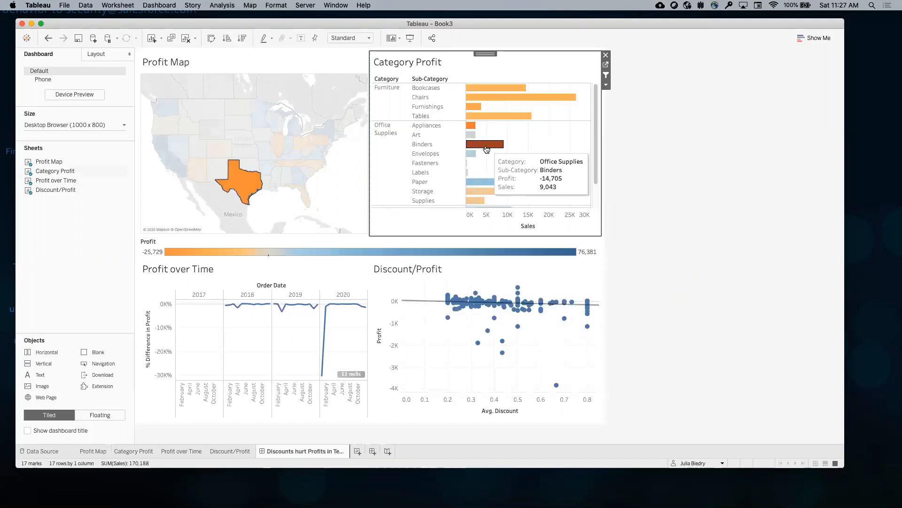
left_click(245, 186)
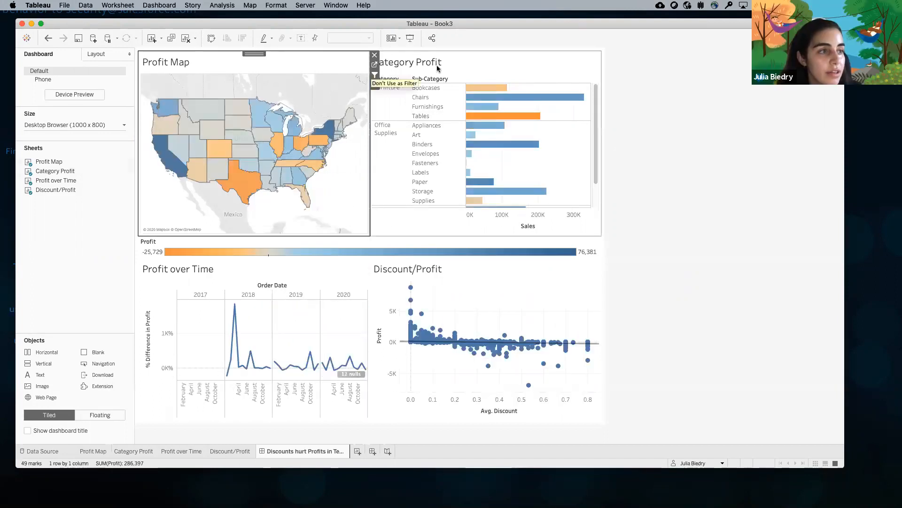
left_click(495, 67)
left_click(333, 66)
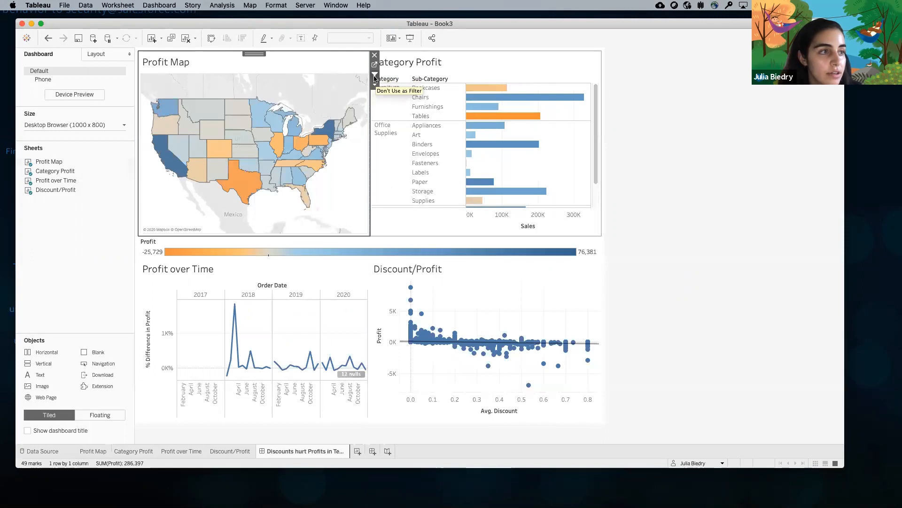
left_click(494, 73)
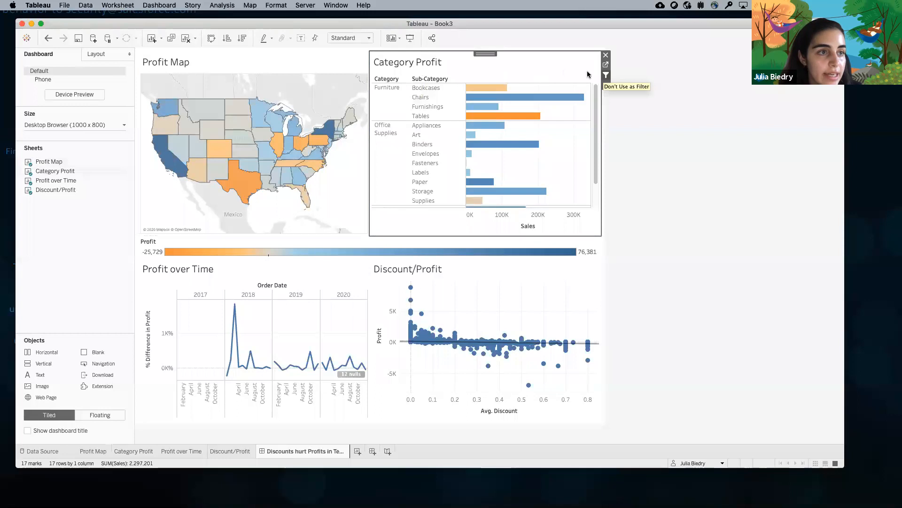
left_click(348, 80)
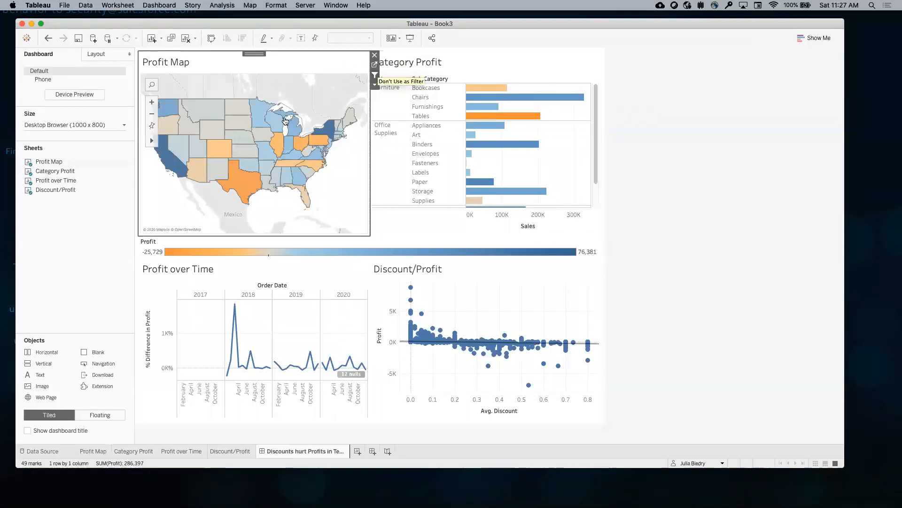
mouse_move(250, 190)
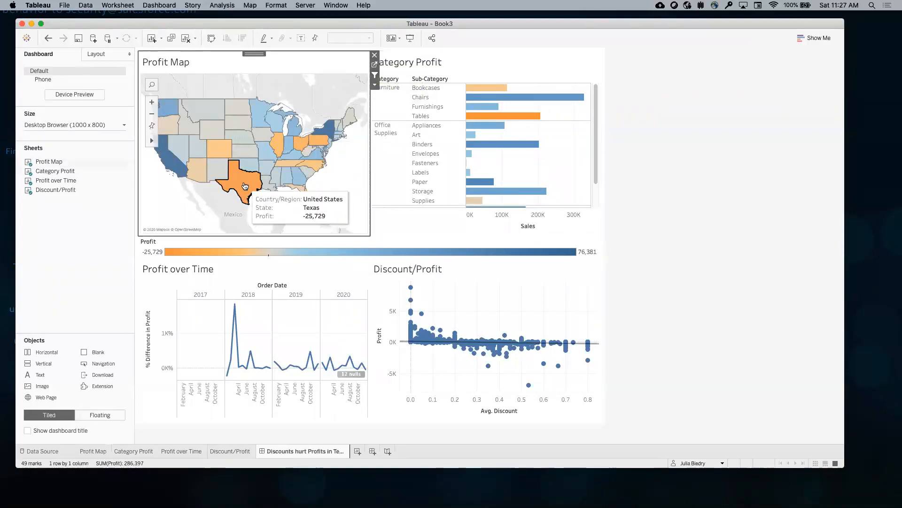
left_click(249, 190)
left_click(497, 147)
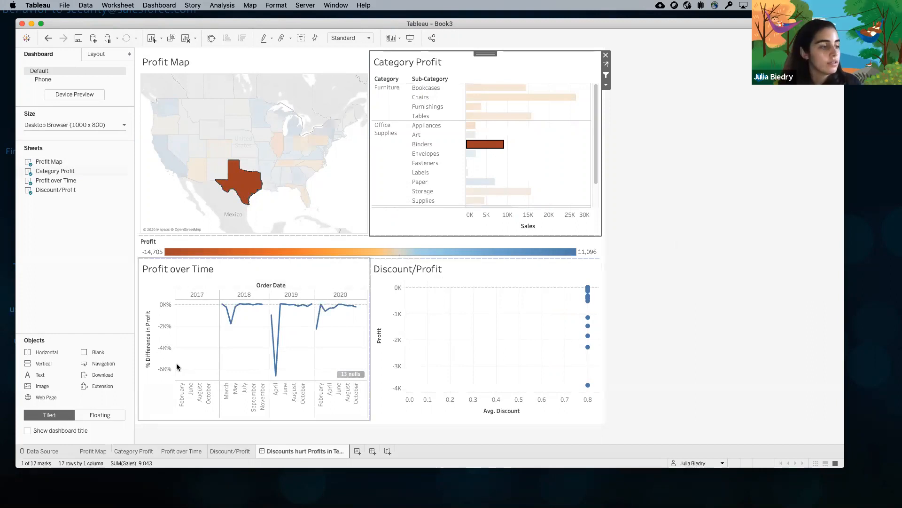
Show the dashboard title and color the dashboard's sheet tab blue
left_click(27, 431)
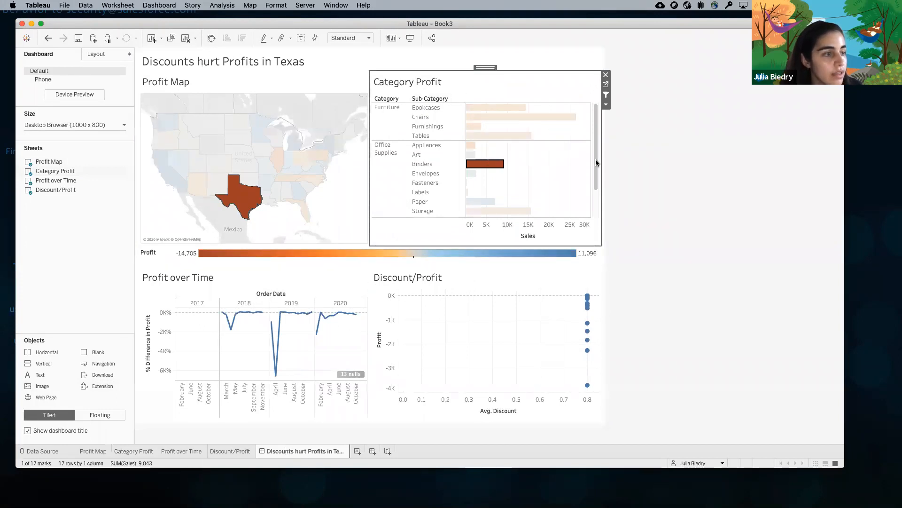
left_click(628, 181)
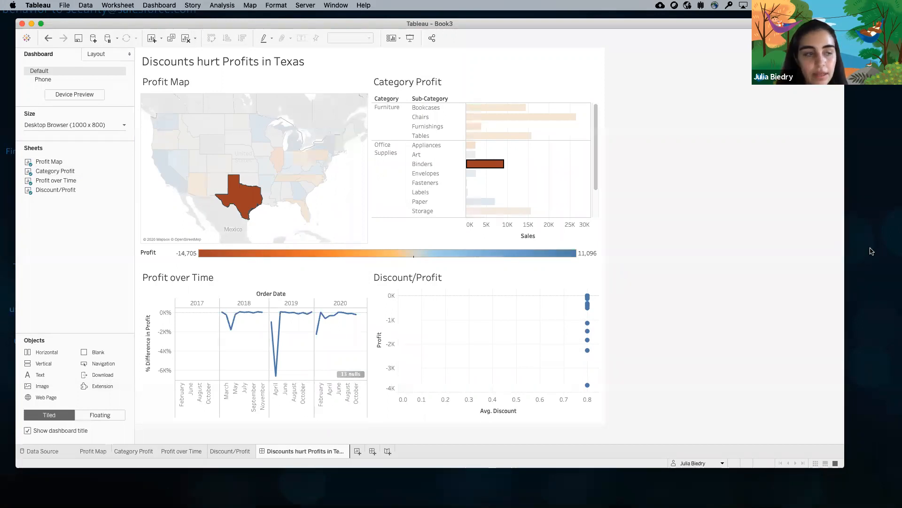
right_click(271, 452)
mouse_move(298, 442)
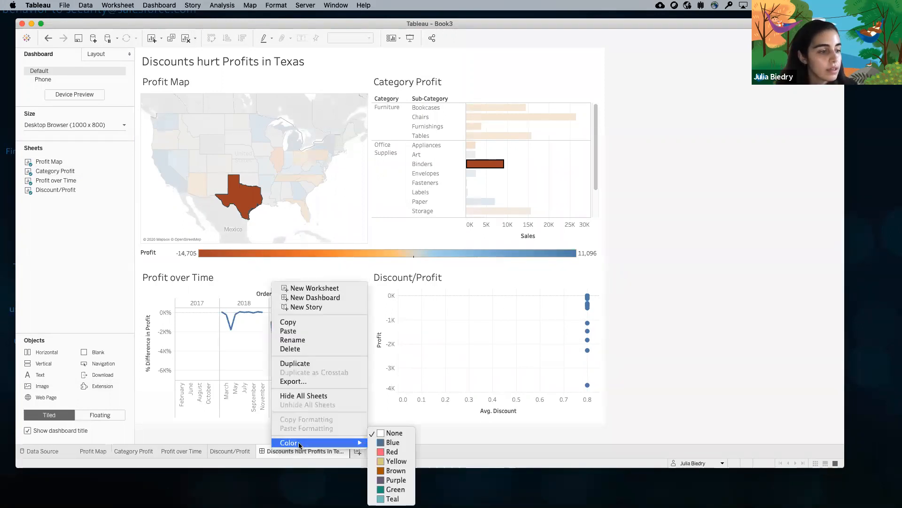
left_click(396, 443)
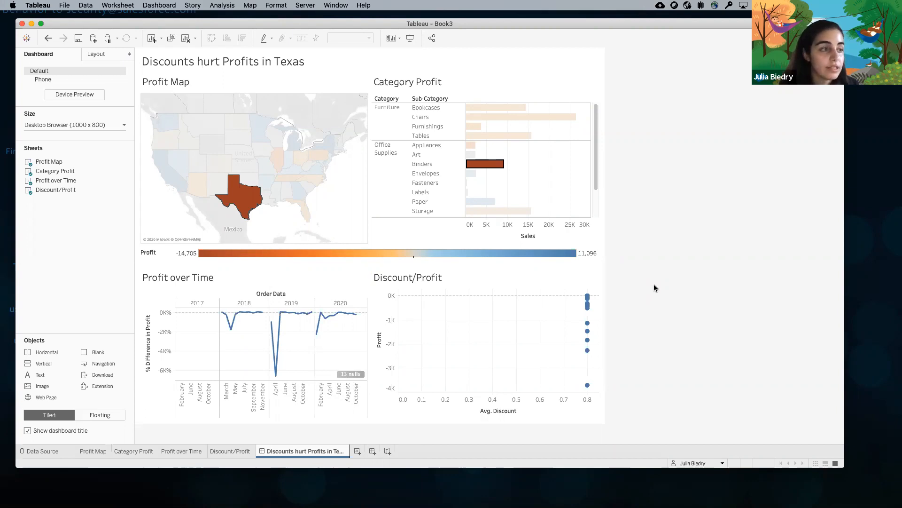
left_click(299, 6)
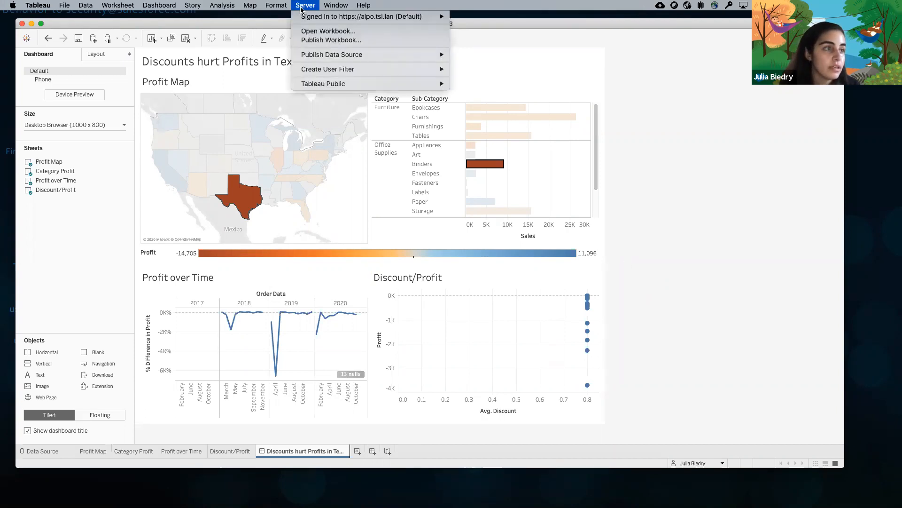
left_click(677, 110)
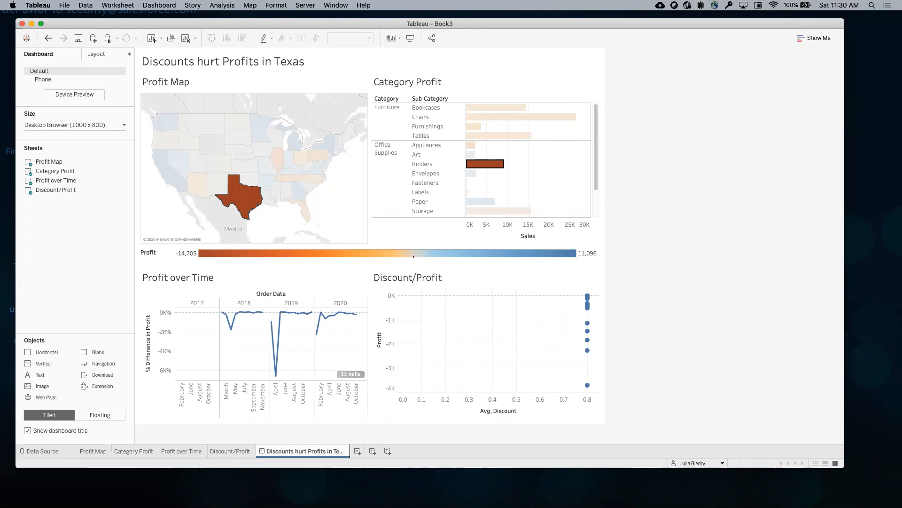
Build a horizontal bar chart of Sales by Sub-Category on a new worksheet
left_click(356, 452)
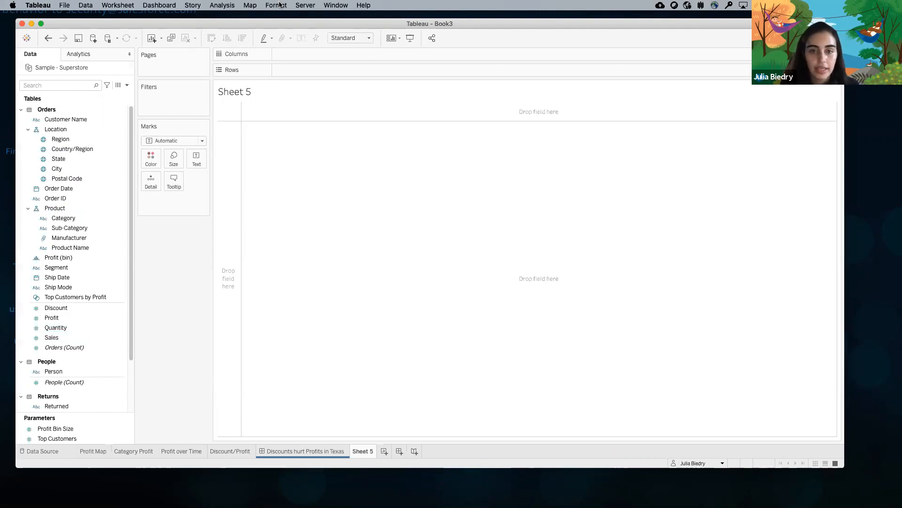
left_click(52, 159)
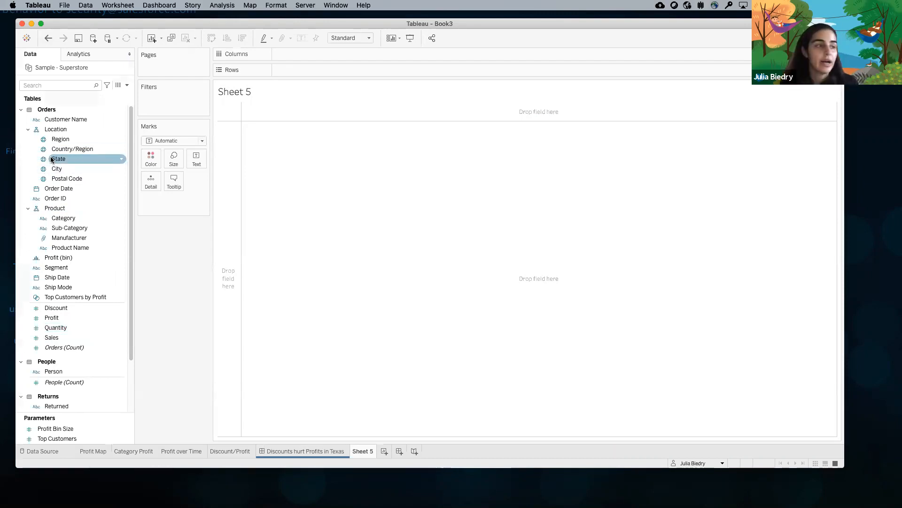
left_click(52, 318)
left_click(54, 337)
left_click_drag(53, 336, 277, 52)
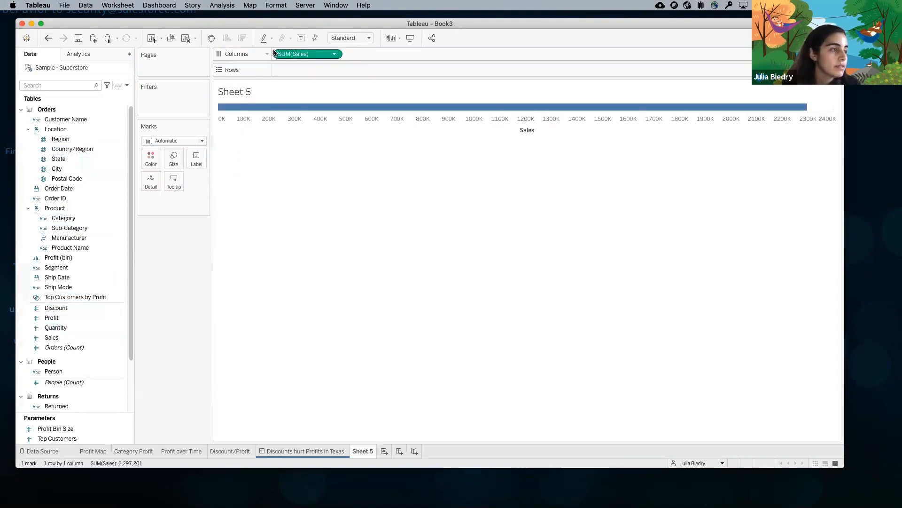
left_click(65, 229)
left_click_drag(66, 228, 289, 75)
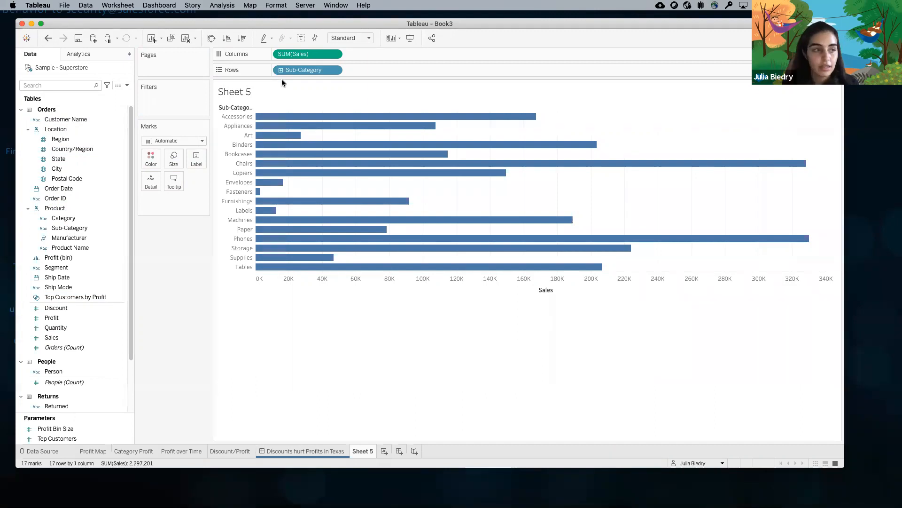
Clear the worksheet's fields and rebuild the chart as vertical bars, with Sub-Category in columns and Sales in rows
left_click_drag(295, 55, 94, 107)
left_click_drag(302, 70, 77, 125)
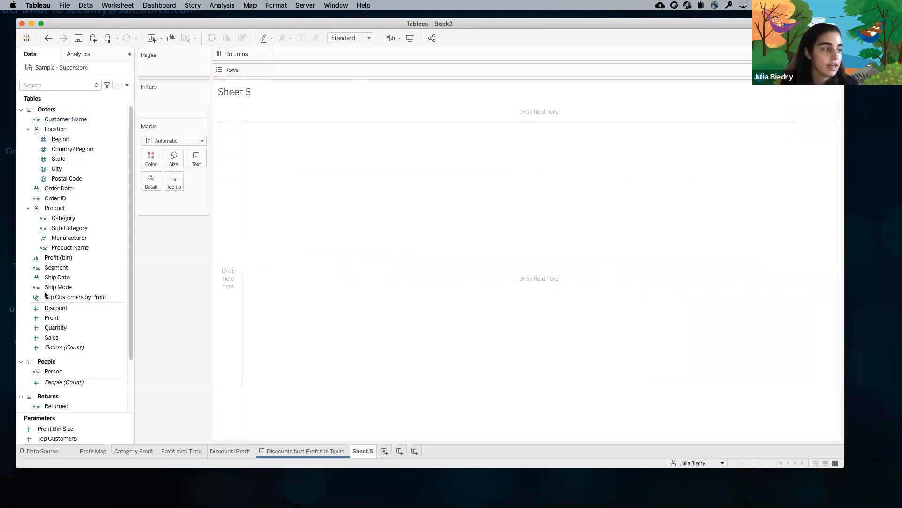
left_click_drag(52, 340, 280, 70)
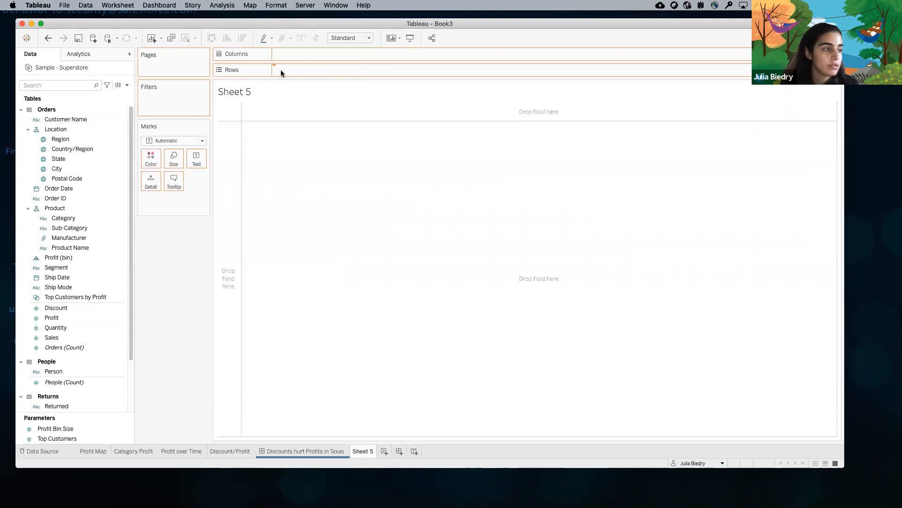
left_click_drag(69, 227, 288, 55)
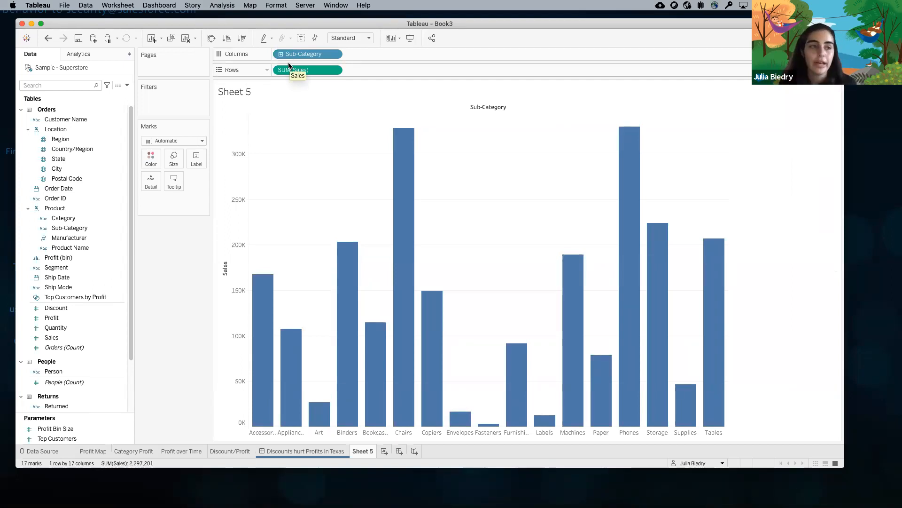
Swap the worksheet's rows and columns back and forth, ending with horizontal bars of Sales by Sub-Category
left_click(213, 40)
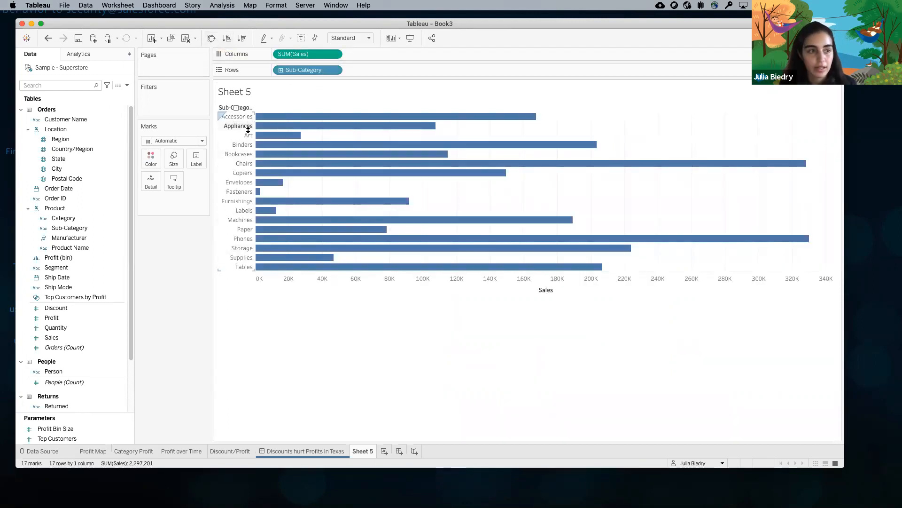
left_click(211, 39)
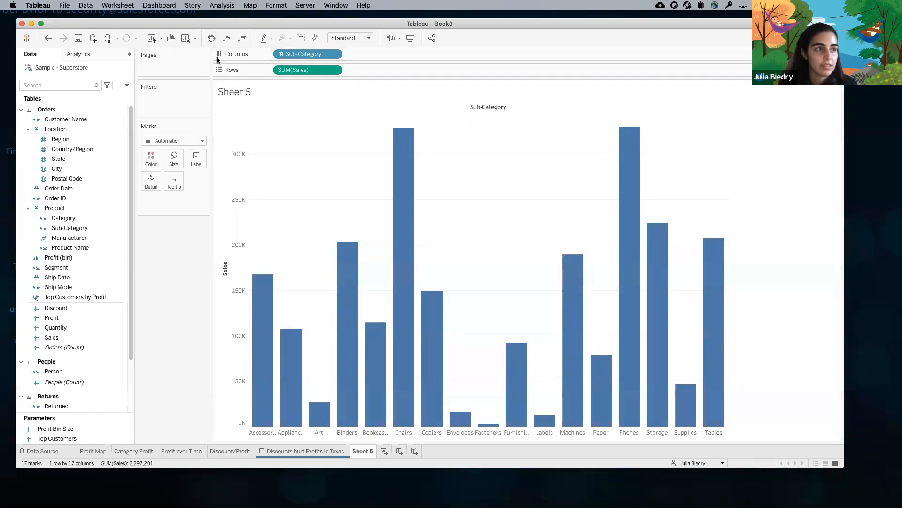
left_click(212, 39)
left_click(211, 39)
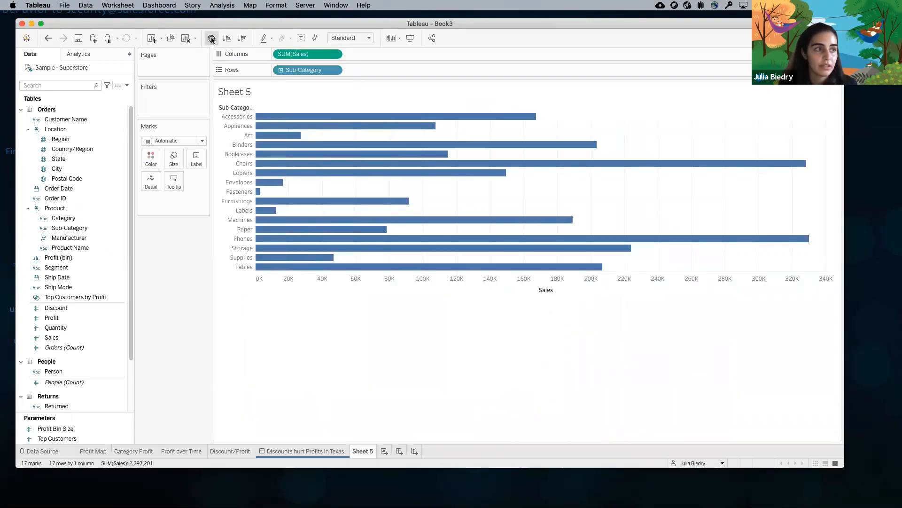
left_click(212, 39)
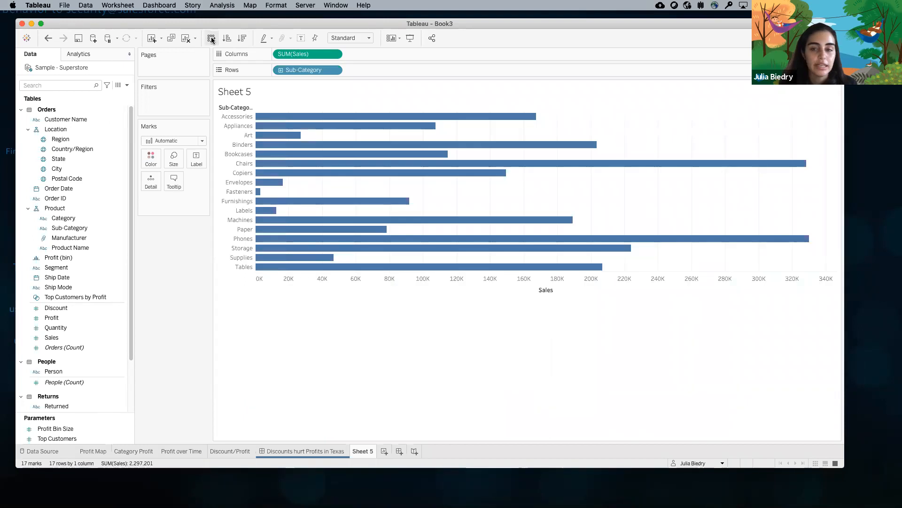
left_click(212, 39)
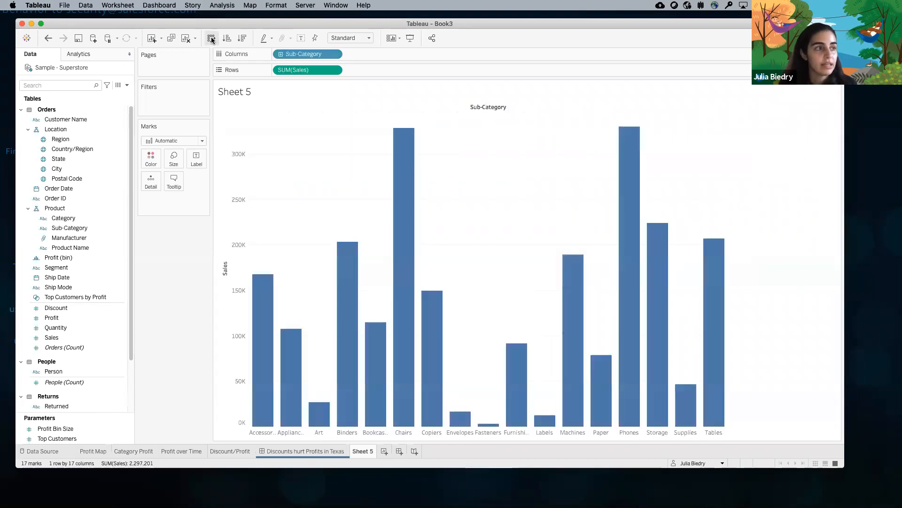
left_click(211, 39)
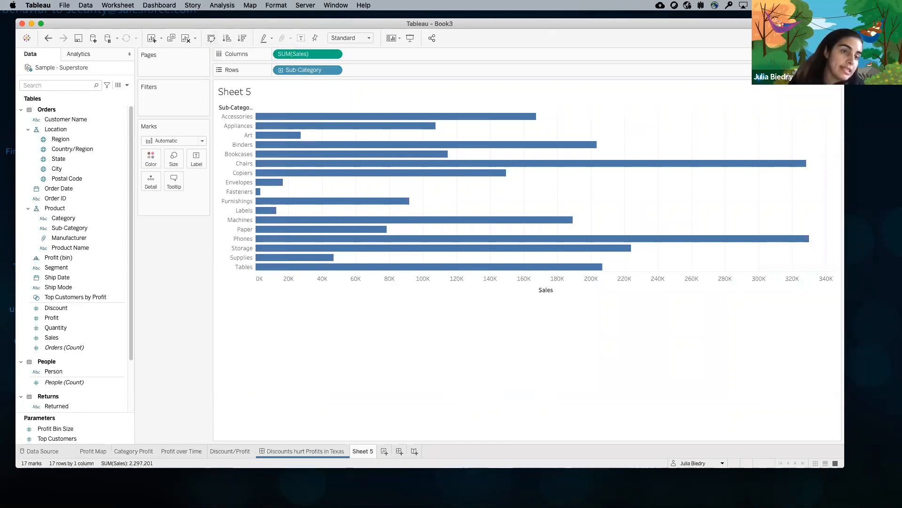
Try the treemap, pie, stacked bar and box-and-whisker chart types for Sales by Sub-Category, and return to horizontal bars
left_click(821, 38)
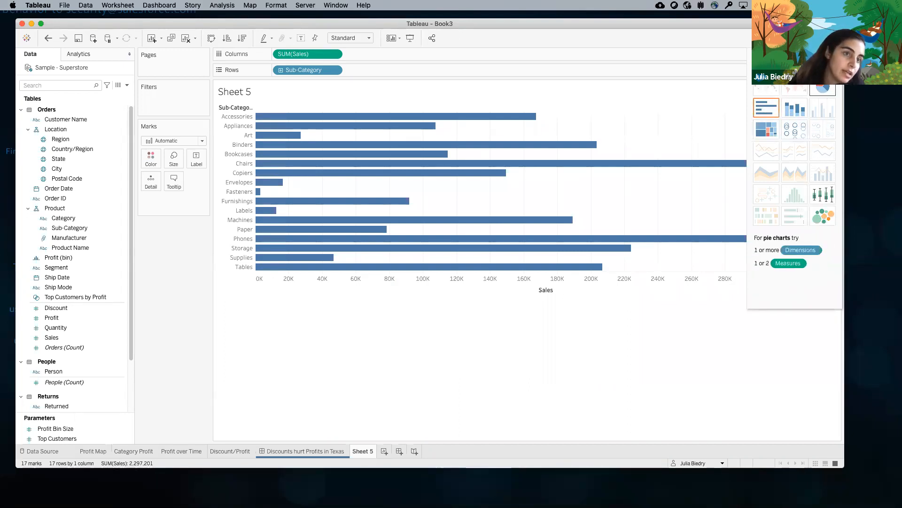
left_click(771, 137)
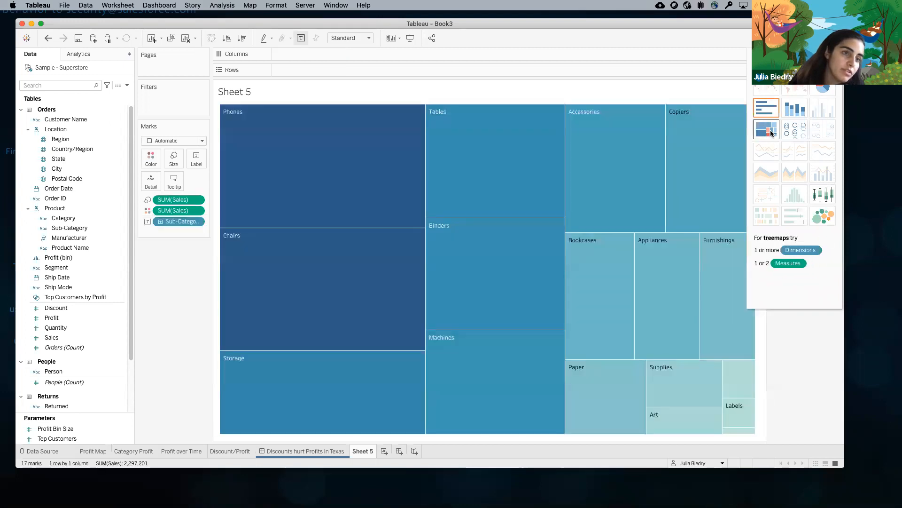
left_click(822, 90)
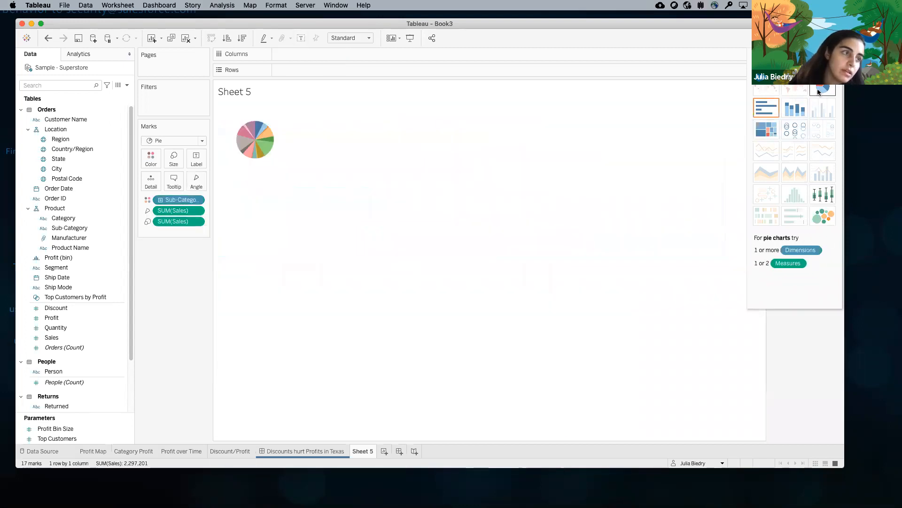
left_click(763, 112)
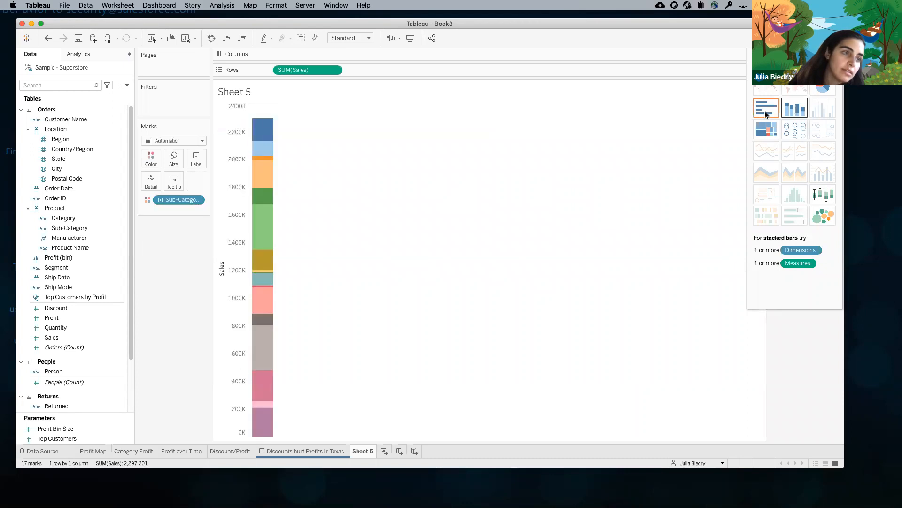
left_click(823, 208)
left_click(826, 193)
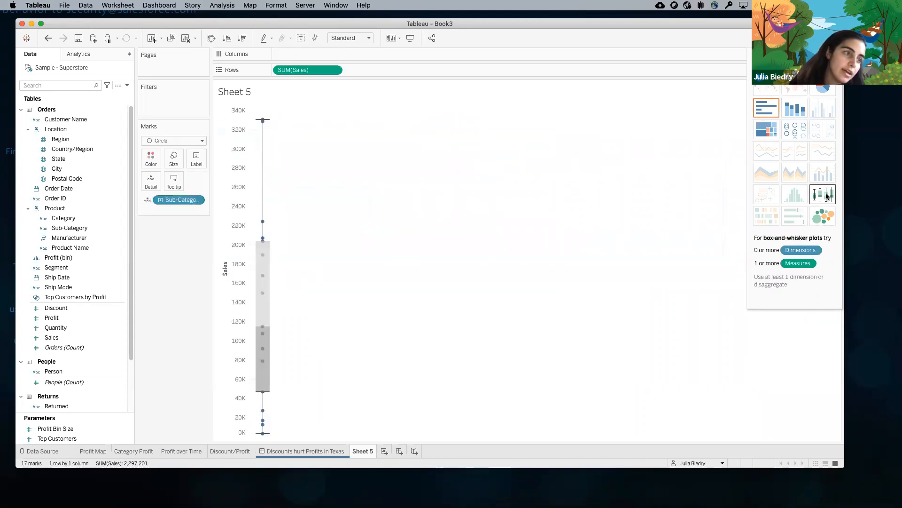
left_click(767, 130)
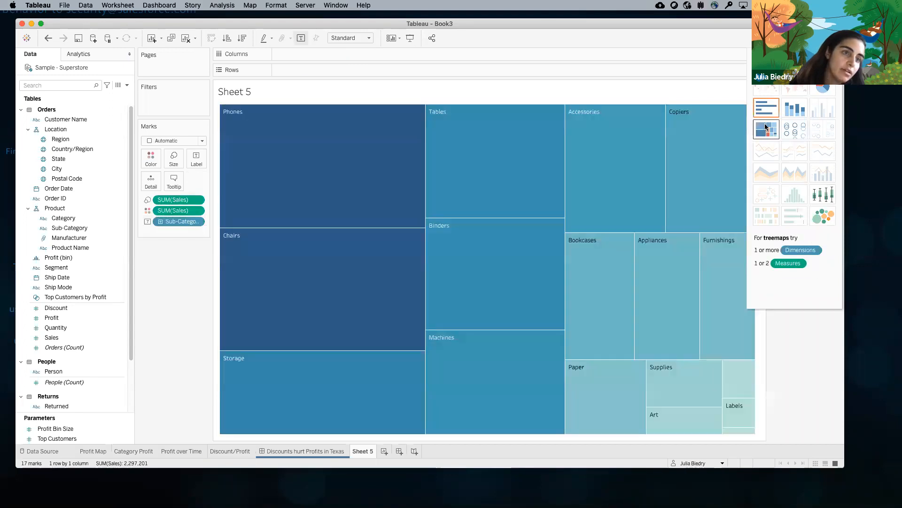
left_click(767, 110)
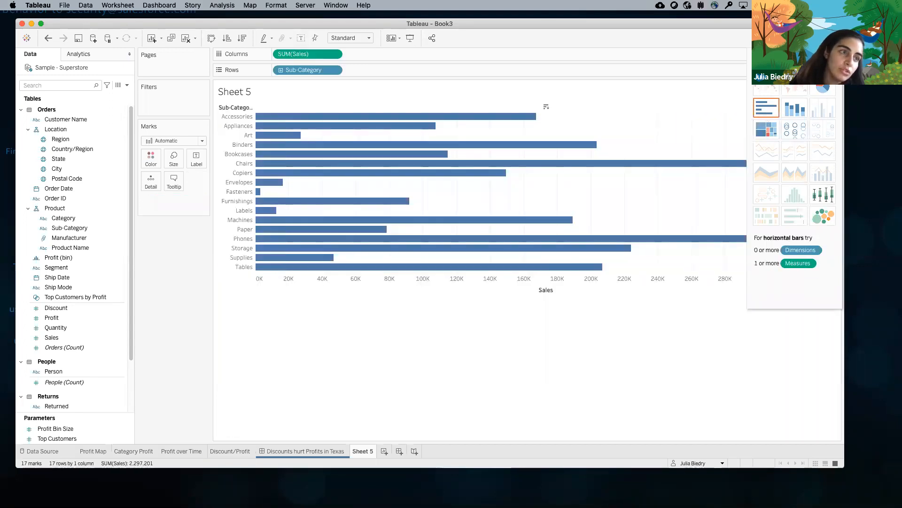
left_click(817, 38)
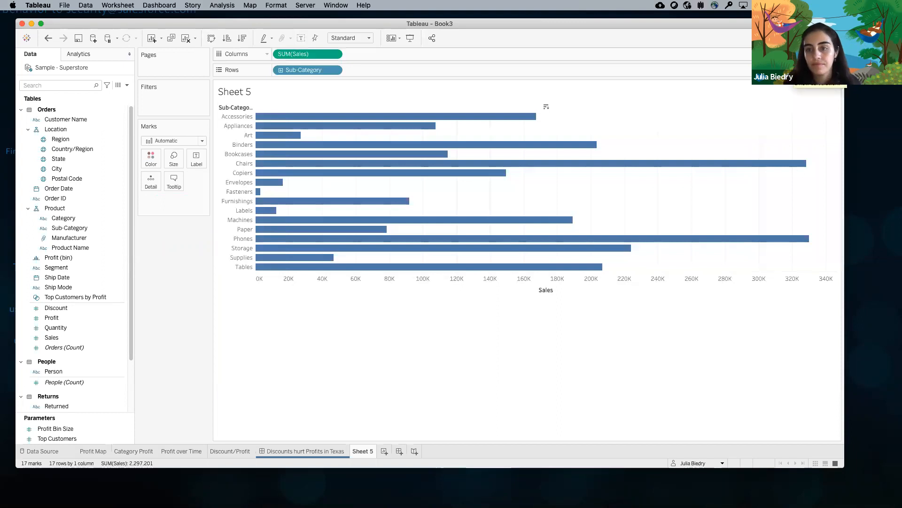
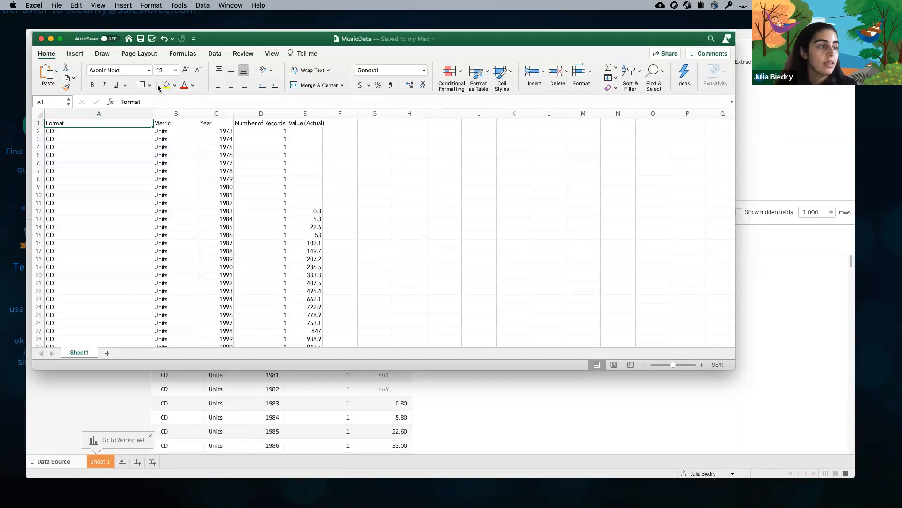
Examine the MusicData workbook's column headers and data rows in Excel, and minimize the workbook
left_click(167, 123)
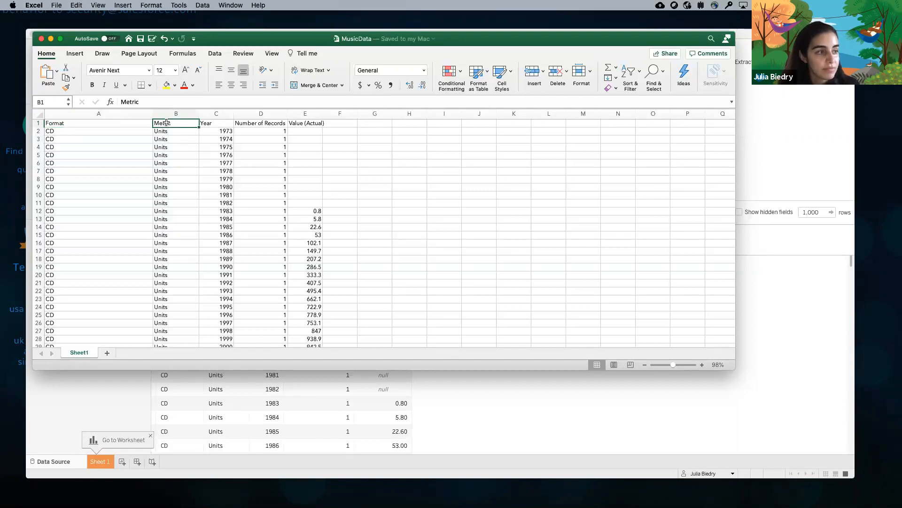
left_click(213, 123)
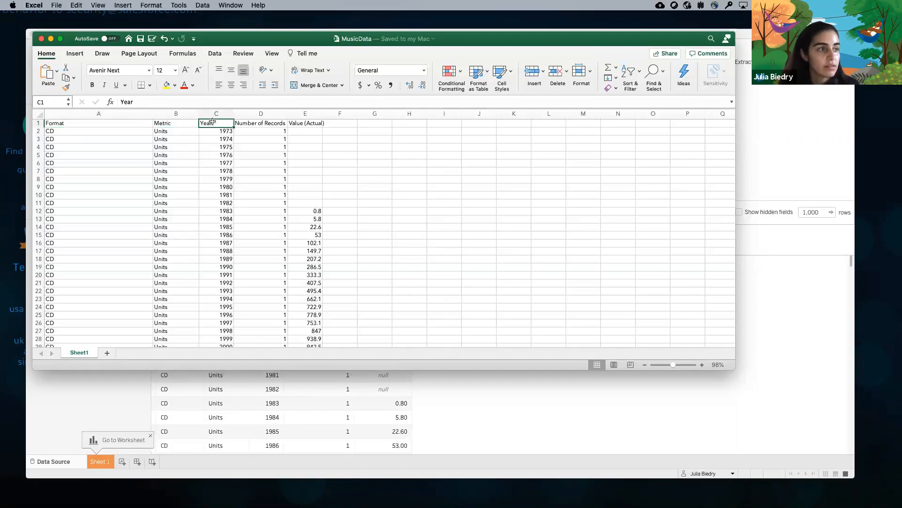
left_click(260, 124)
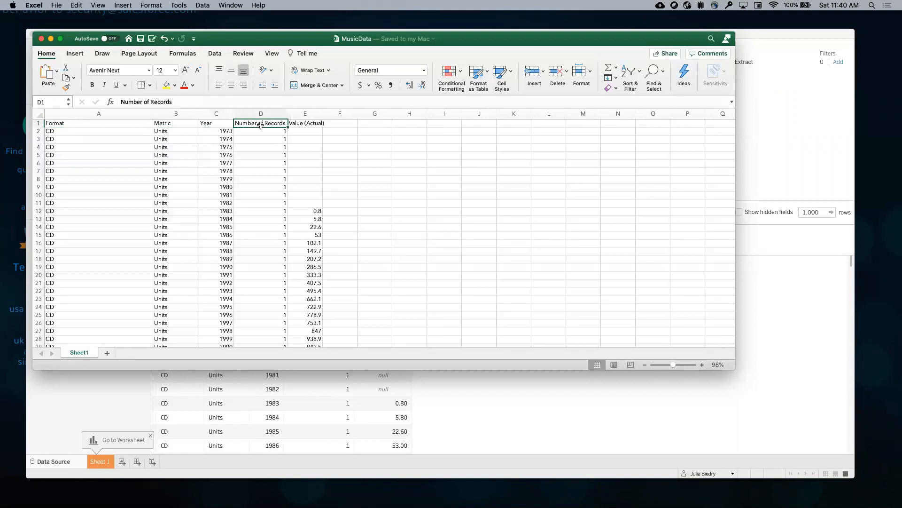
left_click(309, 123)
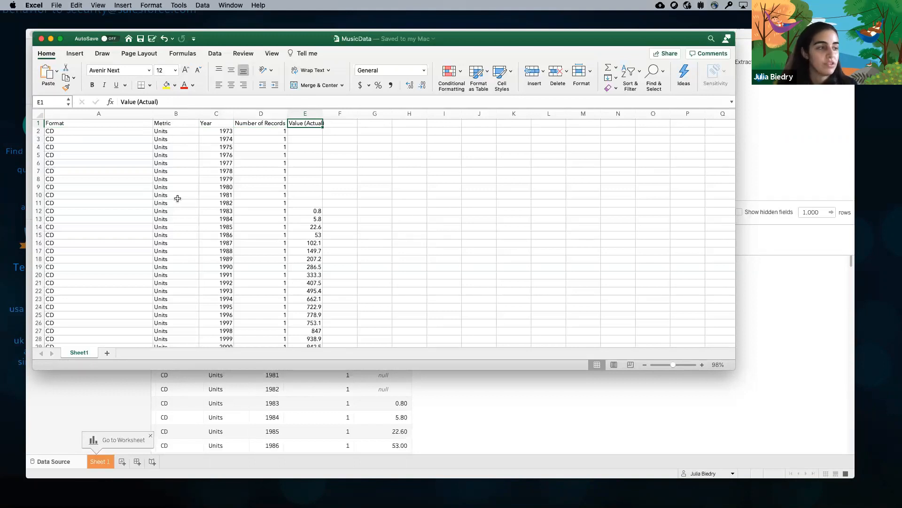
scroll(178, 198, "down", 10)
scroll(177, 198, "down", 8)
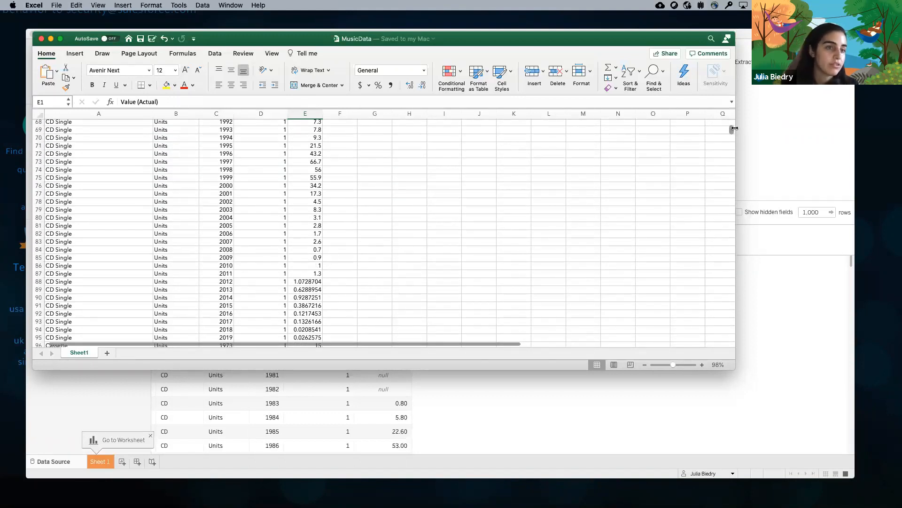
left_click_drag(730, 157, 731, 282)
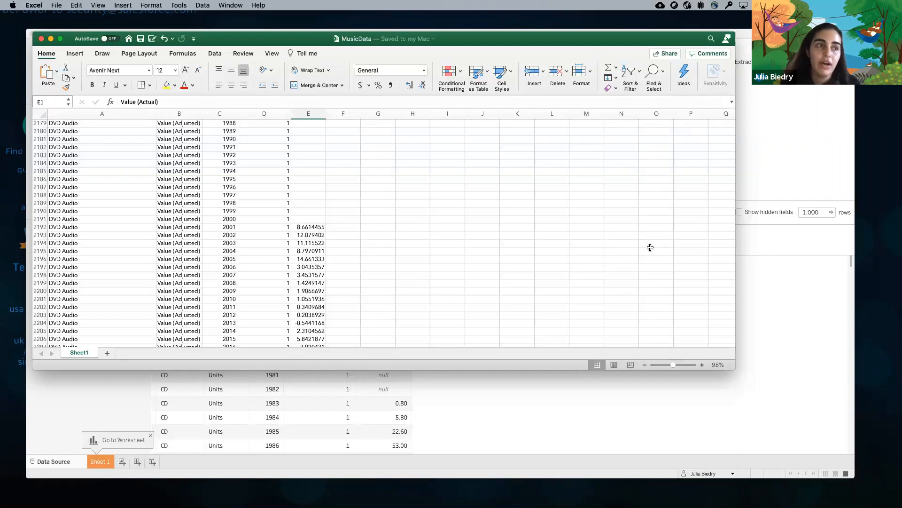
left_click(51, 38)
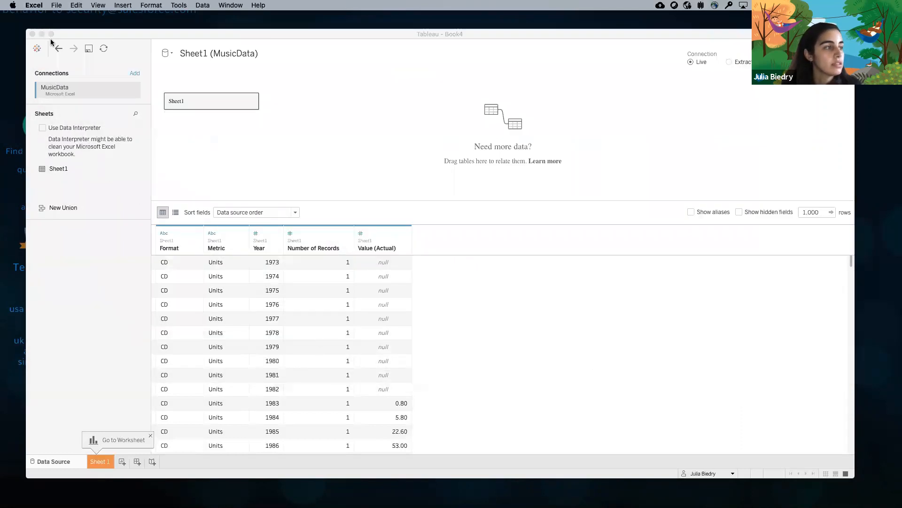
Undo the MusicData connection in Tableau and connect again to the Microsoft Excel file MusicData.xlsx
left_click(56, 49)
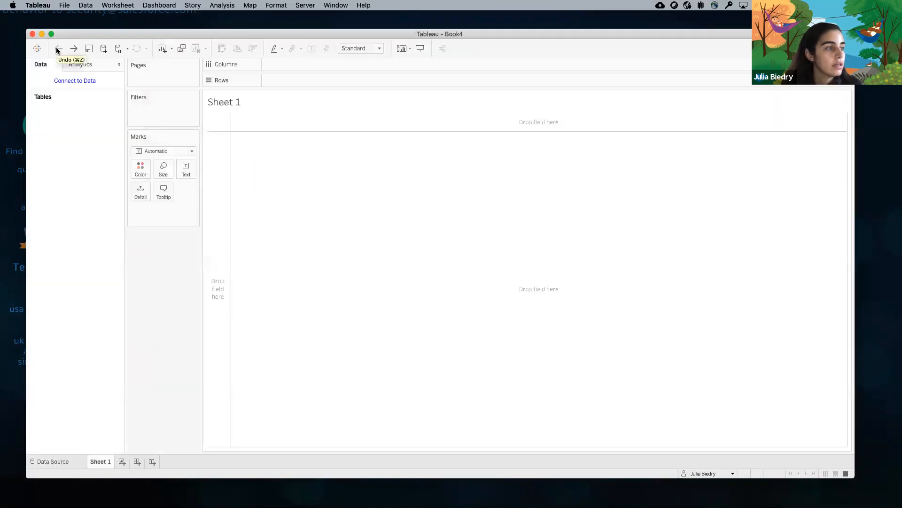
left_click(36, 48)
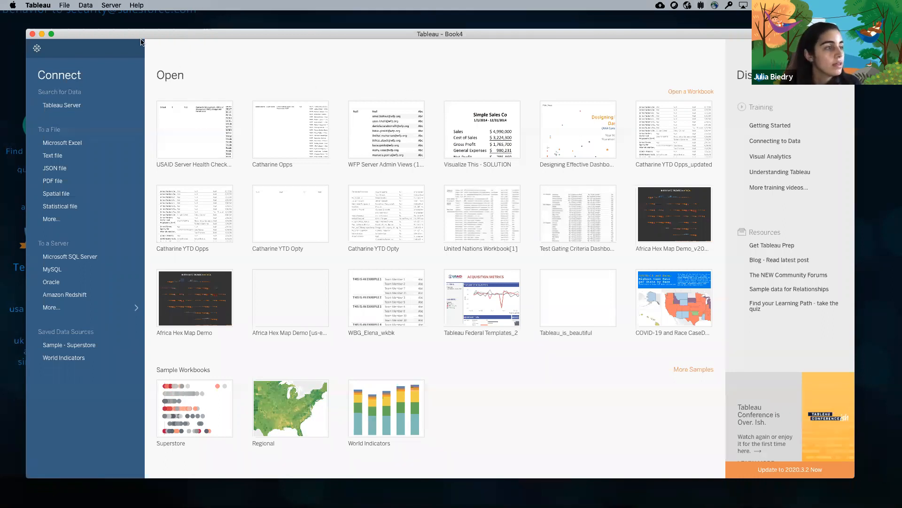
left_click(62, 143)
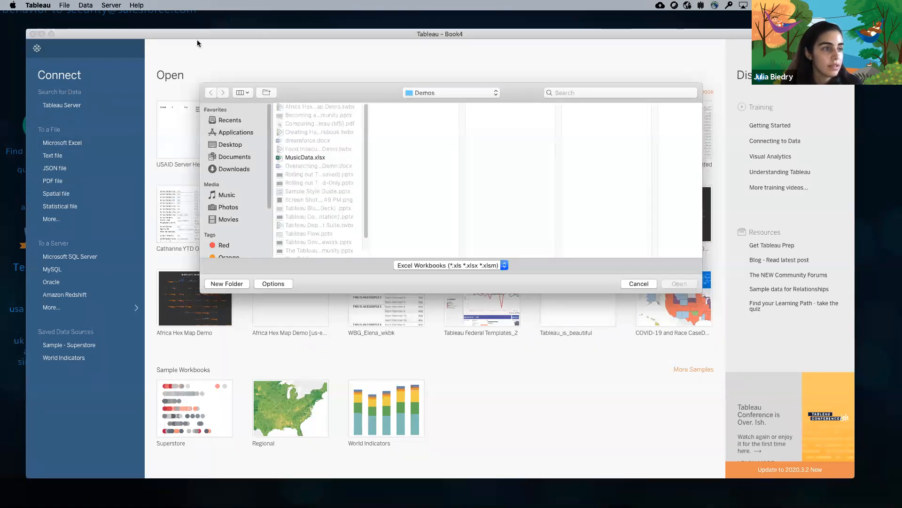
left_click(297, 160)
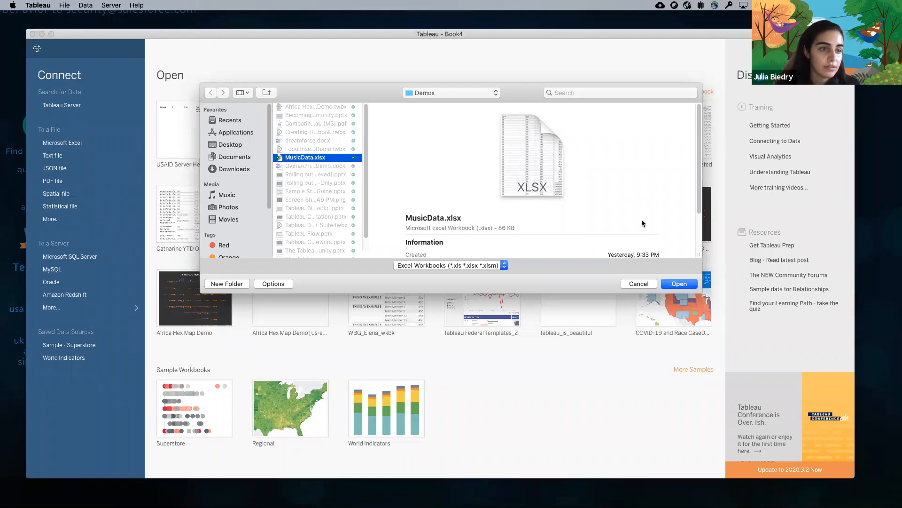
left_click(678, 284)
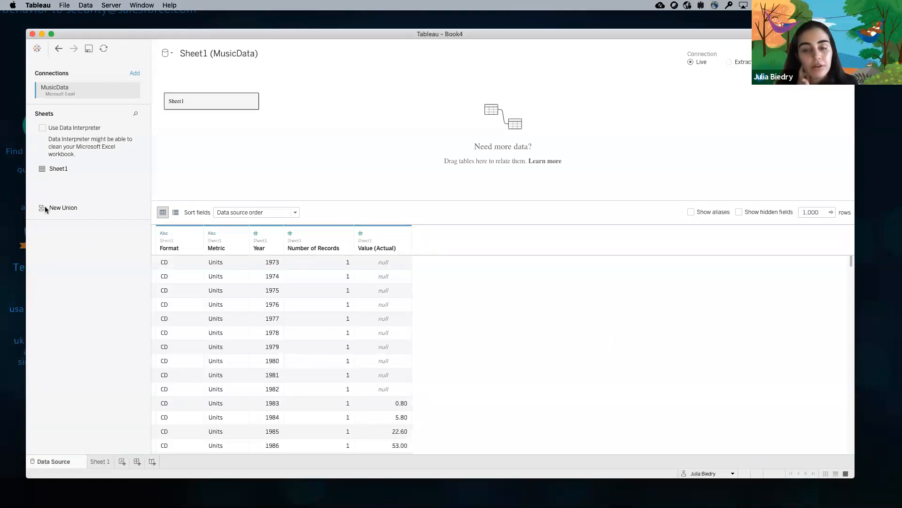
left_click(64, 6)
left_click(94, 239)
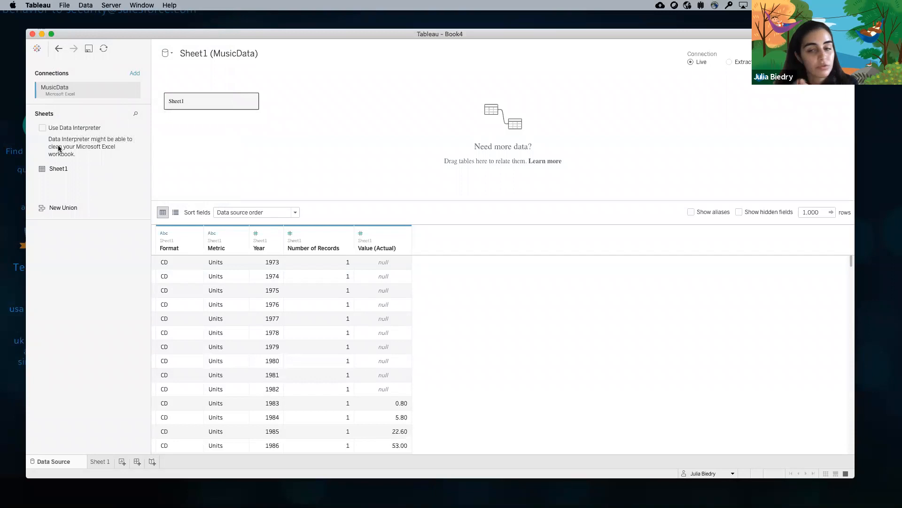
left_click(64, 6)
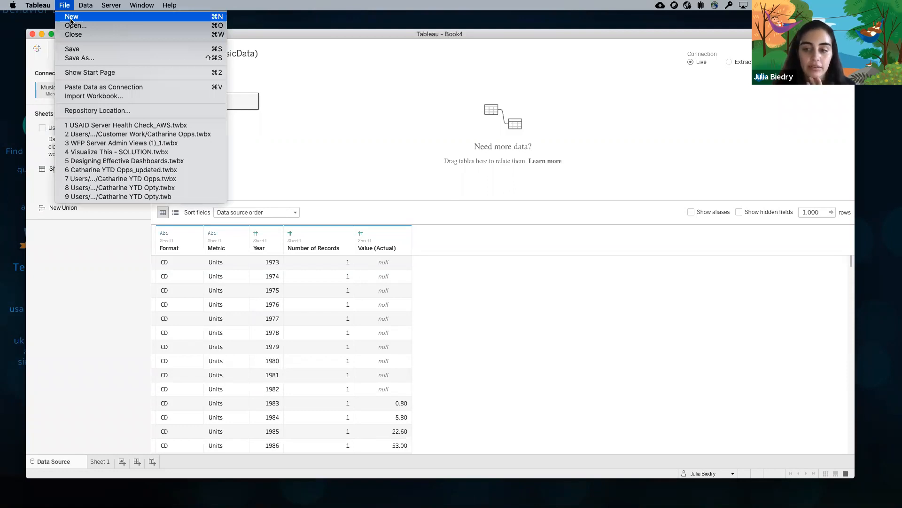
left_click(272, 73)
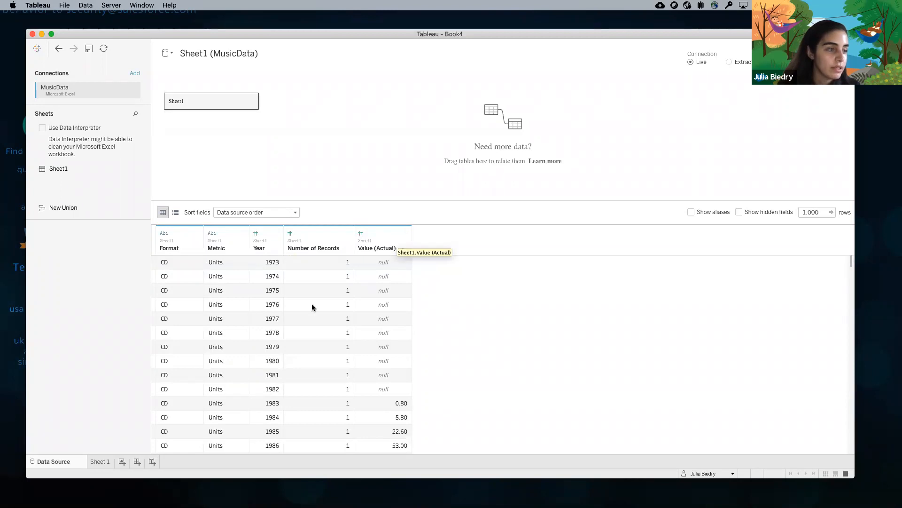
Add a data source filter on the Metric field that keeps only Value (Adjusted)
scroll(312, 300, "down", 8)
scroll(311, 299, "up", 8)
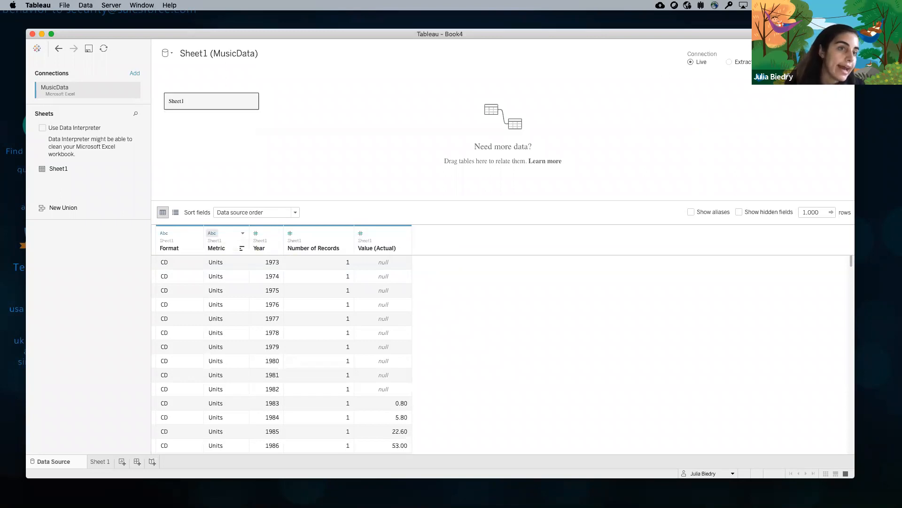
left_click(833, 62)
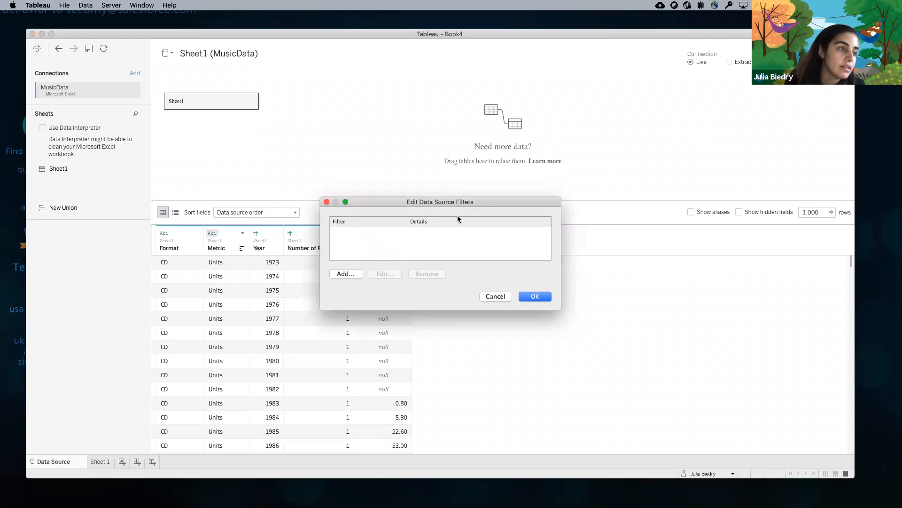
left_click(344, 276)
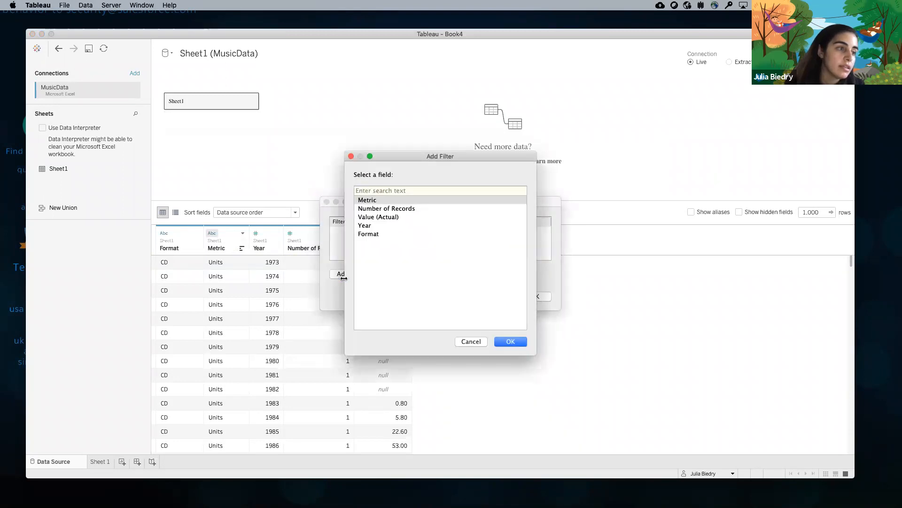
left_click(374, 201)
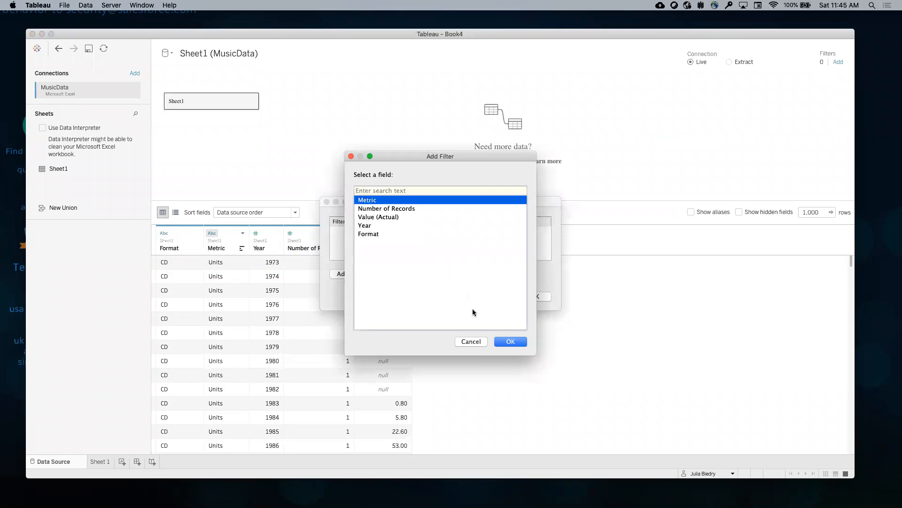
left_click(510, 342)
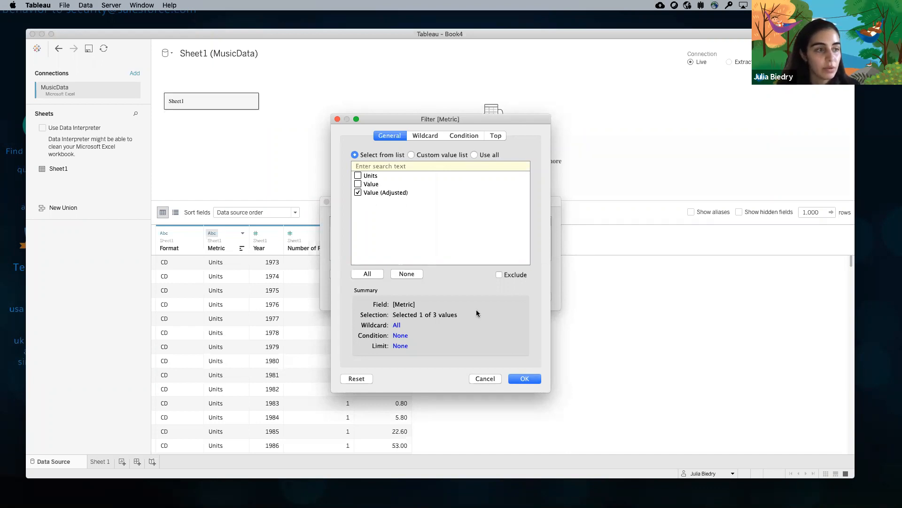
left_click(522, 378)
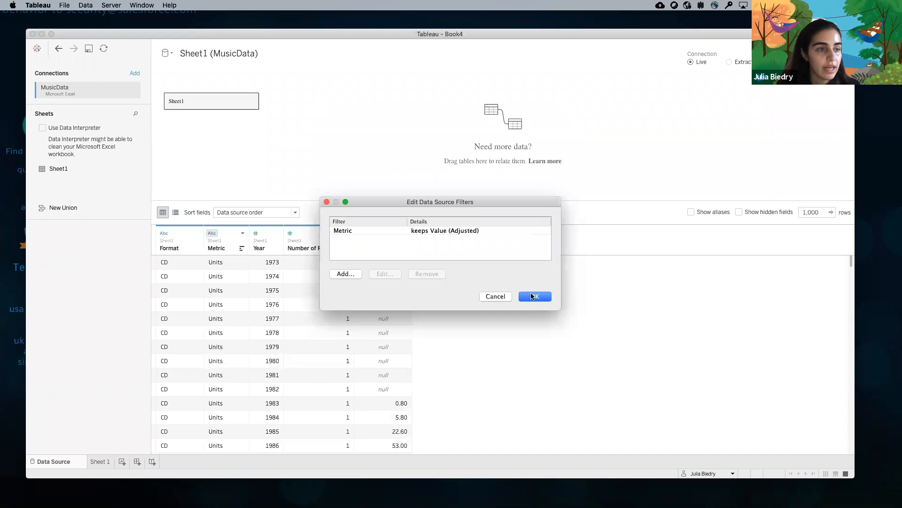
left_click(534, 296)
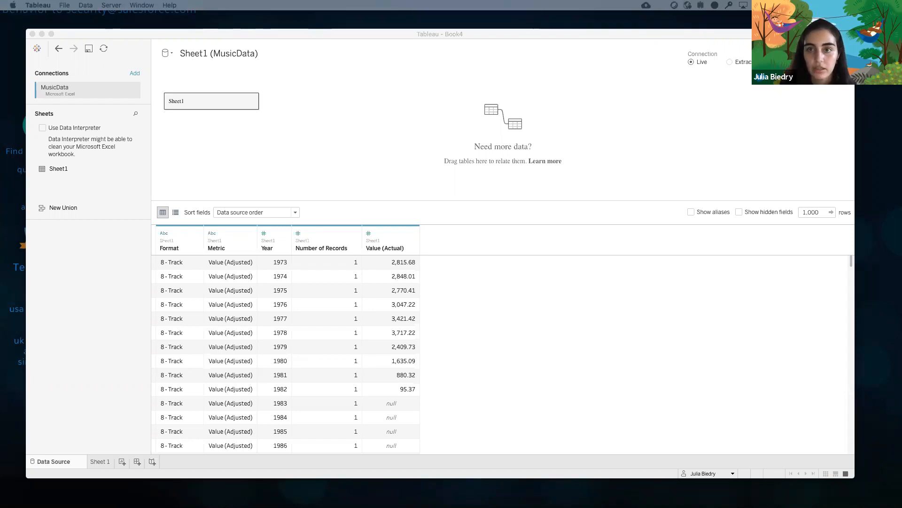
Bring the data.world browser window into view, examine the original Music Revenues visualization in the dataset summary, and move the window away
left_click_drag(901, 101, 245, 60)
left_click_drag(753, 134, 847, 134)
scroll(661, 226, "down", 2)
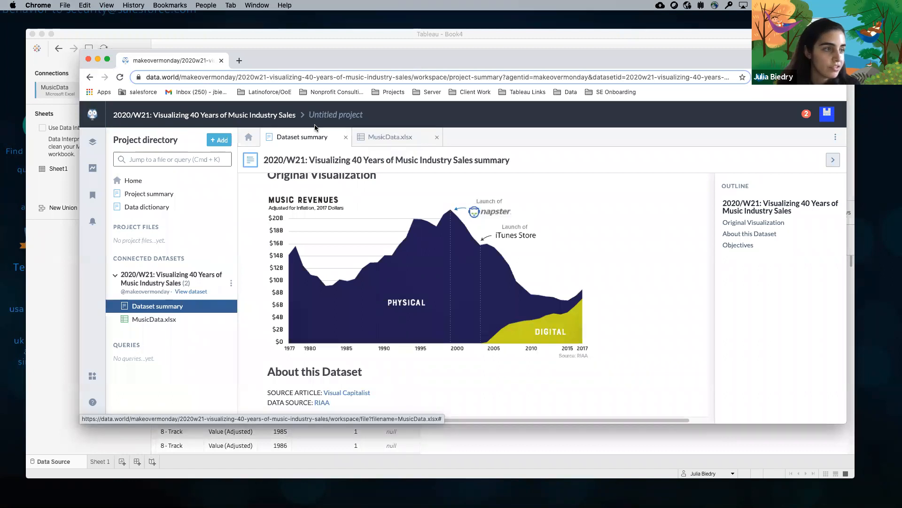
left_click_drag(409, 50, 407, 29)
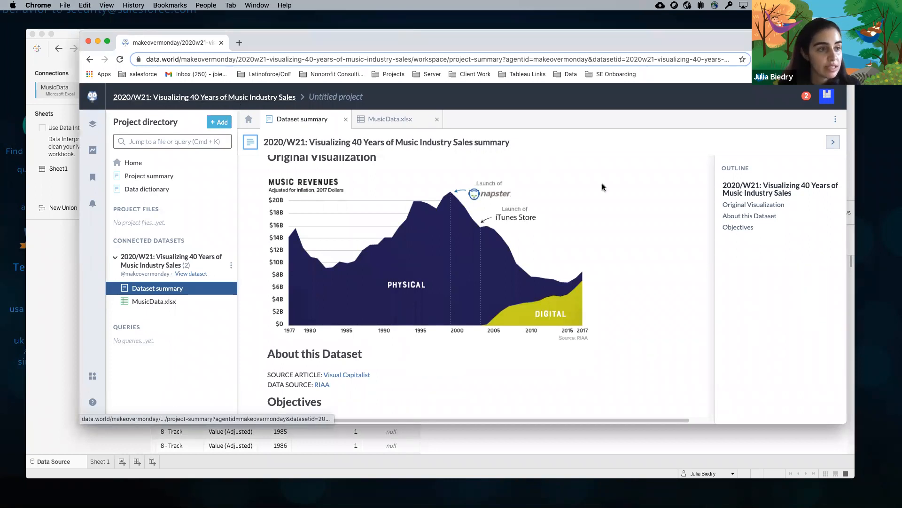
scroll(604, 188, "up", 1)
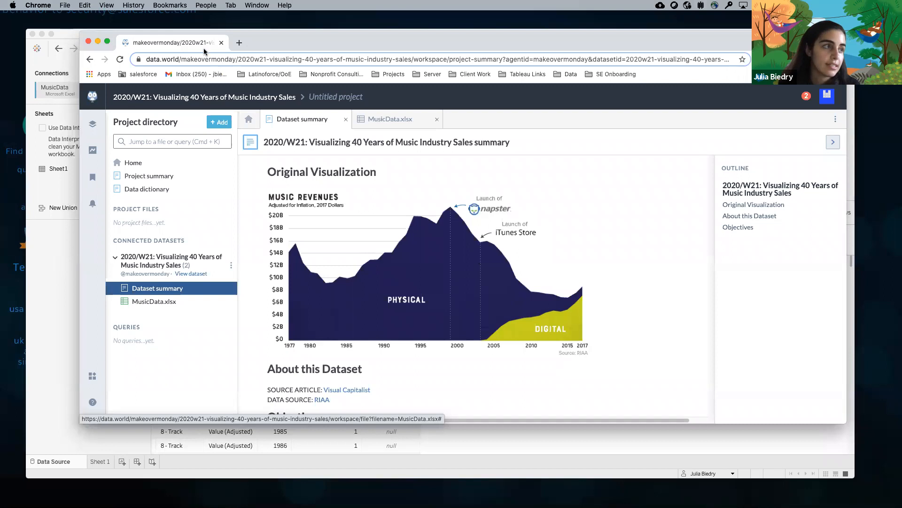
left_click_drag(279, 37, 901, 104)
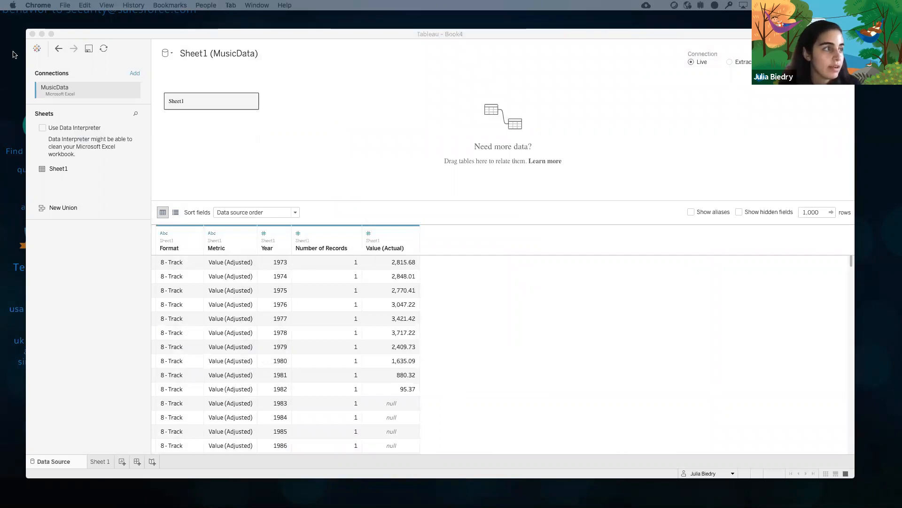
Undo the filtered MusicData connection in Tableau, dismiss the error, and connect again to the Microsoft Excel file MusicData.xlsx
left_click(56, 50)
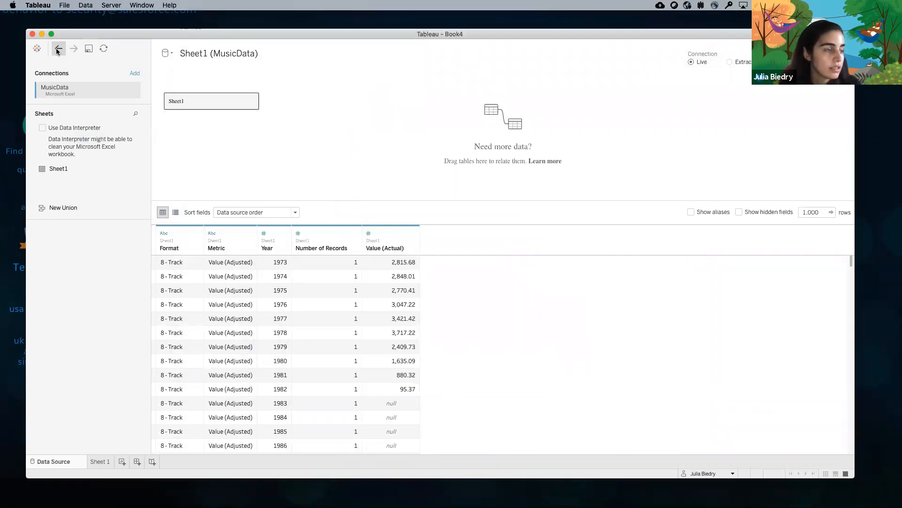
left_click(57, 49)
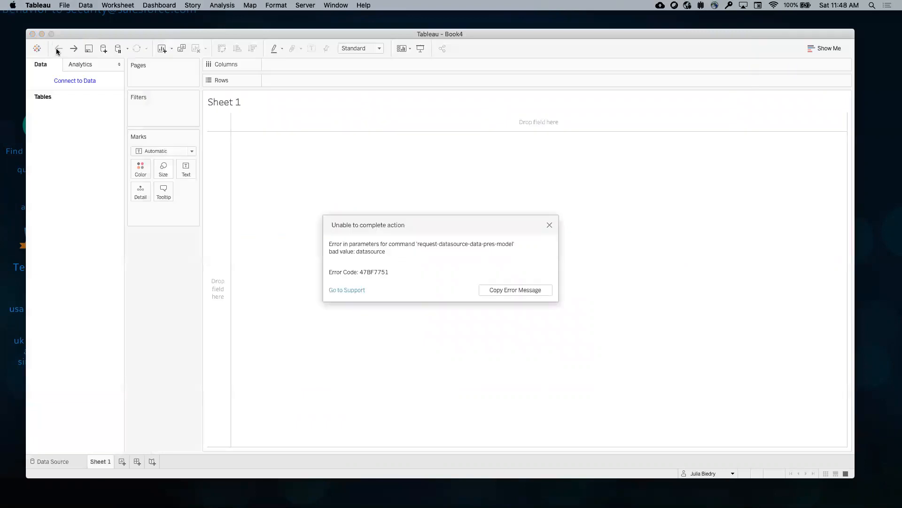
left_click(550, 226)
left_click(51, 460)
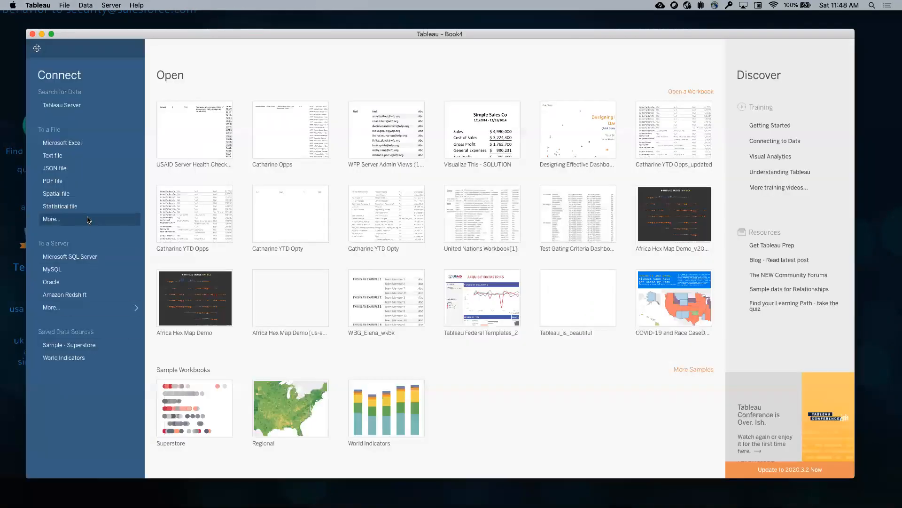
left_click(62, 143)
left_click(300, 157)
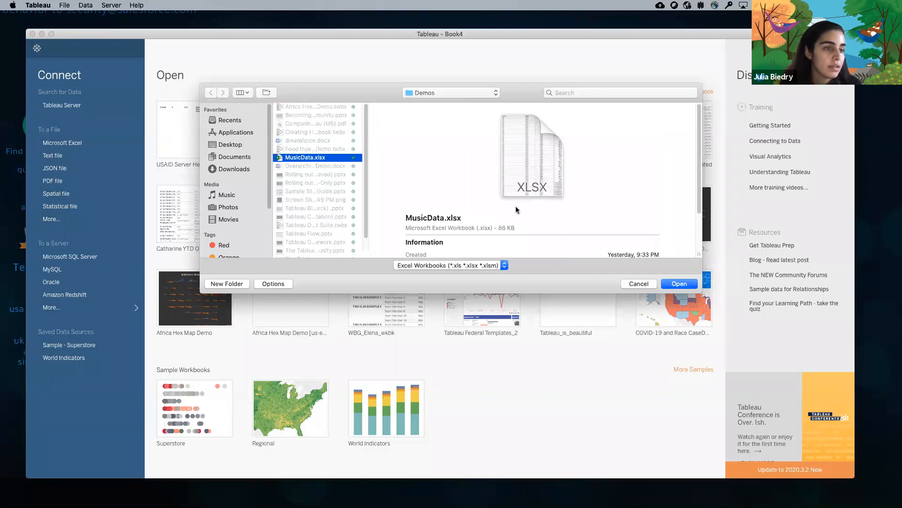
left_click(679, 284)
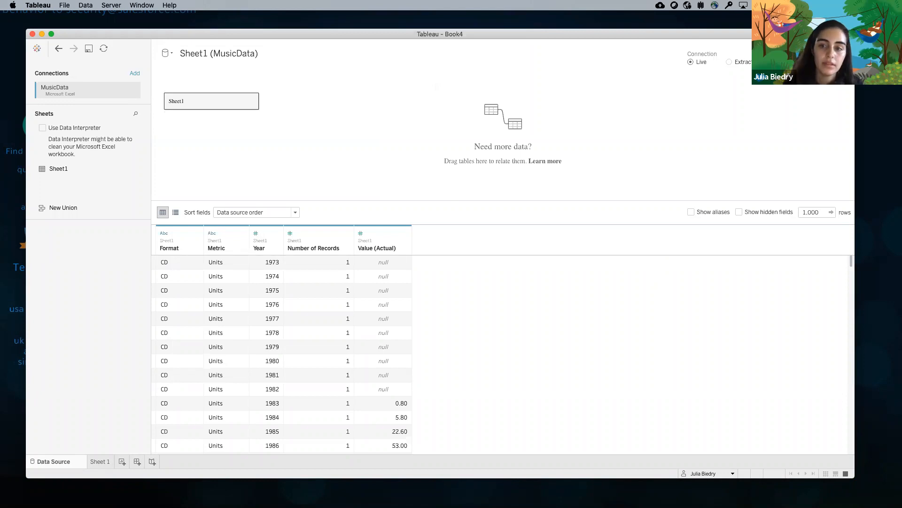
Filter the reconnected data source on Metric so that only Value (Adjusted) is kept
left_click(840, 62)
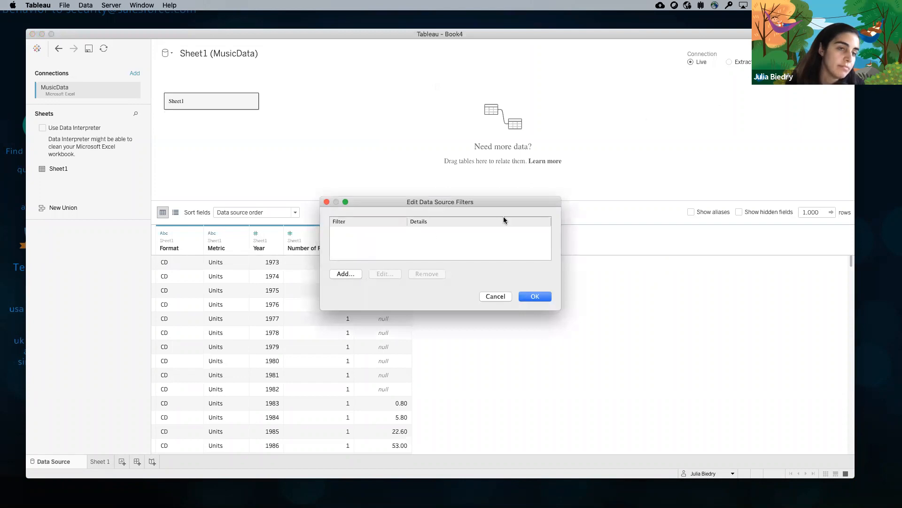
left_click(343, 275)
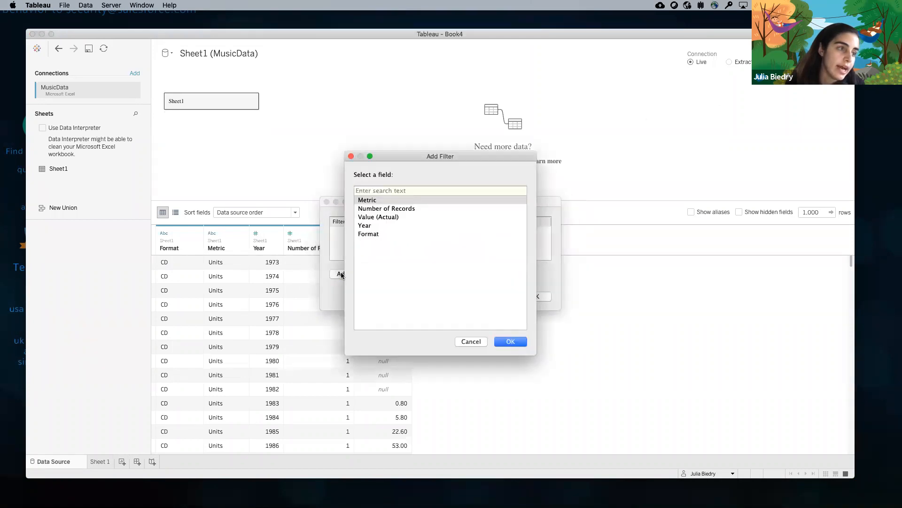
left_click(362, 200)
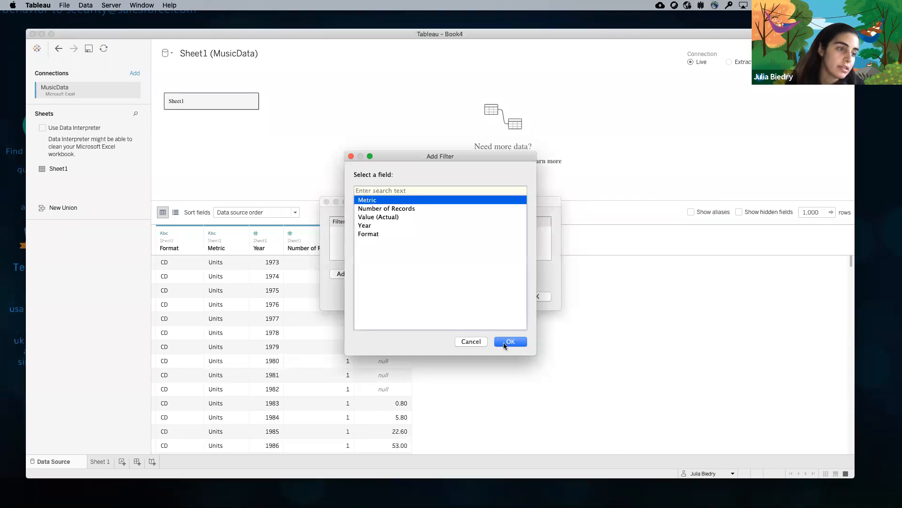
left_click(503, 342)
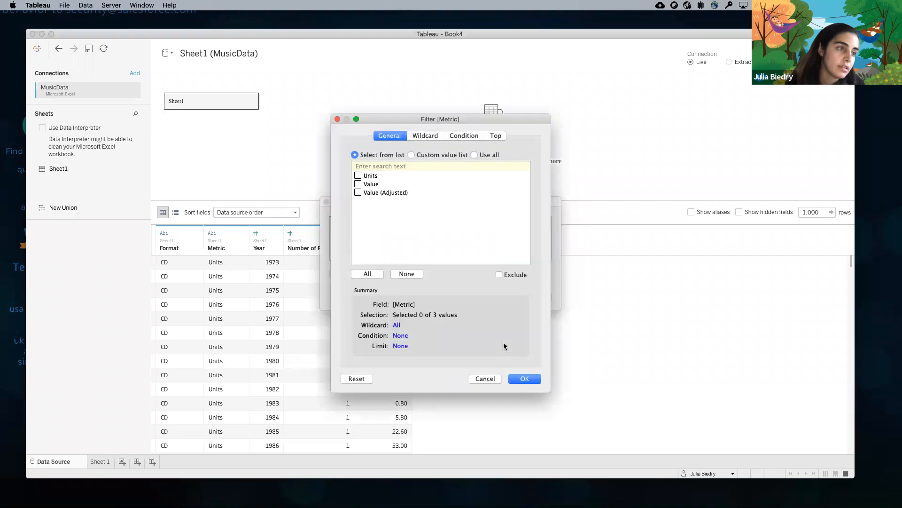
left_click(357, 193)
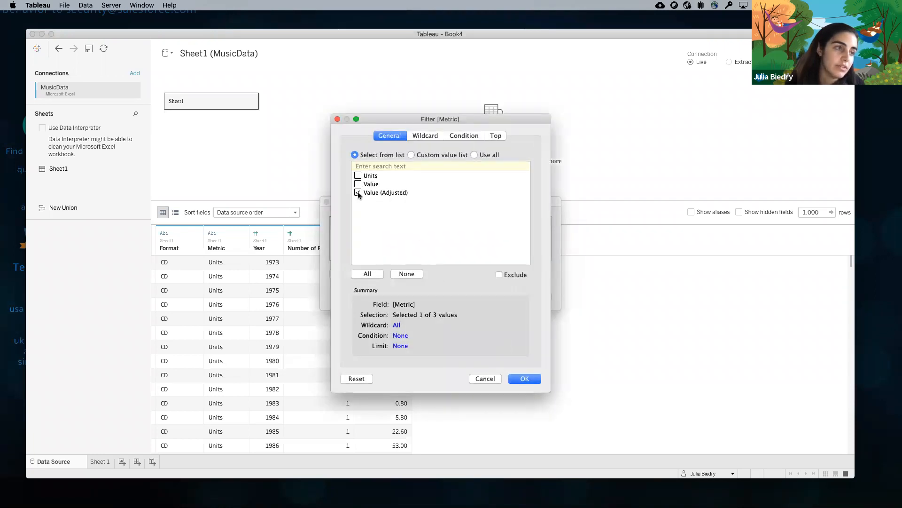
left_click(528, 382)
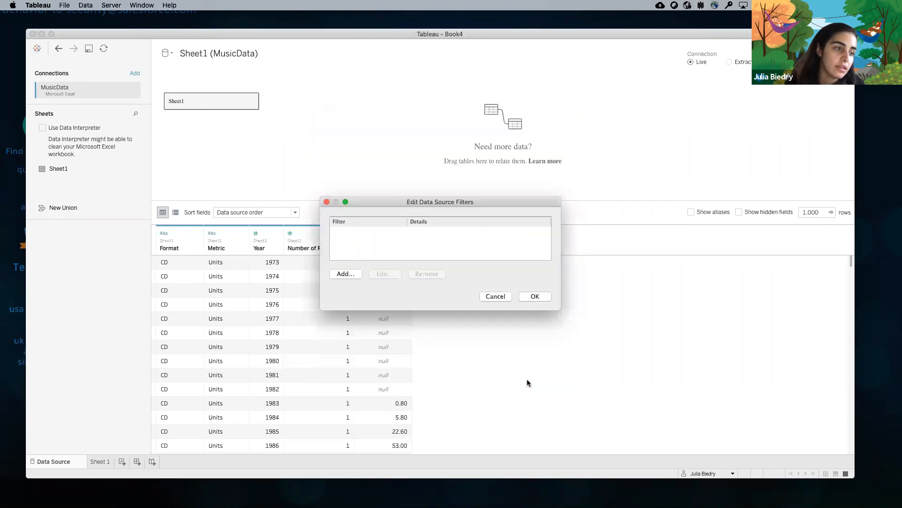
left_click(535, 297)
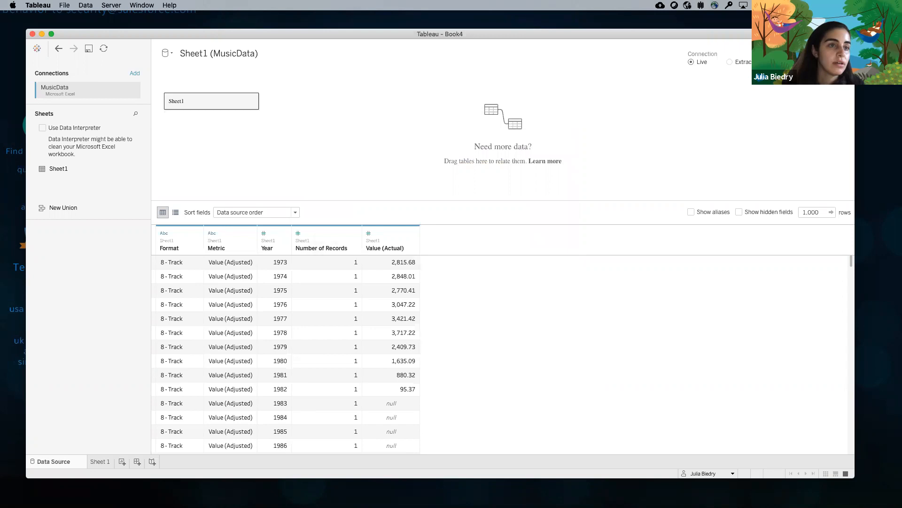
Switch the connection from live to extract and open Sheet 1, saving the extract as Sheet1 (MusicData).hyper in the Datasources folder
left_click(730, 63)
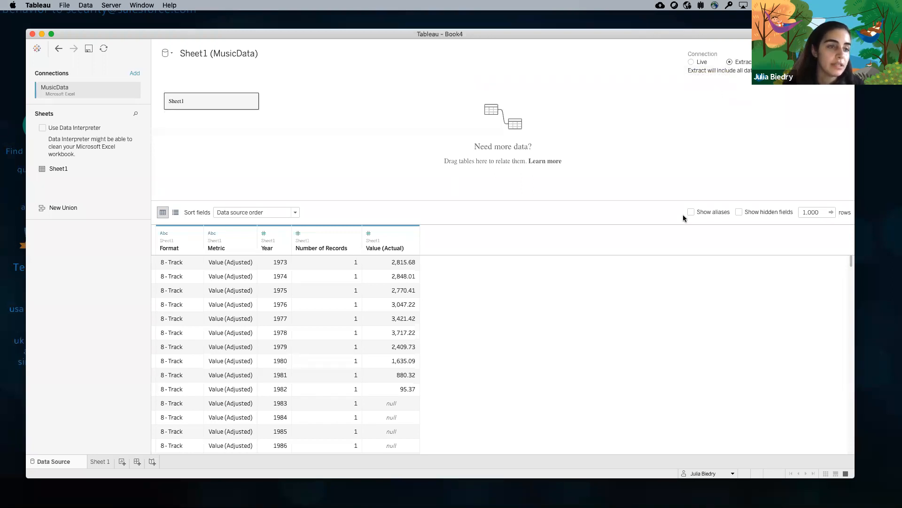
left_click(97, 463)
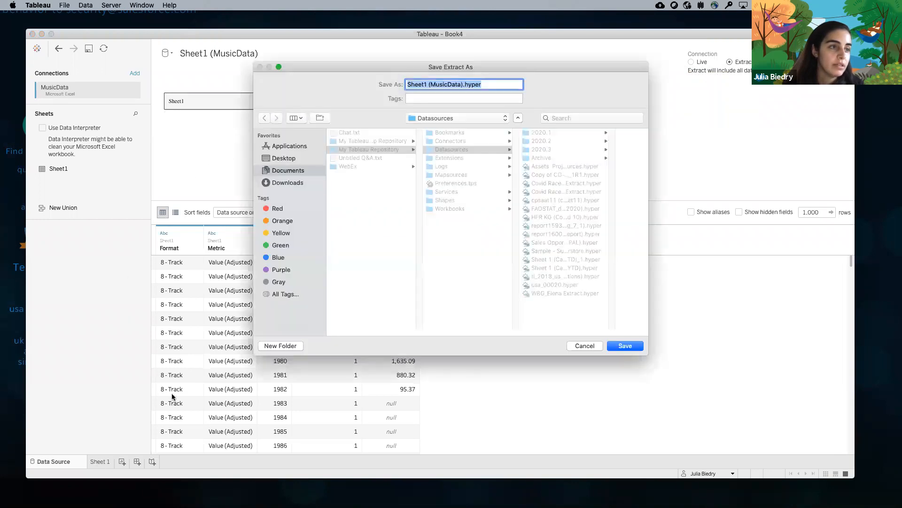
left_click(619, 346)
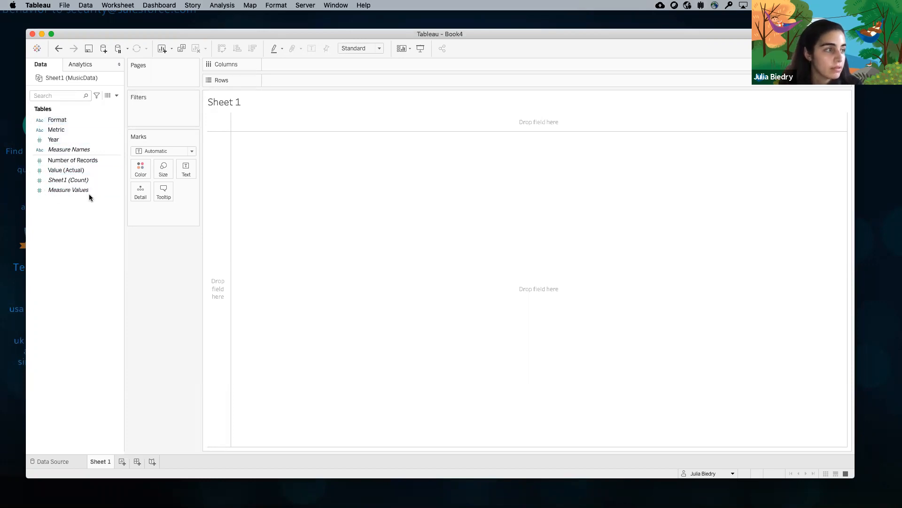
Change the data type of the Year field to Date
left_click(61, 170)
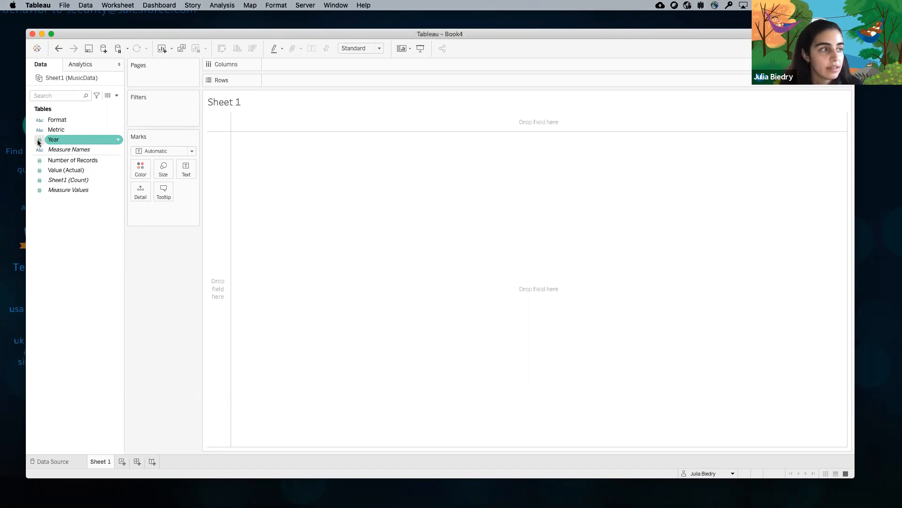
left_click(39, 141)
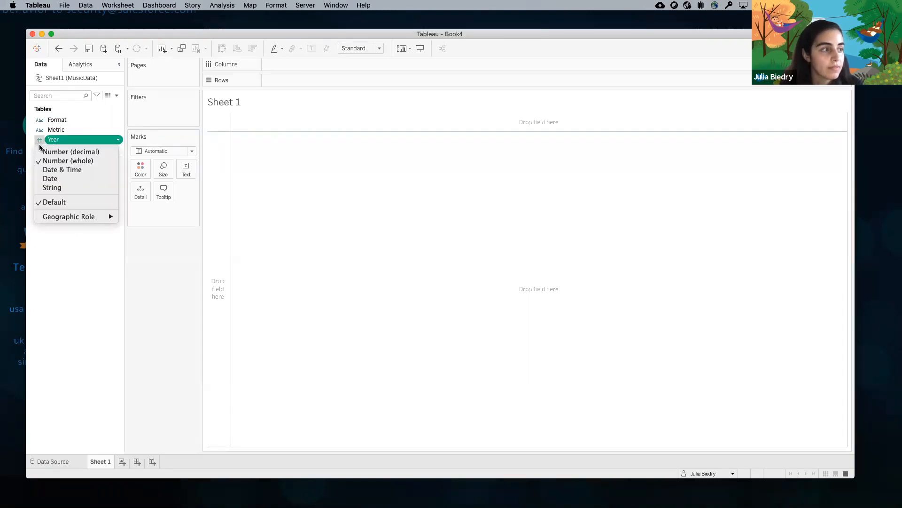
left_click(50, 182)
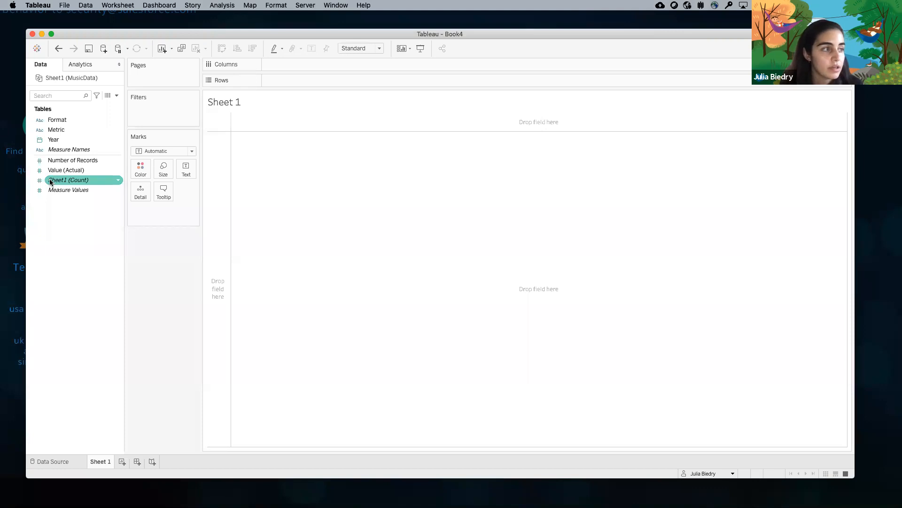
Widen the Data pane slightly beside the worksheet
left_click(40, 141)
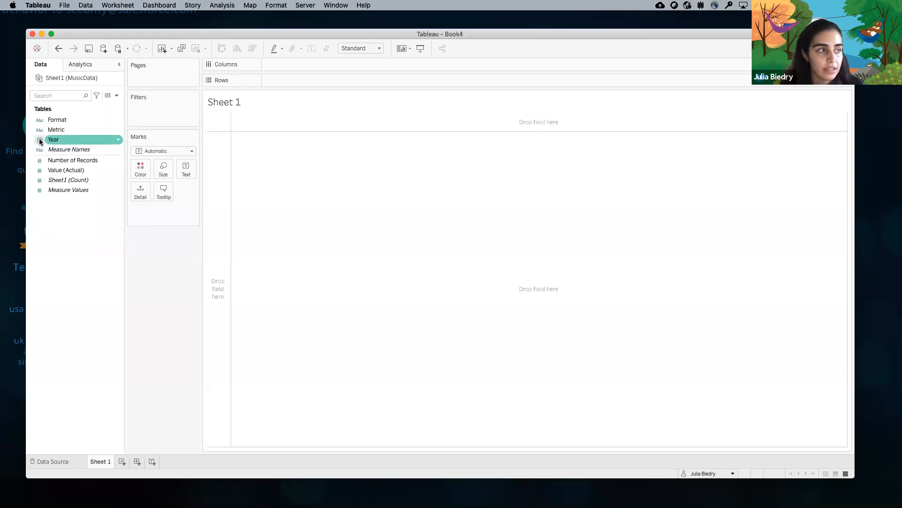
left_click_drag(40, 141, 146, 138)
left_click_drag(125, 154, 137, 154)
left_click(78, 139)
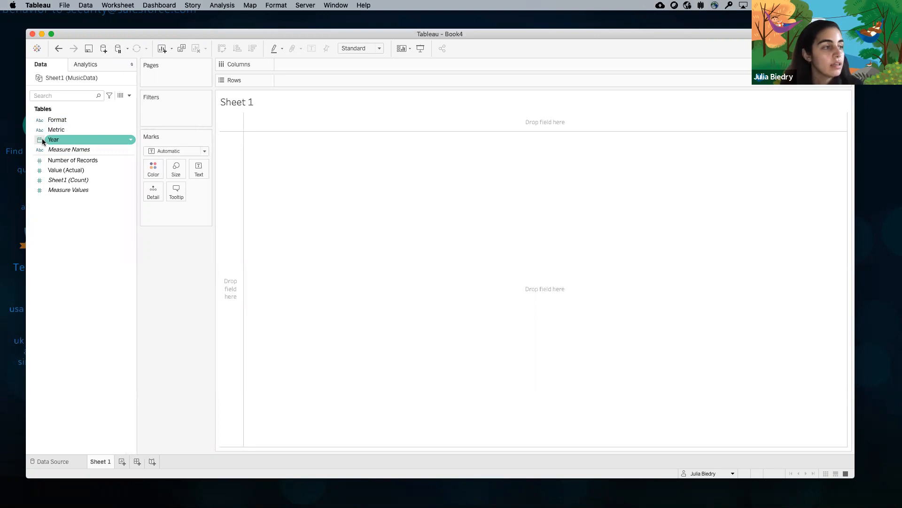
Review the worksheet's measure fields and the MusicData rows in the data source, and return to Sheet 1
left_click(61, 160)
left_click(66, 170)
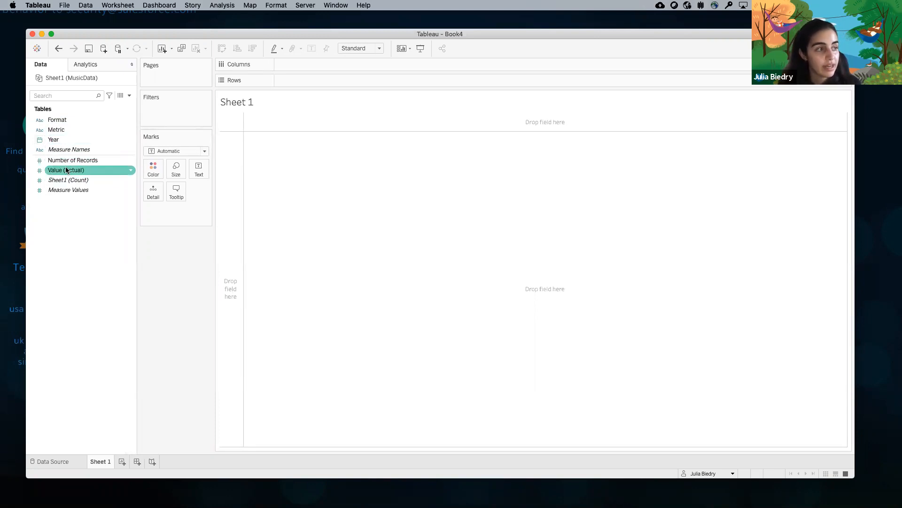
left_click(46, 362)
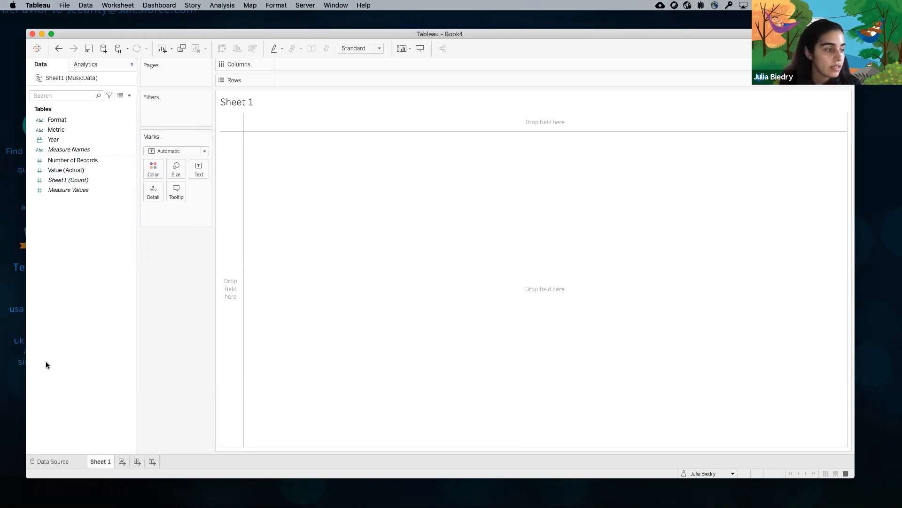
left_click(63, 461)
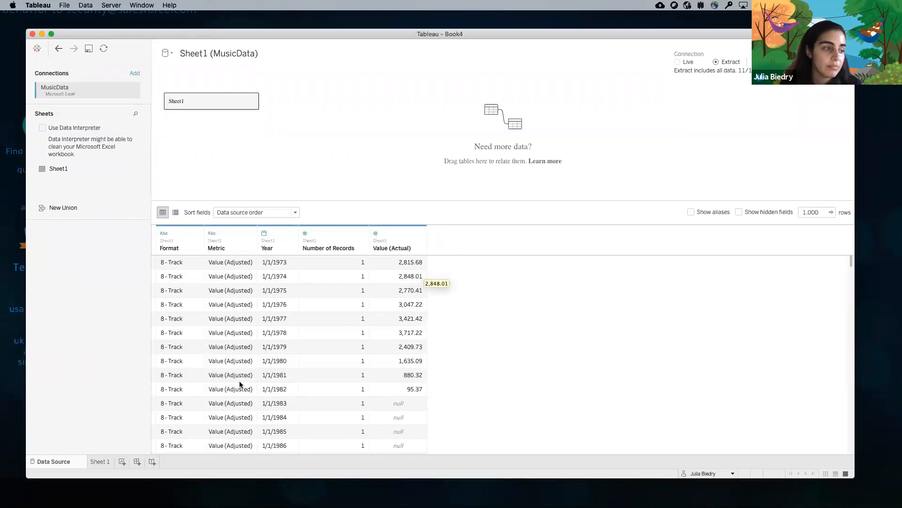
left_click(100, 462)
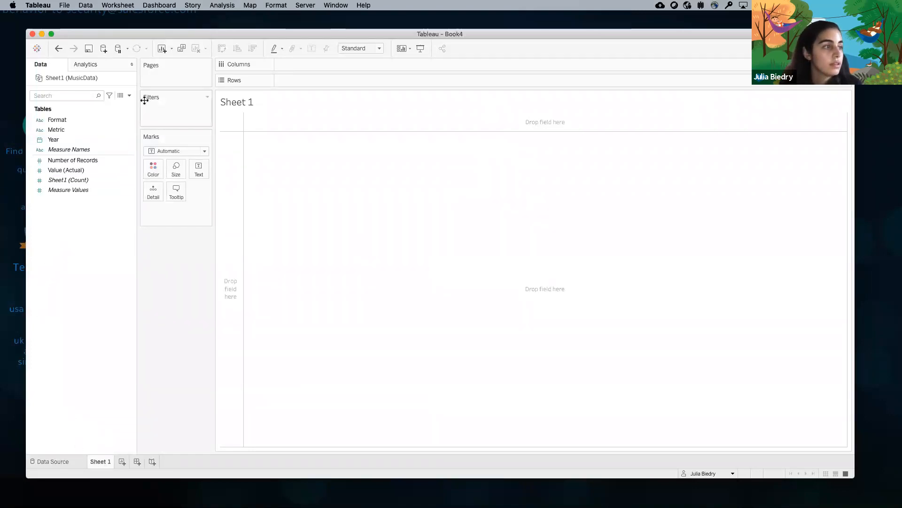
Create a calculated field from Value (Actual) named Value (Billions) with the formula [Value (Actual)]*1000000
left_click(78, 171)
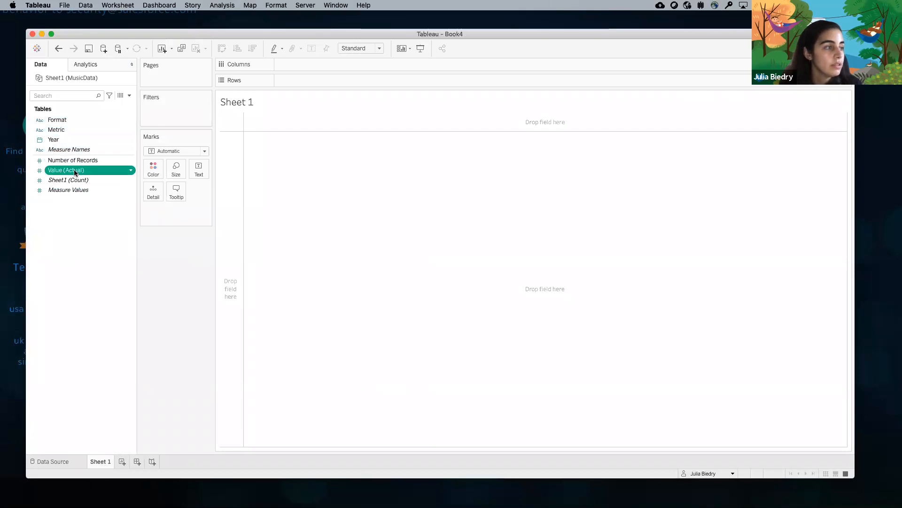
left_click(131, 171)
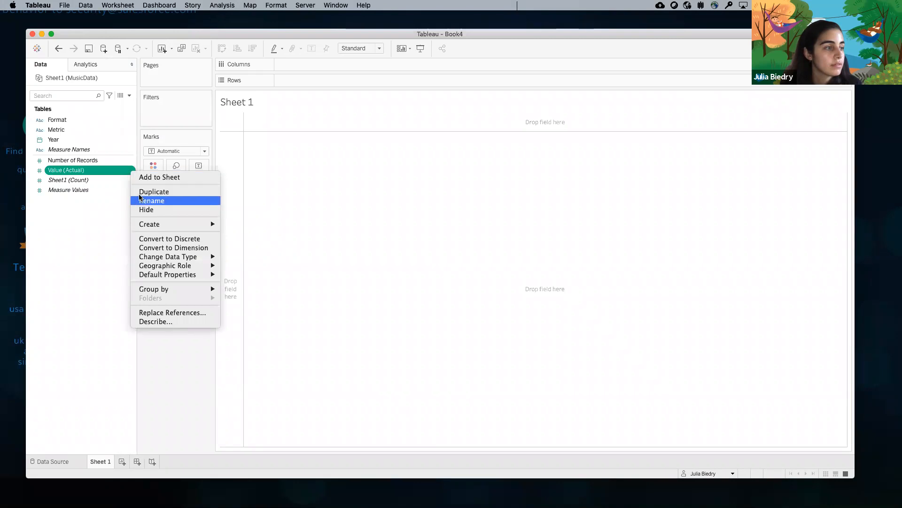
mouse_move(146, 224)
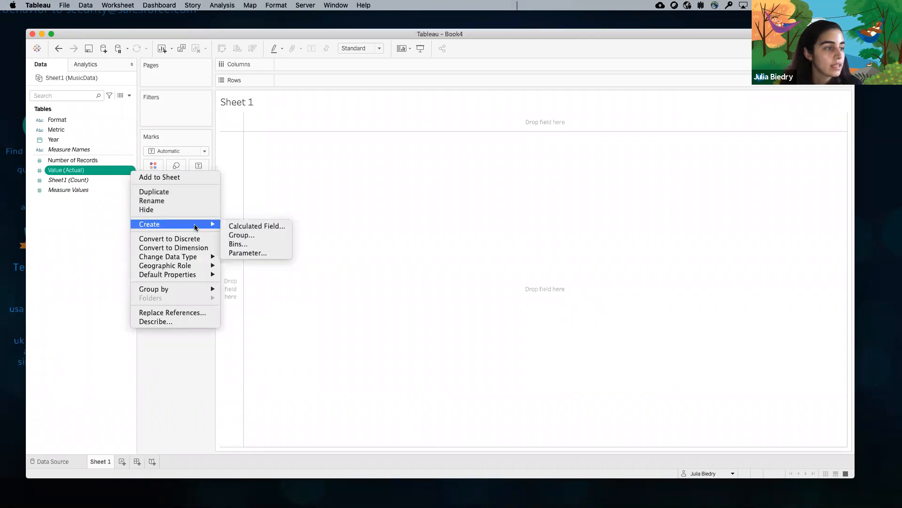
left_click(234, 227)
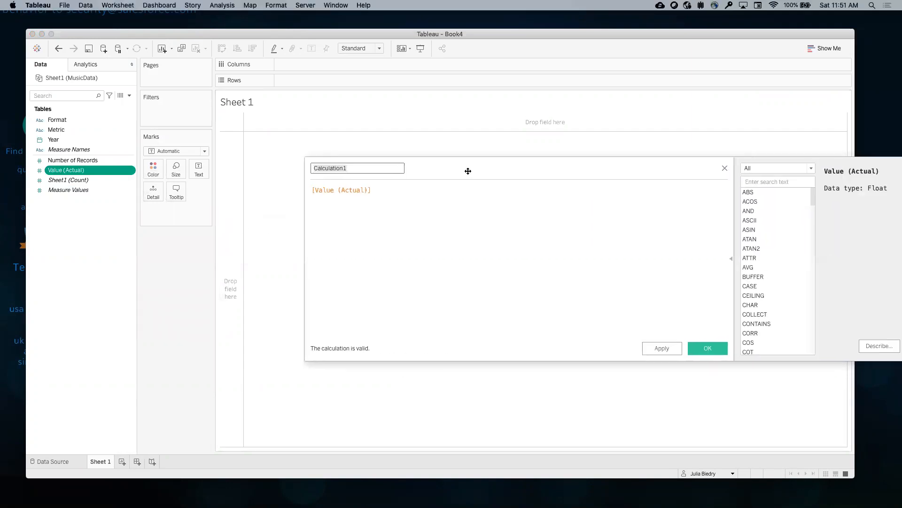
left_click_drag(468, 171, 387, 171)
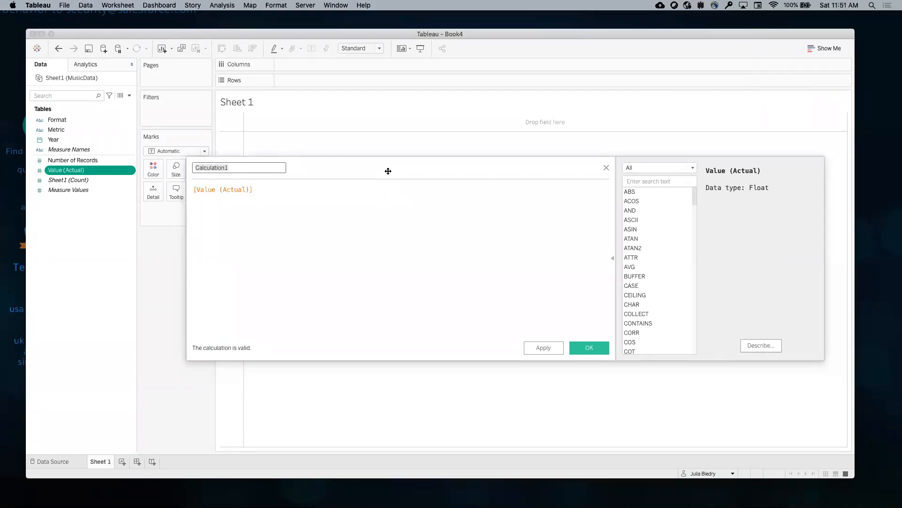
left_click(282, 194)
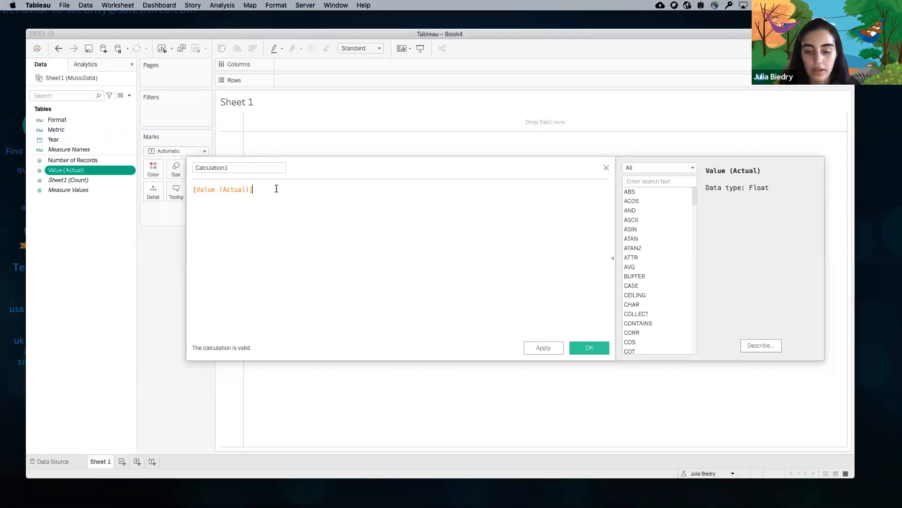
type("*1000000")
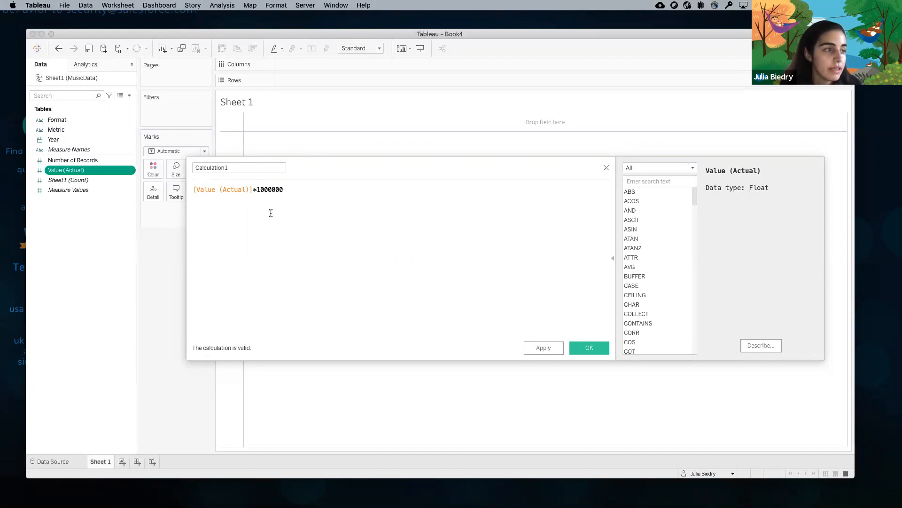
double_click(227, 168)
type("Value (Billions)")
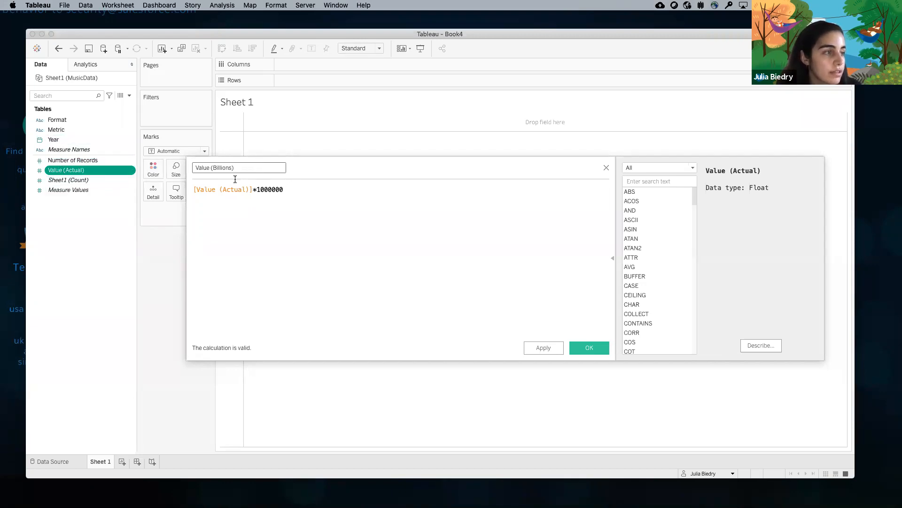
left_click(596, 350)
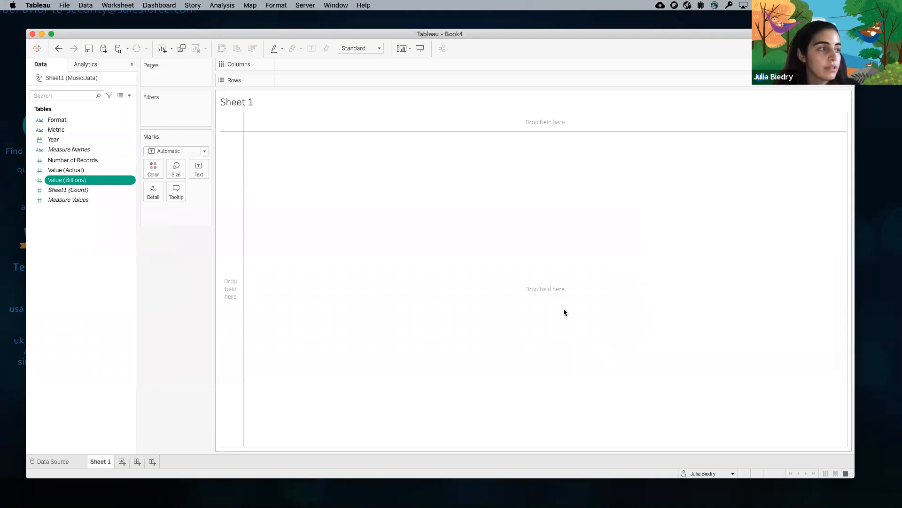
Review the Value (Billions) column in the data source and check the Year field's data type on Sheet 1
left_click(69, 462)
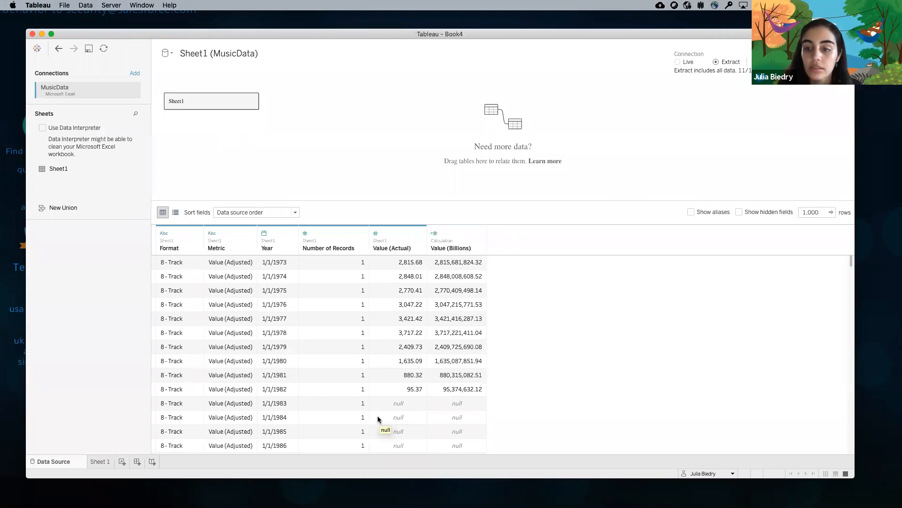
left_click(96, 461)
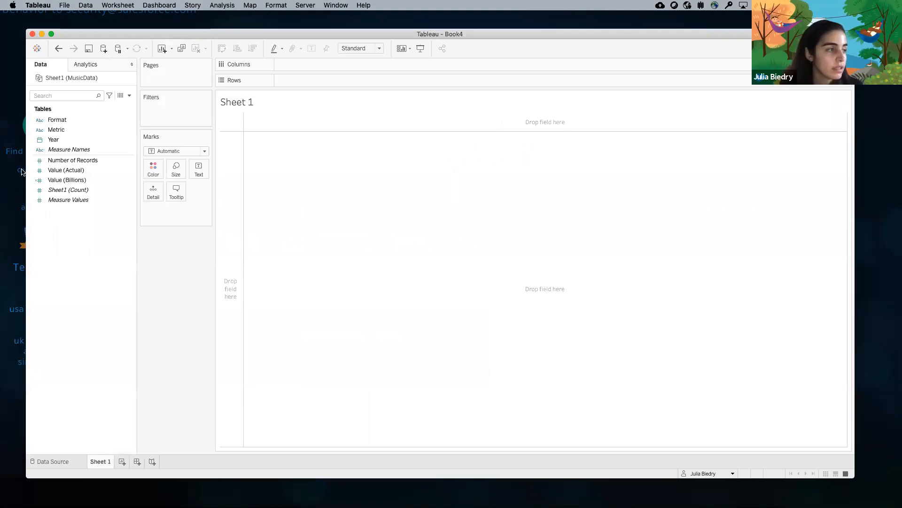
left_click(40, 141)
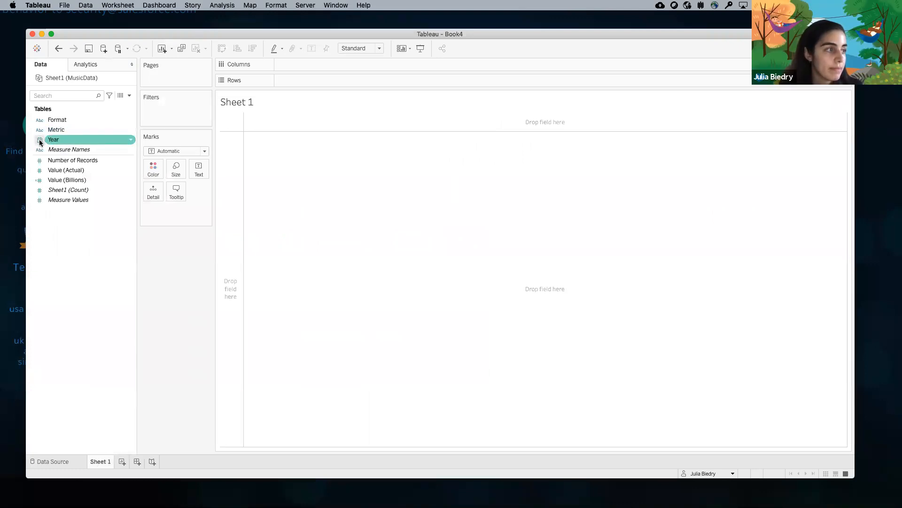
left_click(39, 140)
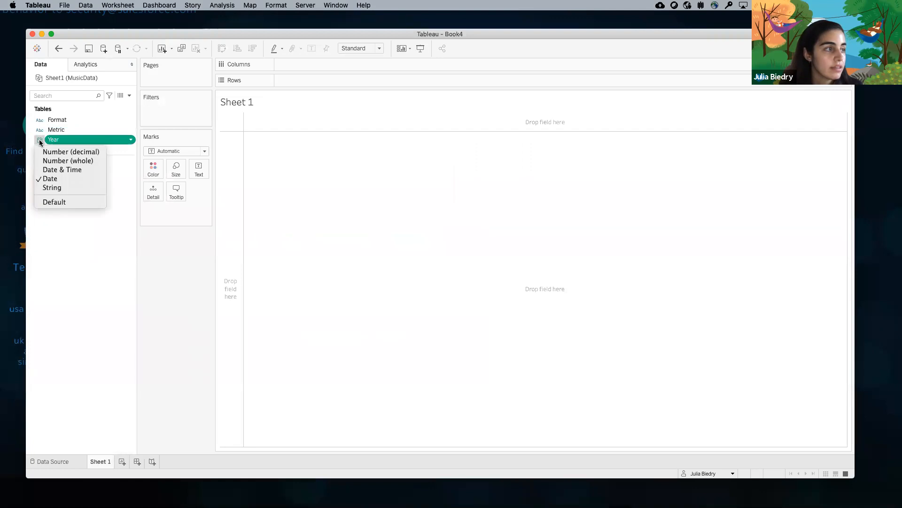
left_click(50, 181)
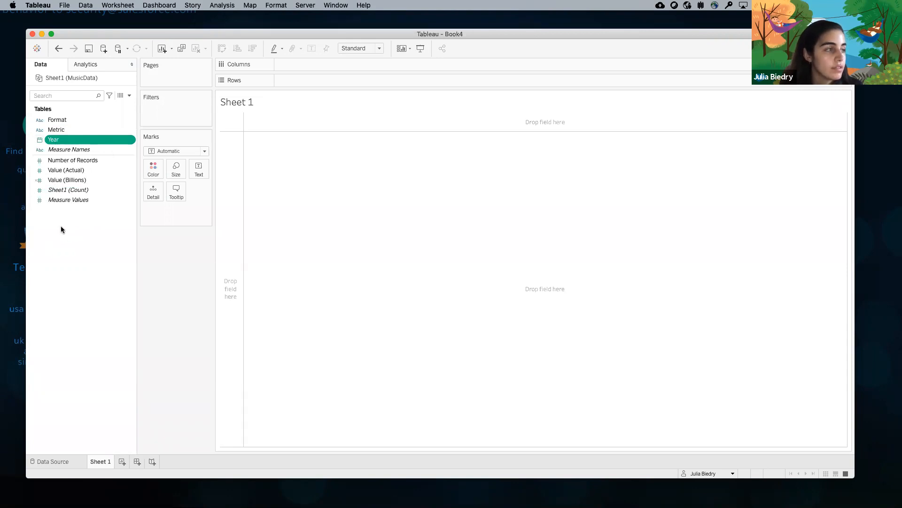
left_click(60, 172)
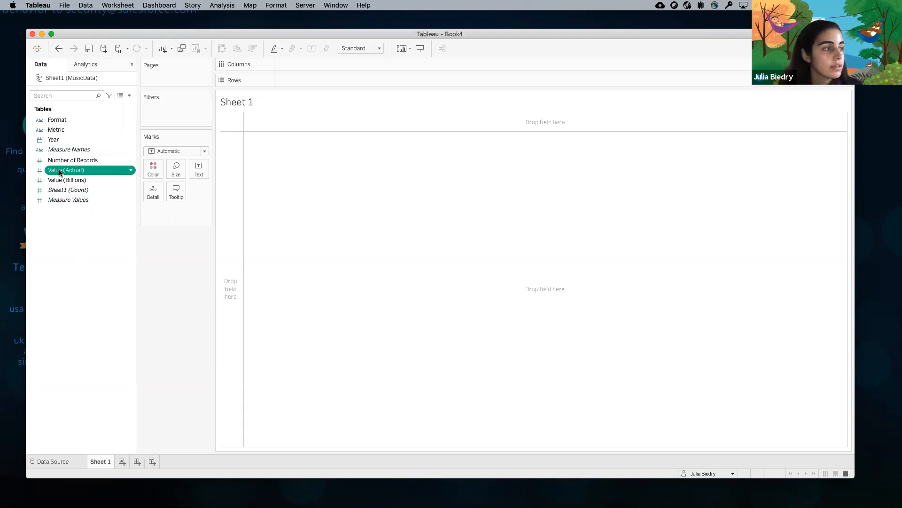
left_click(131, 172)
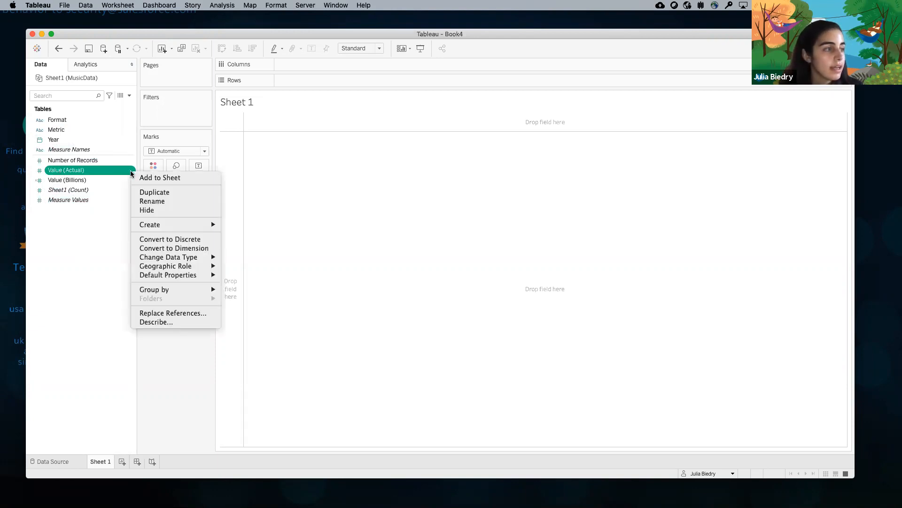
mouse_move(145, 223)
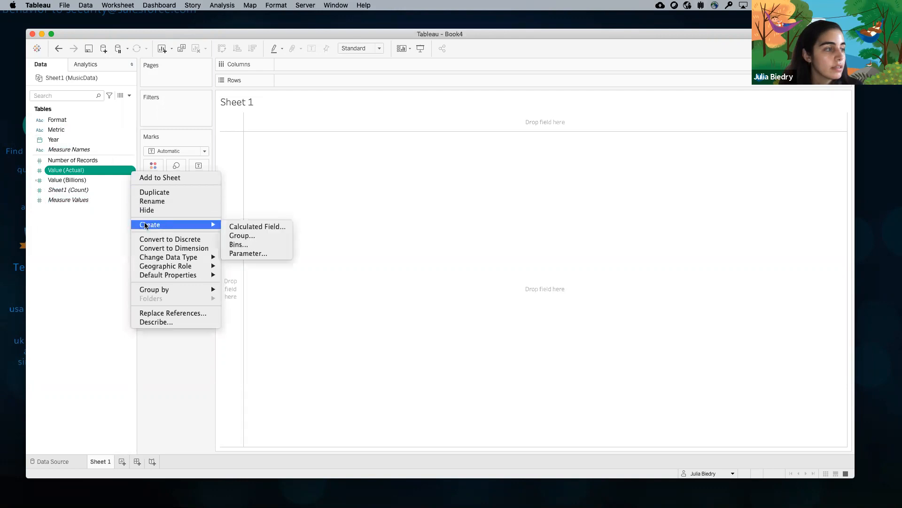
left_click(237, 227)
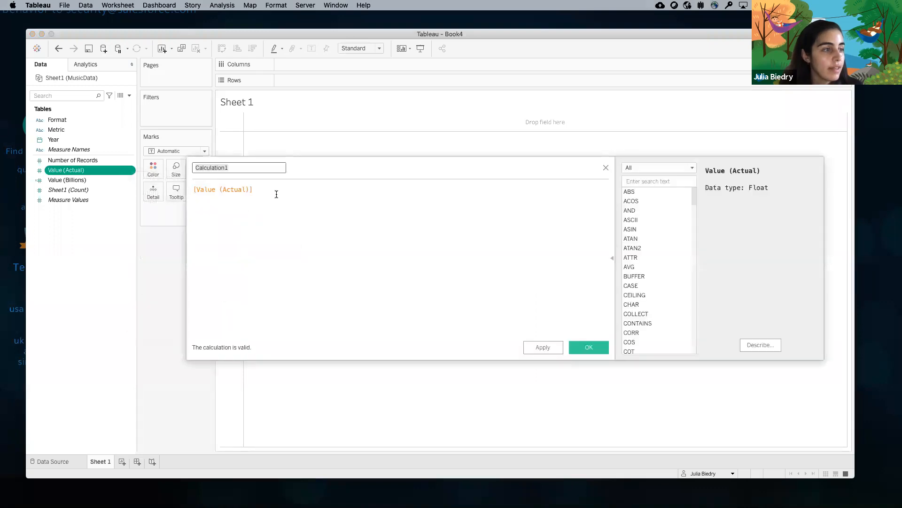
left_click(275, 191)
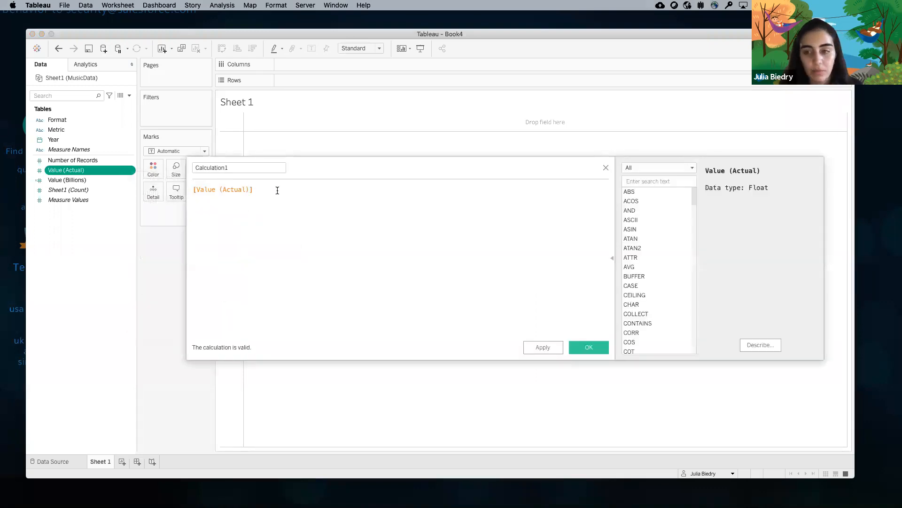
type("*")
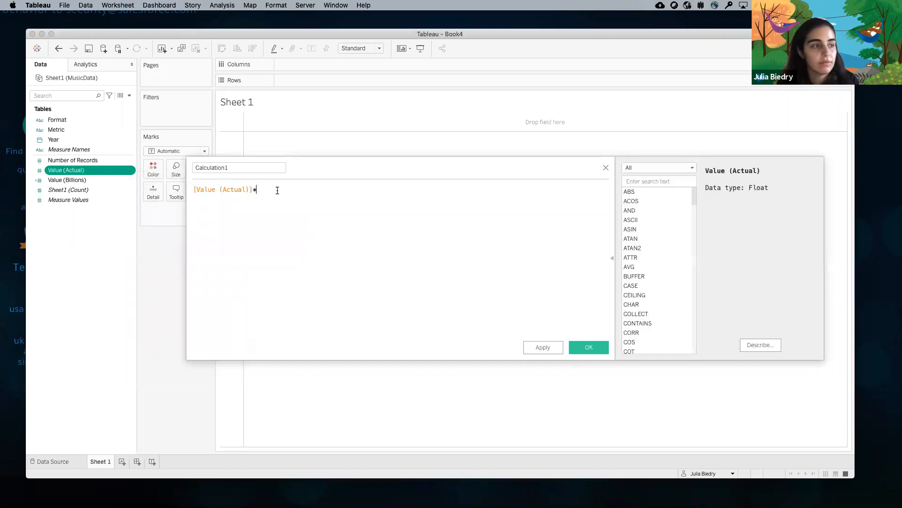
type("1000000")
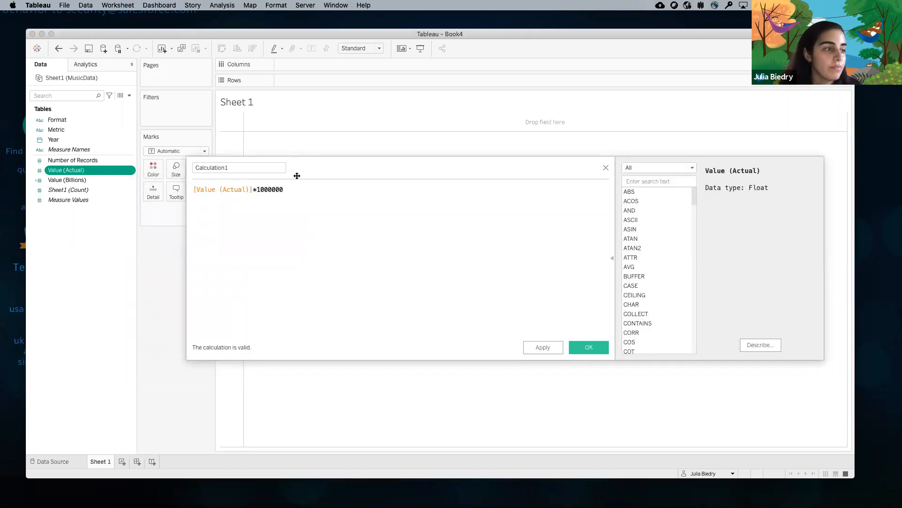
left_click(205, 168)
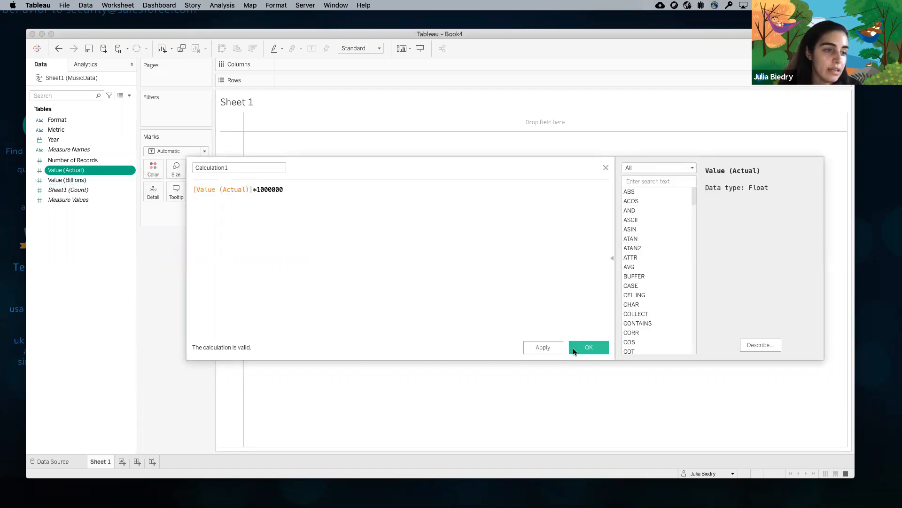
left_click(606, 169)
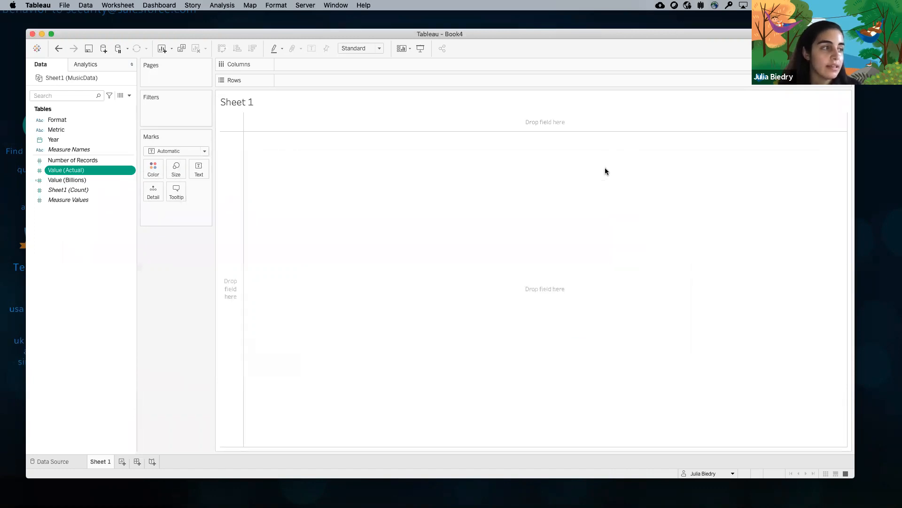
Compare Value (Billions) with Value (Actual) in the data source, and view the Show Me chart types on Sheet 1
left_click(60, 181)
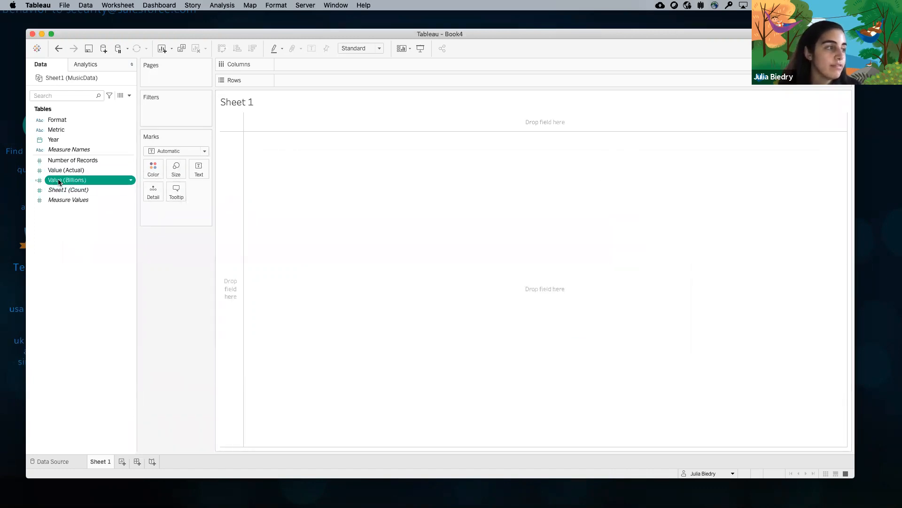
left_click(53, 461)
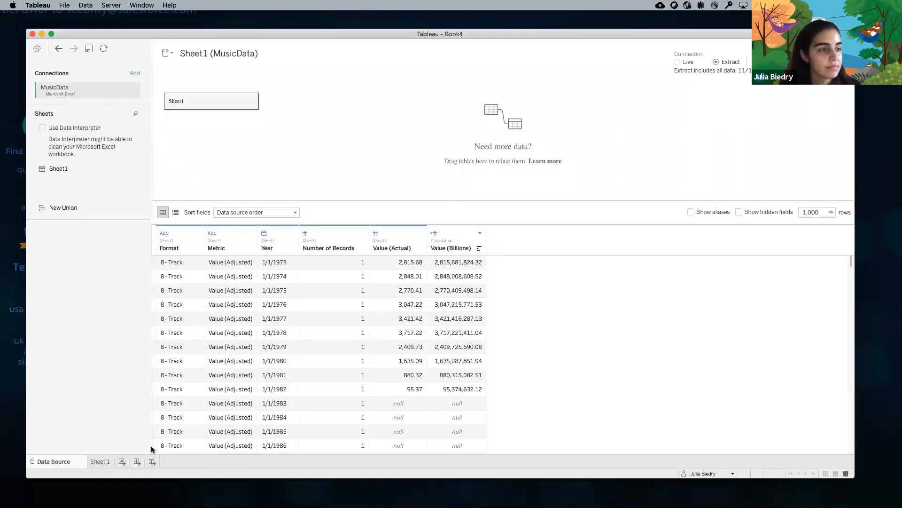
left_click(100, 462)
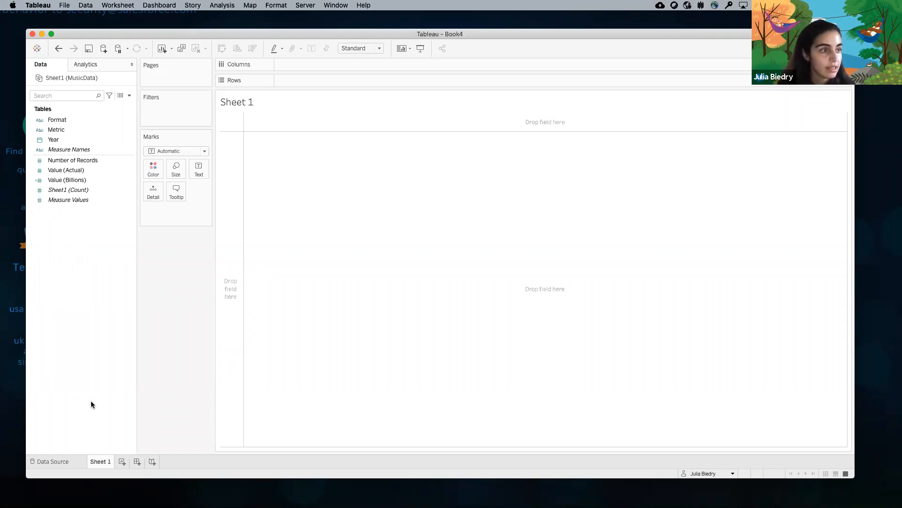
left_click(832, 48)
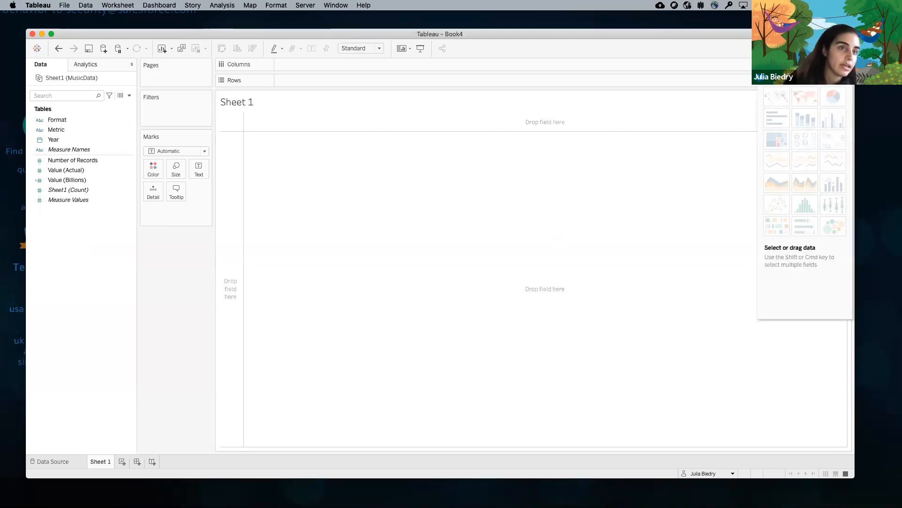
left_click(832, 48)
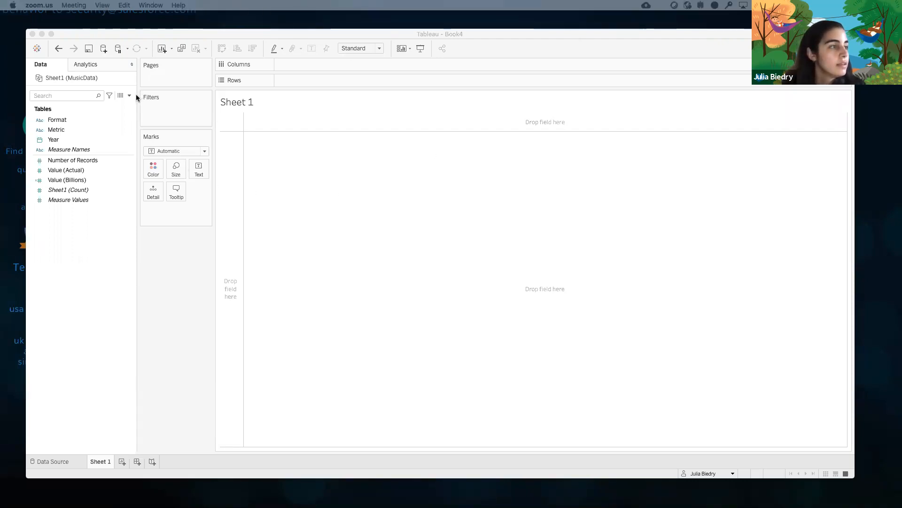
Plot Value (Billions) over time with Year on Columns and the sum of Value (Billions) on Rows
left_click(113, 130)
left_click(53, 140, "super")
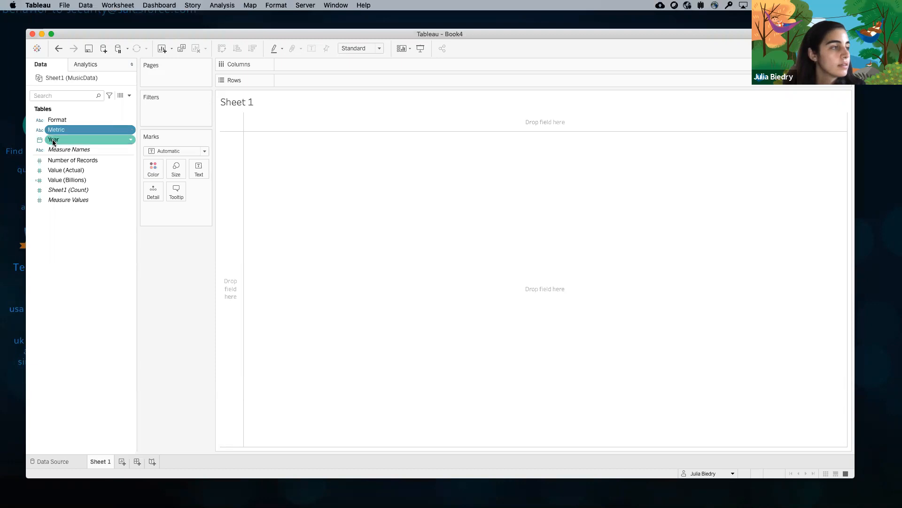
left_click_drag(53, 141, 296, 68)
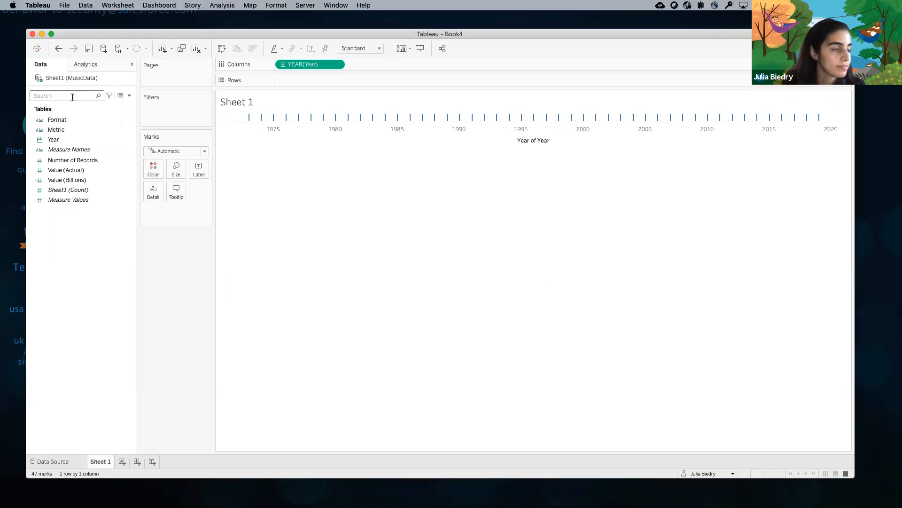
left_click_drag(66, 185, 295, 83)
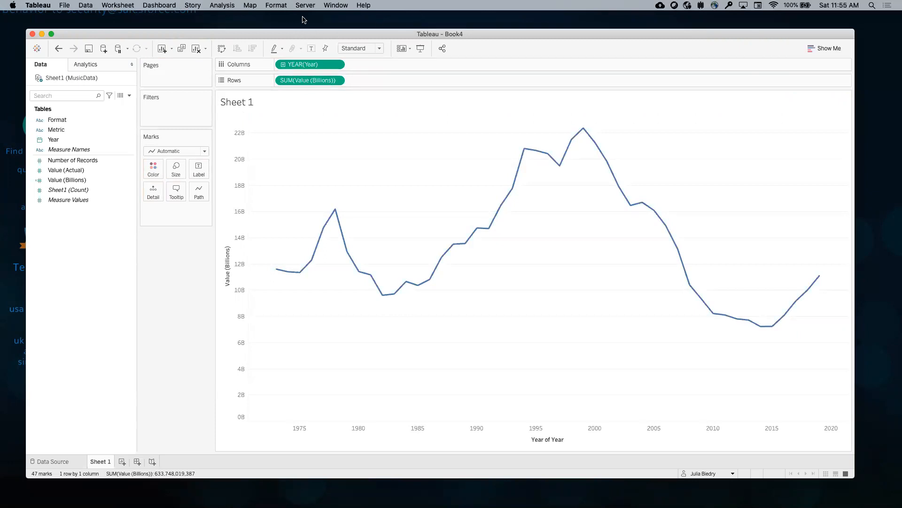
Convert the line chart to a continuous area chart using Show Me and close the chart chooser
left_click(817, 48)
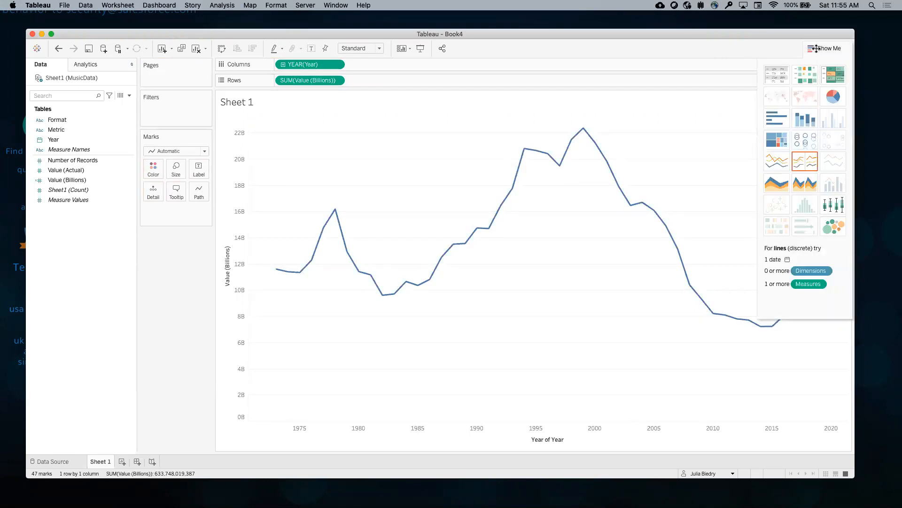
left_click(779, 188)
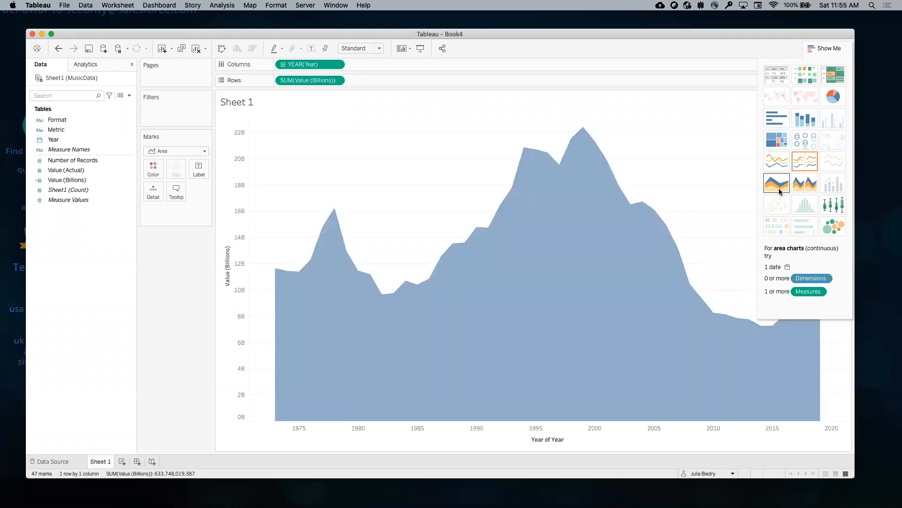
left_click(826, 49)
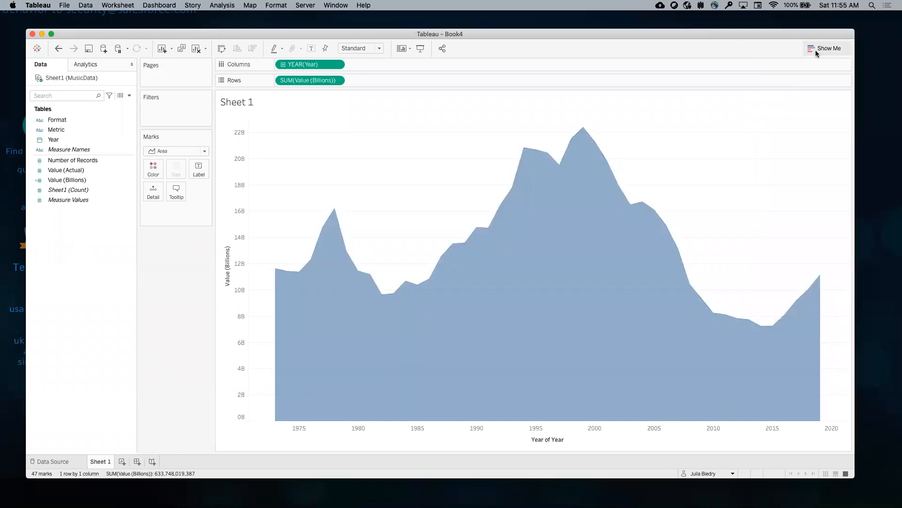
mouse_move(564, 139)
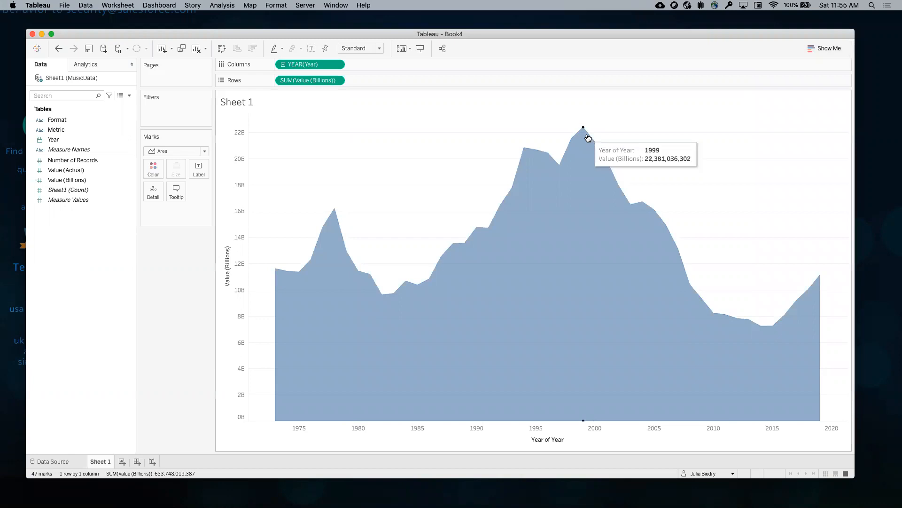
Remove the existing Metric filter from the MusicData data source filters
mouse_move(560, 165)
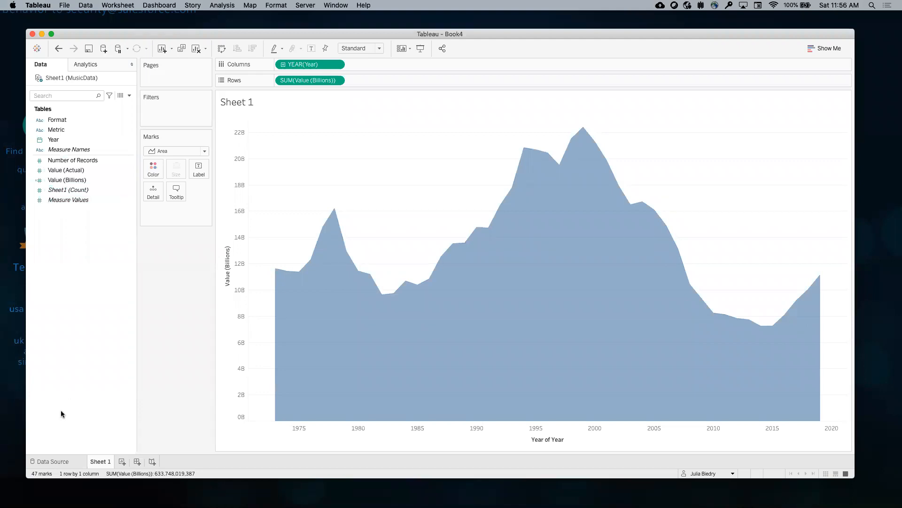
left_click(53, 462)
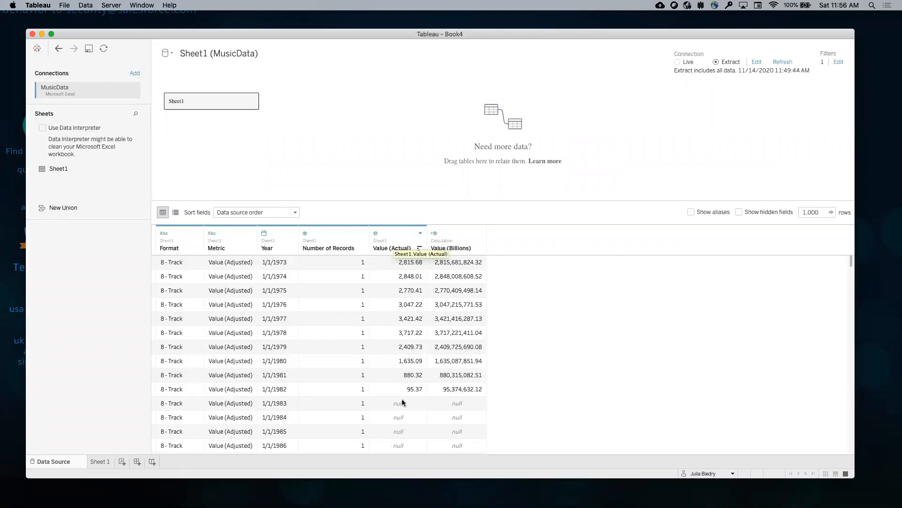
left_click(841, 64)
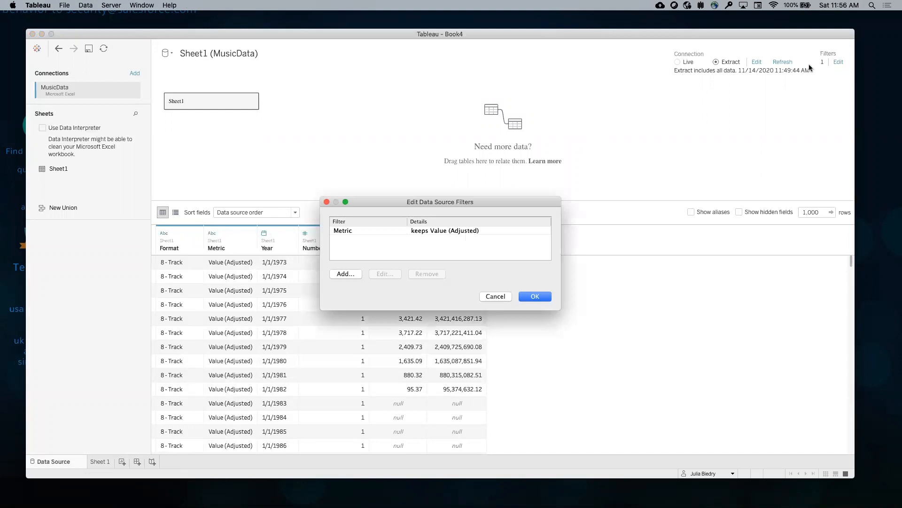
left_click(340, 232)
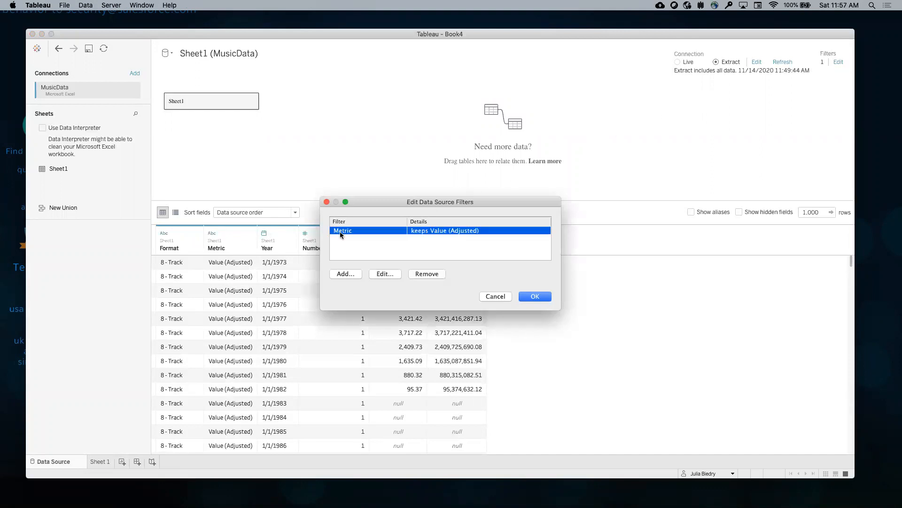
left_click(427, 274)
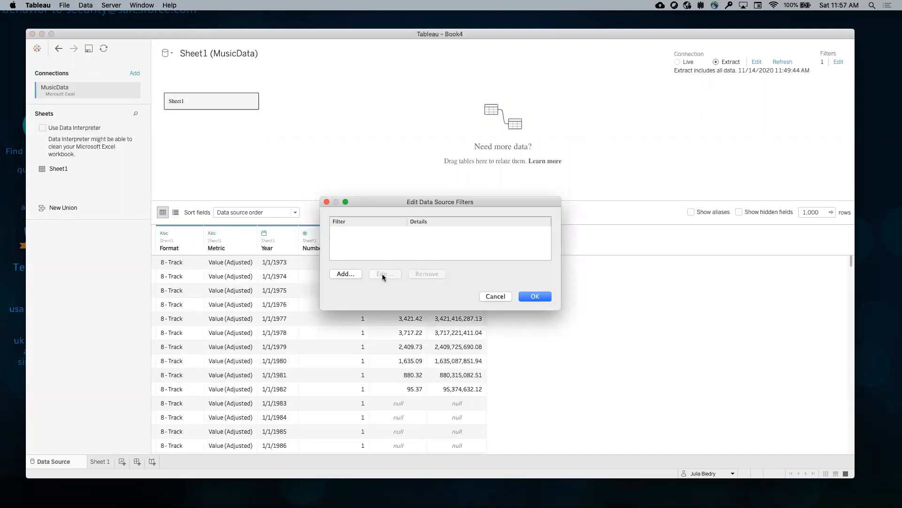
Add a data source filter on Metric that keeps only Value (Adjusted) and apply it
left_click(336, 275)
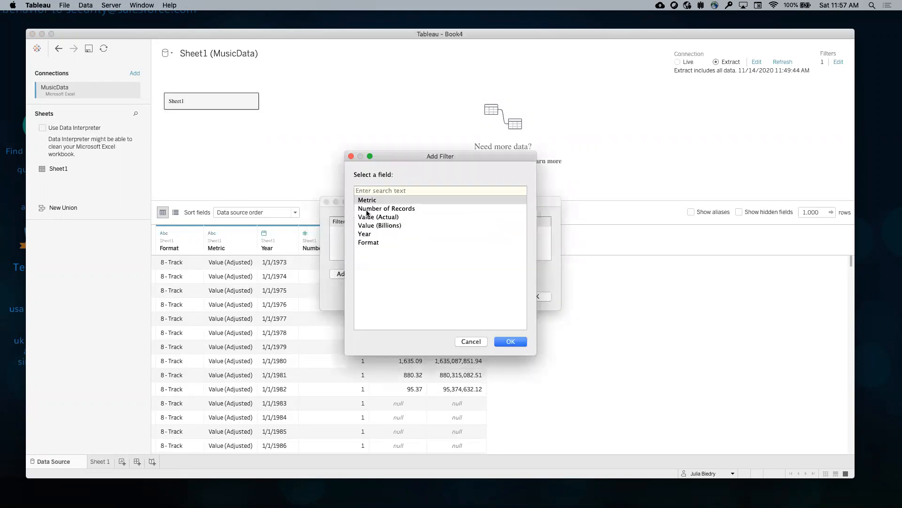
left_click(369, 201)
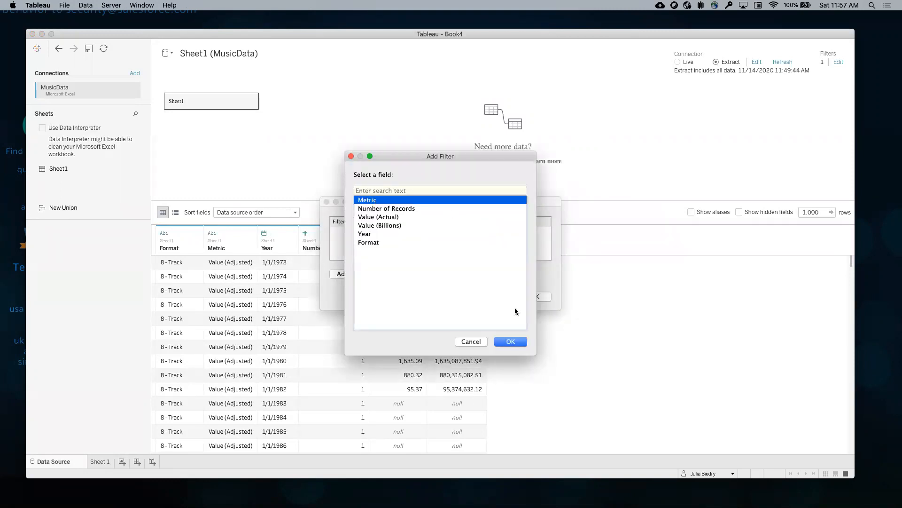
left_click(511, 342)
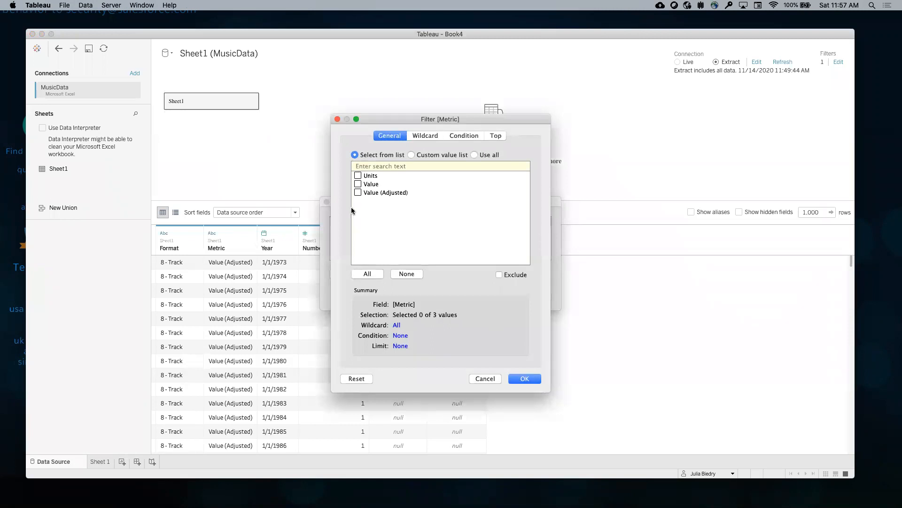
left_click(357, 194)
left_click(525, 379)
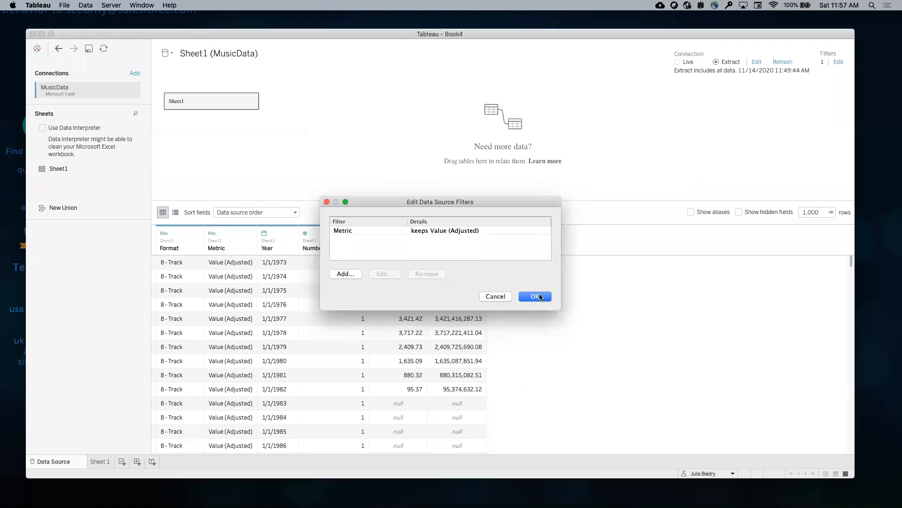
left_click(540, 296)
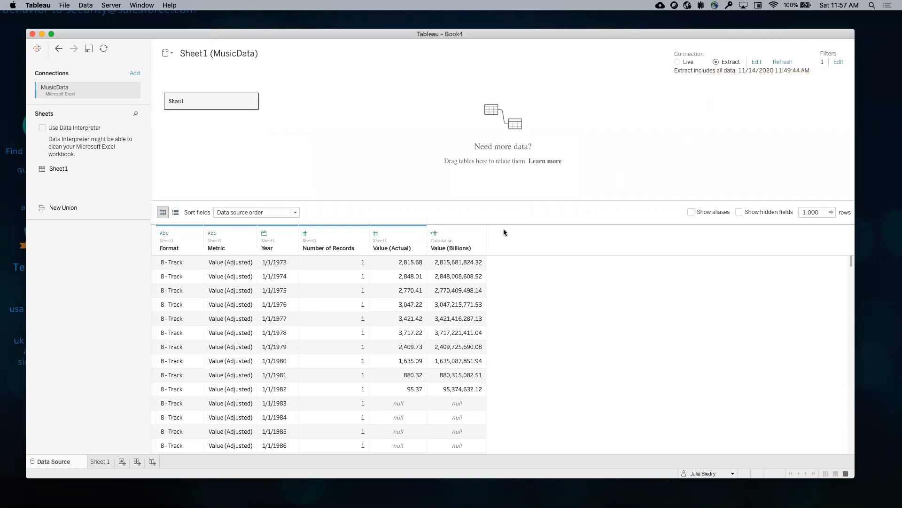
Review the data source filter on Metric and the fields available for adding another data source filter
left_click(102, 462)
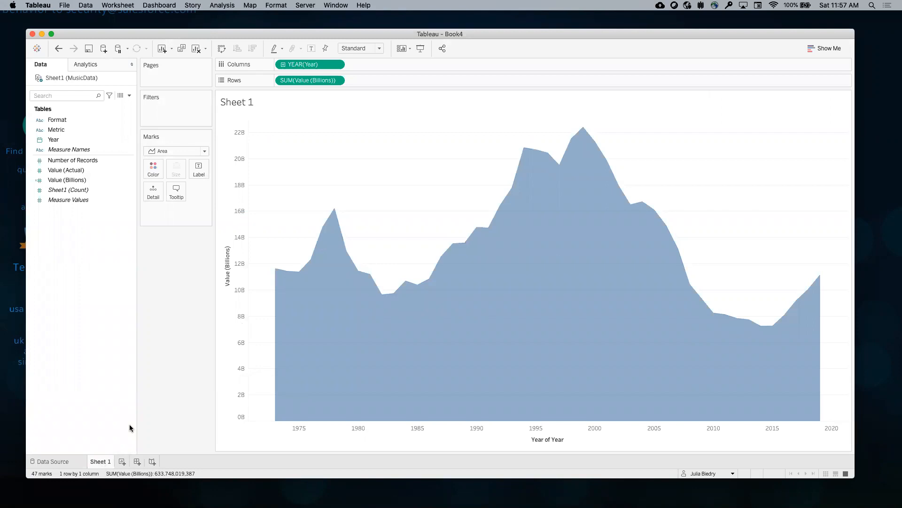
left_click(49, 463)
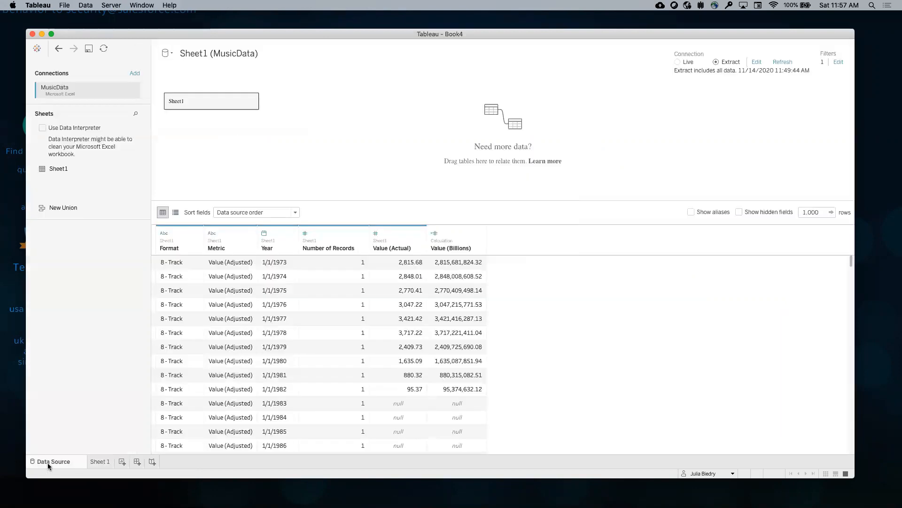
left_click(837, 61)
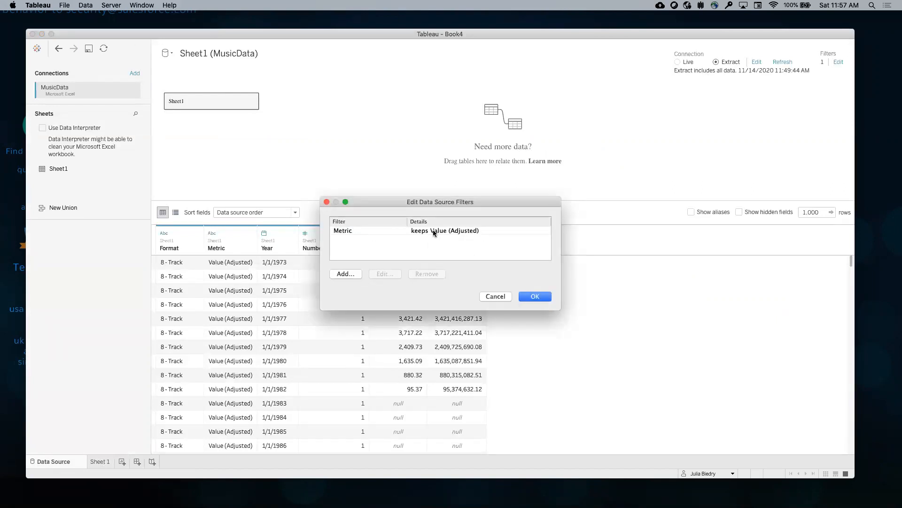
left_click(369, 231)
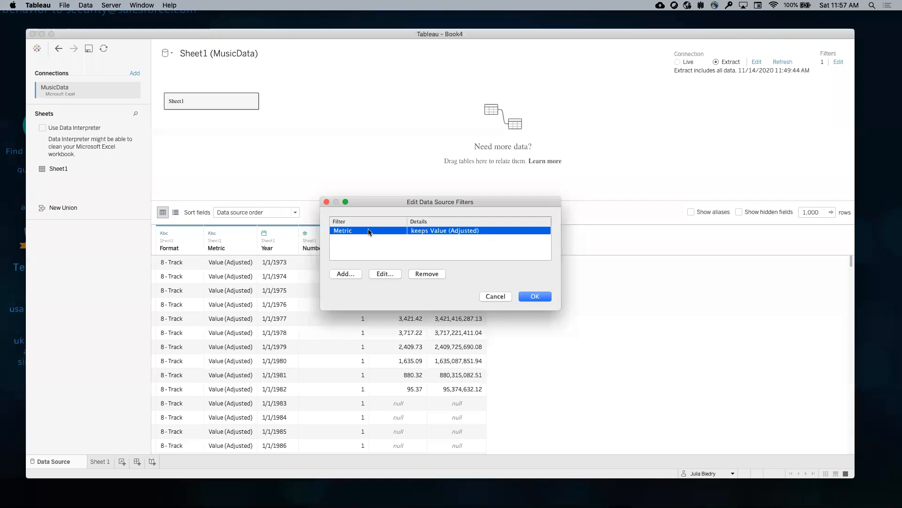
left_click(345, 275)
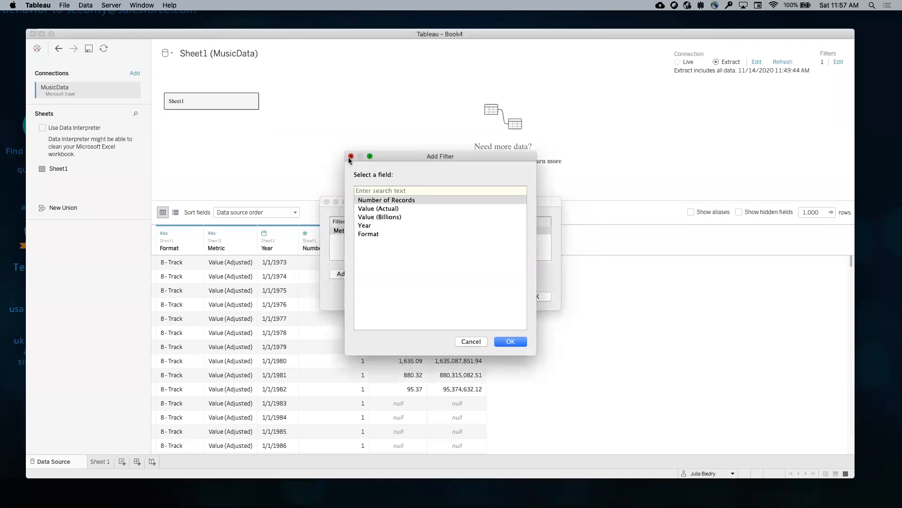
left_click(351, 156)
left_click(347, 273)
left_click(351, 156)
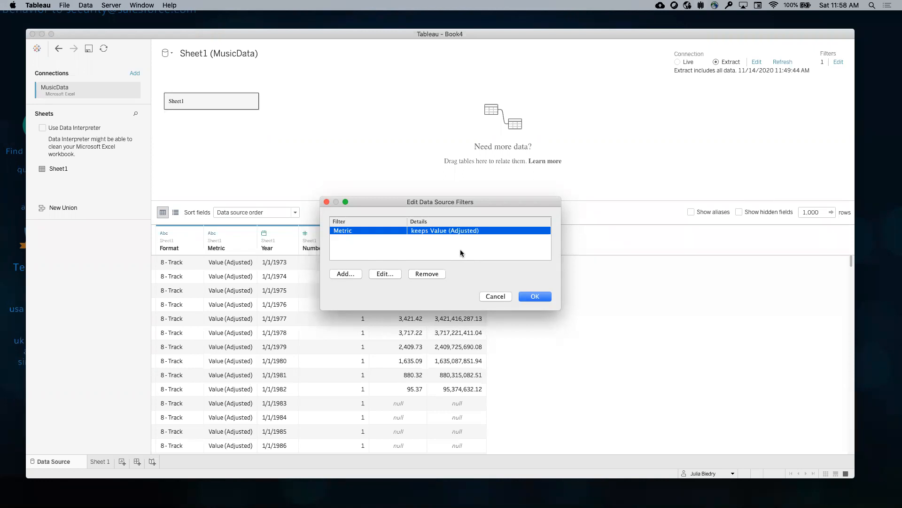
left_click(523, 295)
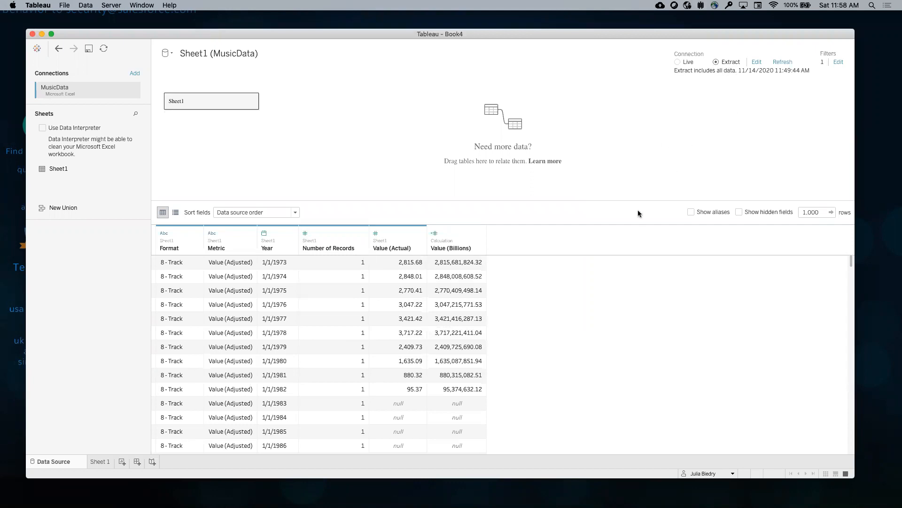
Add a new blank worksheet and keep the Year field's data type as Date
left_click(99, 461)
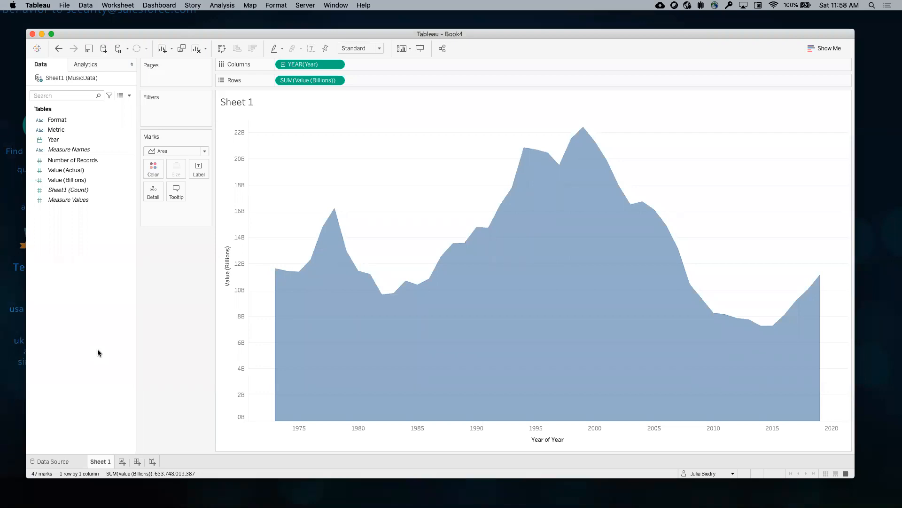
left_click(121, 461)
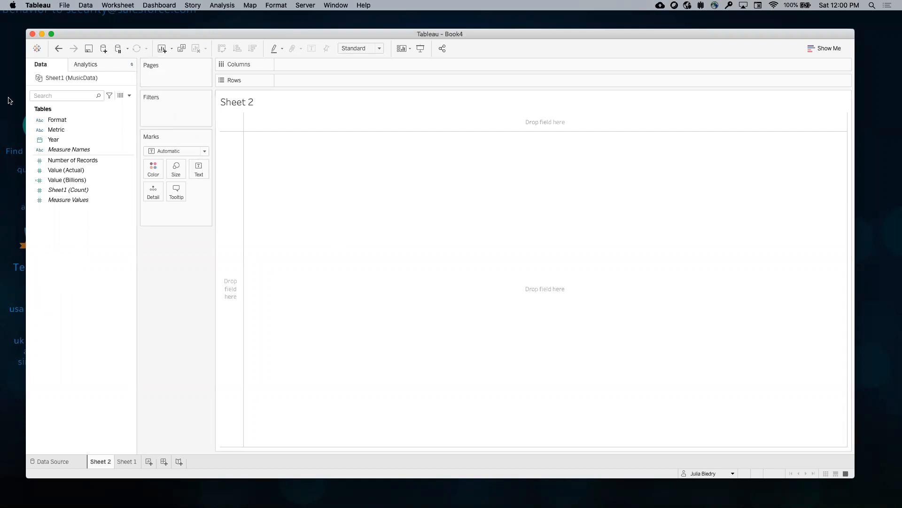
left_click(39, 141)
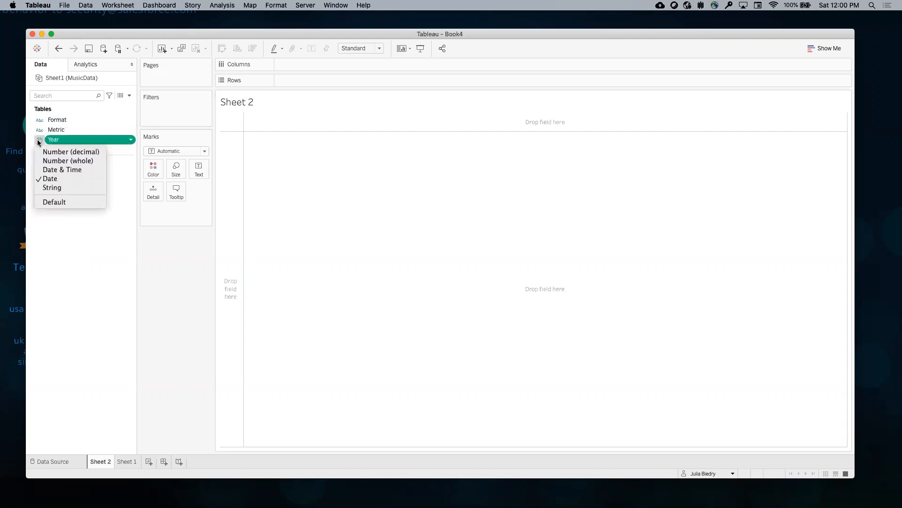
left_click(60, 179)
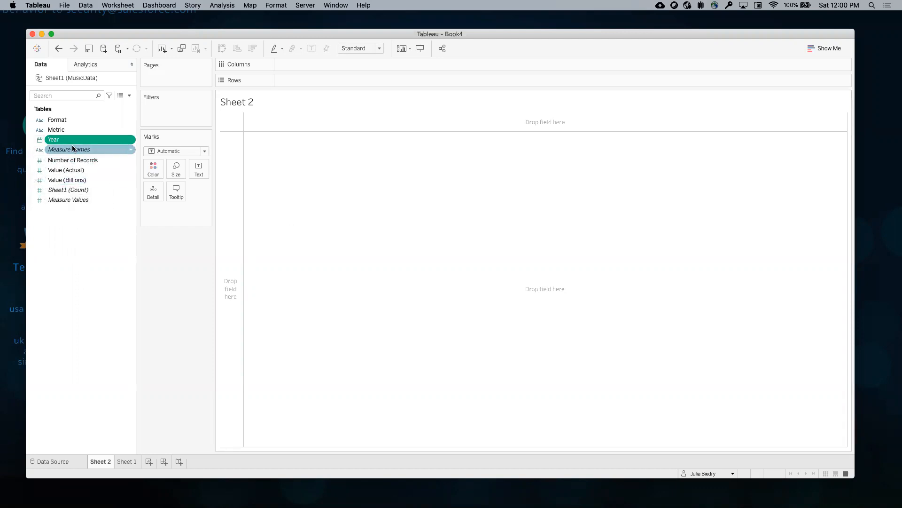
left_click(72, 170)
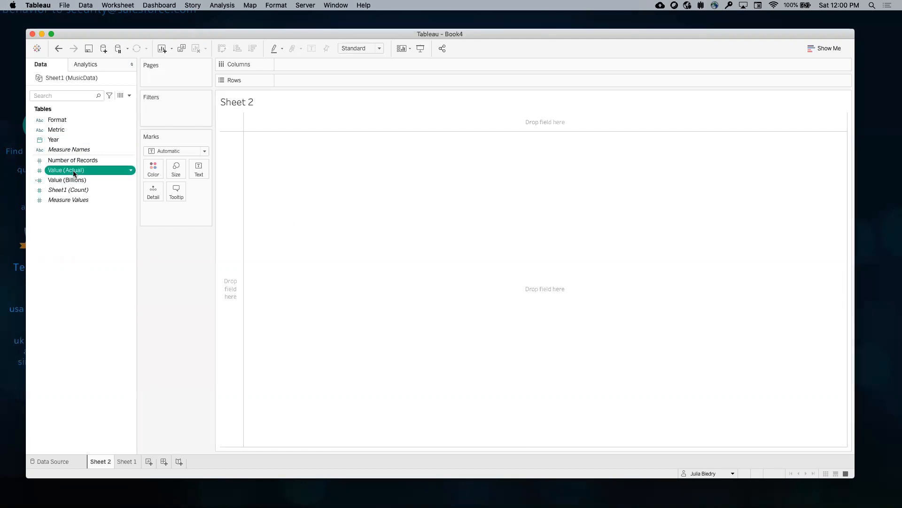
left_click(132, 172)
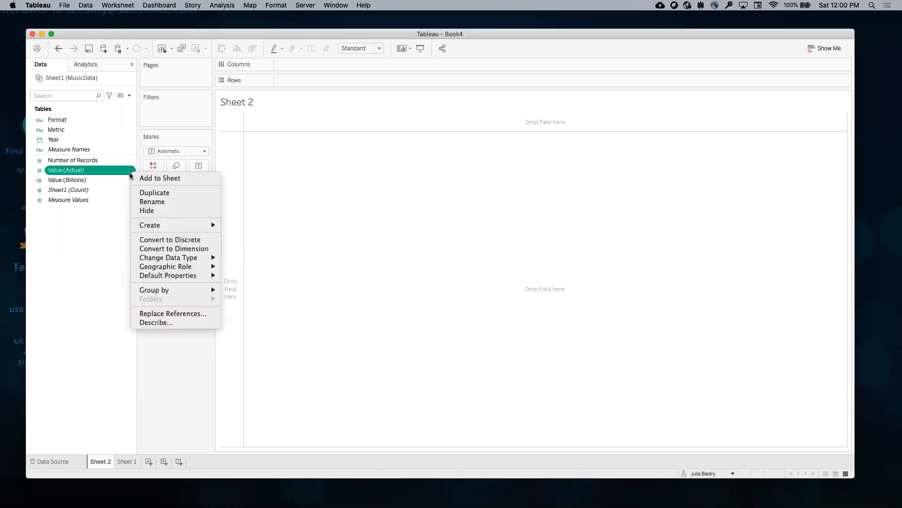
mouse_move(142, 225)
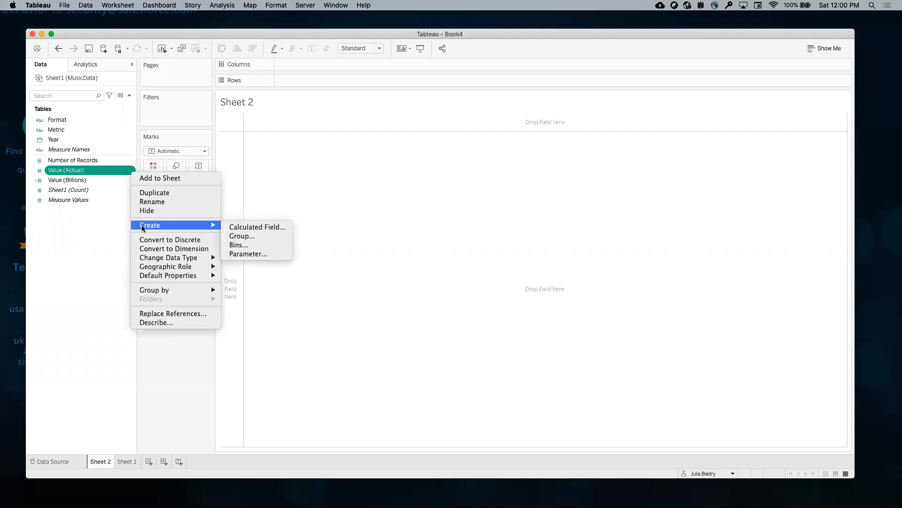
left_click(249, 227)
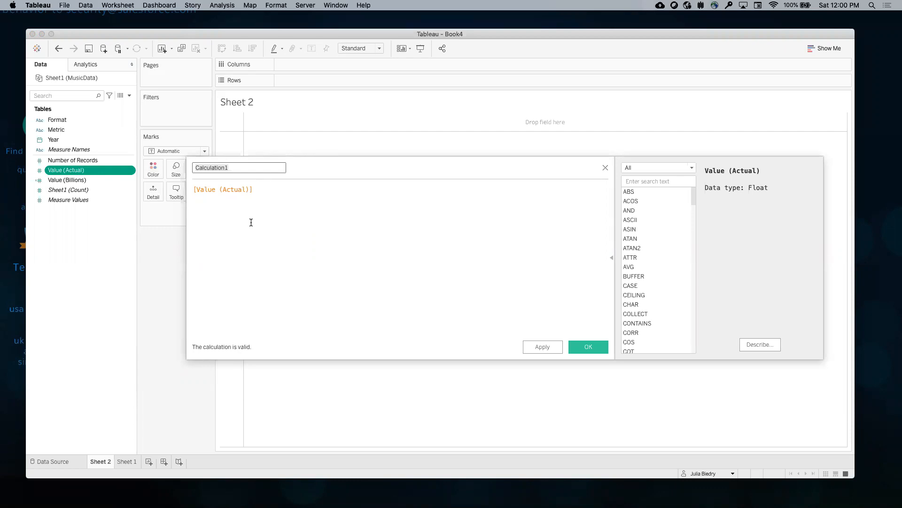
left_click(606, 168)
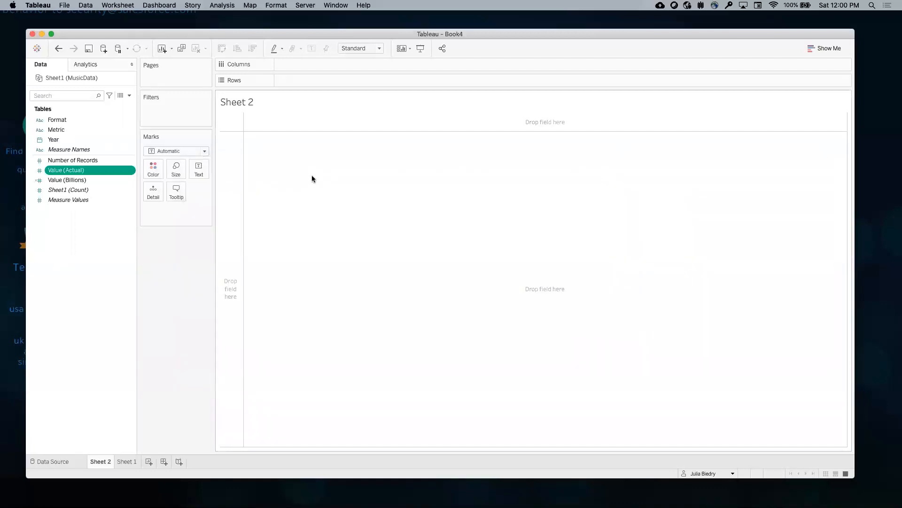
Review the data type options of the Year field, leaving Date selected
left_click(39, 141)
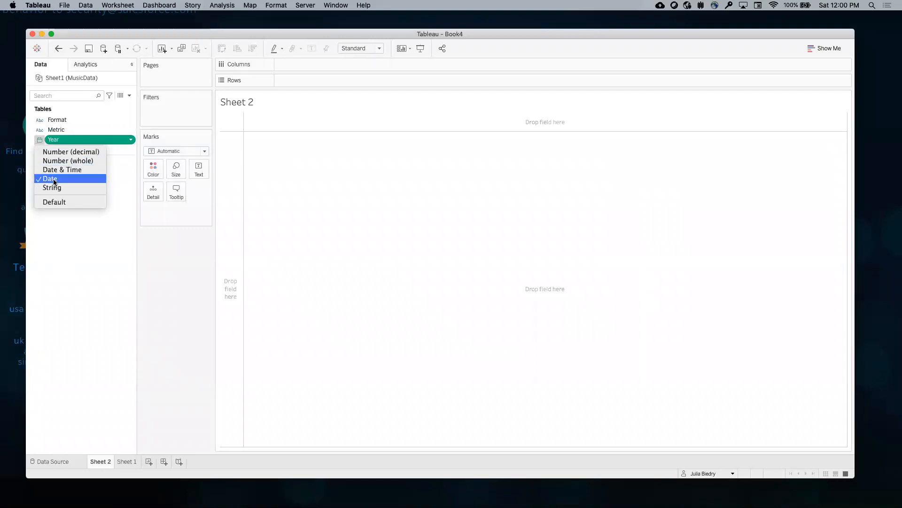
left_click(54, 181)
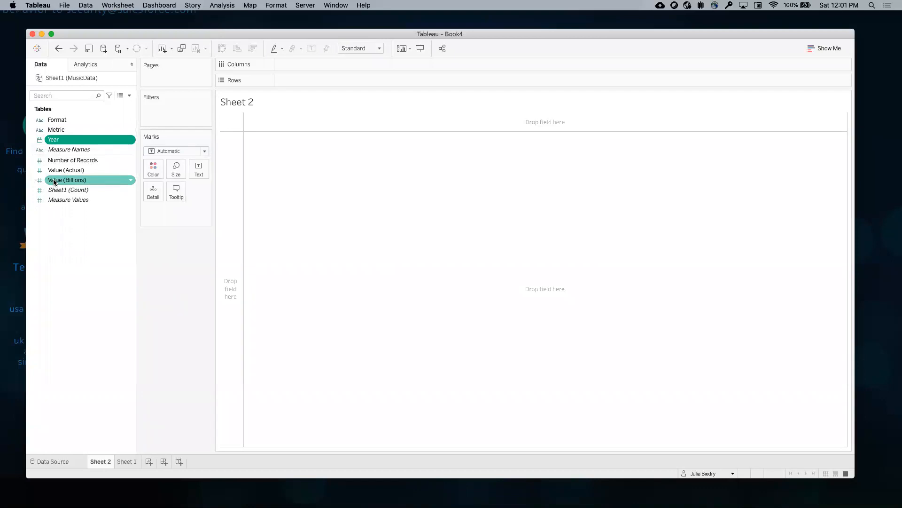
left_click(39, 139)
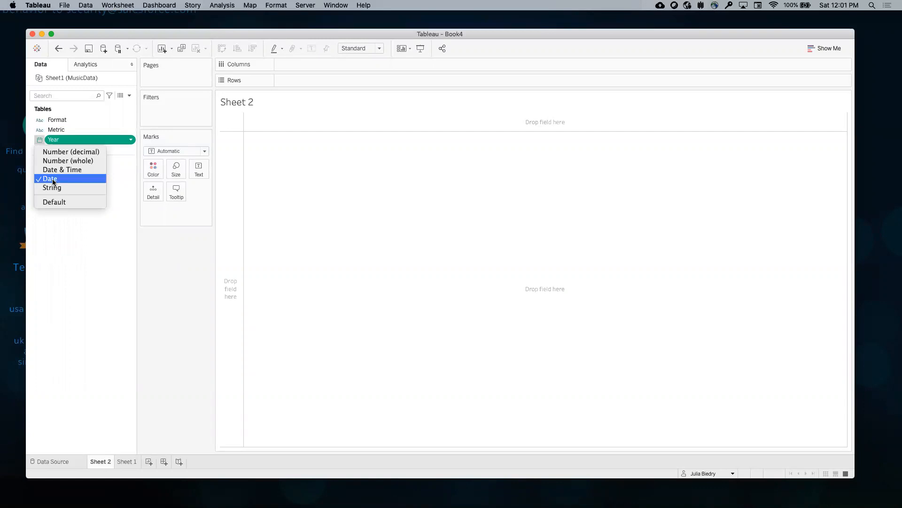
left_click(53, 180)
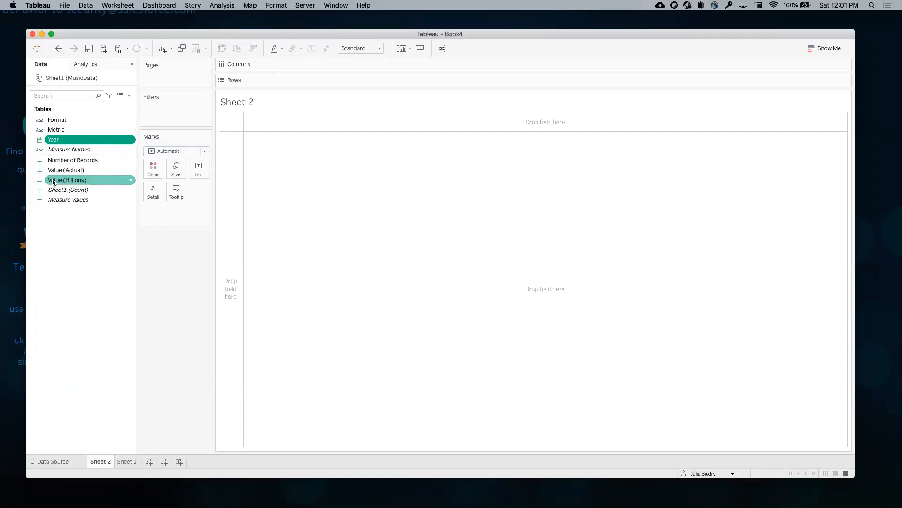
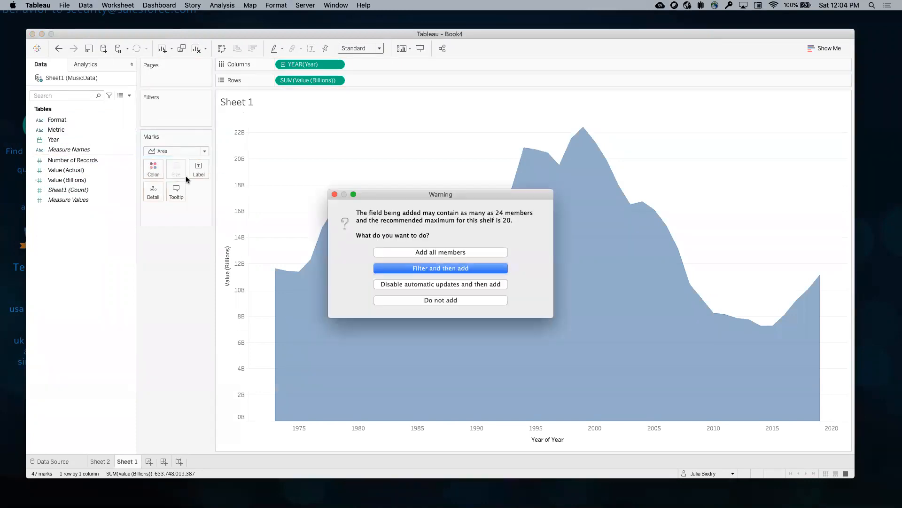
Color the Sheet 1 chart by all members of Format and change its mark type to Line
left_click(408, 251)
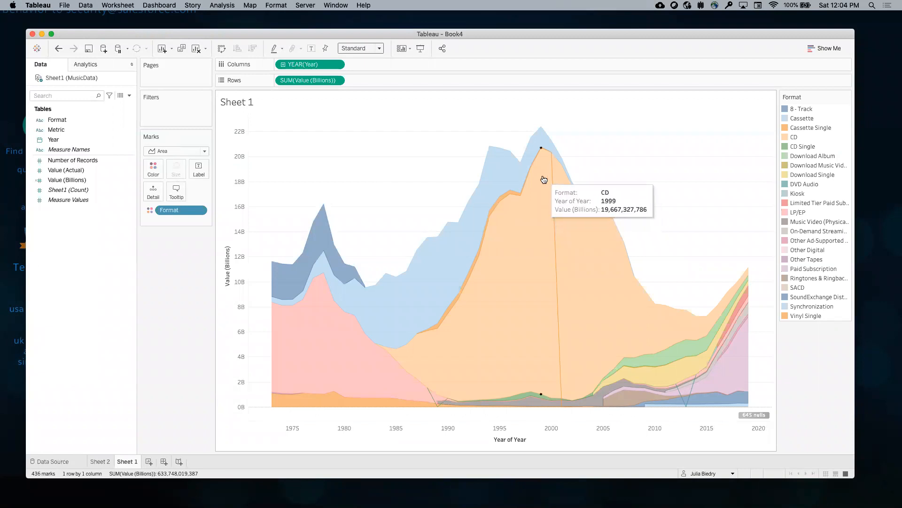
left_click(182, 153)
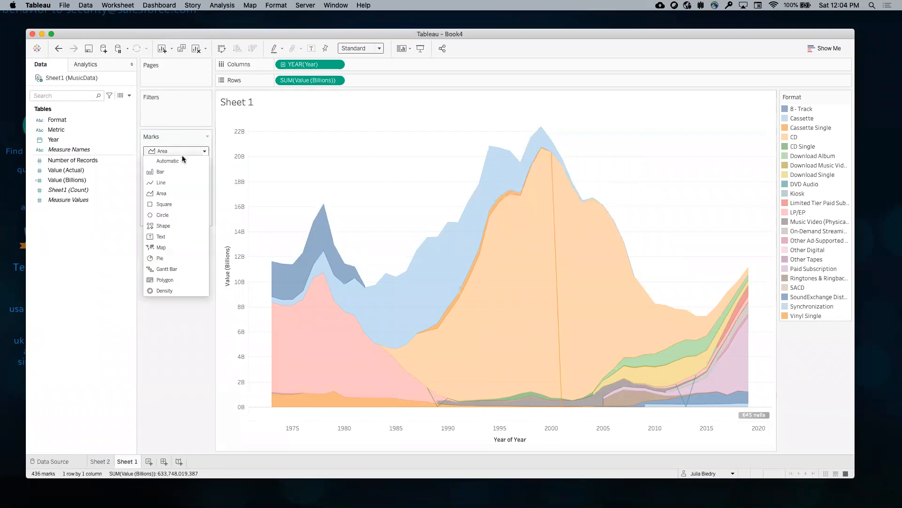
left_click(172, 182)
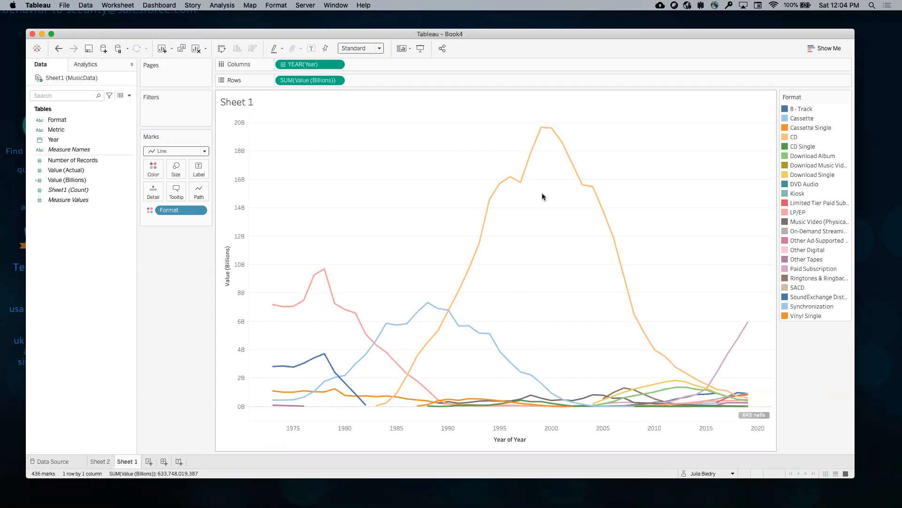
mouse_move(545, 131)
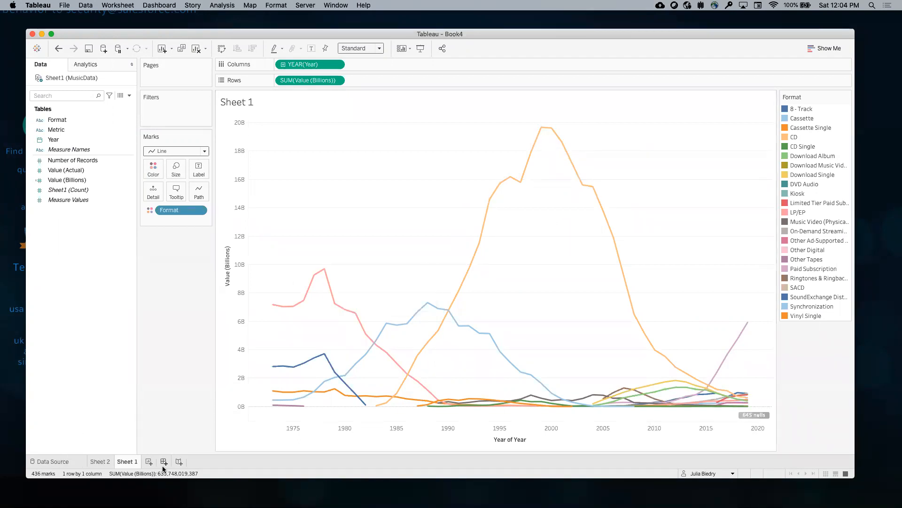
Move Sheet 1 ahead of Sheet 2 and rename it "Formats over Time"
left_click(105, 462)
mouse_move(117, 462)
left_mouse_down()
mouse_move(94, 461)
mouse_move(103, 463)
left_mouse_up()
double_click(103, 462)
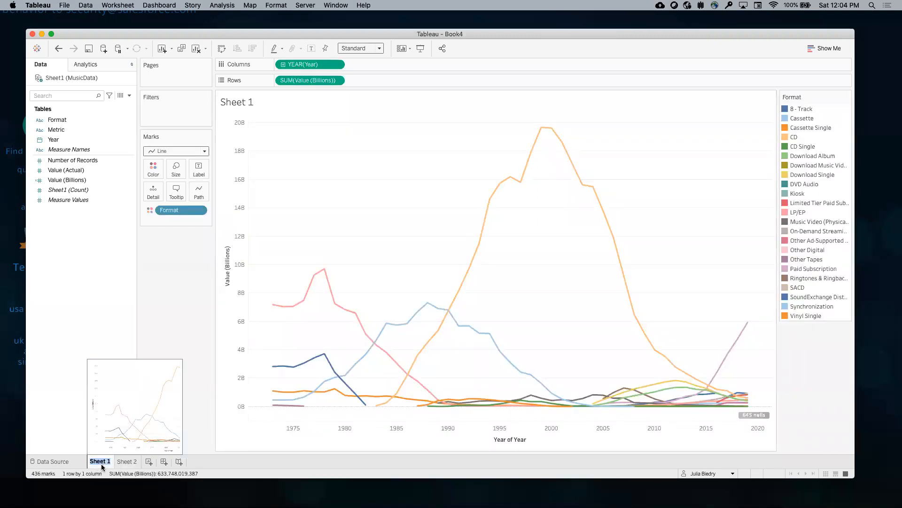
type("Formats over Time")
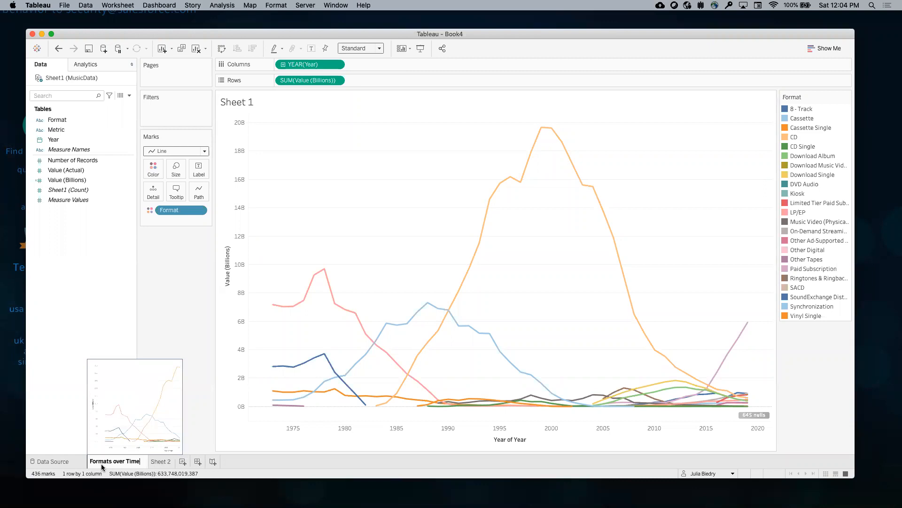
key("Return")
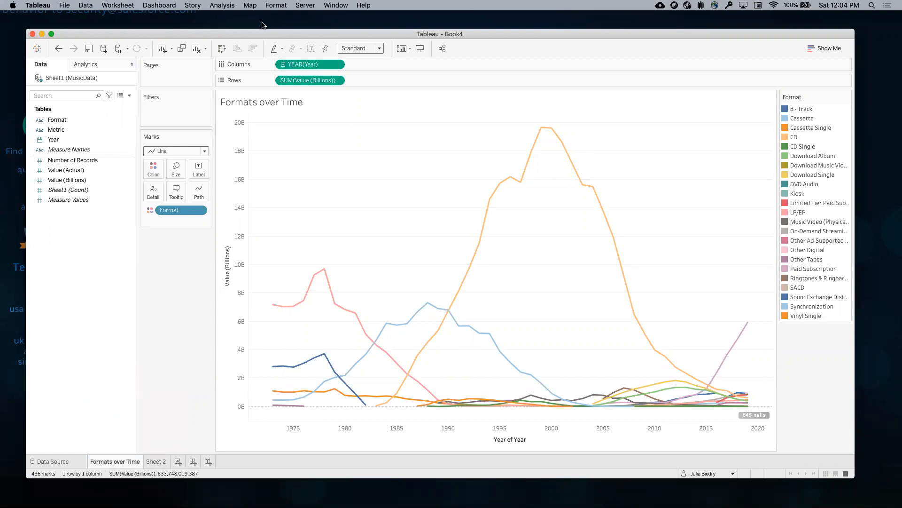
Build a bar chart of Value (Billions) by Format on Sheet 2, sorted in descending order and colored by Format
left_click(156, 462)
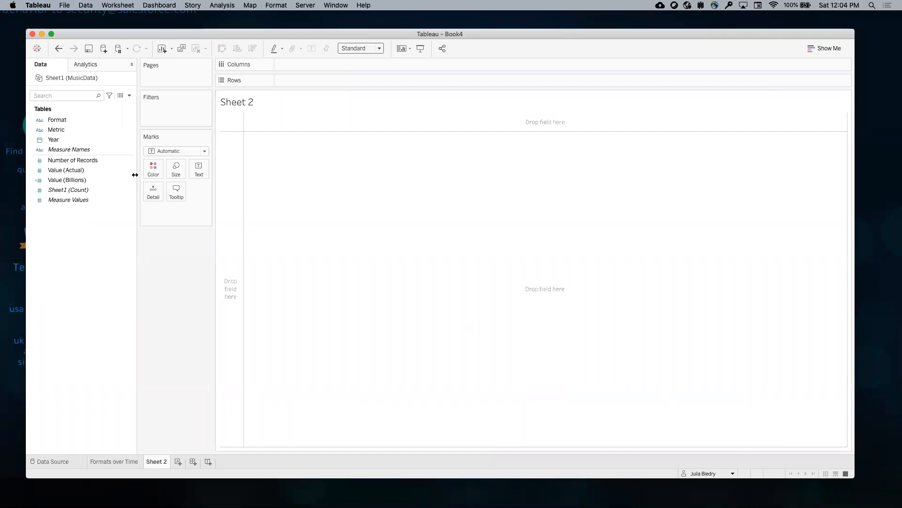
left_click_drag(71, 189, 295, 82)
mouse_move(78, 180)
left_mouse_down()
mouse_move(285, 81)
mouse_move(300, 64)
left_mouse_up()
left_click_drag(69, 120, 308, 80)
left_click(252, 48)
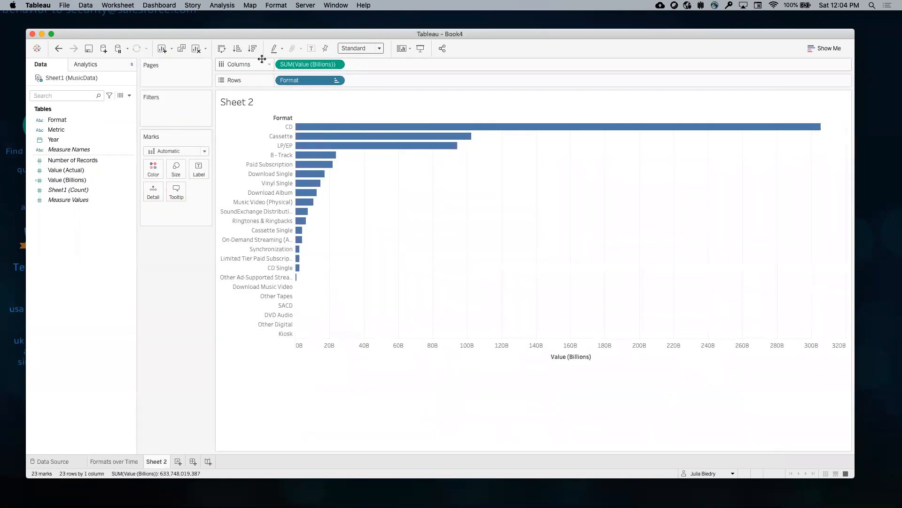
left_click_drag(74, 117, 146, 170)
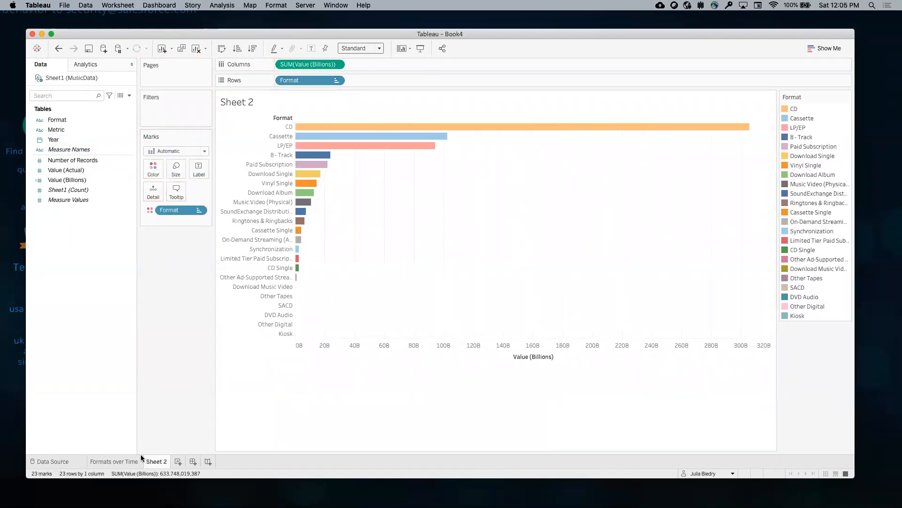
Assign the Hue Circle color palette to the Format members on the Formats over Time sheet
left_click(131, 462)
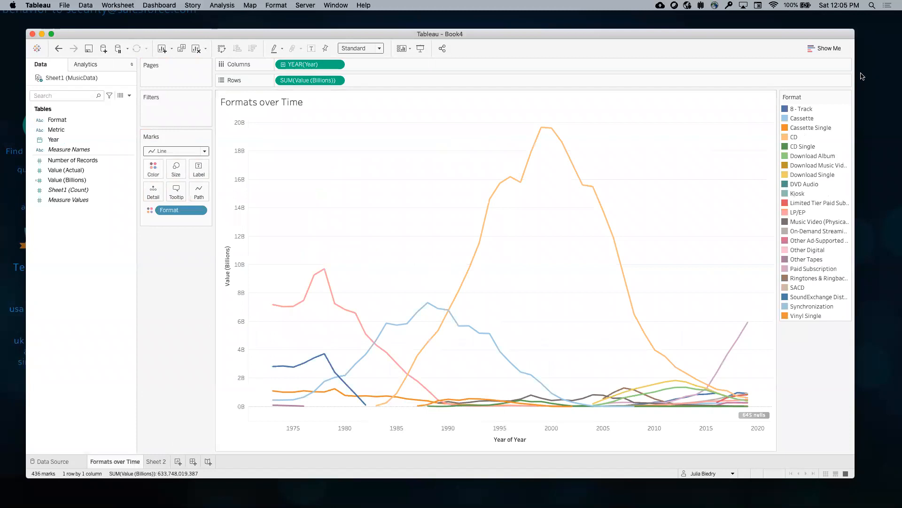
left_click(847, 96)
left_click(818, 107)
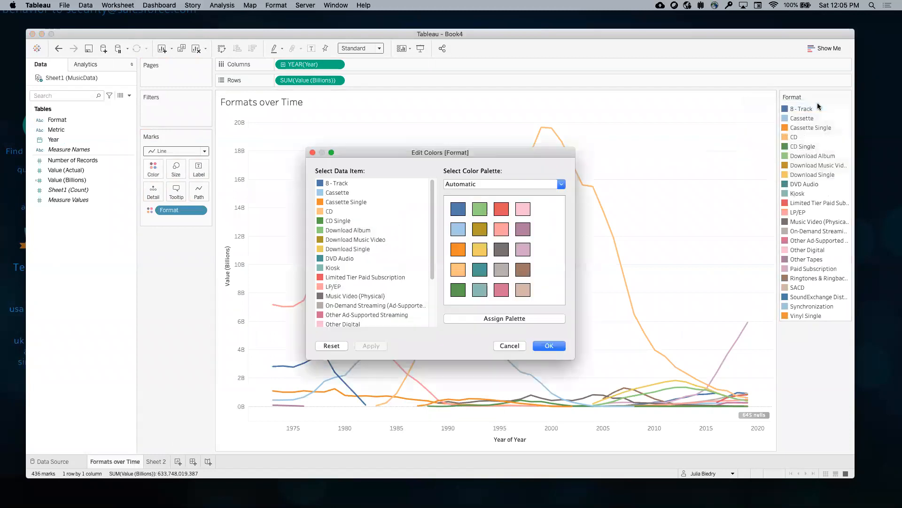
left_click(512, 184)
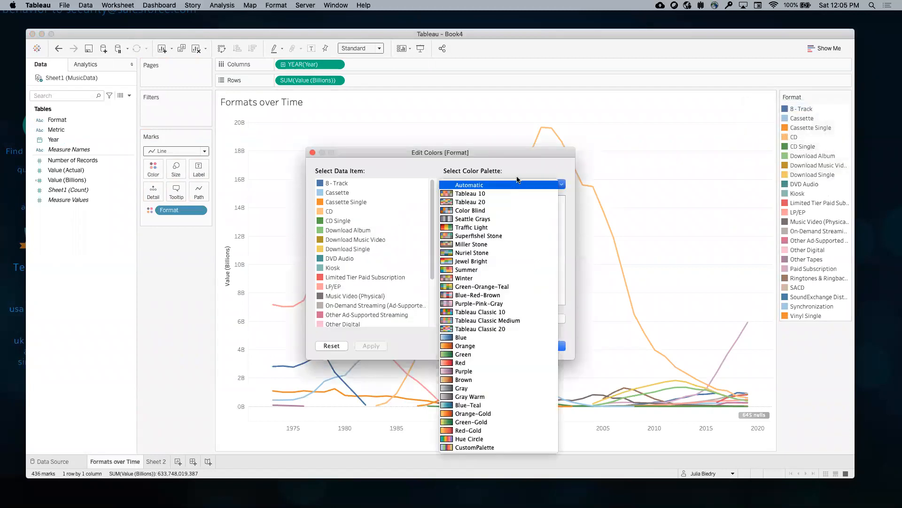
left_click(469, 438)
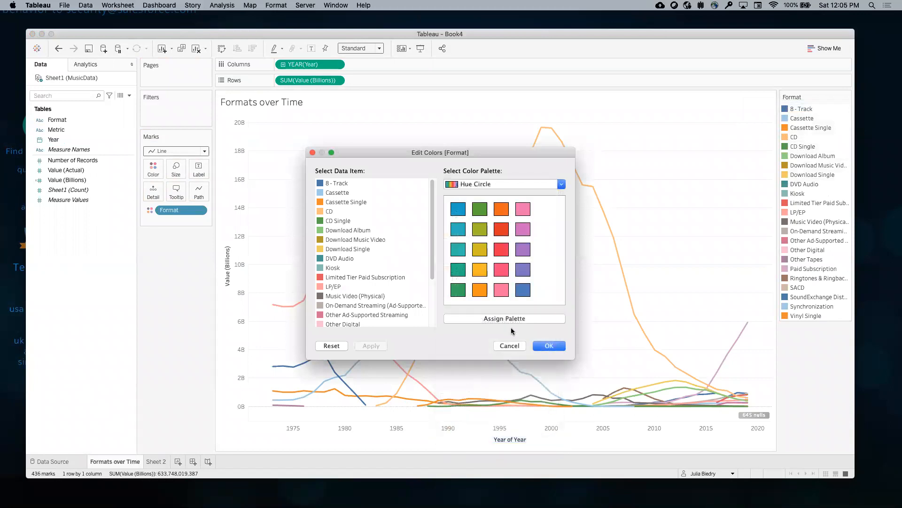
left_click(509, 319)
left_click(540, 346)
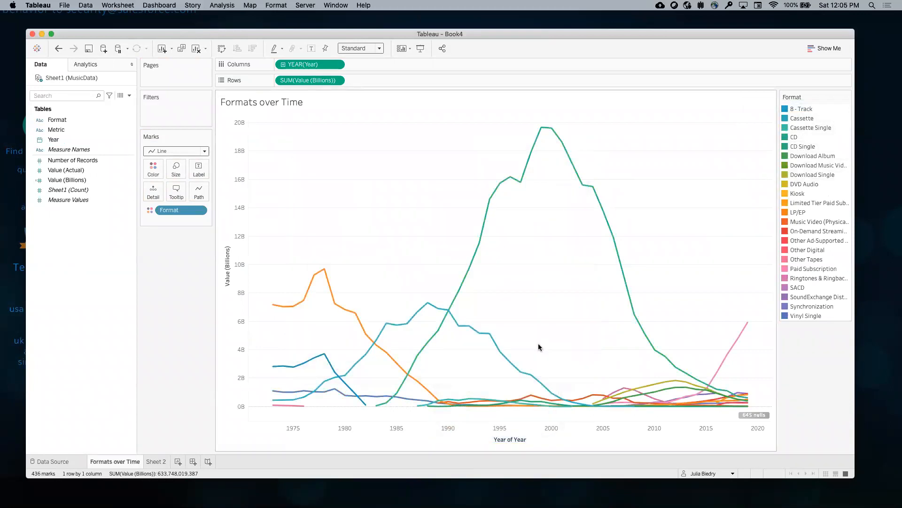
Label the bars on Sheet 2 with Value (Billions)
left_click(156, 461)
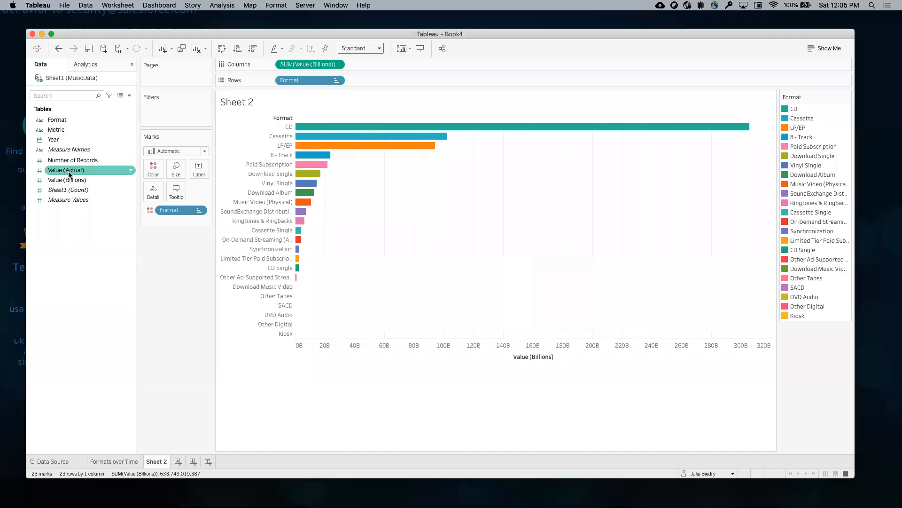
left_click_drag(68, 180, 194, 174)
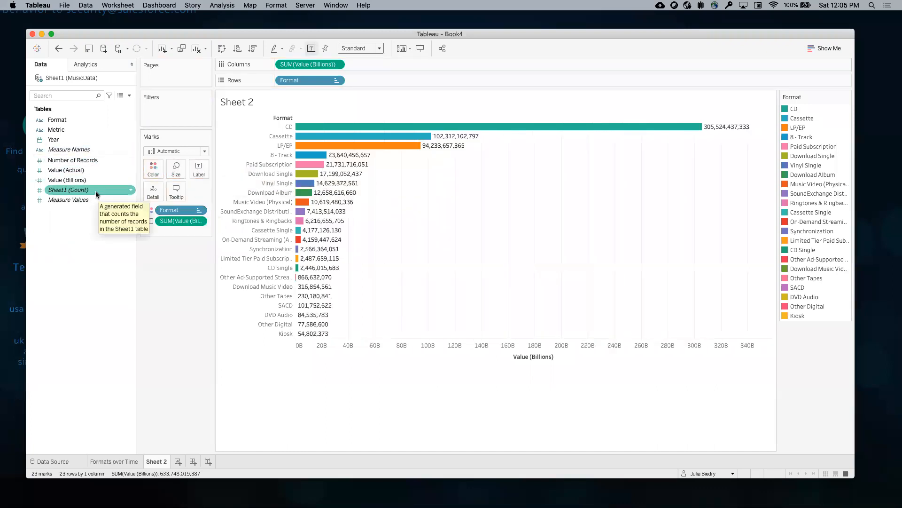
right_click(70, 182)
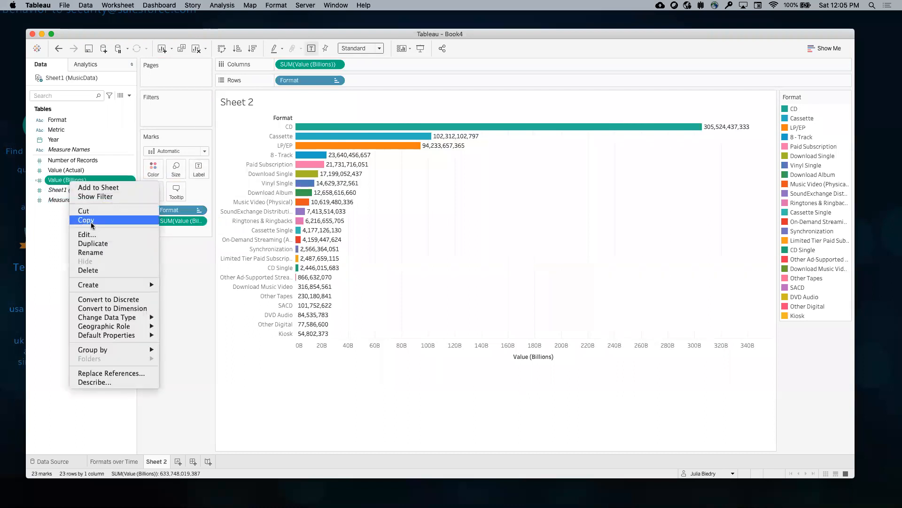
left_click(180, 269)
Format the Value (Billions) bar labels on Sheet 2 as custom currency in billions, in the style $0.00B
right_click(171, 222)
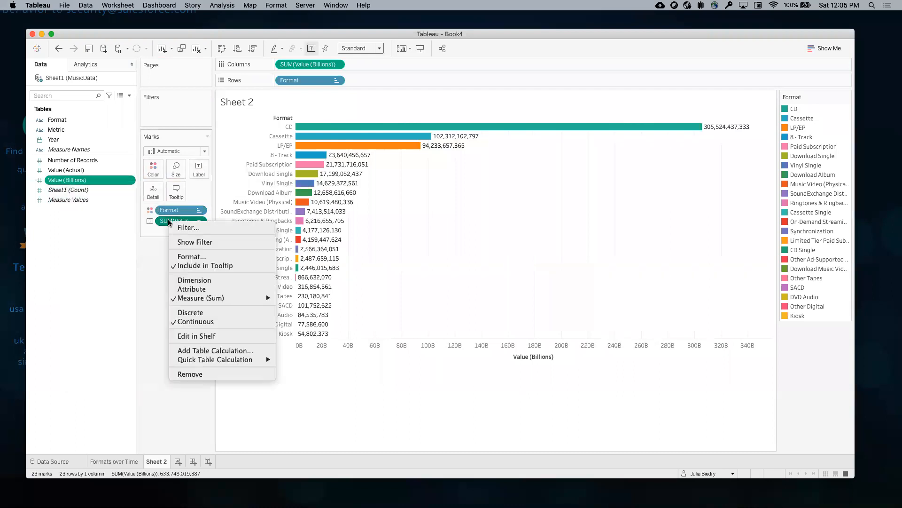
left_click(186, 257)
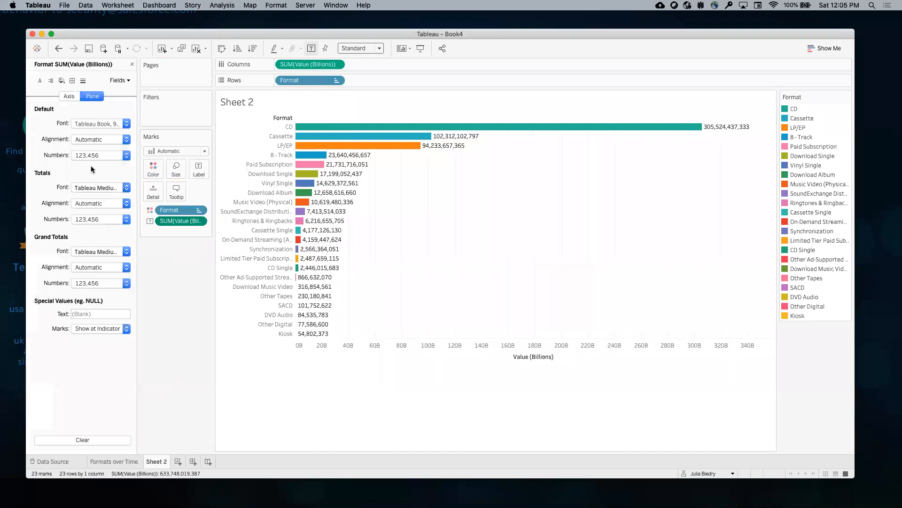
left_click(90, 156)
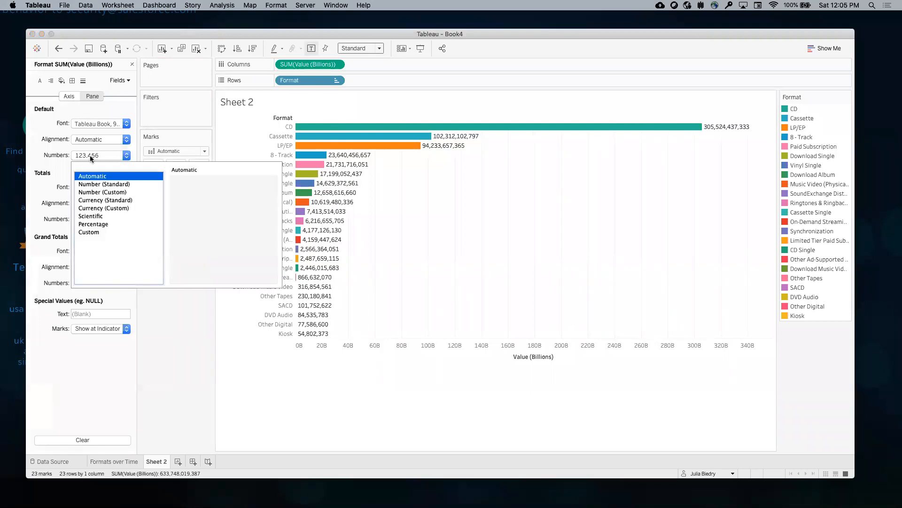
left_click(104, 208)
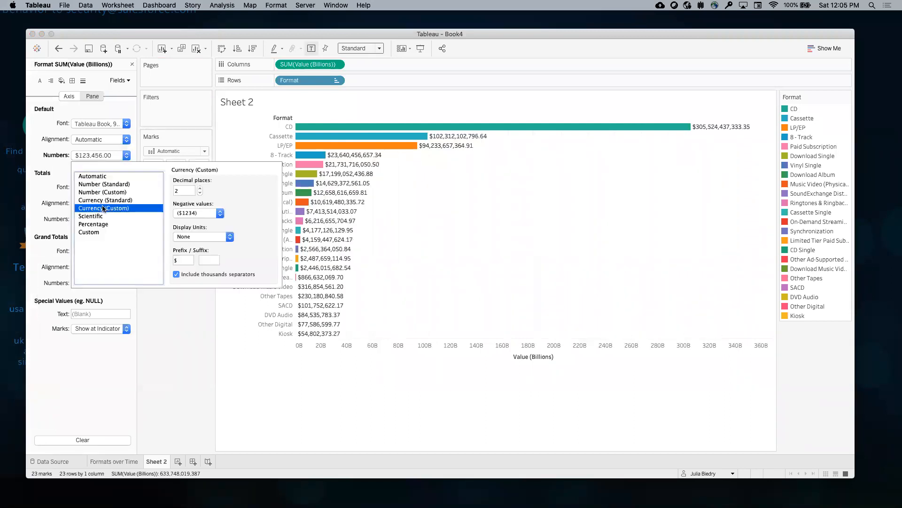
left_click(196, 235)
left_click(197, 261)
left_click(289, 374)
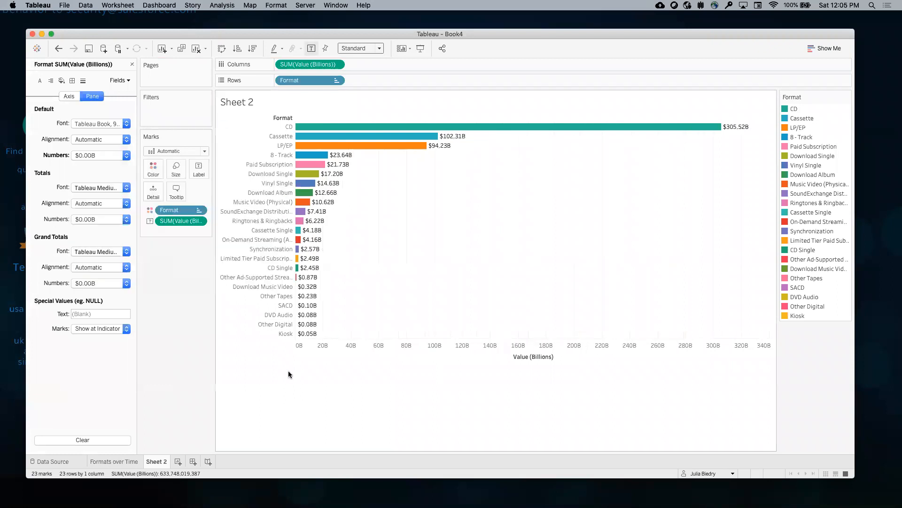
mouse_move(129, 463)
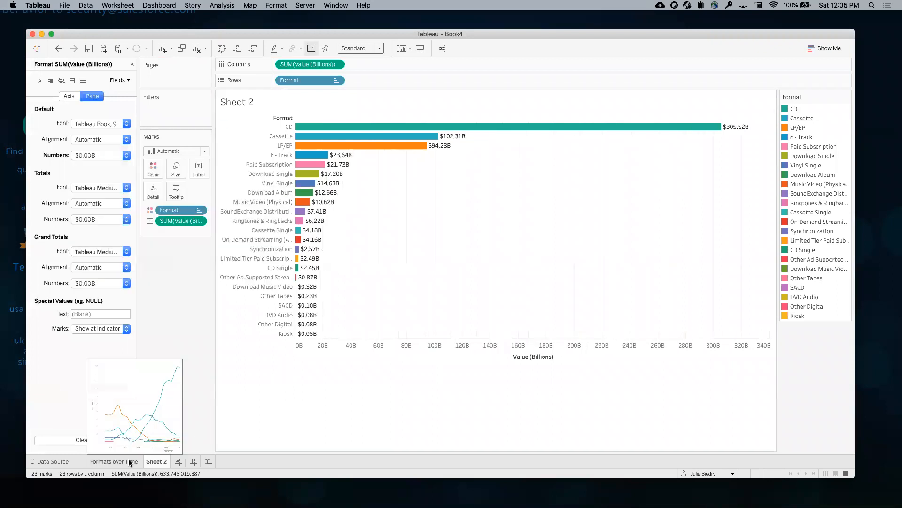
left_click(132, 64)
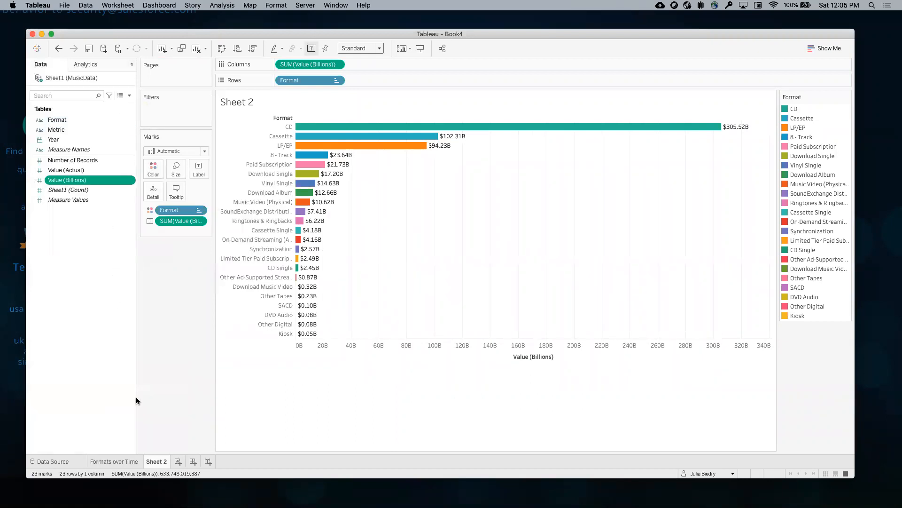
Change the mark type of the Formats over Time chart to Bar
left_click(126, 462)
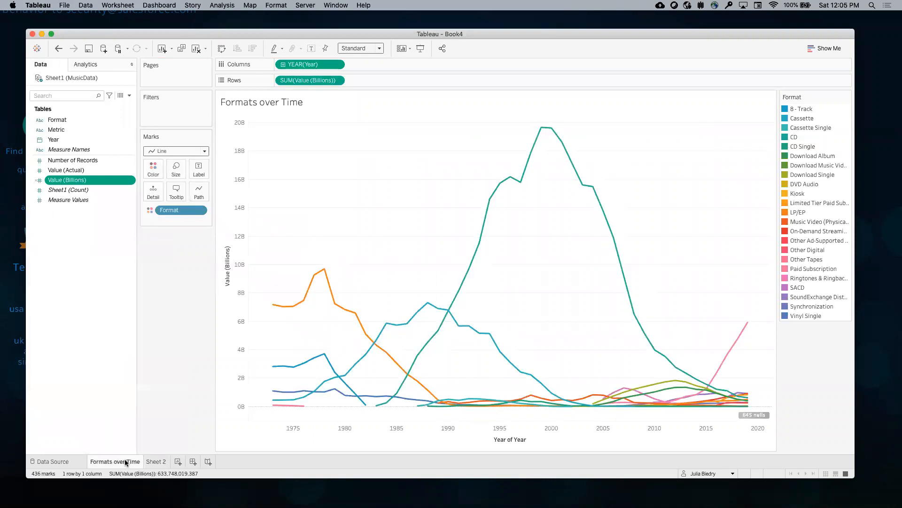
left_click(162, 151)
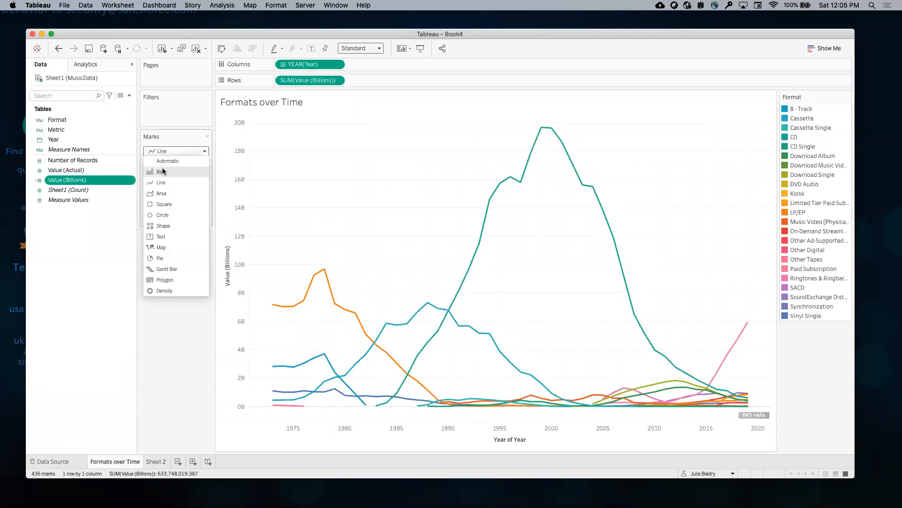
left_click(163, 171)
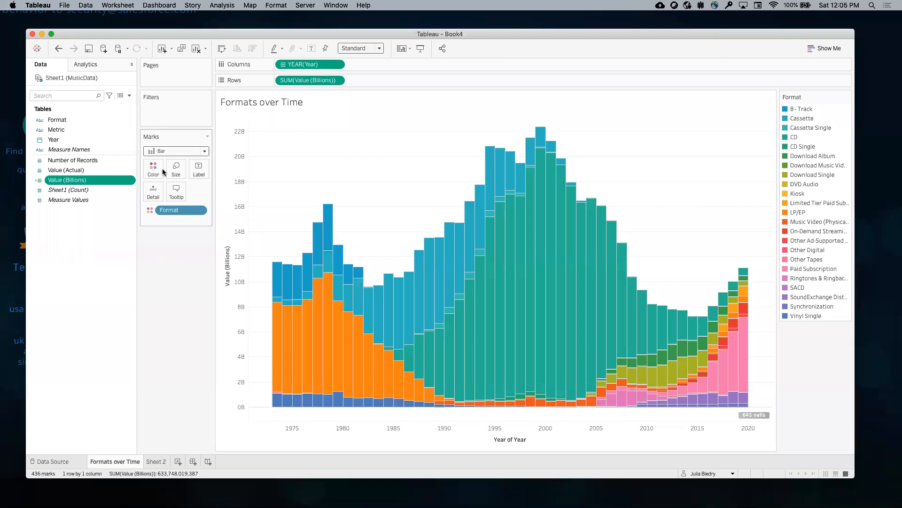
mouse_move(501, 201)
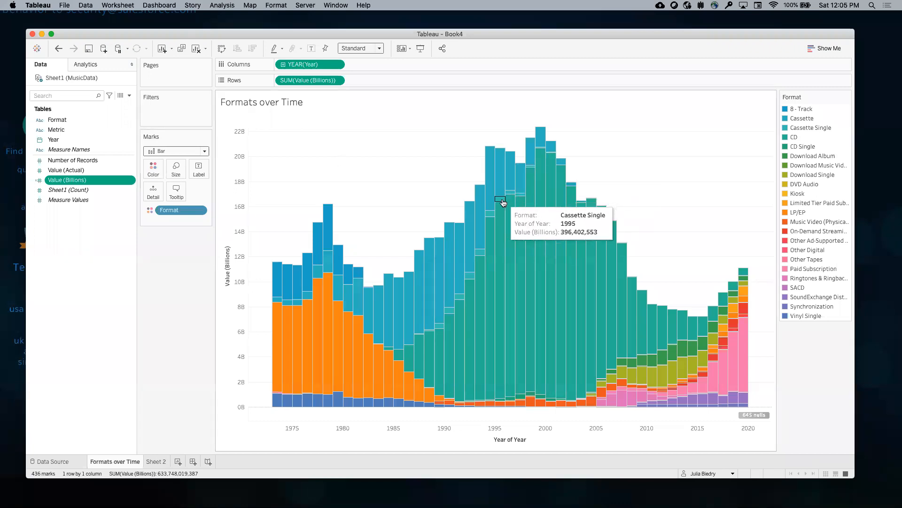
mouse_move(497, 185)
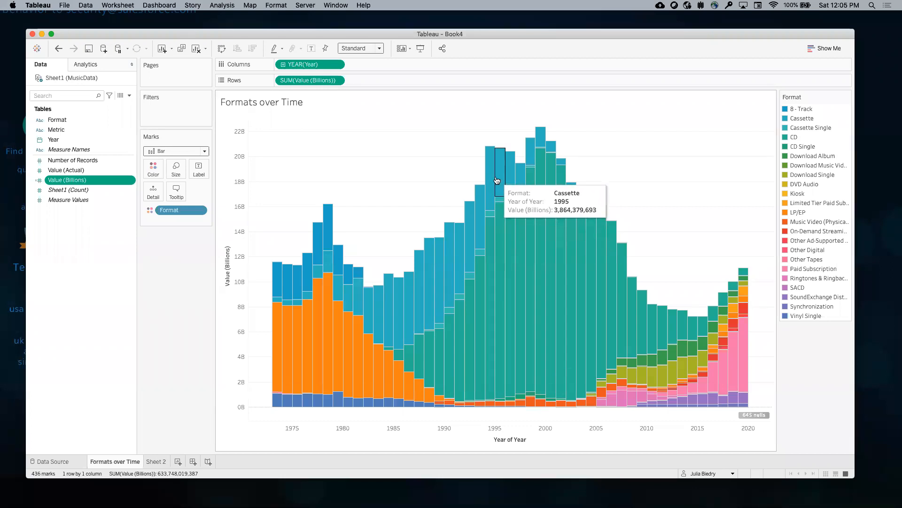
mouse_move(537, 164)
mouse_move(320, 291)
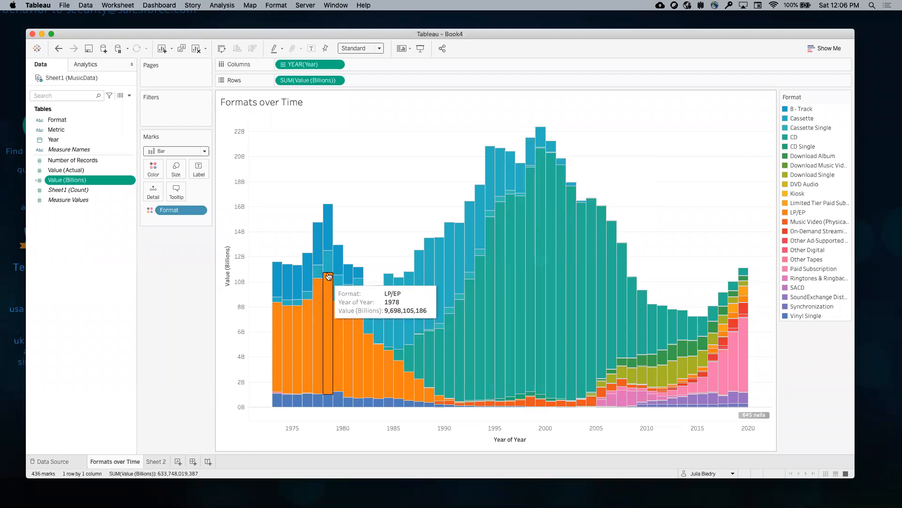
mouse_move(330, 235)
mouse_move(714, 331)
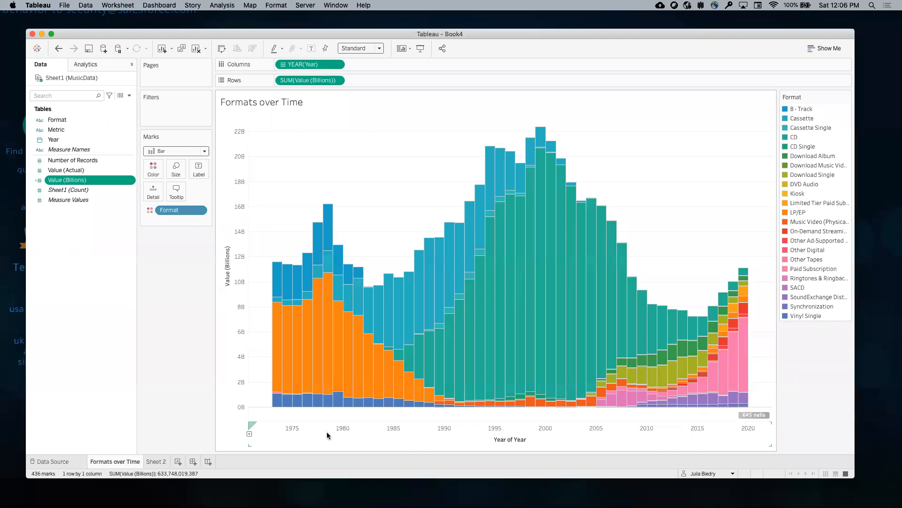
Create a new dashboard and place the Formats over Time sheet on it
left_click(192, 464)
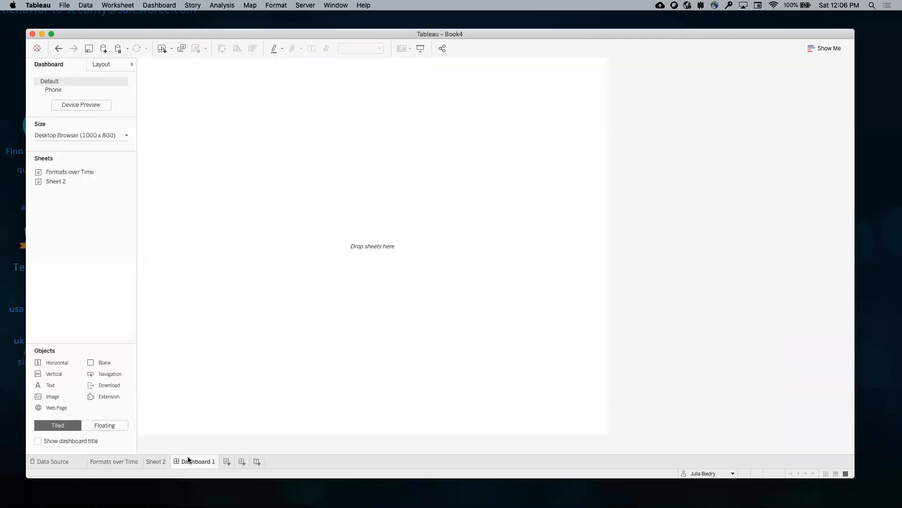
left_click_drag(60, 174, 177, 248)
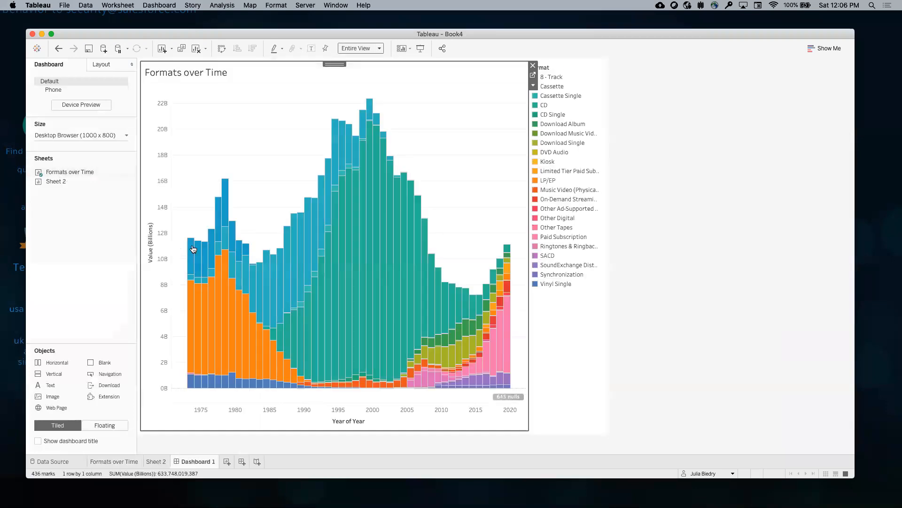
left_click(587, 332)
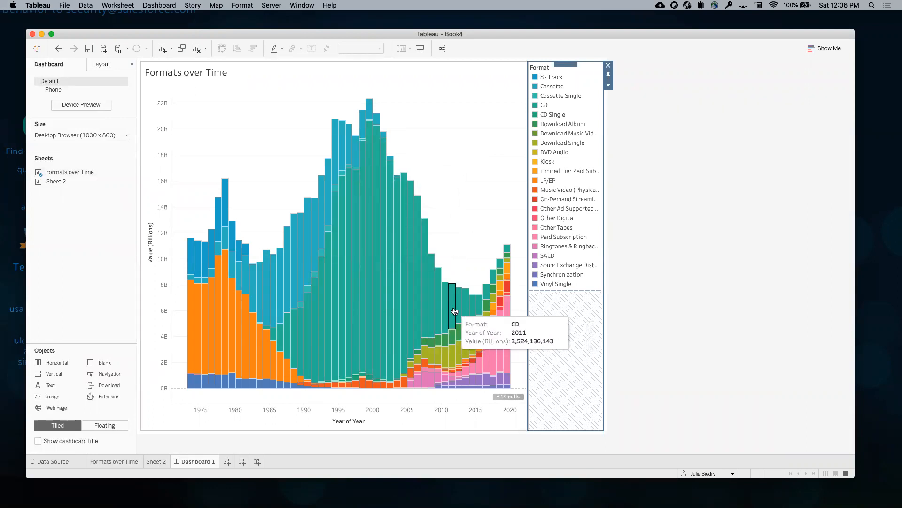
left_click(647, 136)
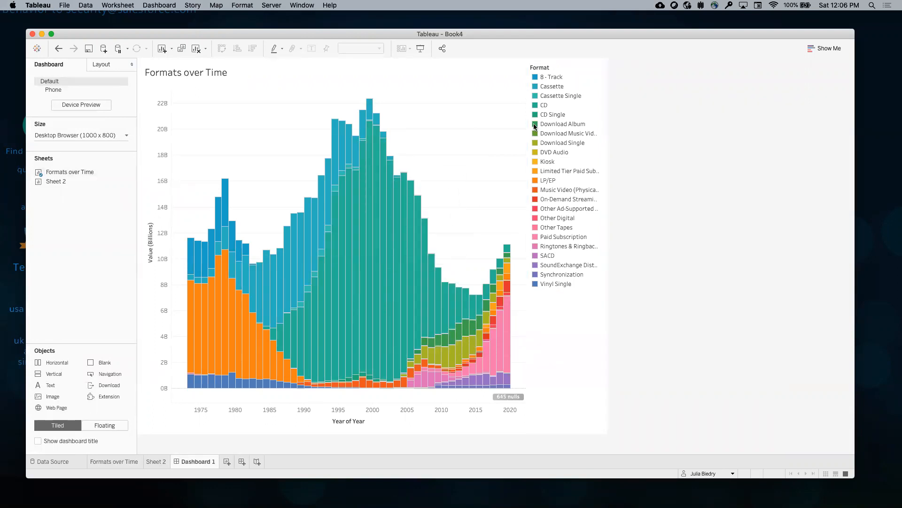
Duplicate the Sheet 2 worksheet
left_click(153, 462)
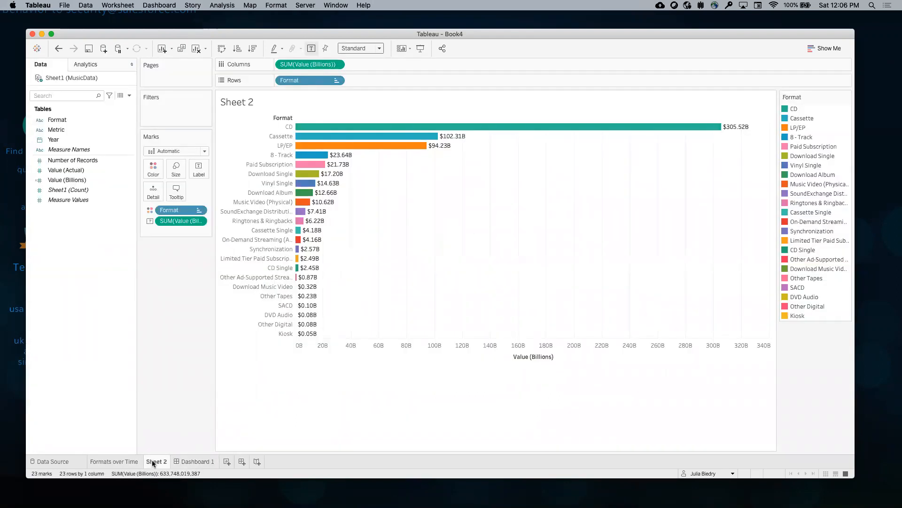
left_click(181, 463)
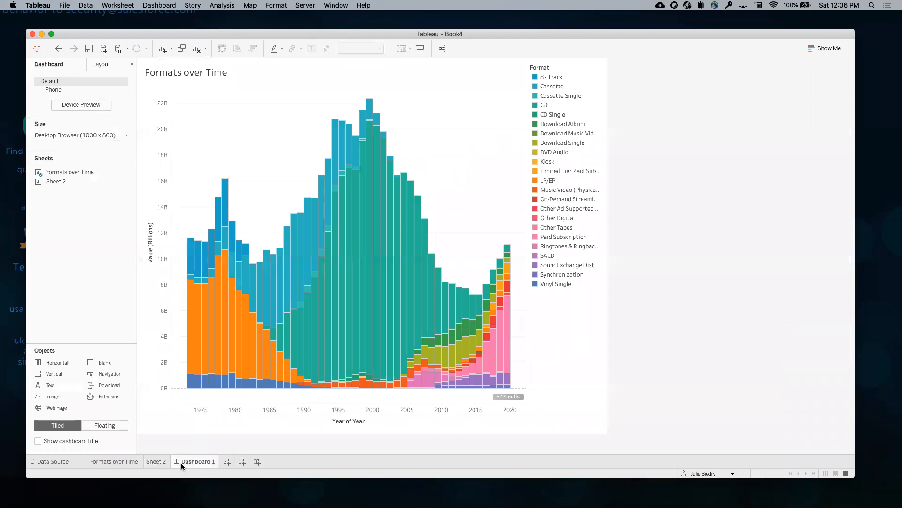
left_click(154, 463)
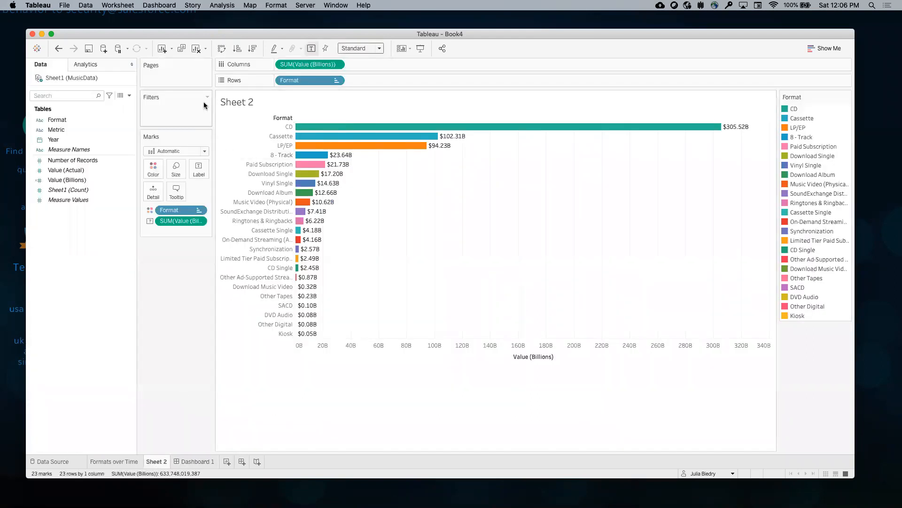
right_click(160, 459)
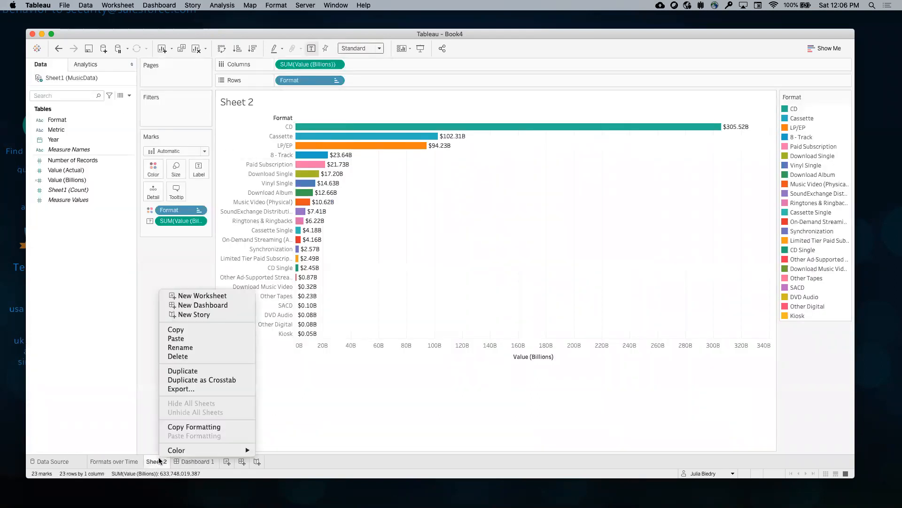
left_click(183, 370)
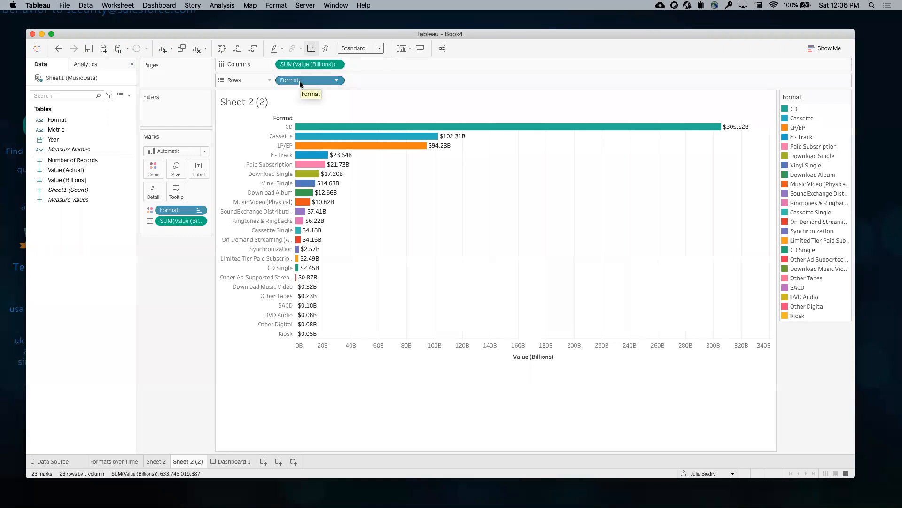
Rebuild the Sheet 2 copy as Square marks with only Format on Columns, taking Value (Billions) off the axis
left_click_drag(306, 64, 108, 225)
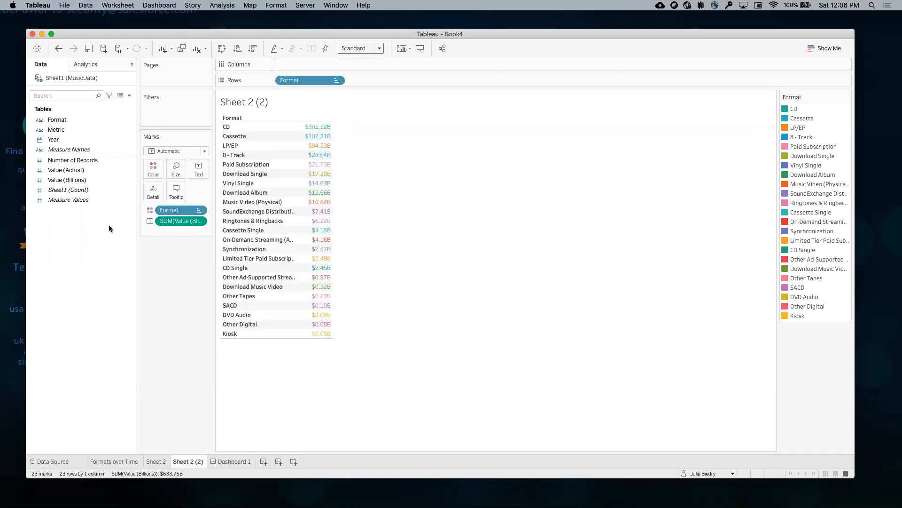
left_click(223, 48)
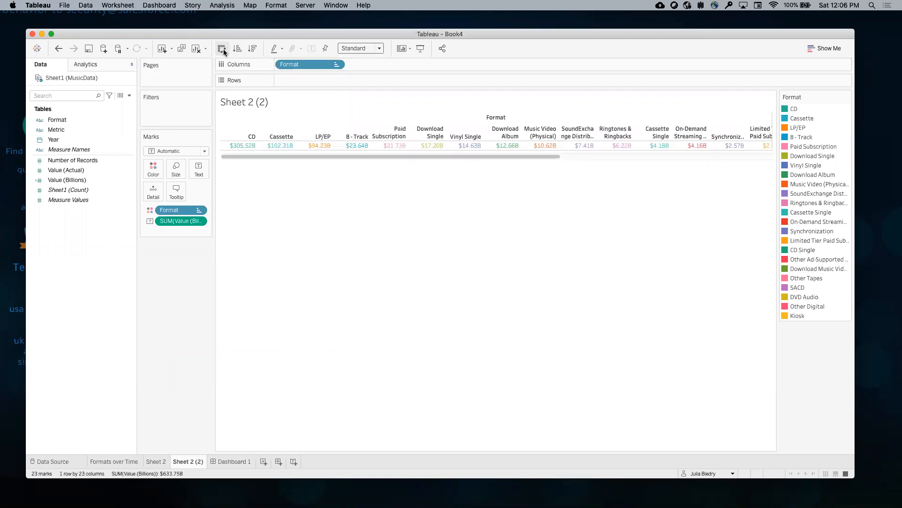
left_click(178, 151)
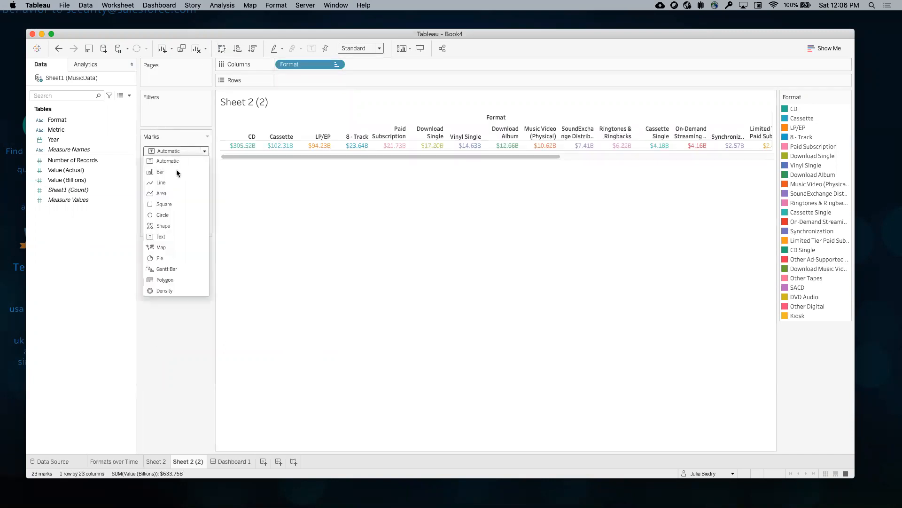
left_click(164, 205)
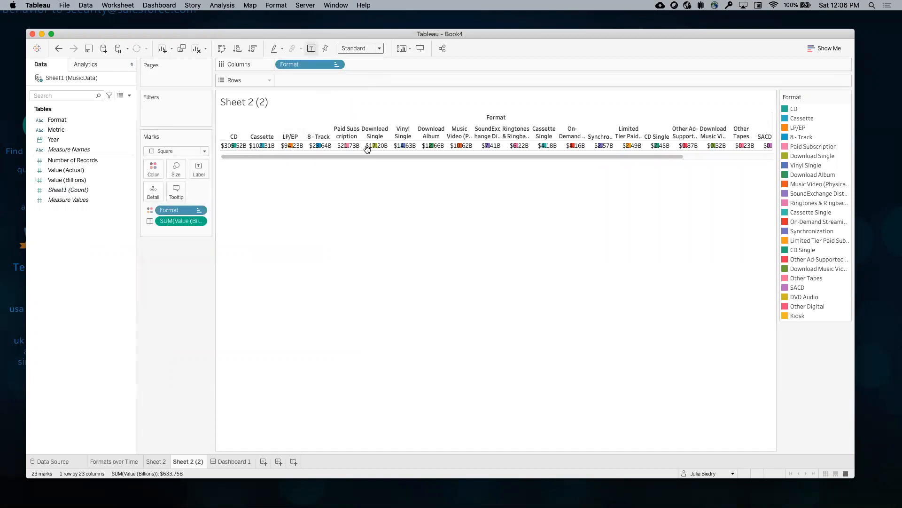
Fit Sheet 2 (2) to Entire View and enlarge the square marks until they almost touch one another
left_click(362, 52)
left_click(357, 77)
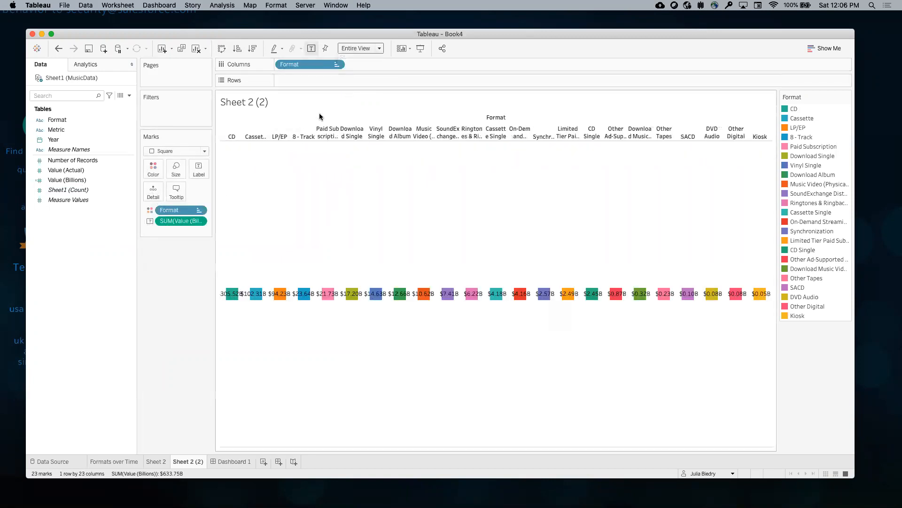
left_click(176, 168)
left_click(201, 193)
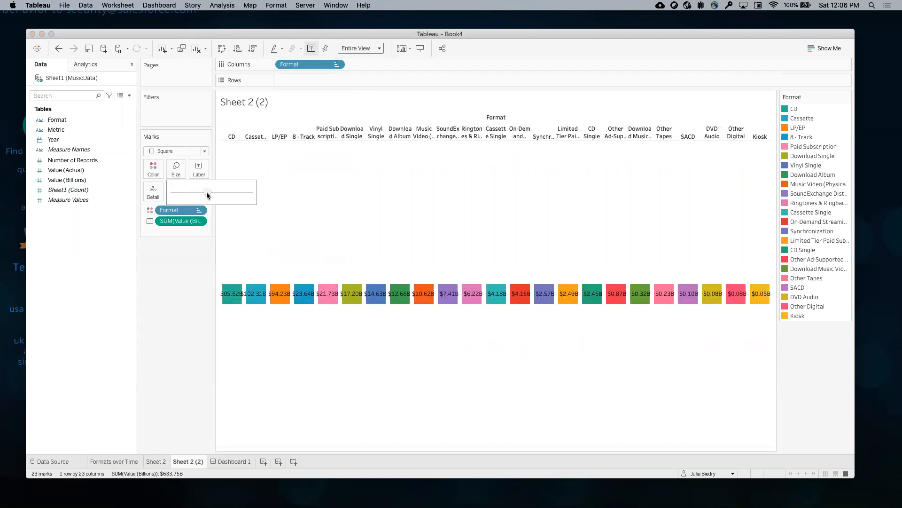
left_click_drag(208, 192, 208, 193)
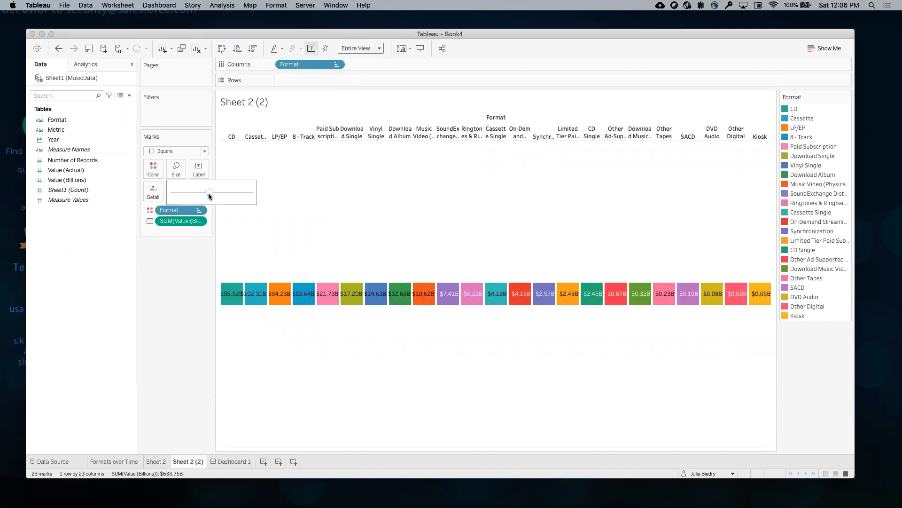
left_click(256, 293)
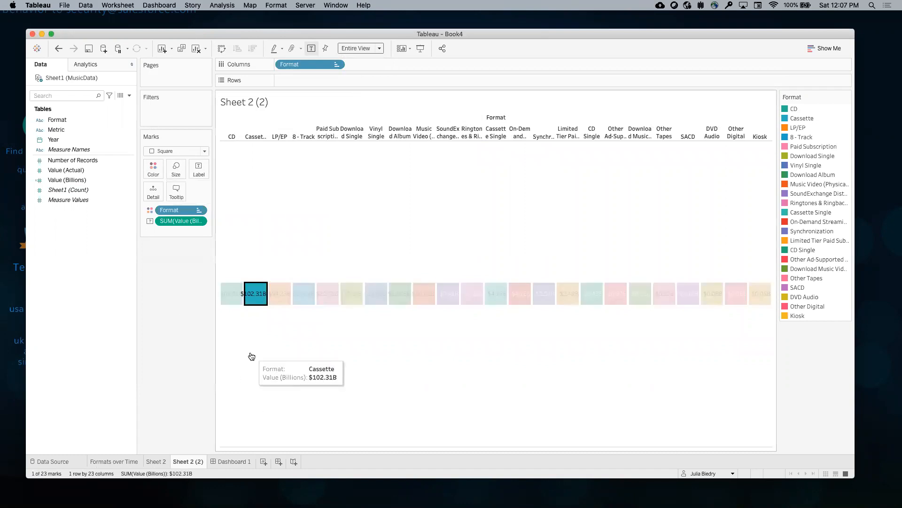
left_click(252, 355)
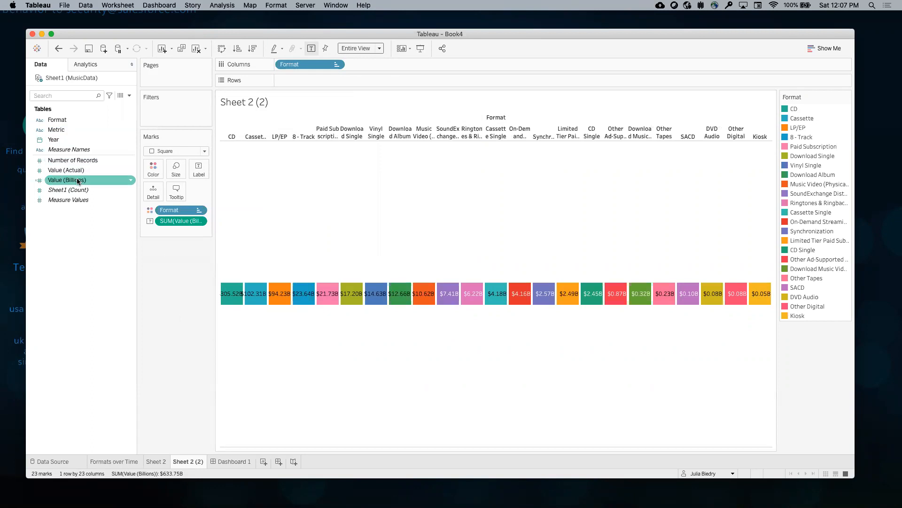
Format the Value (Billions) labels on the square marks as custom currency in billions with one decimal place
right_click(164, 221)
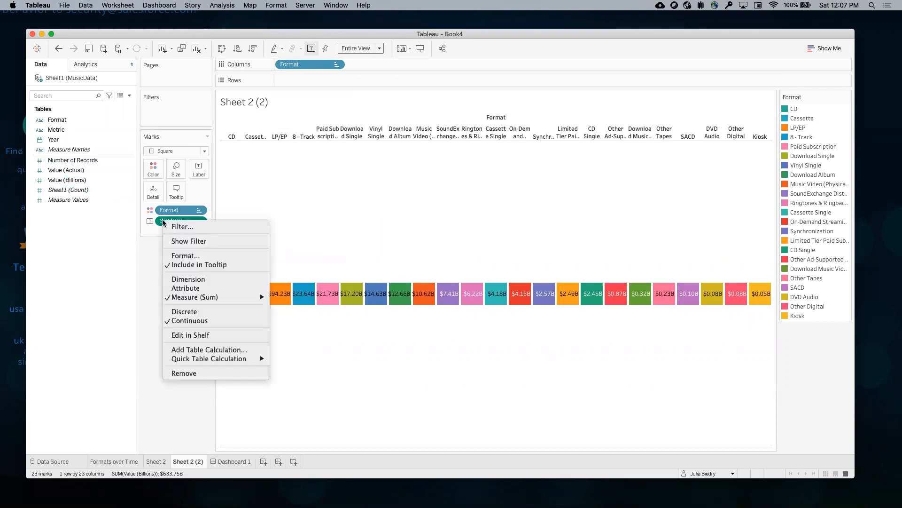
left_click(183, 255)
left_click(101, 155)
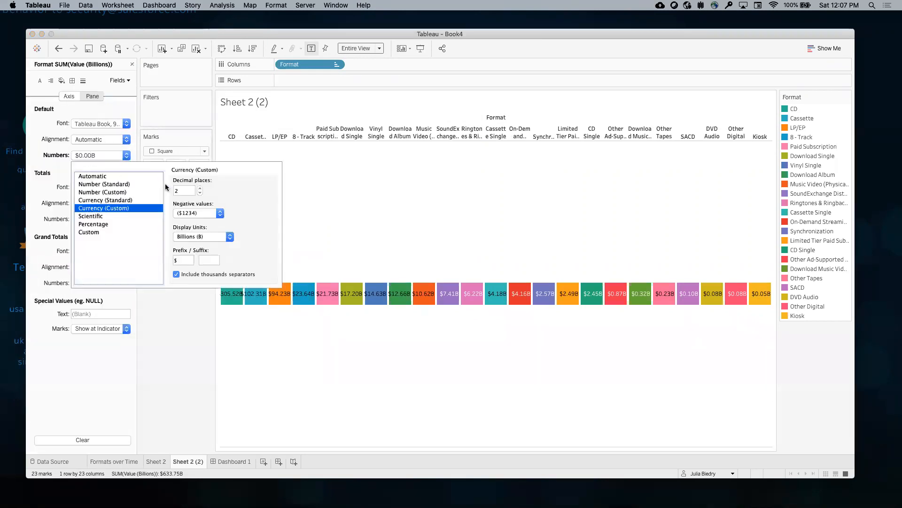
left_click(199, 192)
left_click(174, 322)
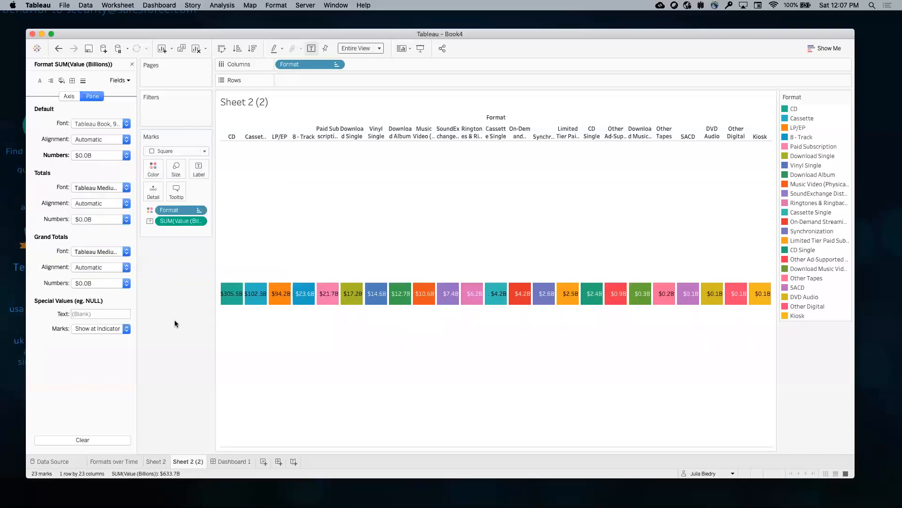
mouse_move(277, 299)
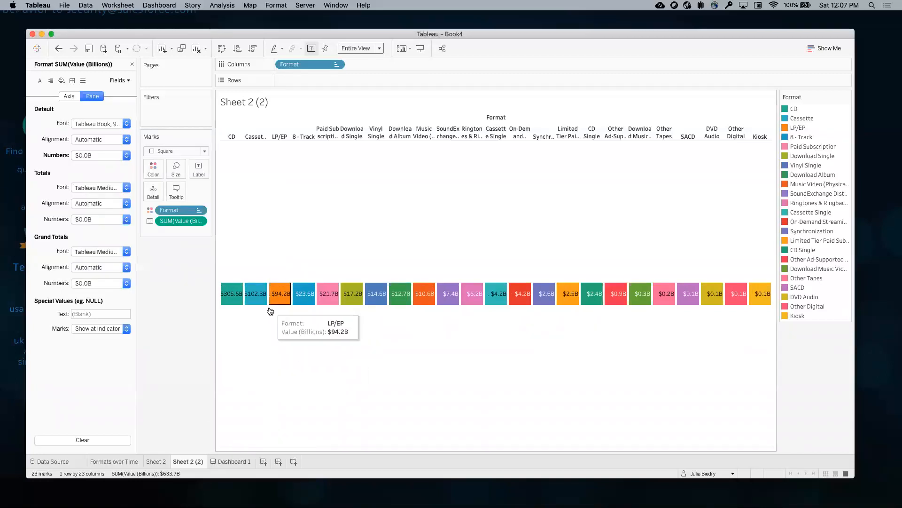
Place Sheet 2 (2) on Dashboard 1, above the Formats over Time chart
left_click(224, 461)
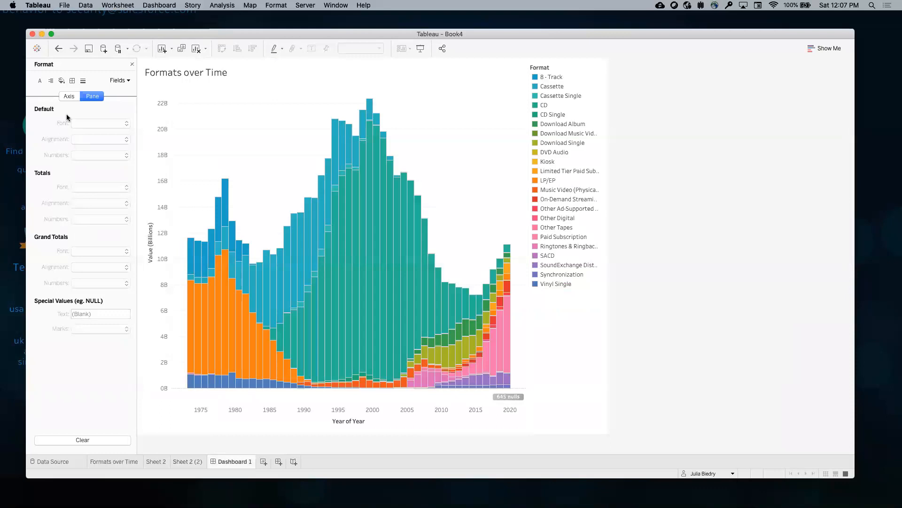
left_click(132, 65)
mouse_move(54, 191)
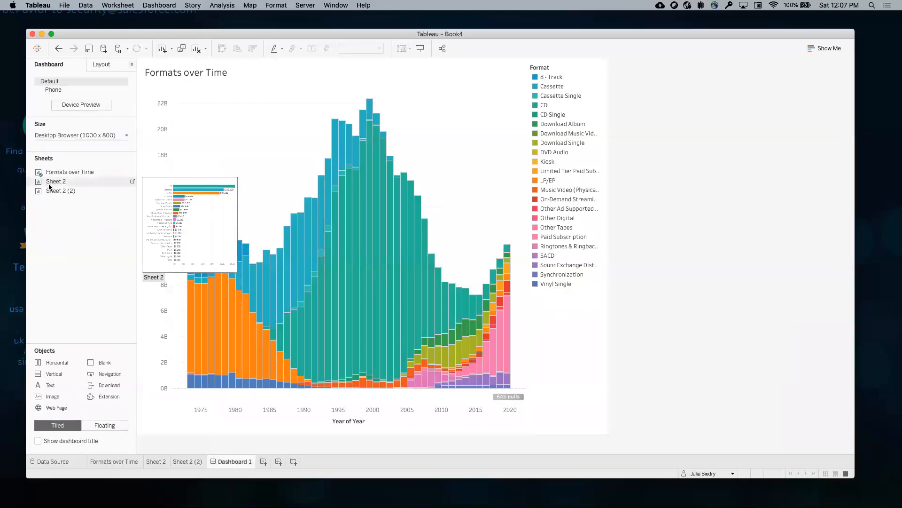
left_click_drag(54, 191, 264, 104)
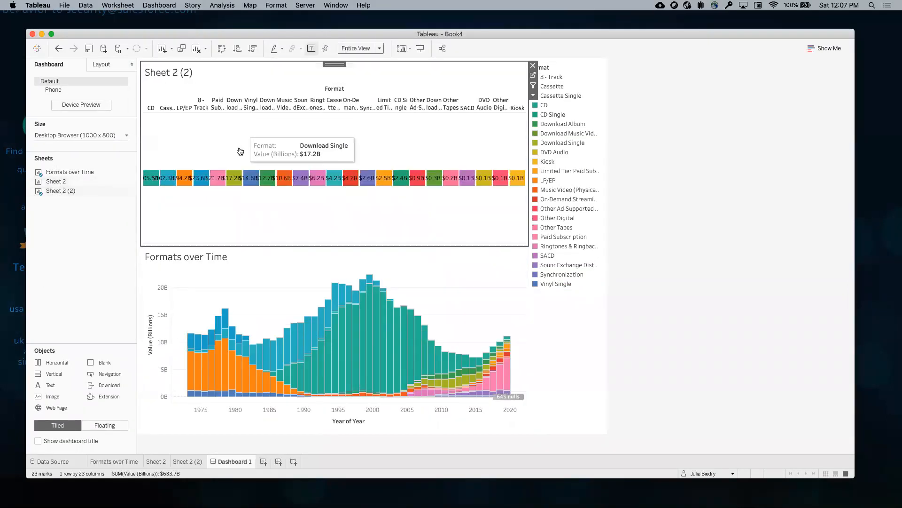
Set the dashboard to a custom fixed width of 1300 px
left_click(94, 135)
left_click(76, 190)
left_click(77, 190)
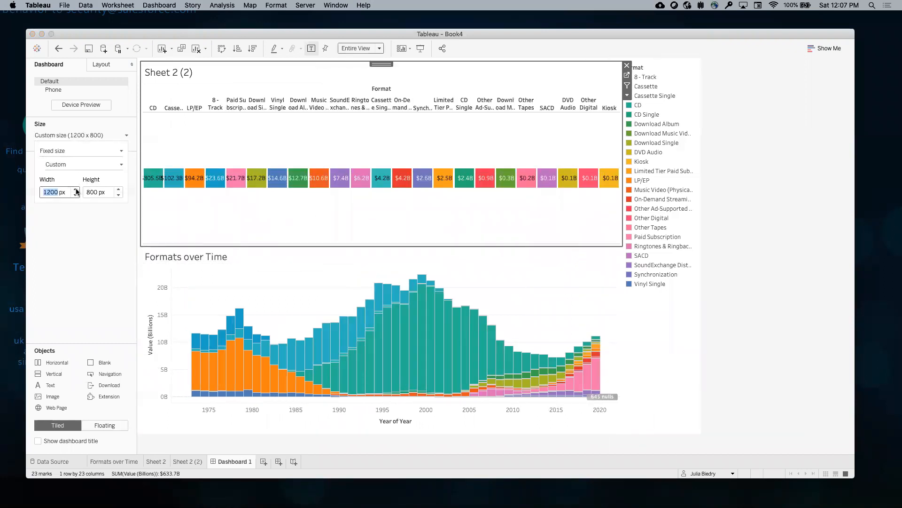
left_click(76, 190)
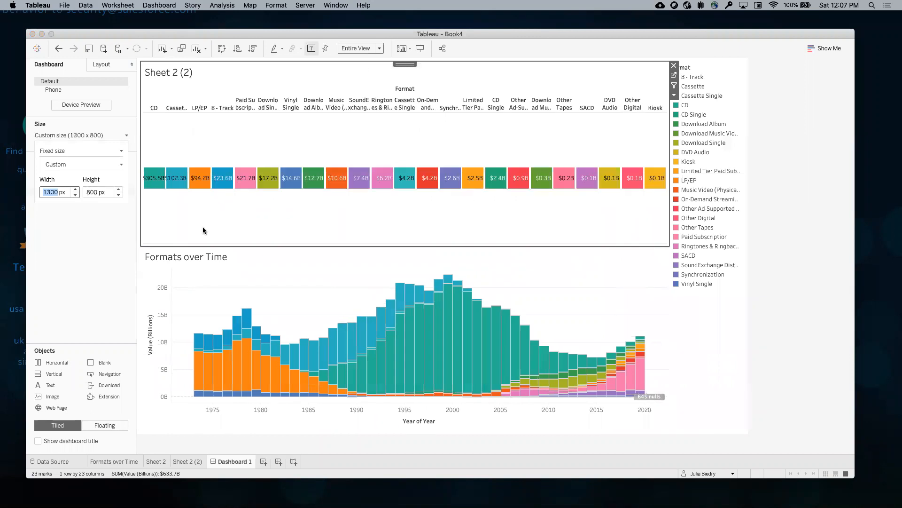
left_click(657, 178)
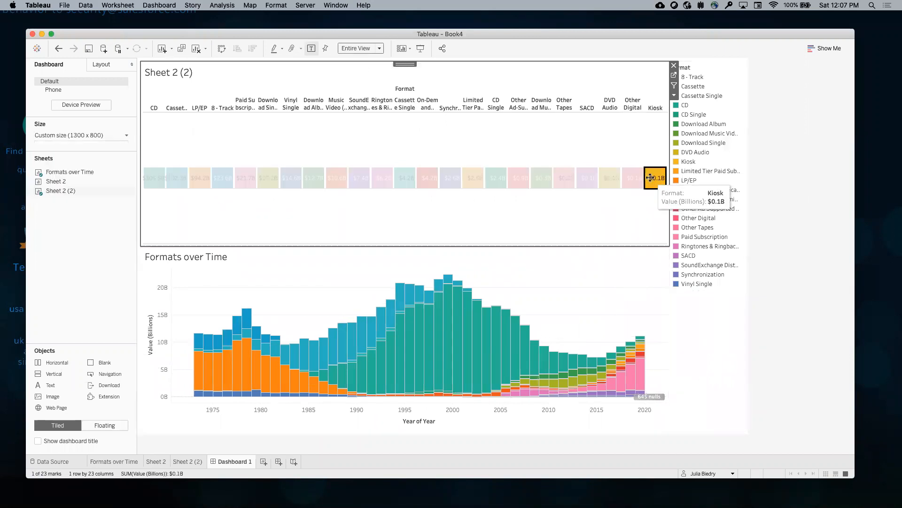
Open Sheet 2 (2) from the dashboard and set its default pane alignment to Center
left_click(675, 75)
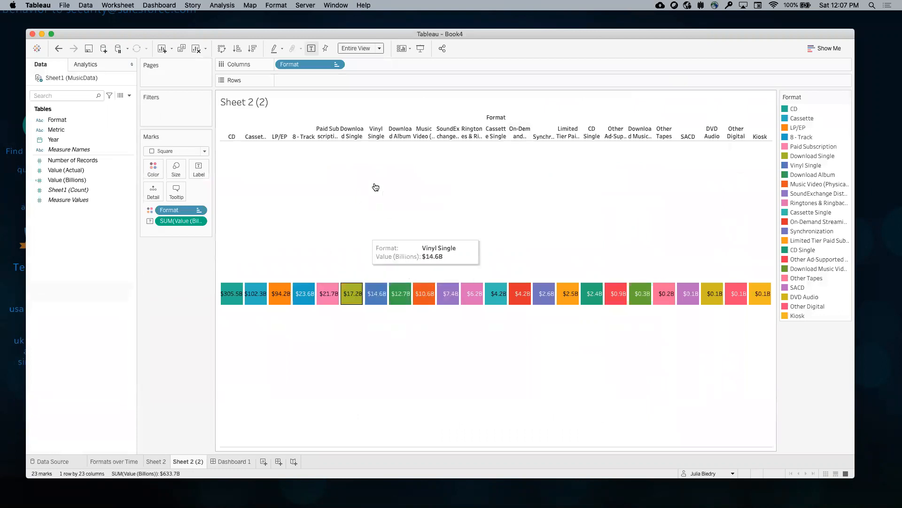
right_click(349, 296)
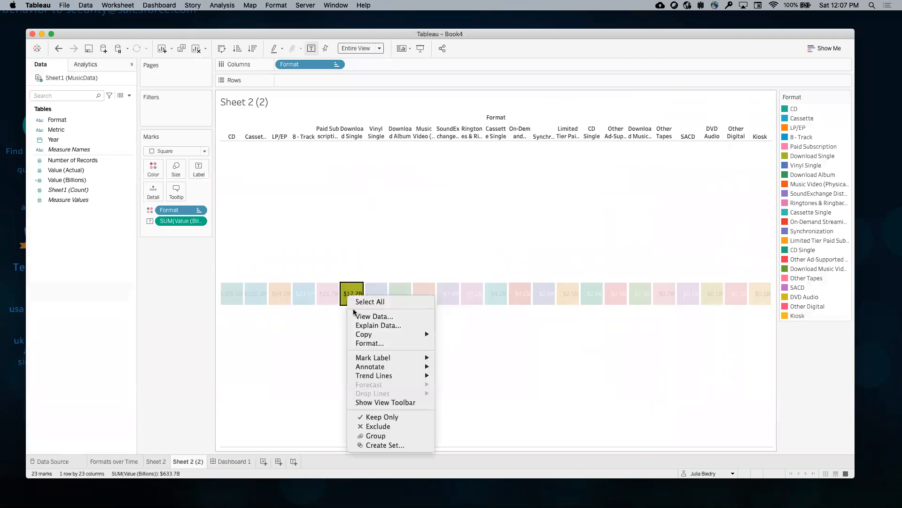
left_click(366, 343)
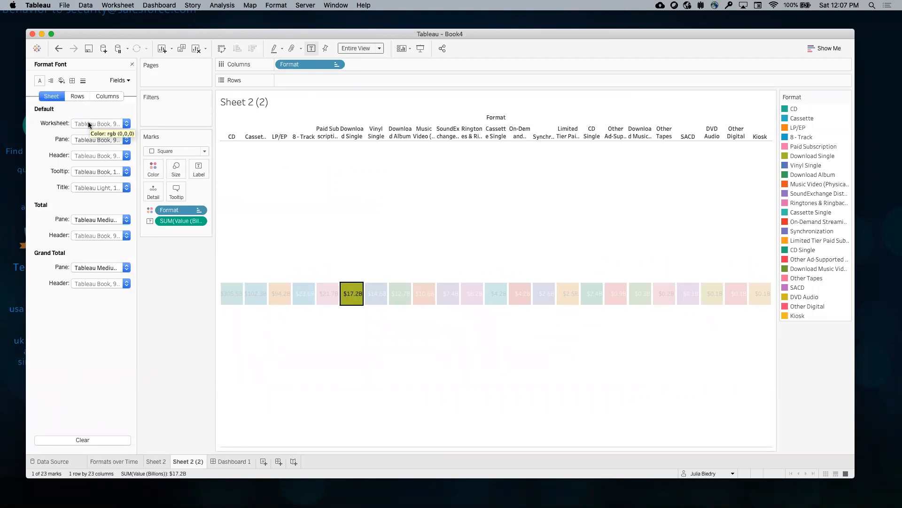
left_click(50, 81)
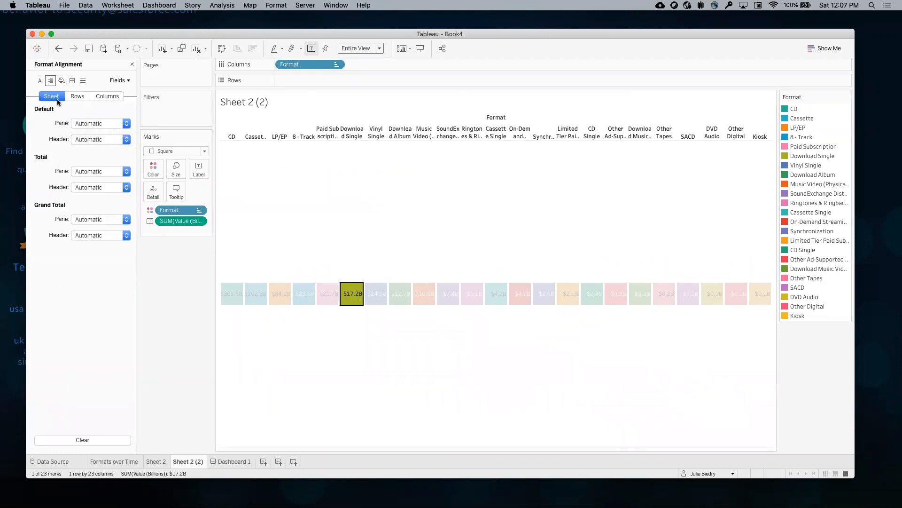
left_click(81, 124)
left_click(98, 168)
left_click(259, 325)
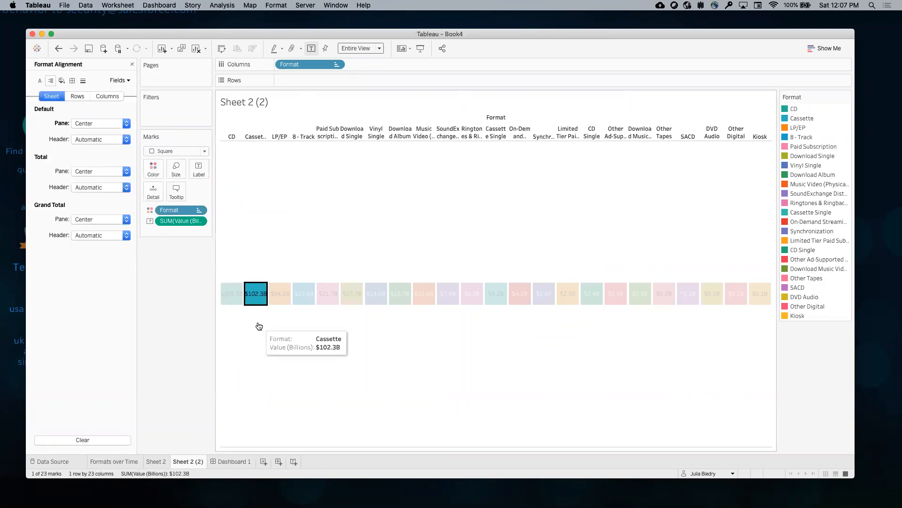
left_click(258, 376)
Remove the layout container holding the Format color legend from Dashboard 1
left_click(219, 462)
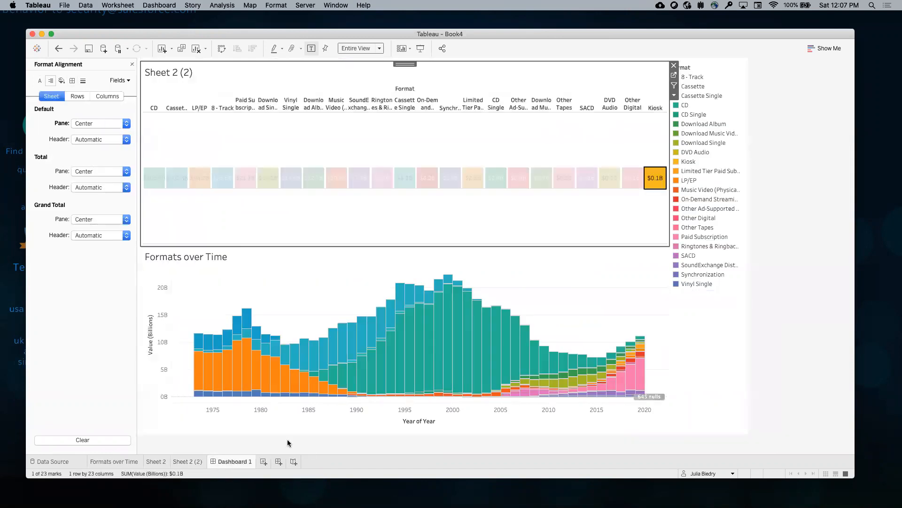
left_click(695, 363)
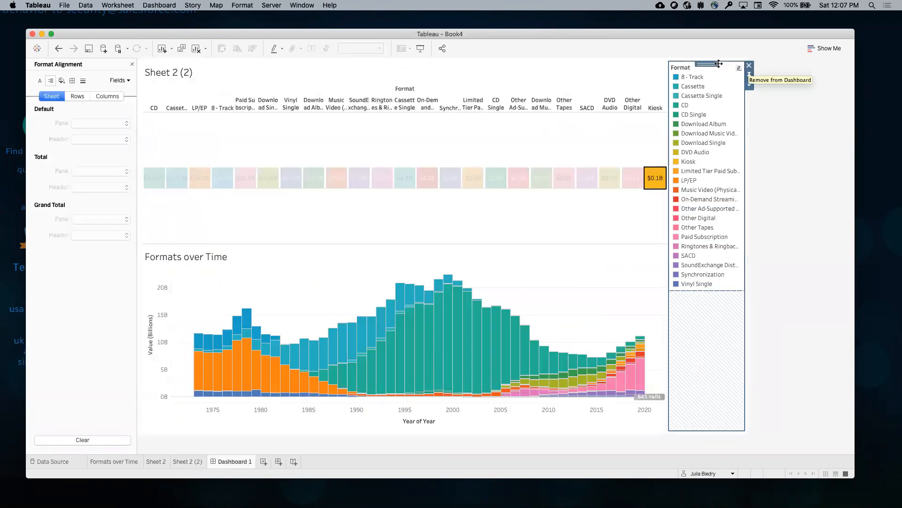
left_click(749, 66)
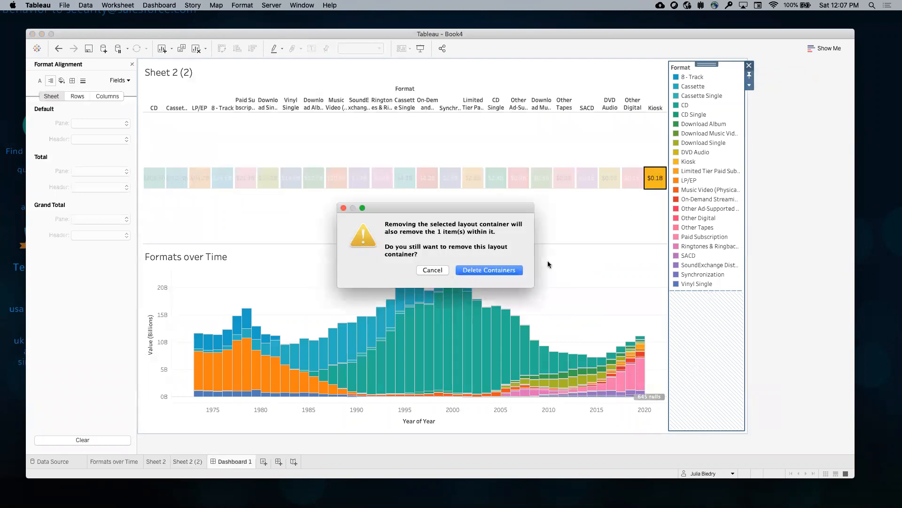
left_click(479, 271)
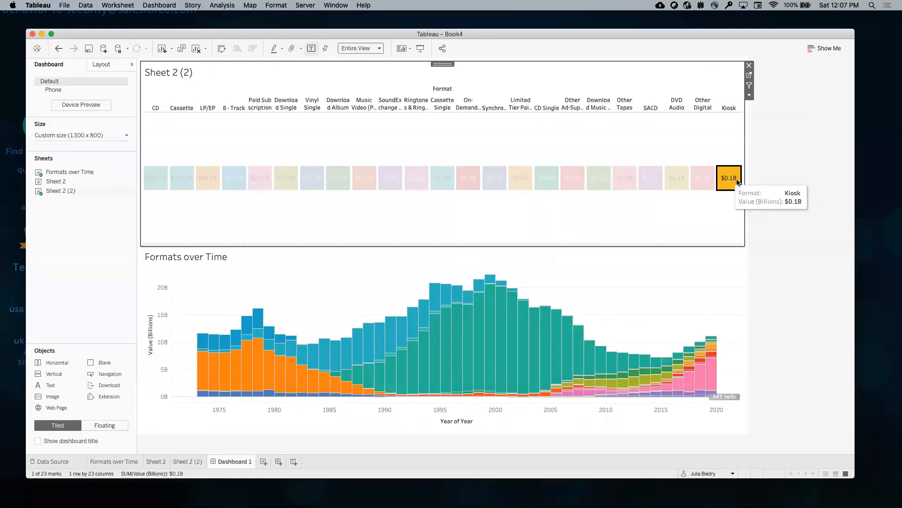
Clear the Kiosk mark selection and shrink the Sheet 2 (2) area to a short strip above Formats over Time
left_click(729, 186)
left_click(802, 203)
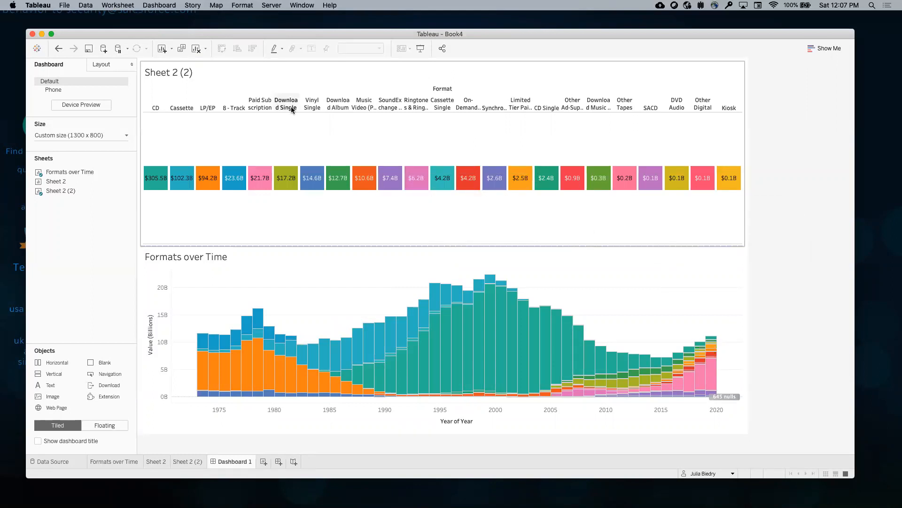
left_click_drag(234, 244, 237, 147)
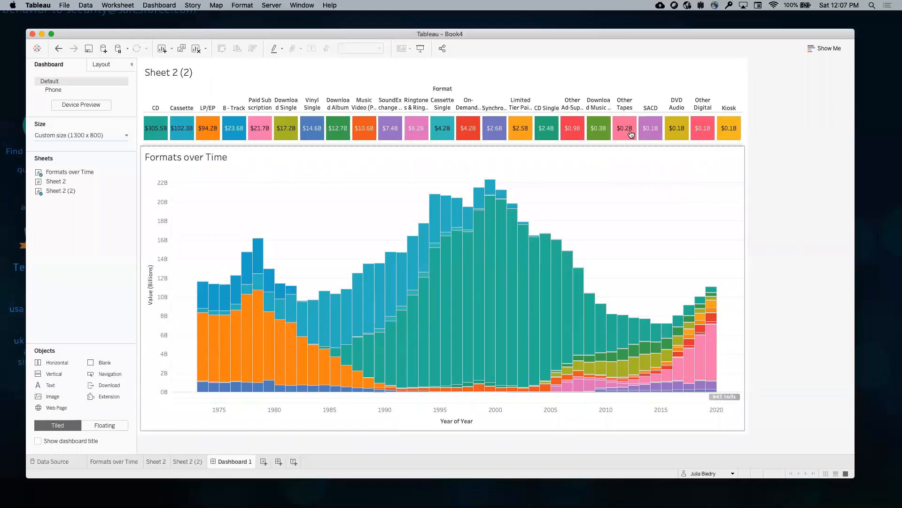
Rename the Sheet 2 (2) worksheet as Total Sales
double_click(191, 461)
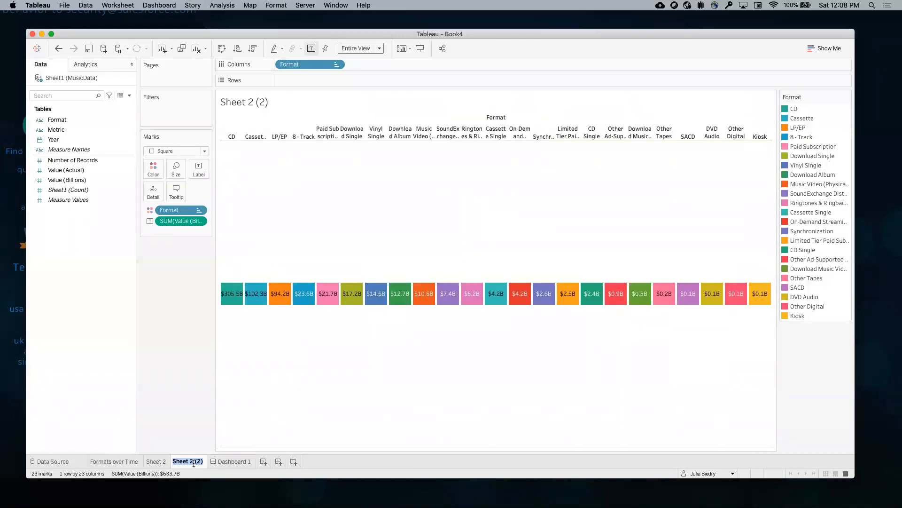
type("Total Sales")
key("Return")
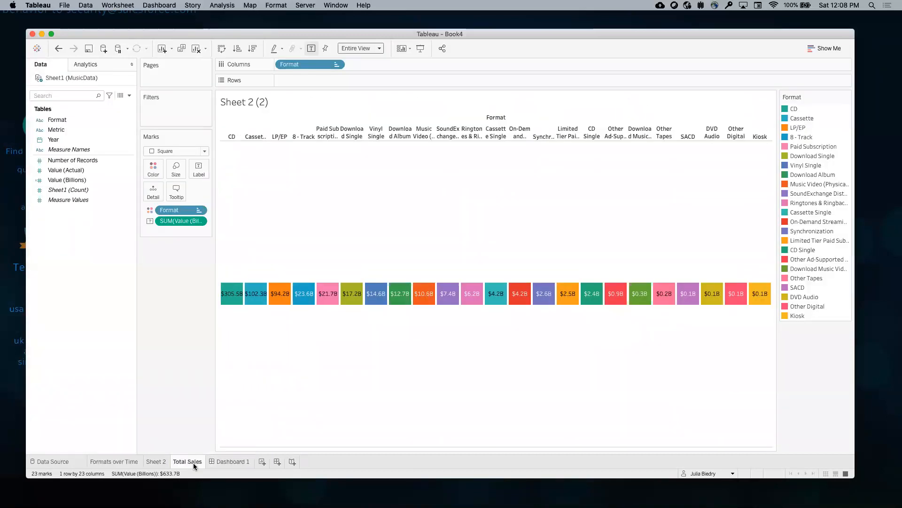
On the dashboard, hide the column field label in Total Sales and make its header row taller to fit three lines
left_click(221, 463)
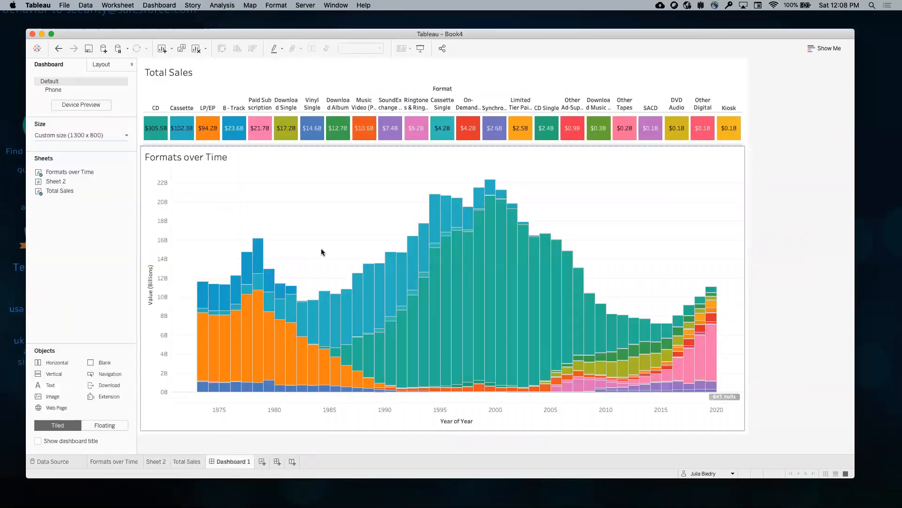
right_click(439, 91)
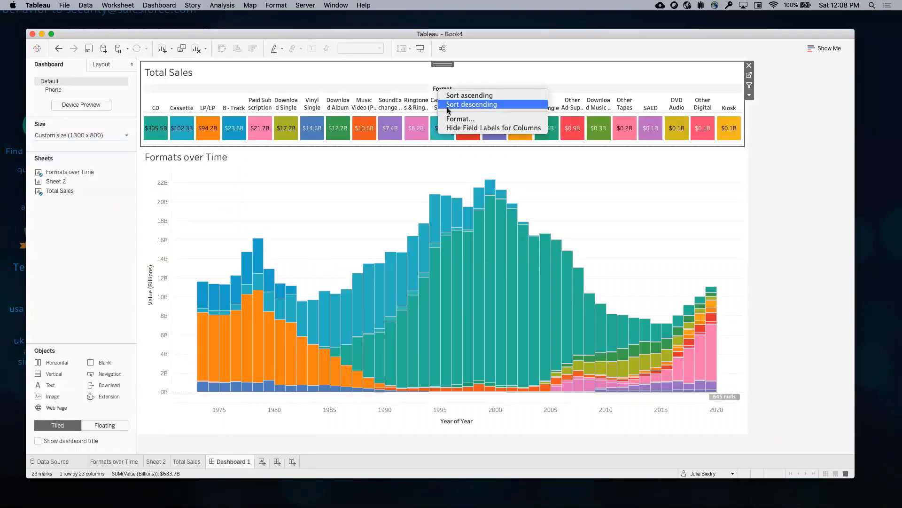
left_click(474, 127)
left_click_drag(391, 104, 390, 109)
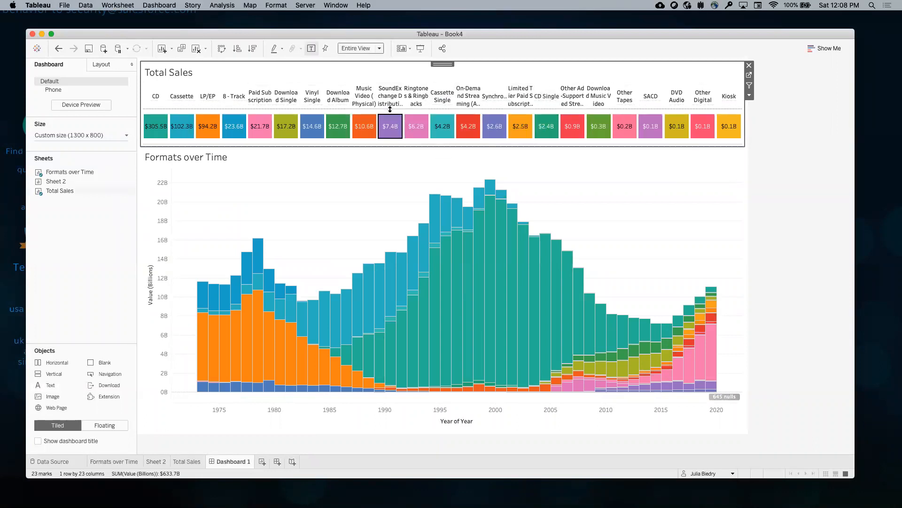
mouse_move(391, 112)
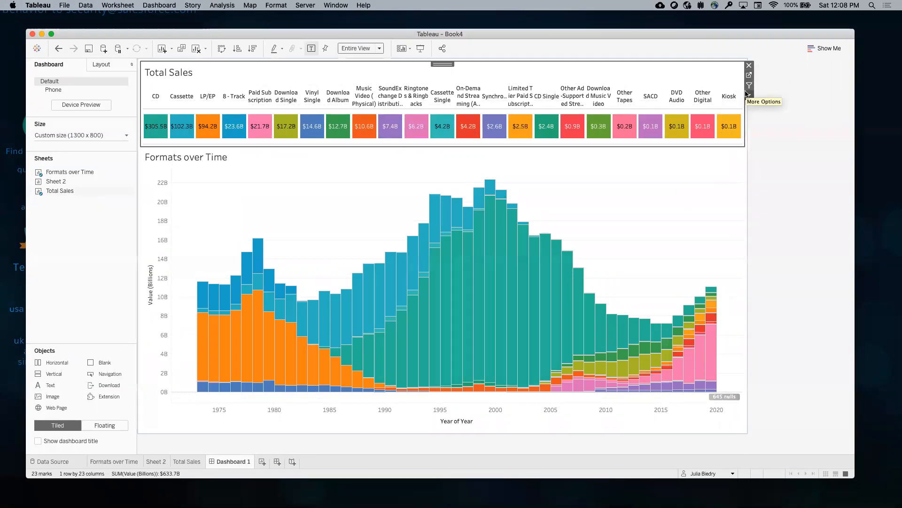
Reduce the dashboard's fixed width to 800 px
left_click(100, 138)
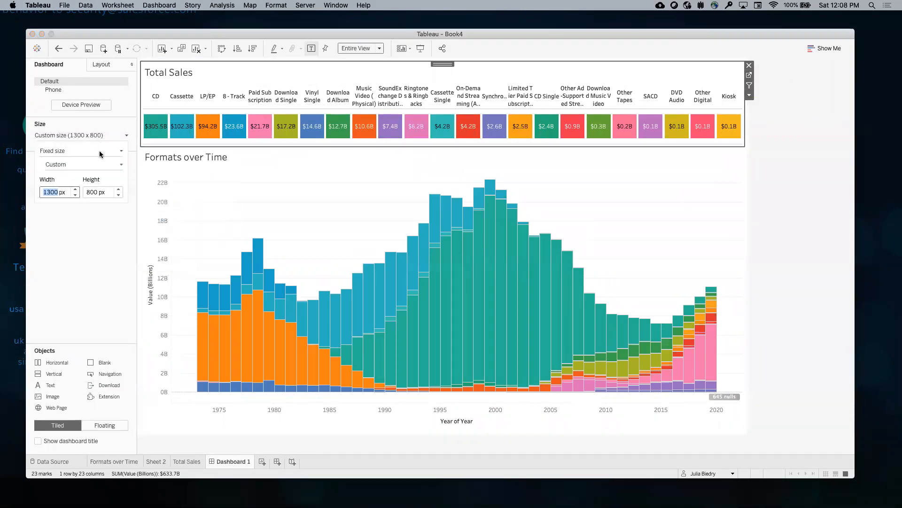
left_click(75, 195)
left_click(76, 195)
left_click(75, 194)
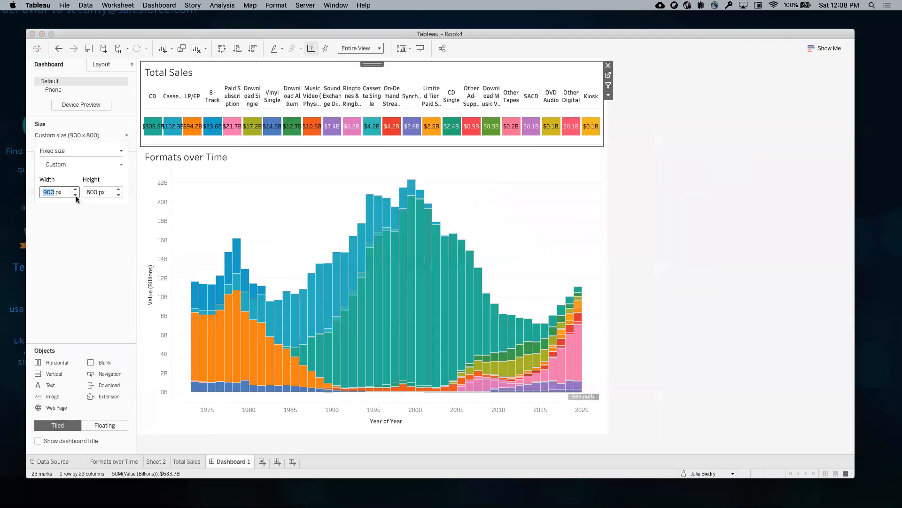
left_click(75, 195)
left_click(75, 195)
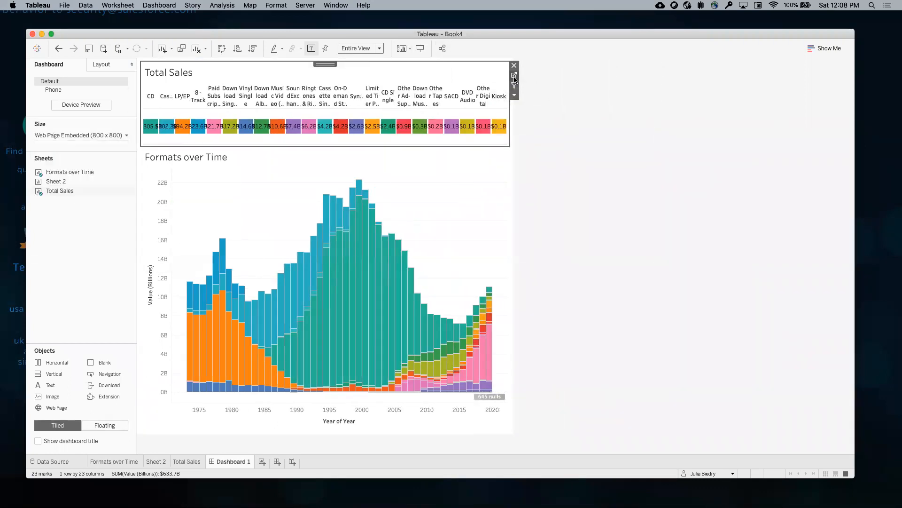
Set the Total Sales worksheet to Fit Width and check the strip on the dashboard
left_click(514, 75)
left_click(376, 49)
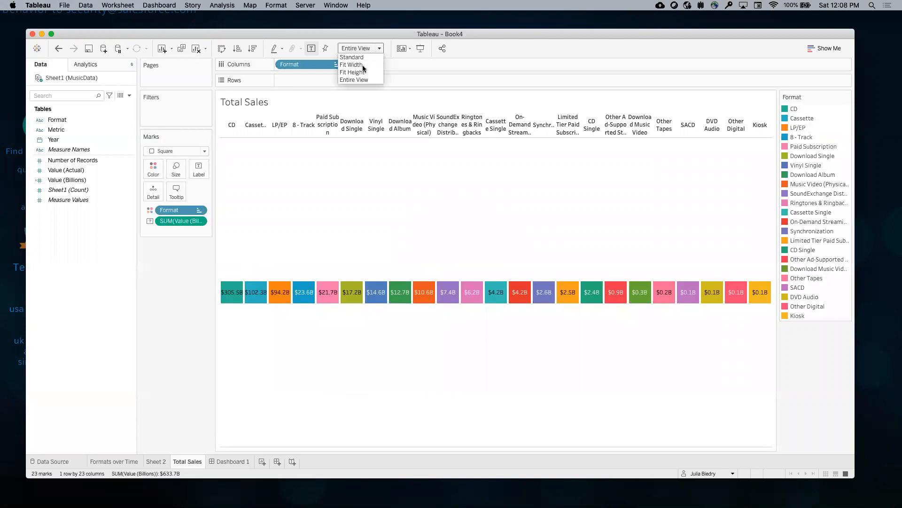
left_click(363, 65)
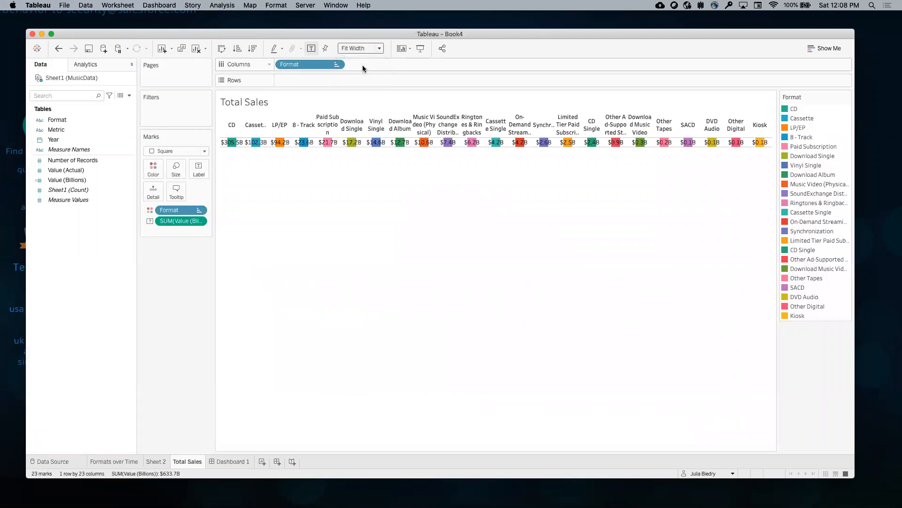
left_click(235, 462)
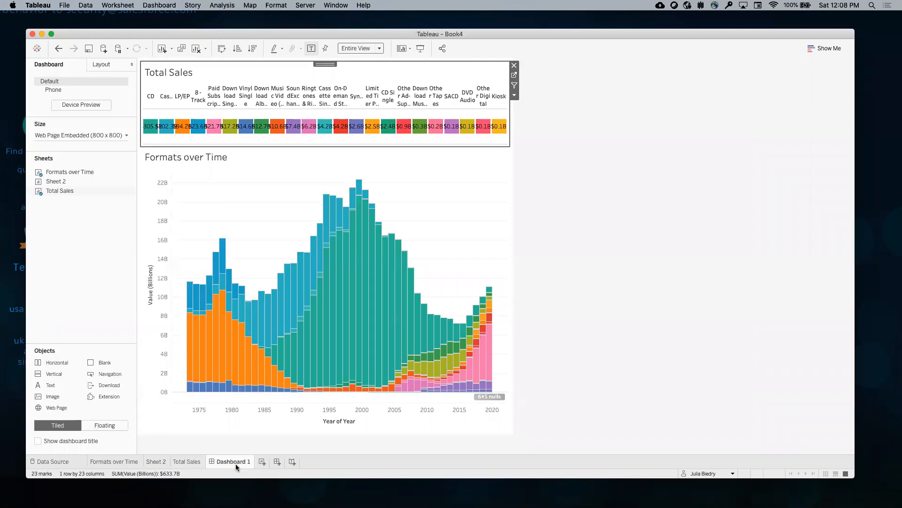
mouse_move(360, 130)
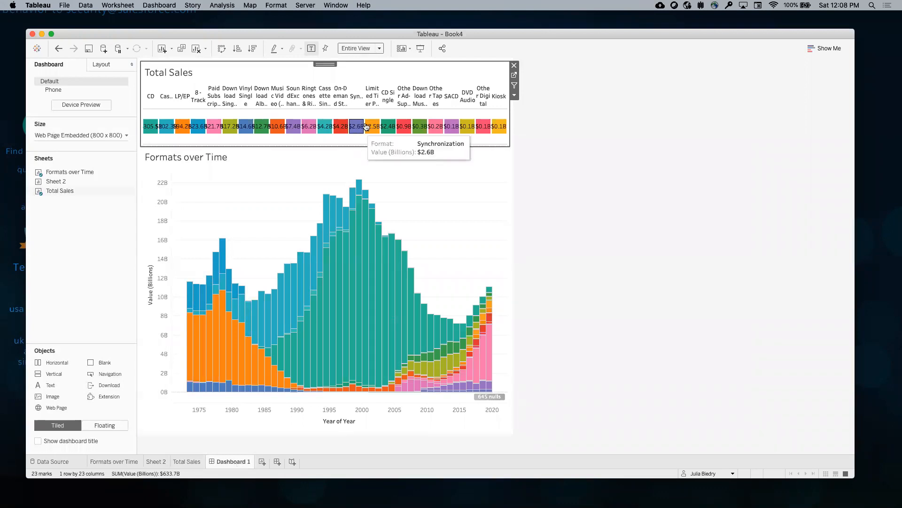
In the Total Sales worksheet, move the Format field from Columns to the Label mark and return to the dashboard
left_click(515, 75)
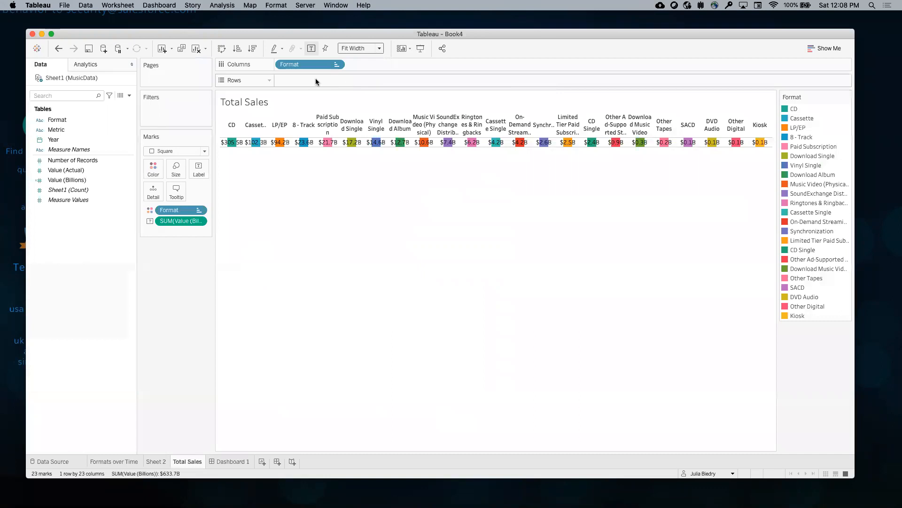
left_click_drag(297, 65, 199, 172)
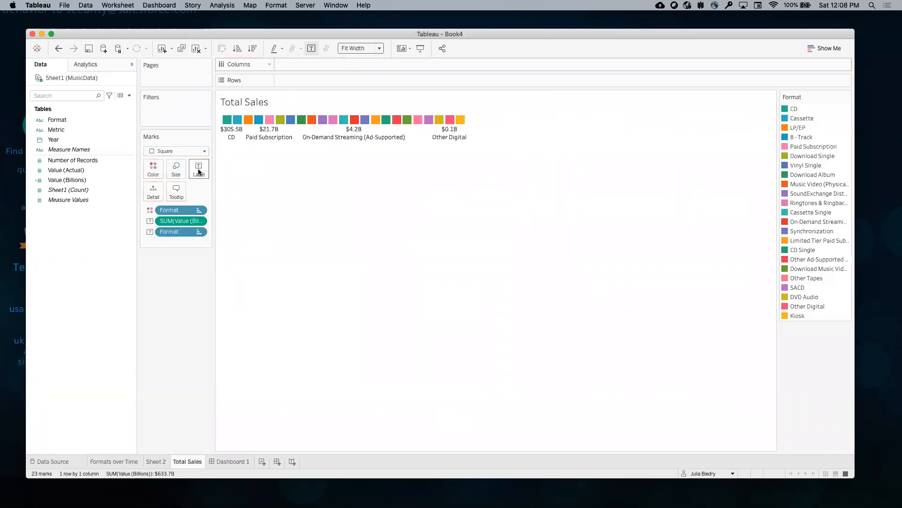
left_click(232, 462)
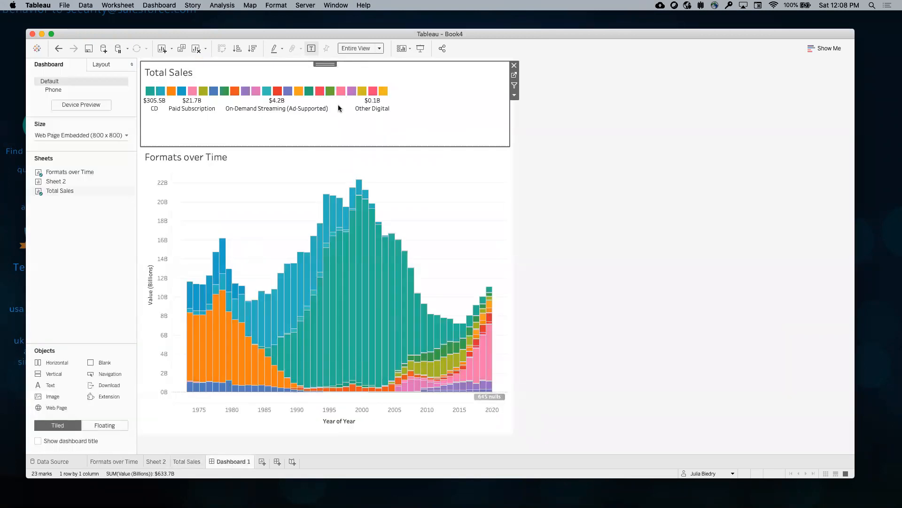
Set the Total Sales view to Fit Width on the dashboard and to Entire View on its own worksheet
left_click(348, 48)
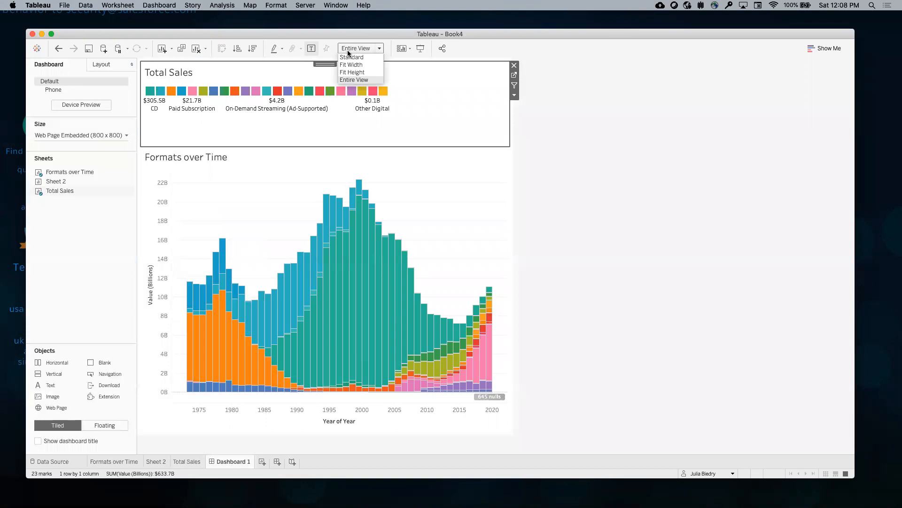
left_click(356, 65)
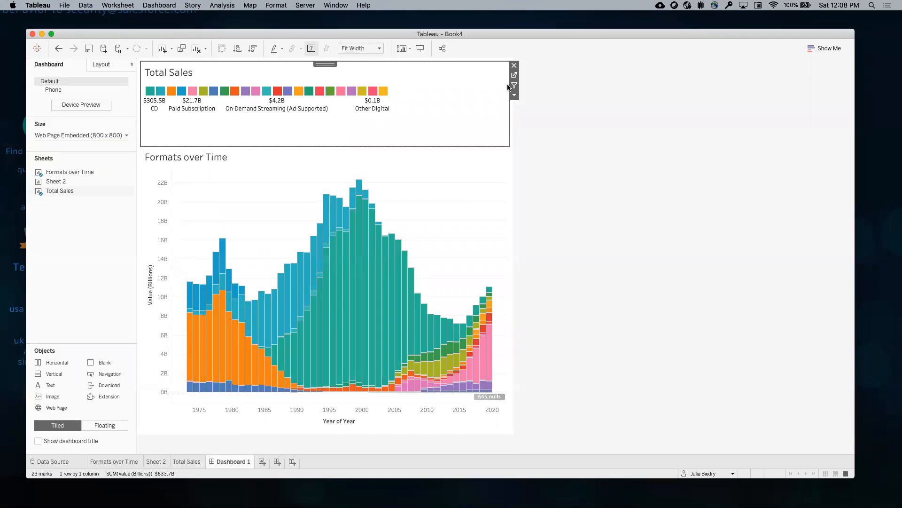
left_click(515, 77)
left_click(372, 48)
left_click(368, 77)
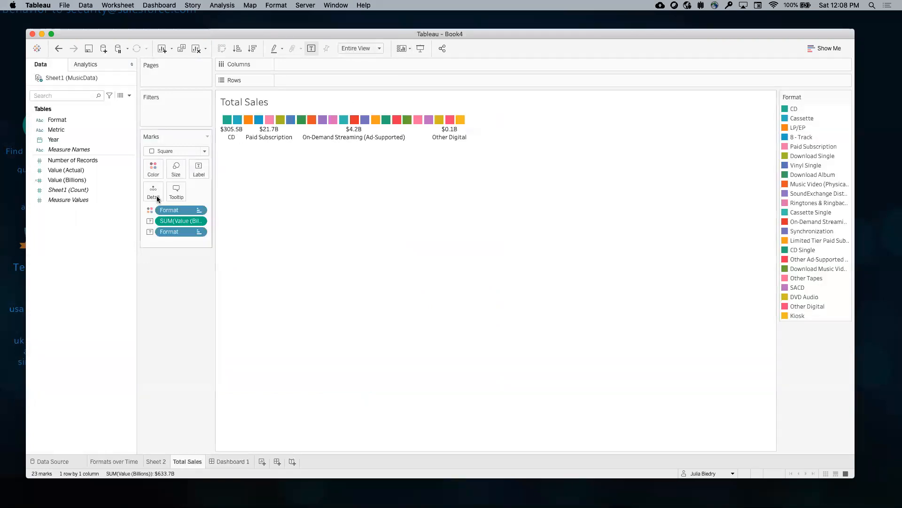
left_click(178, 169)
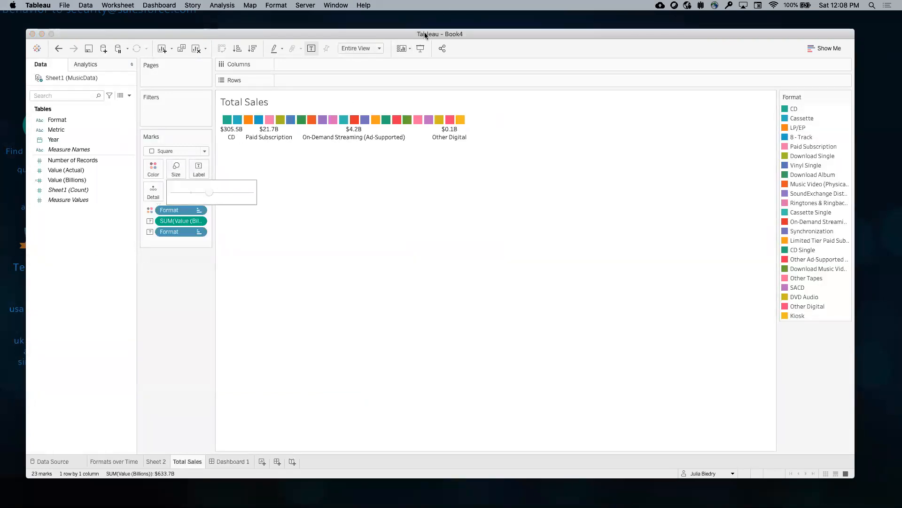
left_click(410, 24)
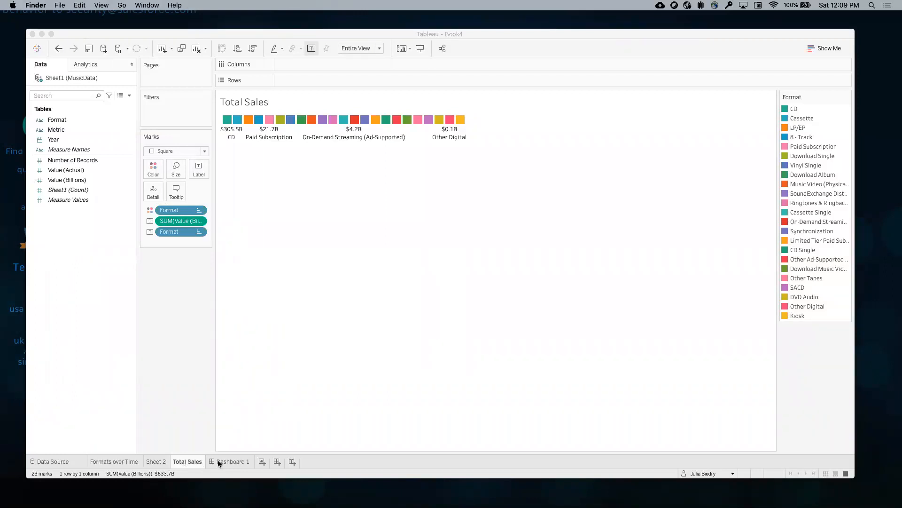
left_click(157, 461)
left_click(127, 463)
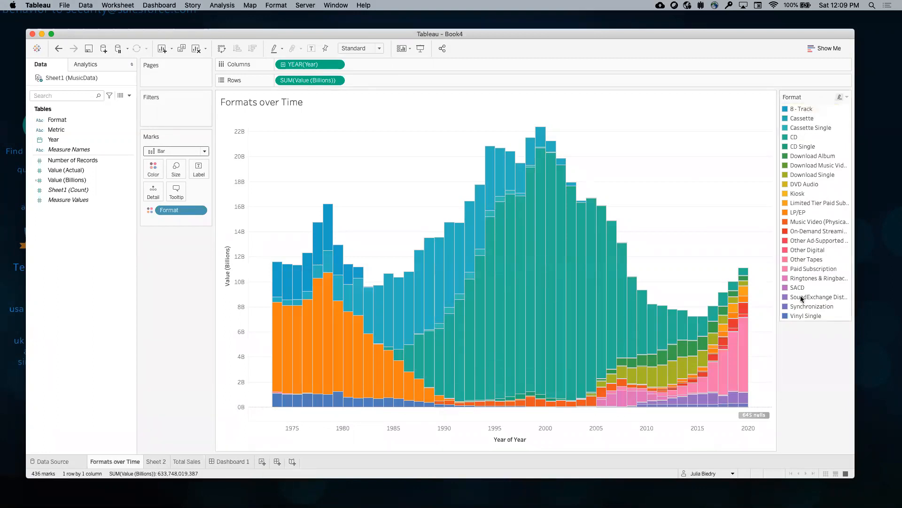
Build a new worksheet charting Value (Billions) by Year, with all members of Format assigned to color
left_click(262, 462)
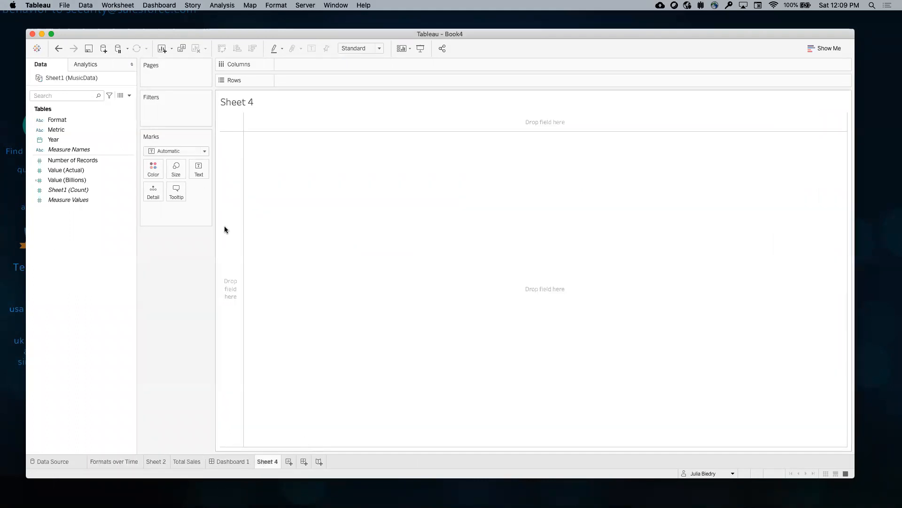
left_click_drag(53, 139, 296, 66)
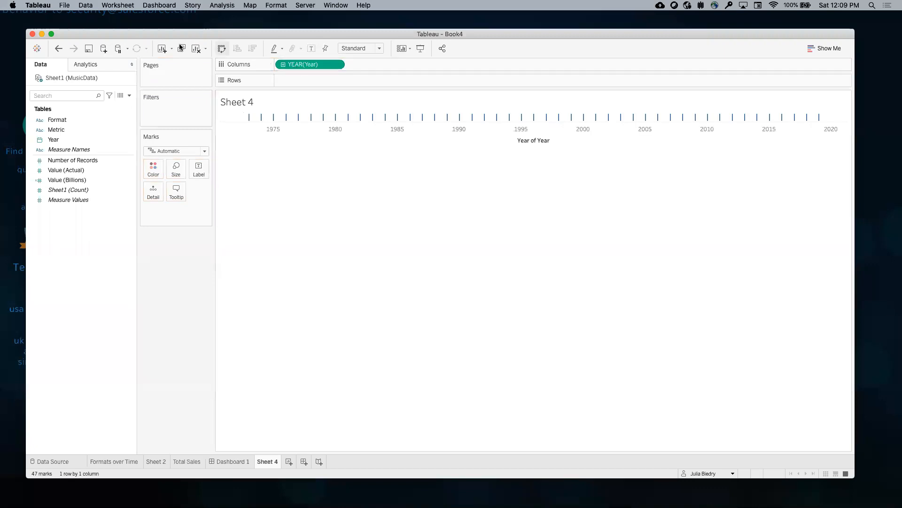
left_click(61, 129)
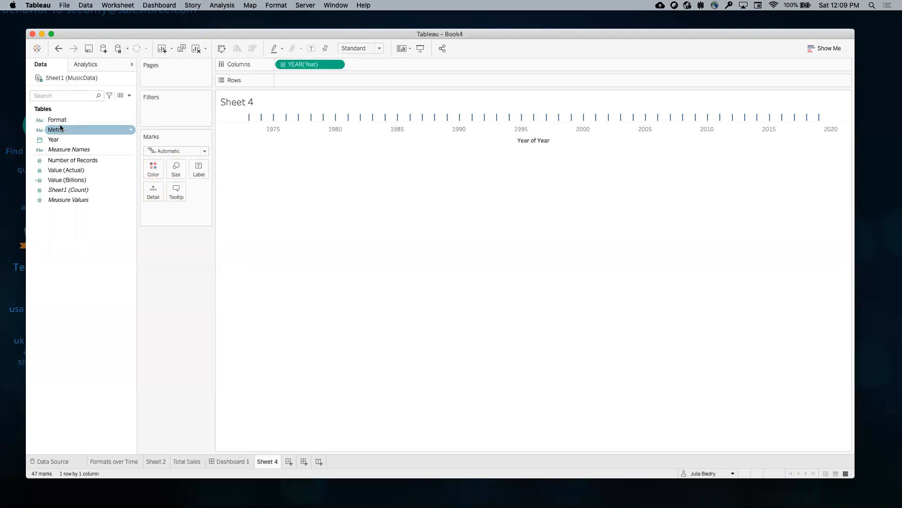
left_click(60, 123)
left_click_drag(61, 123, 151, 171)
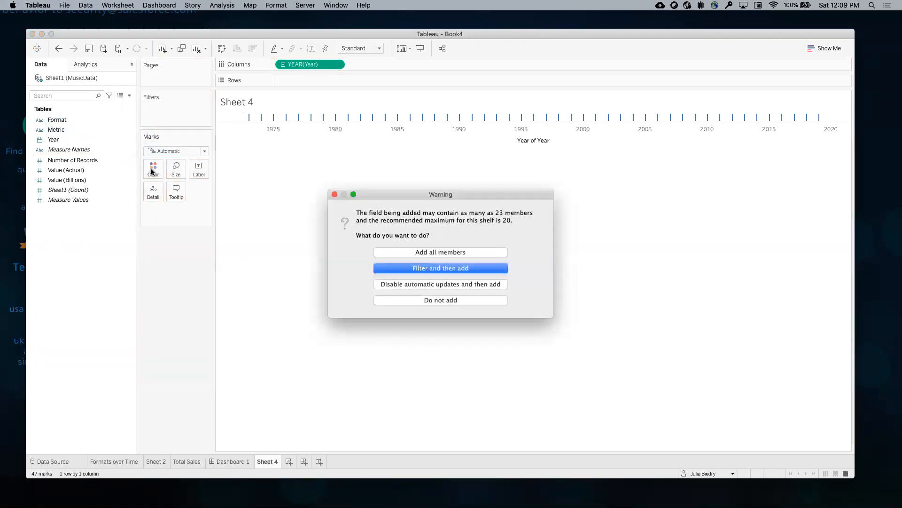
left_click(441, 252)
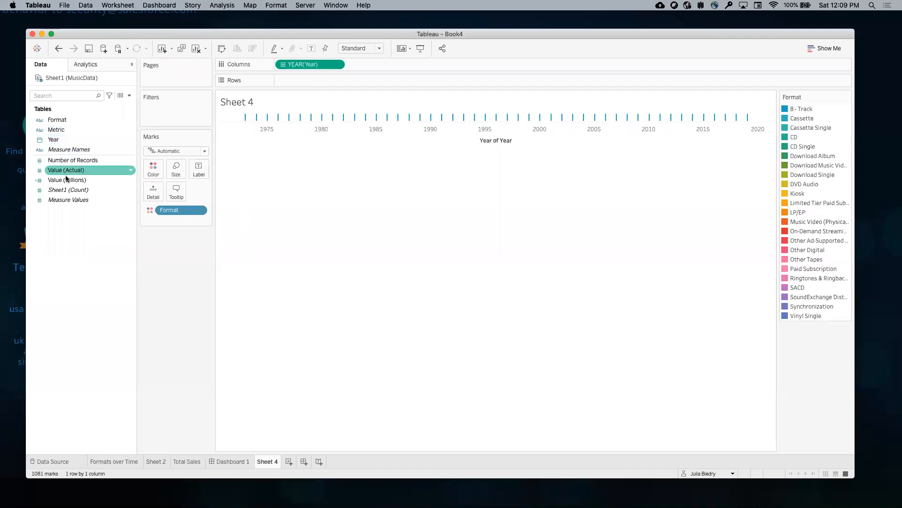
left_click_drag(66, 182, 300, 80)
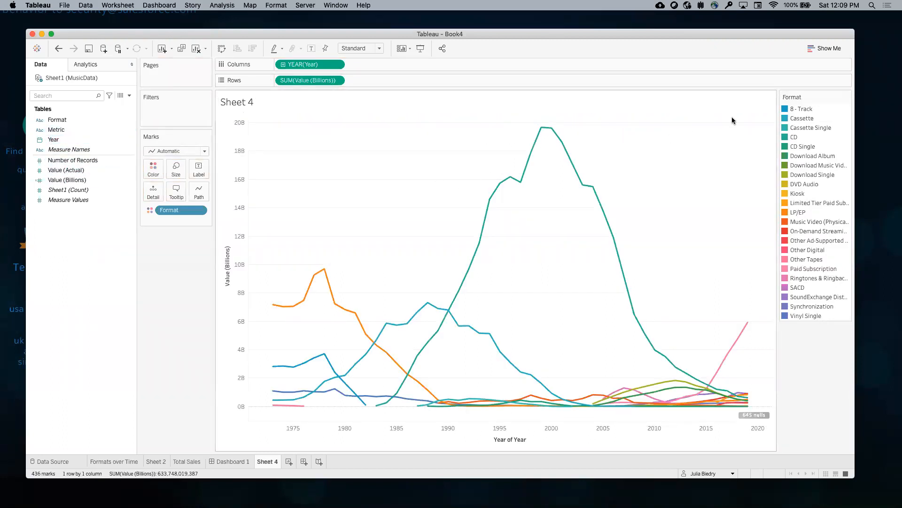
Select the Hue Circle palette for the Format colors on Sheet 4
left_click(846, 97)
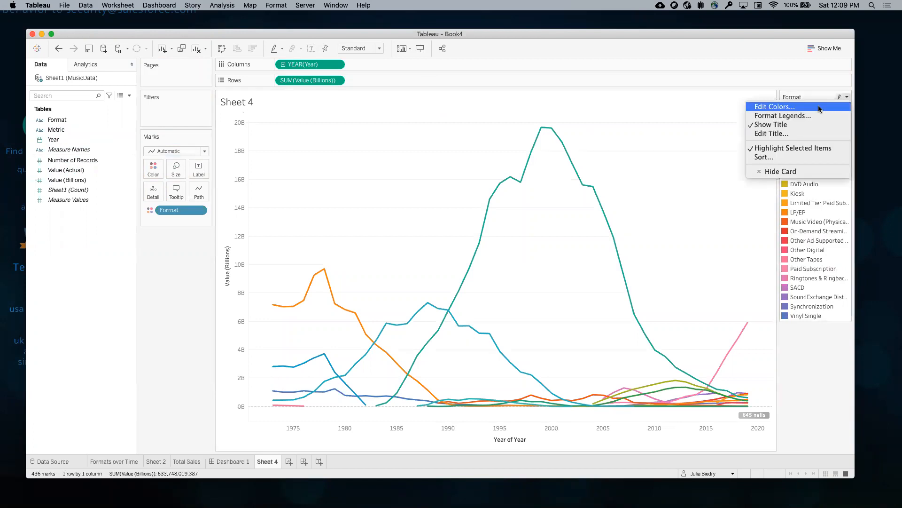
left_click(766, 107)
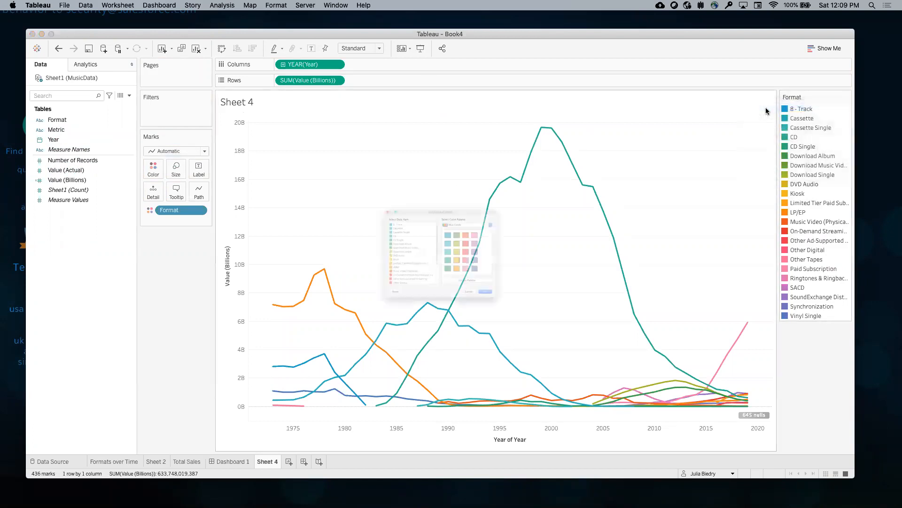
left_click(466, 186)
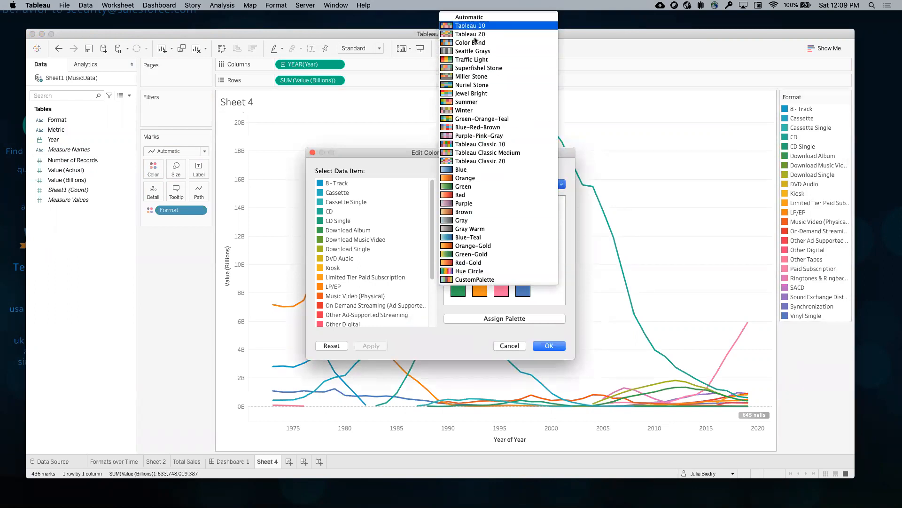
left_click(486, 271)
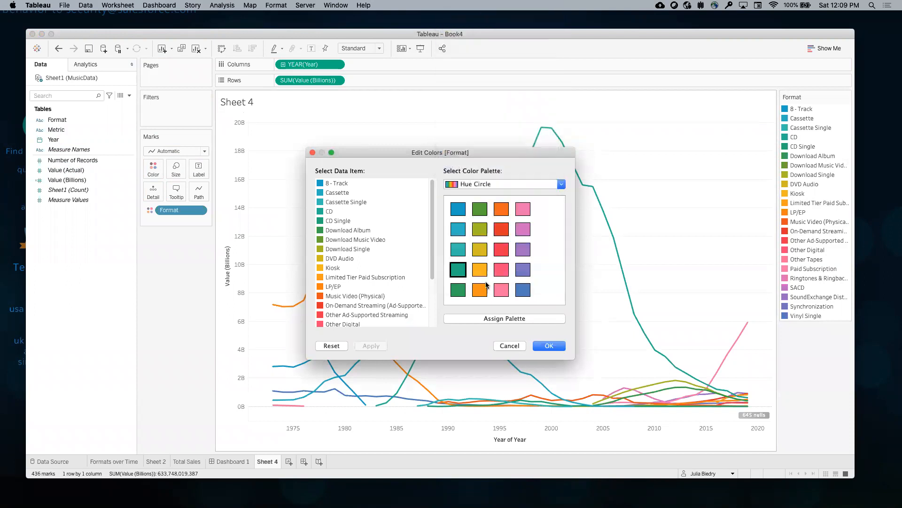
left_click(548, 345)
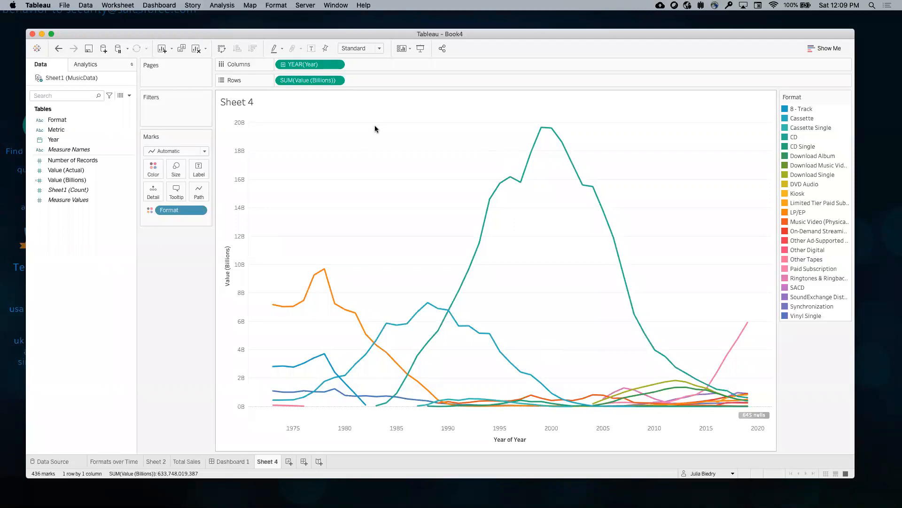
Try the Show Me stacked bar, horizontal bar and treemap chart types on Sheet 4
left_click(826, 48)
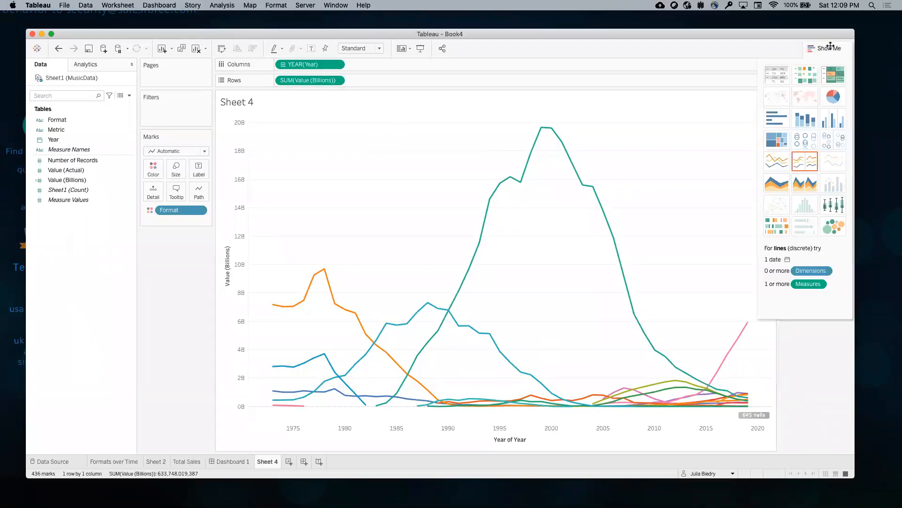
left_click(799, 123)
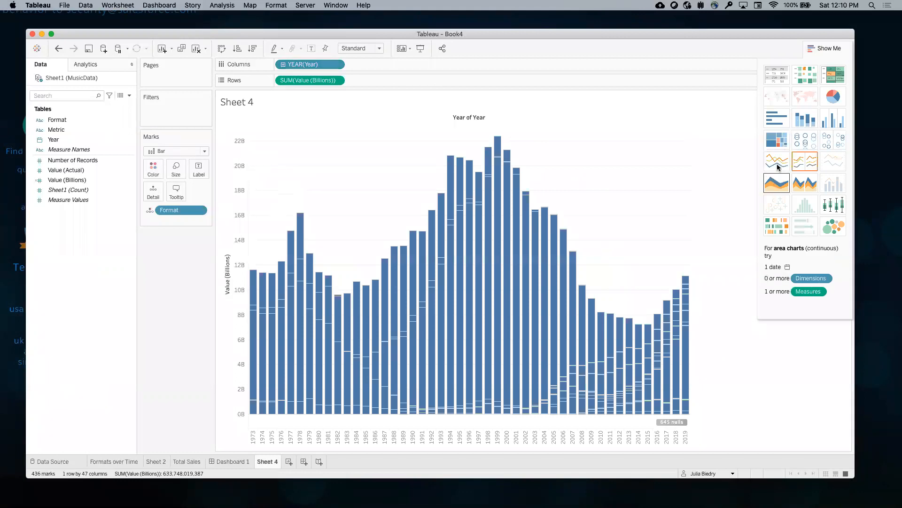
left_click(779, 122)
left_click(782, 144)
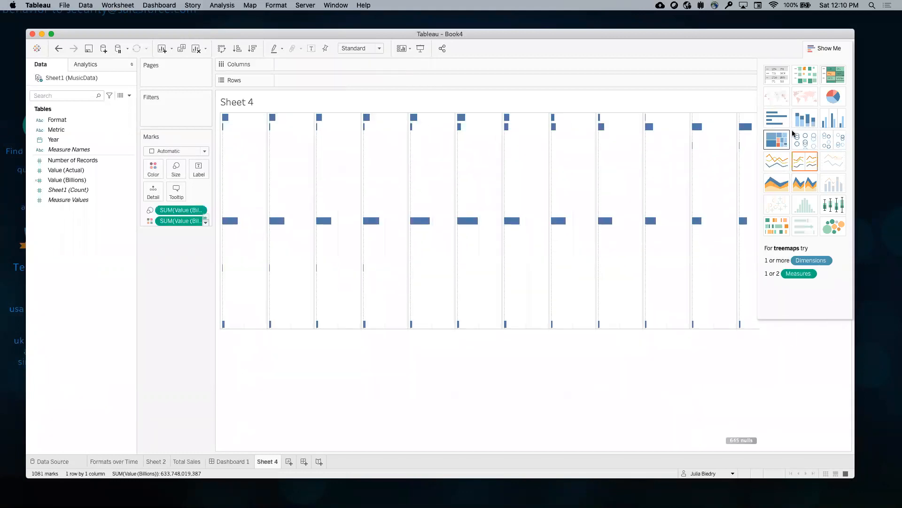
left_click(806, 121)
Undo the Show Me chart type changes on Sheet 4 and close the chart suggestions
left_click(58, 49)
left_click(59, 49)
left_click(58, 48)
left_click(59, 48)
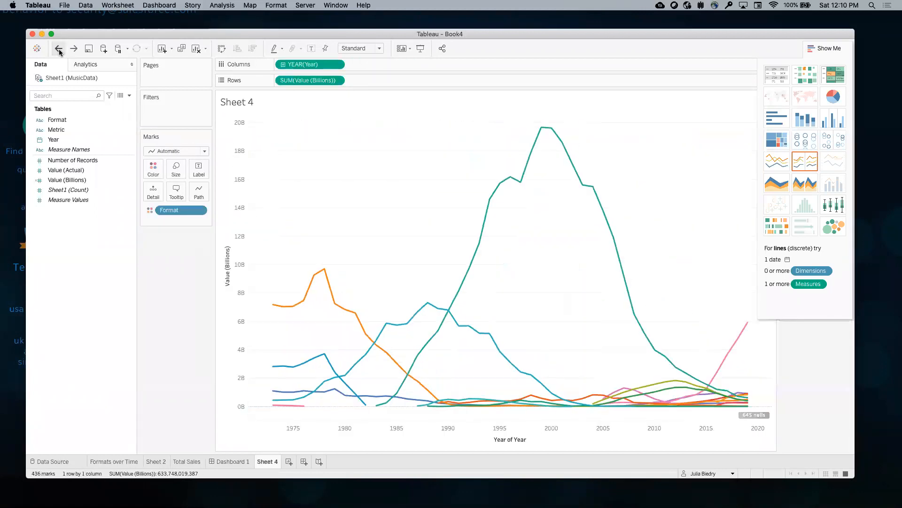
left_click(814, 48)
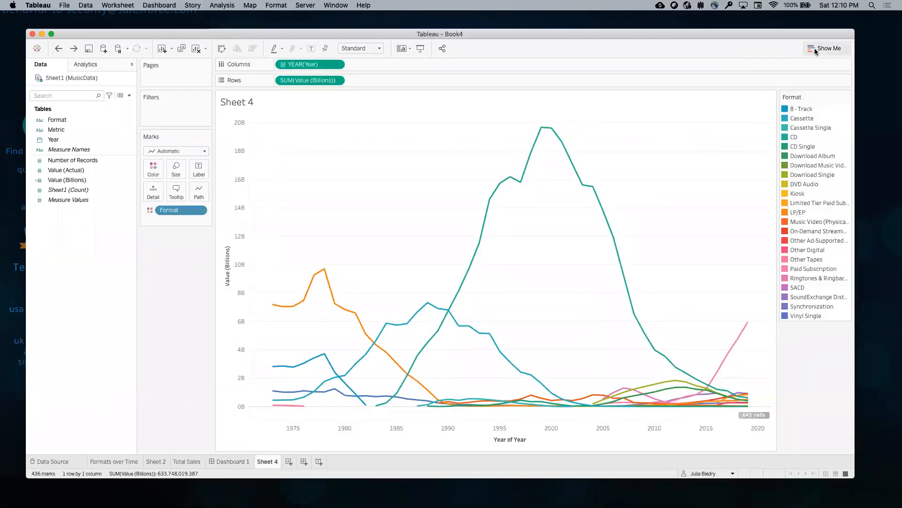
Change the Sheet 4 mark type to Bar, and delete the Sheet 4 worksheet
left_click(167, 151)
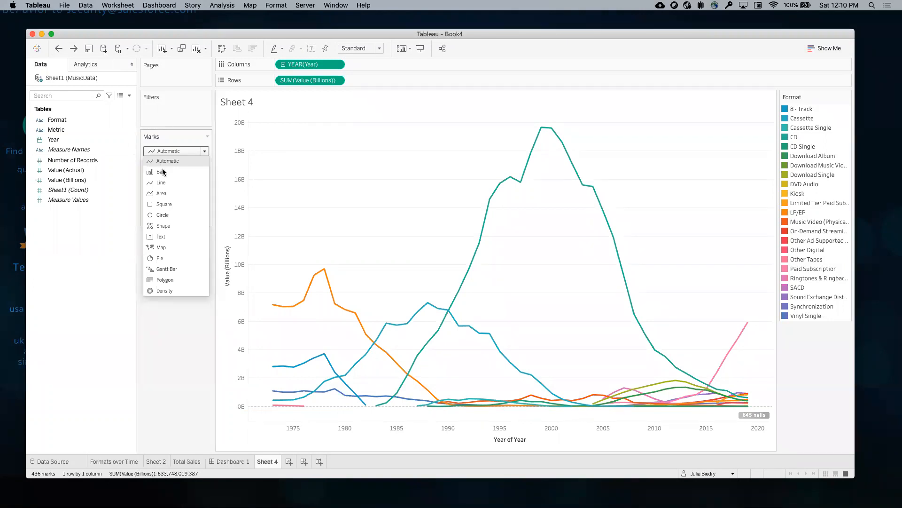
left_click(163, 171)
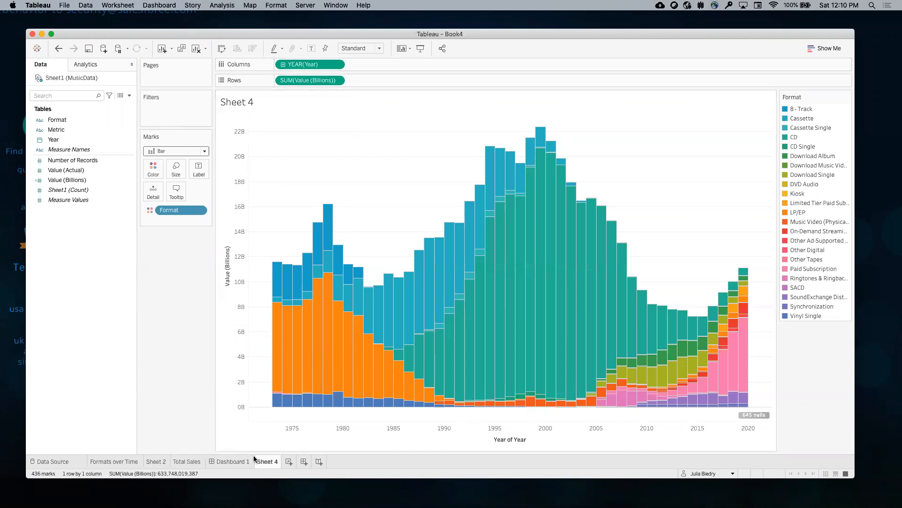
right_click(267, 461)
left_click(284, 358)
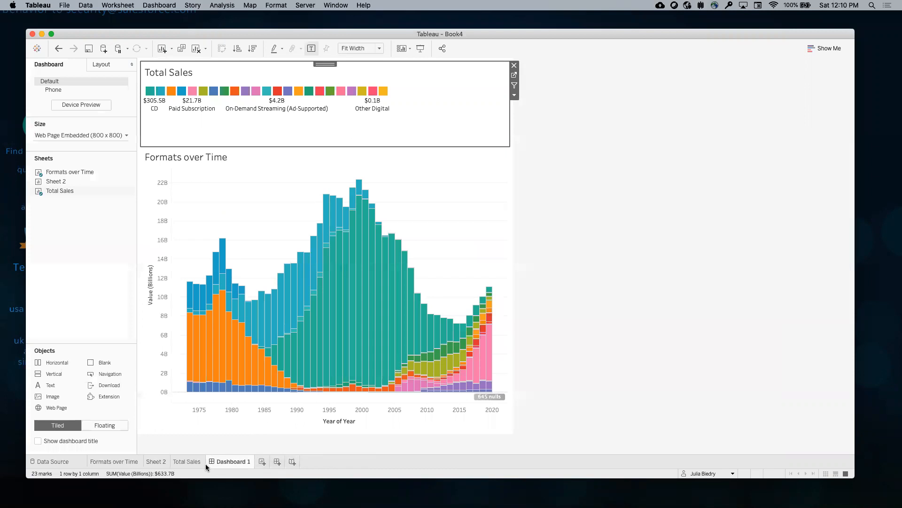
Enlarge the square marks in the Total Sales worksheet until they wrap onto two rows
left_click(514, 76)
left_click(176, 173)
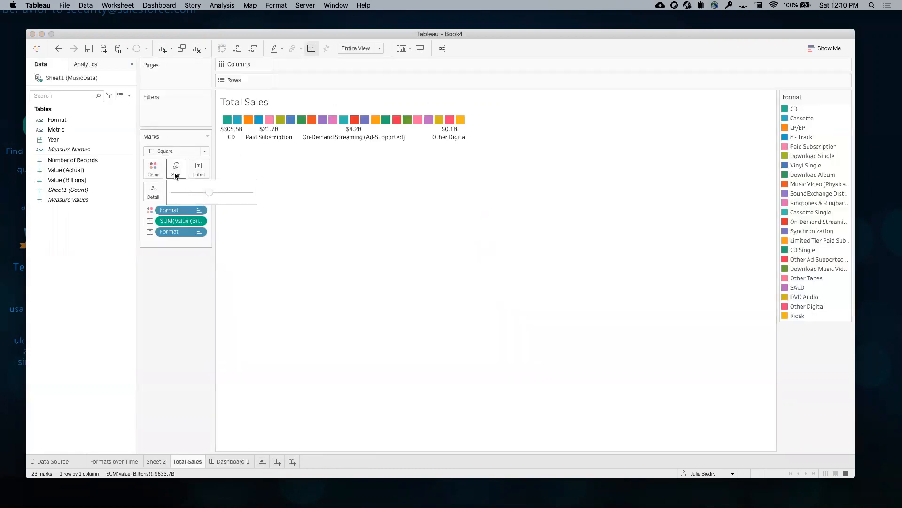
left_click_drag(211, 193, 217, 193)
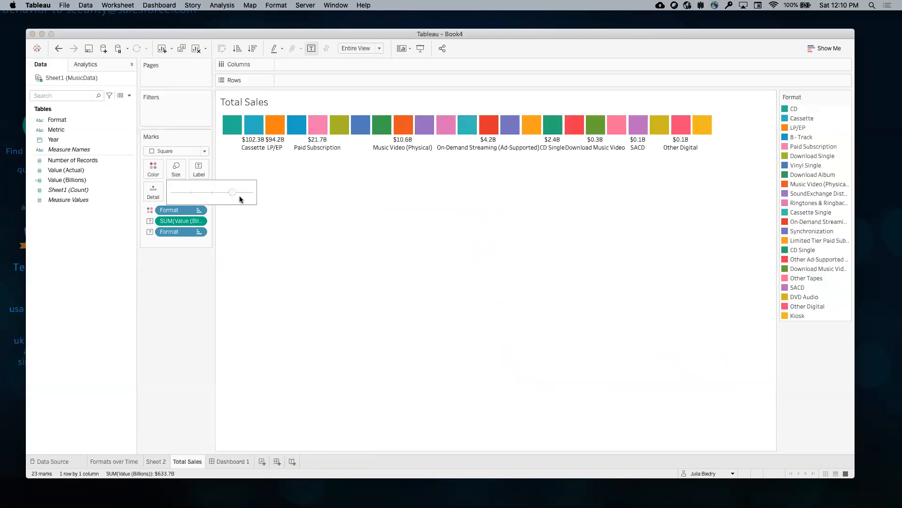
left_click_drag(232, 190, 239, 191)
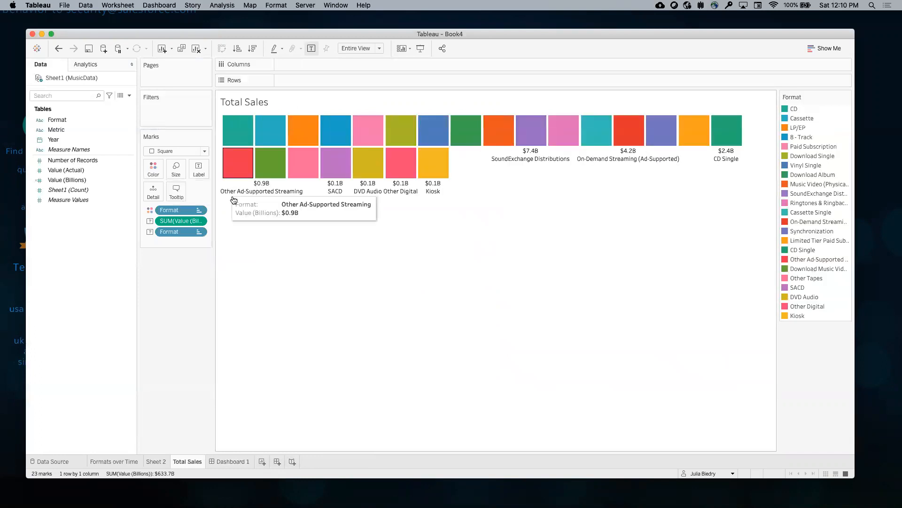
Set the vertical alignment of the Total Sales mark labels to middle so they sit inside the squares
left_click(207, 174)
left_click(261, 242)
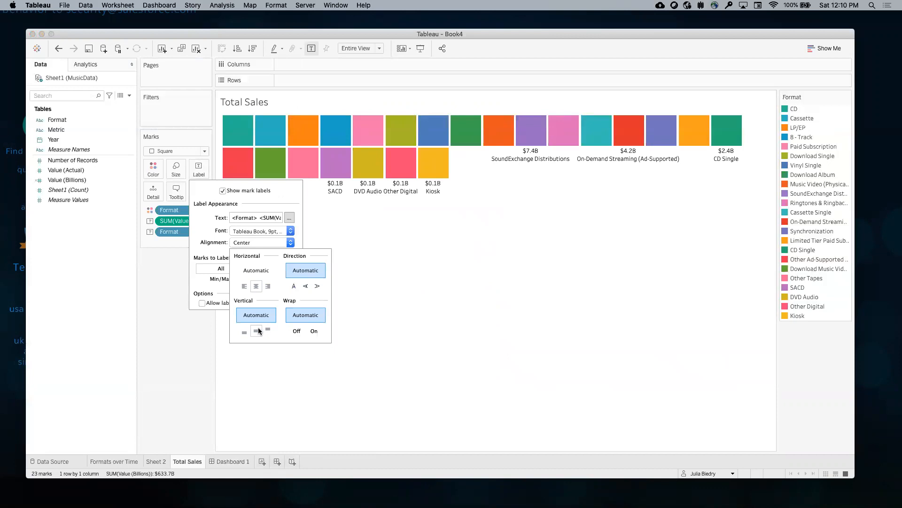
left_click(256, 331)
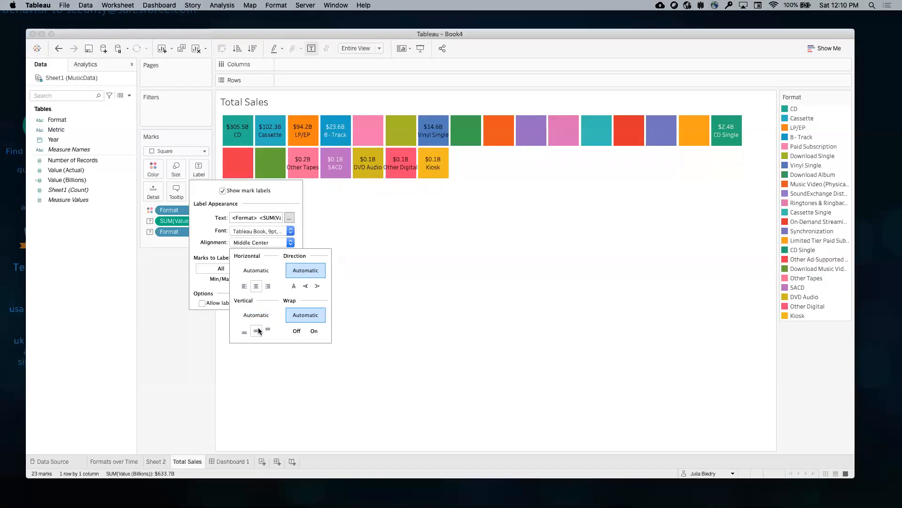
left_click(393, 323)
Enlarge the square marks in the Total Sales worksheet until they wrap onto three rows
left_click(199, 169)
left_click(176, 169)
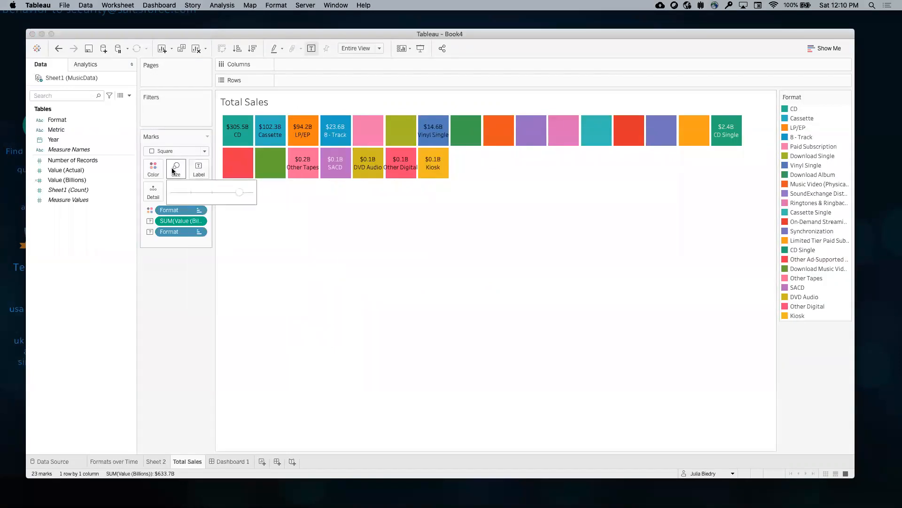
left_click_drag(247, 191, 242, 192)
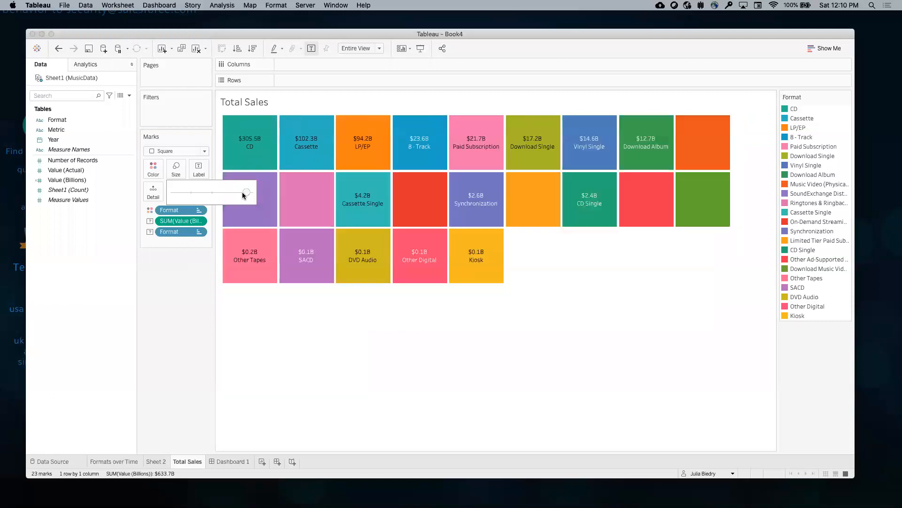
On Dashboard 1, make the Total Sales area taller and set its fit to Entire View
left_click(232, 462)
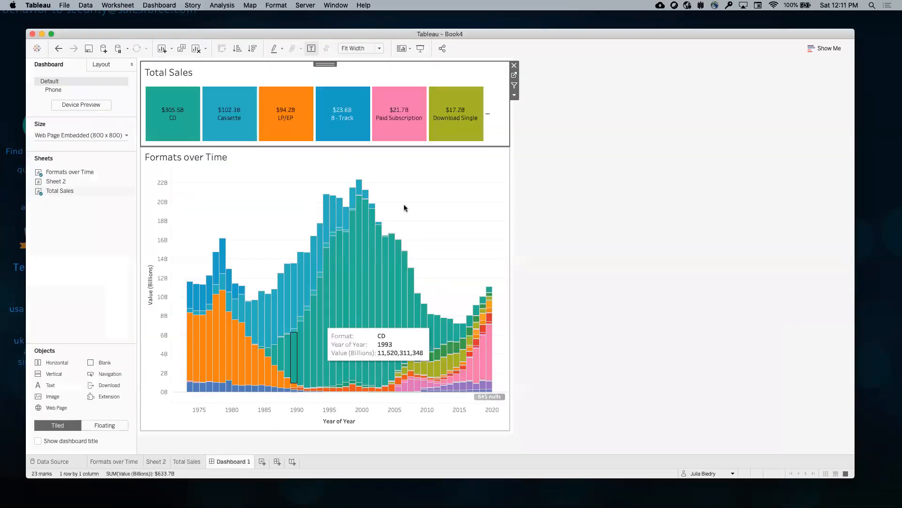
left_click_drag(426, 166, 421, 187)
left_click(488, 157)
left_click(357, 48)
left_click(354, 79)
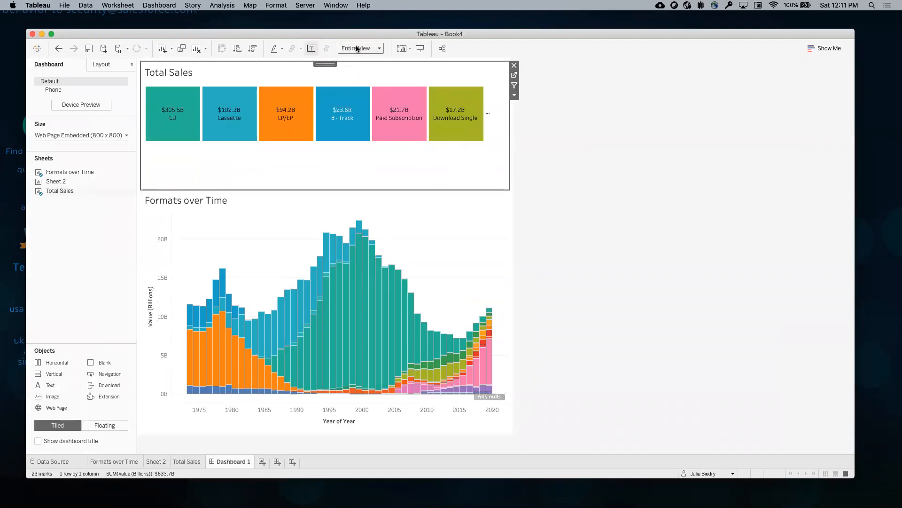
Remove Total Sales from the dashboard and add it again above the Formats over Time chart
left_click(362, 47)
left_click(358, 63)
left_click(514, 66)
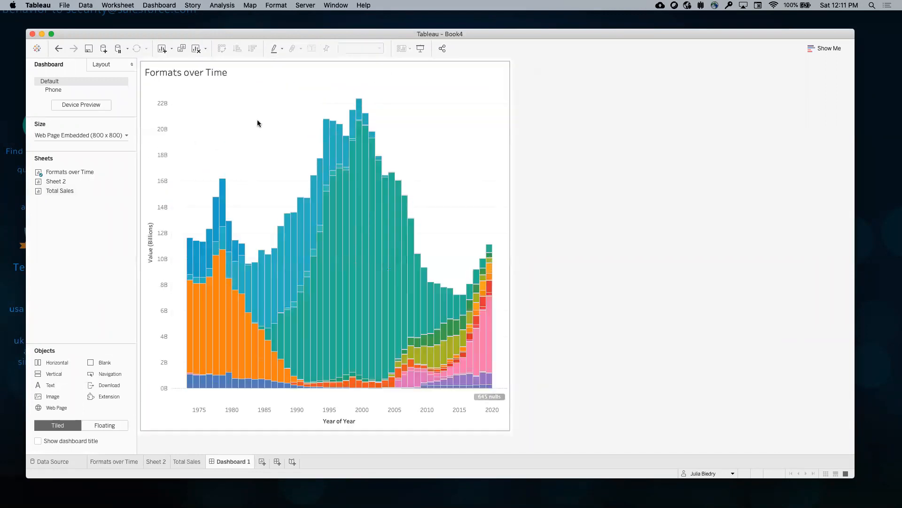
left_click_drag(60, 190, 262, 129)
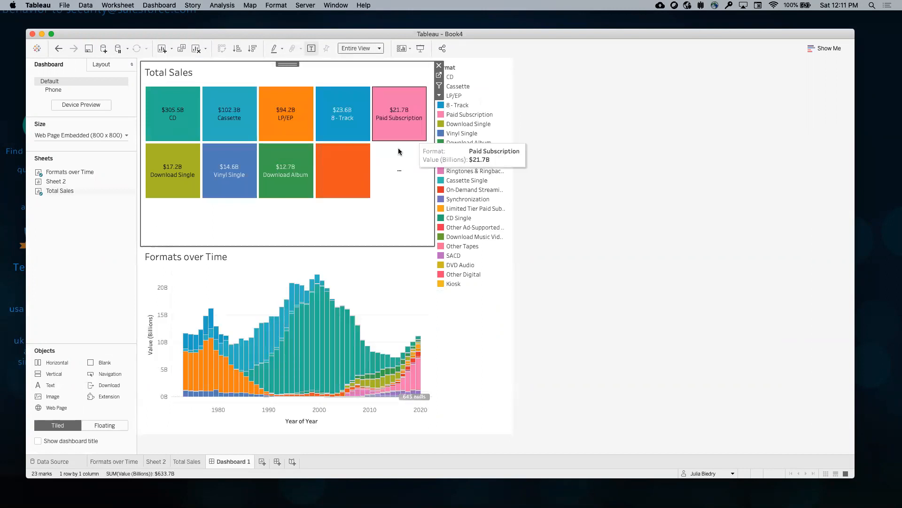
Shrink the square marks in the Total Sales worksheet back to two rows and return to Dashboard 1
left_click(439, 76)
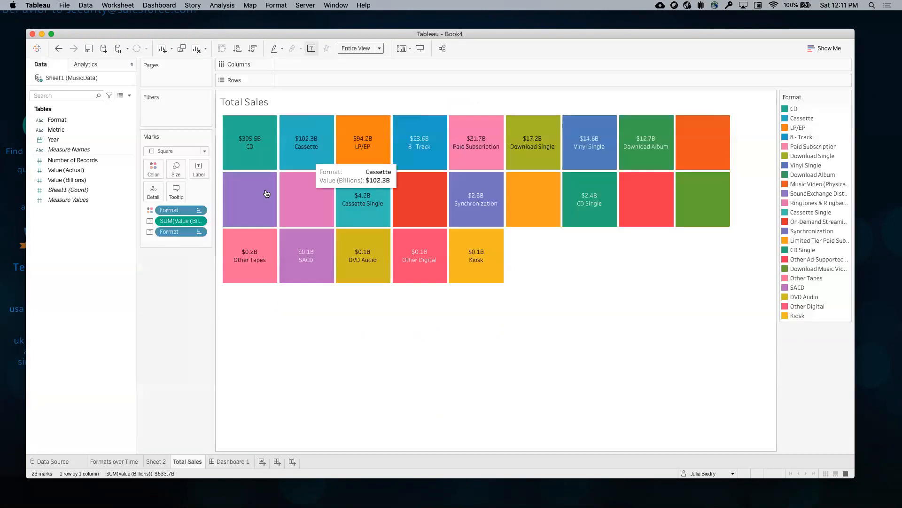
left_click(176, 168)
left_click_drag(247, 193, 237, 192)
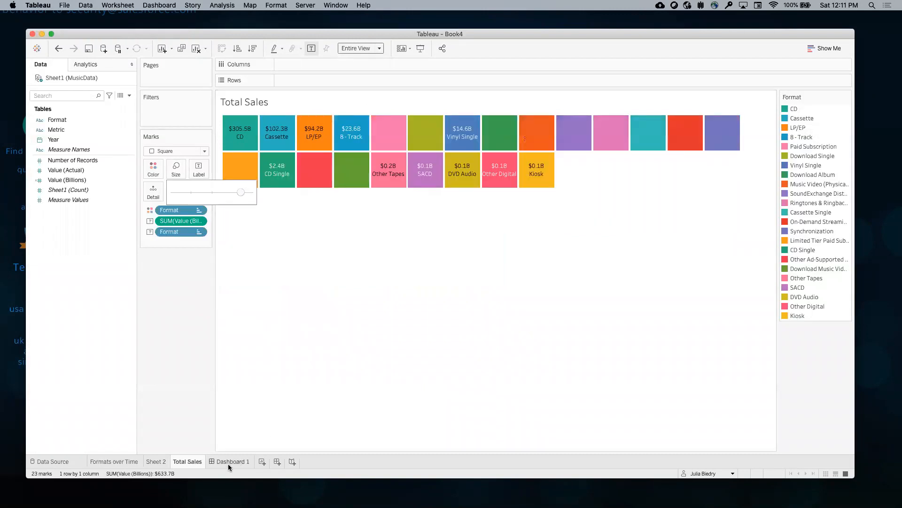
left_click(230, 462)
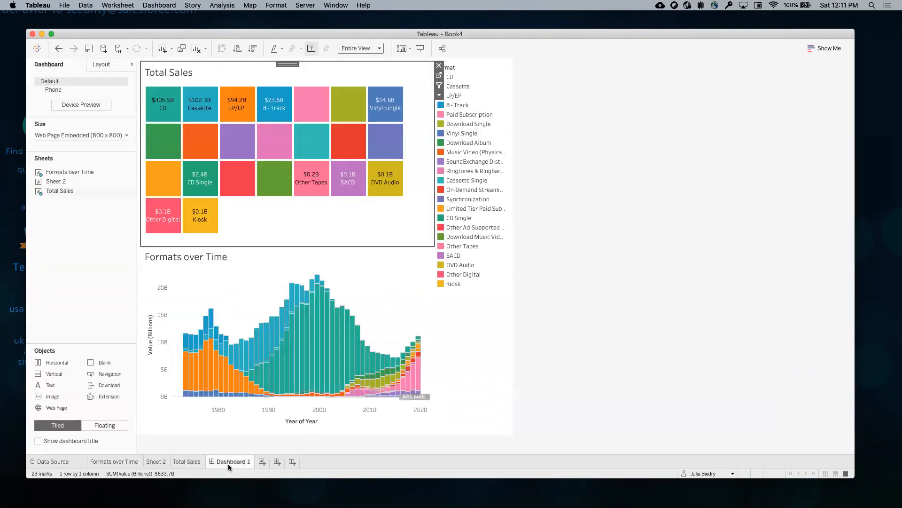
Remove the Format legend from the dashboard and reduce the height of the Total Sales area to just below its squares
left_click(481, 93)
left_click(515, 66)
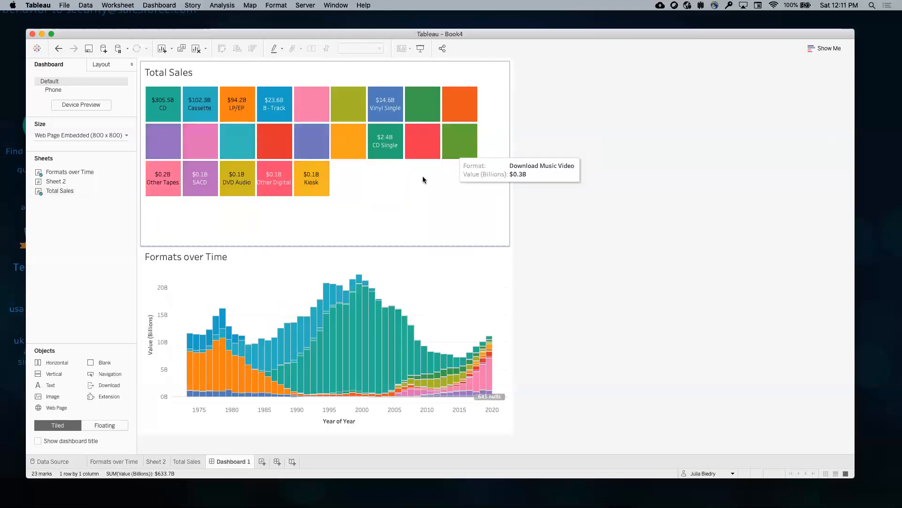
left_click_drag(370, 247, 375, 205)
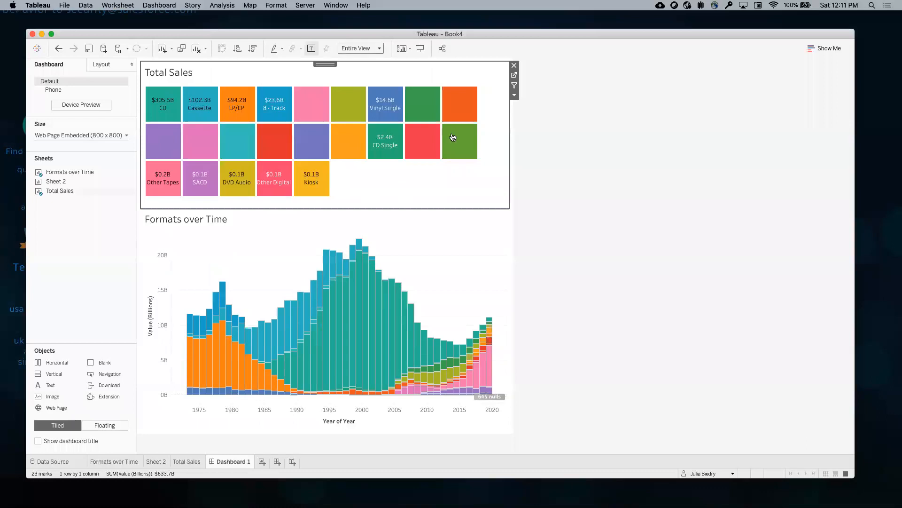
Set the font size of the Format and SUM(Value (Billions)) label text in the Total Sales worksheet to 8
left_click(514, 75)
left_click(198, 169)
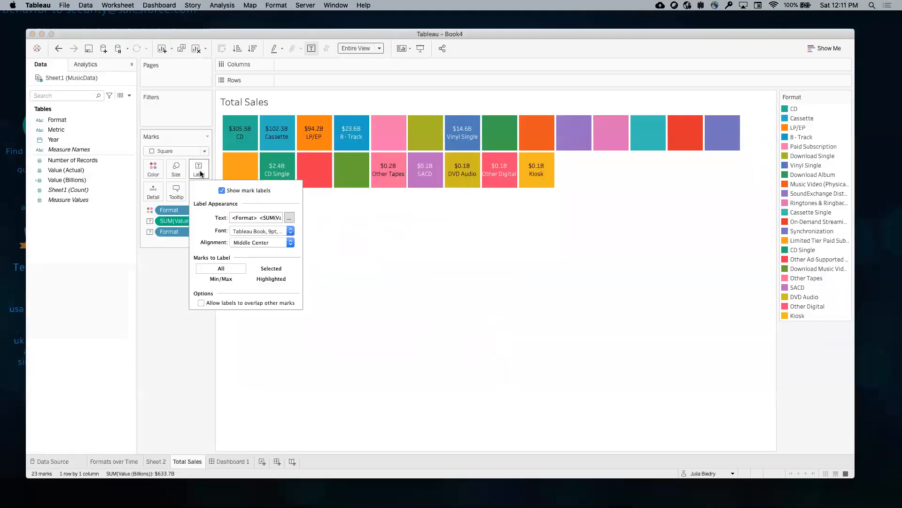
left_click(290, 218)
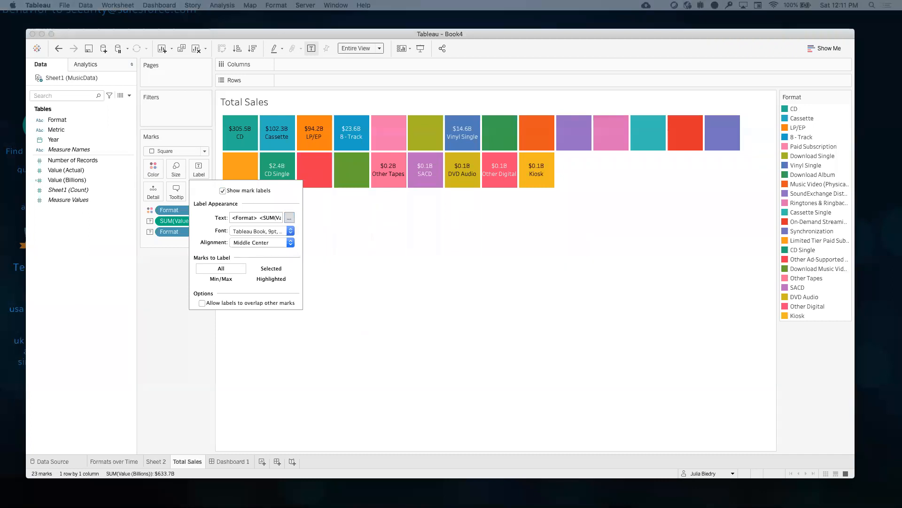
left_click_drag(729, 218, 495, 227)
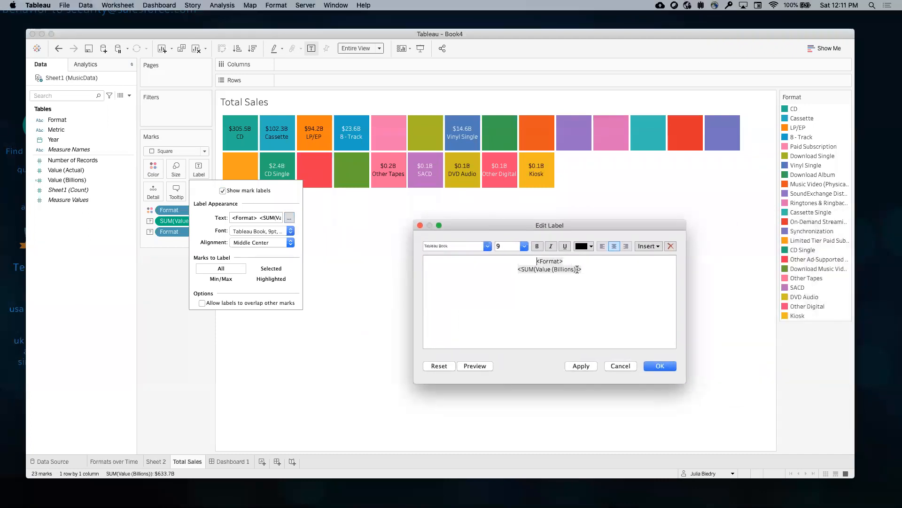
left_click_drag(586, 271, 532, 255)
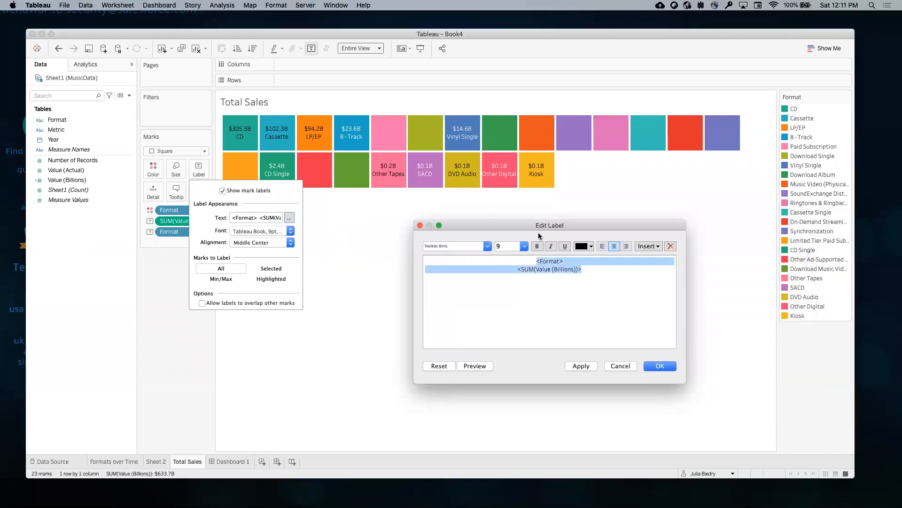
left_click(523, 247)
left_click(506, 262)
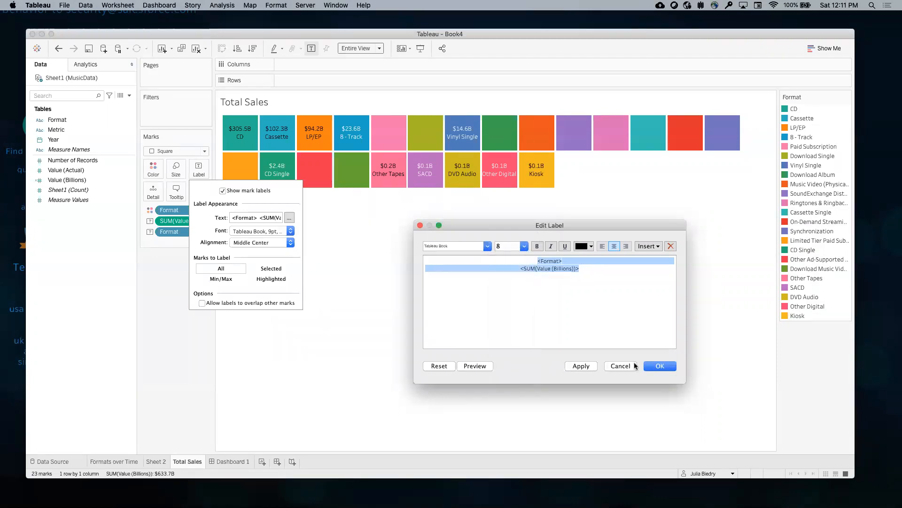
left_click(652, 368)
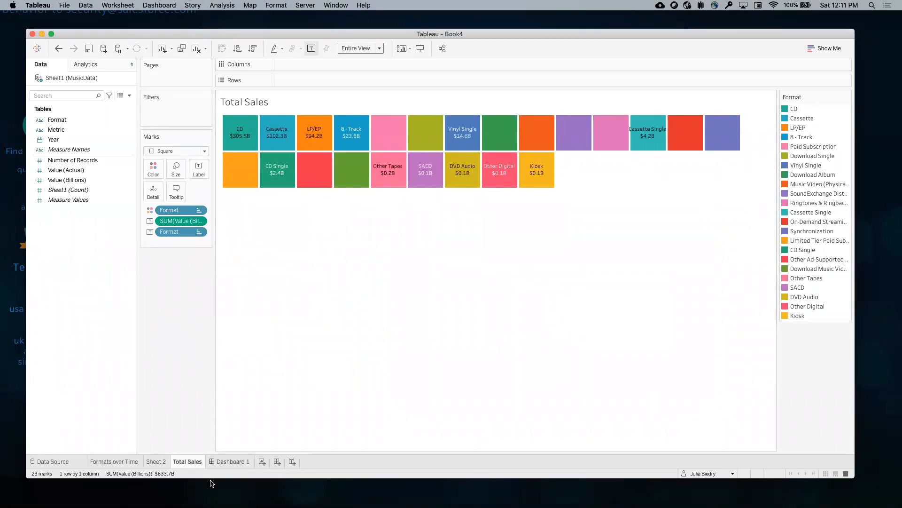
Try dashboard widths of 900 and 1100 px, and set the fixed size of Dashboard 1 to 1000 x 800 px
left_click(220, 462)
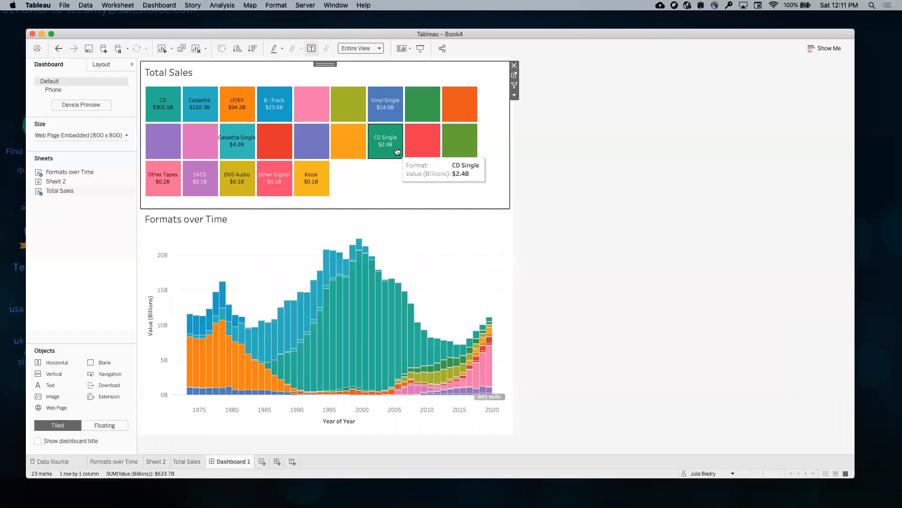
left_click(52, 136)
left_click(73, 189)
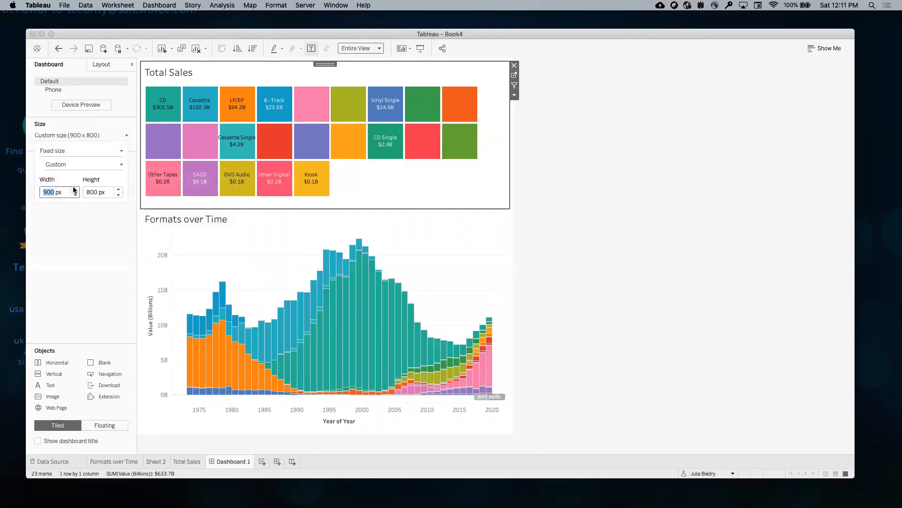
left_click(74, 189)
left_click(74, 189)
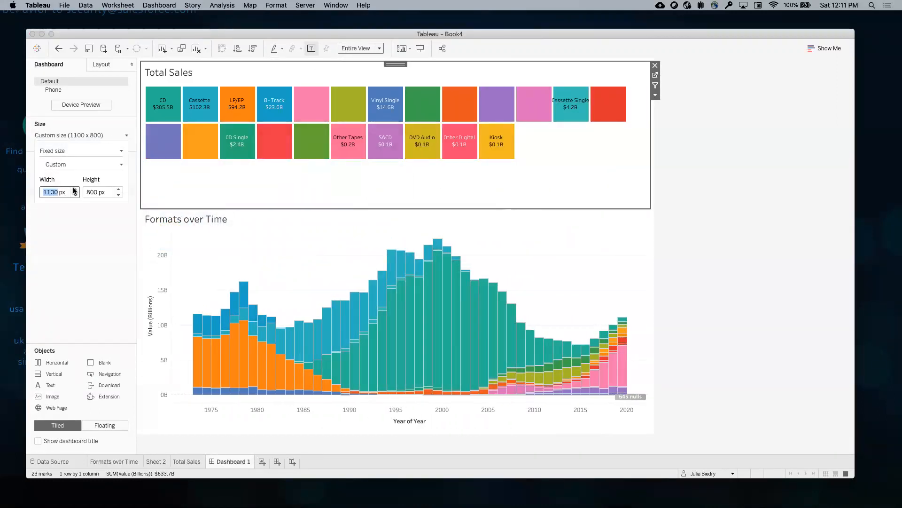
left_click(74, 193)
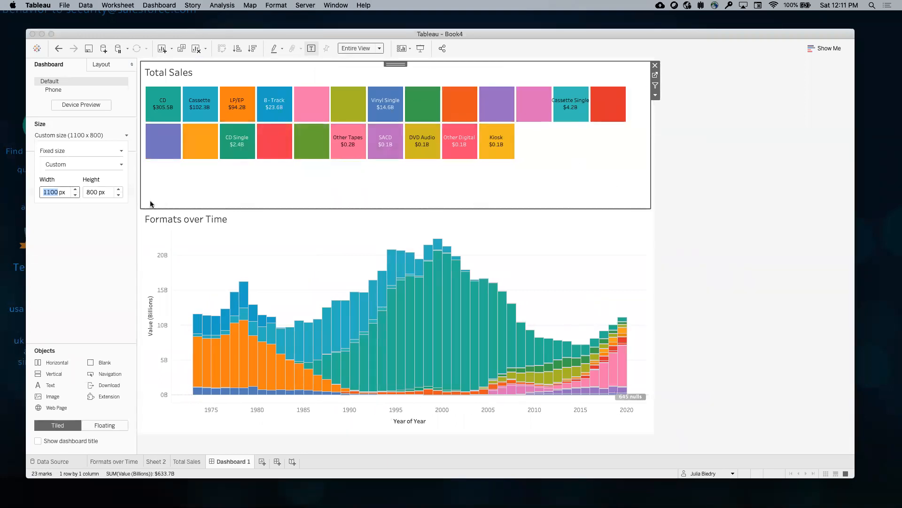
left_click(75, 195)
left_click(75, 194)
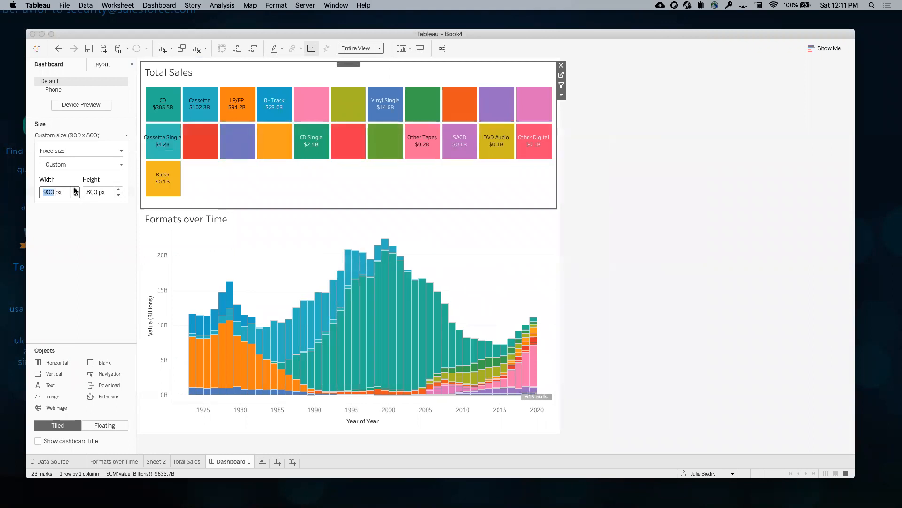
left_click(75, 189)
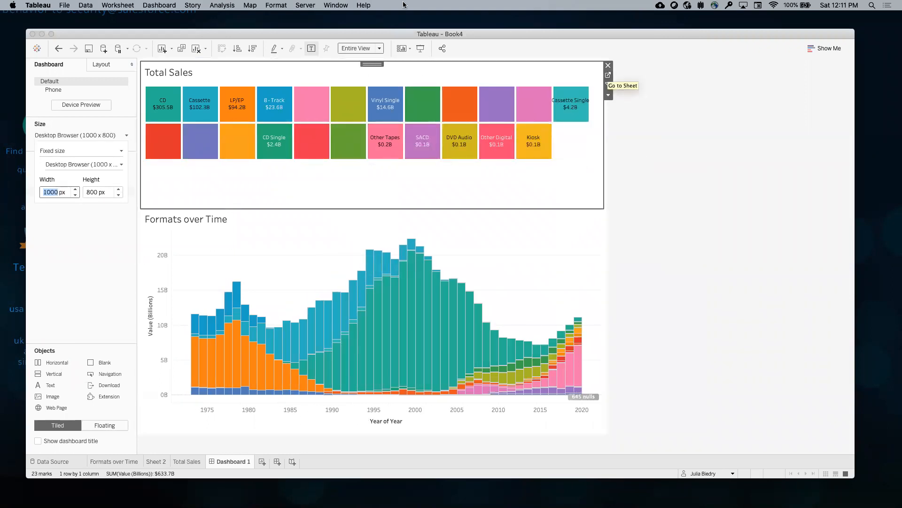
left_click(253, 23)
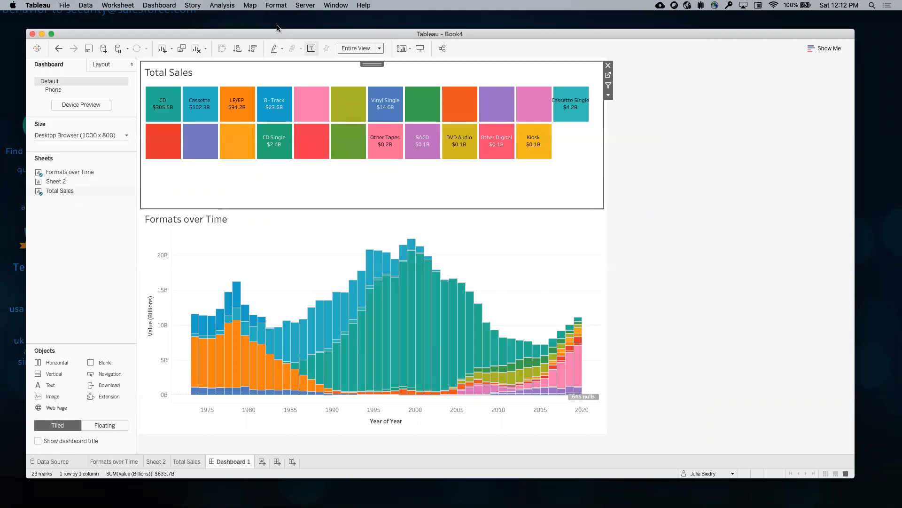
Enlarge the squares in the Total Sales worksheet to four rows and allow their labels to overlap other marks
left_click(608, 76)
left_click(176, 168)
left_click_drag(240, 194, 254, 192)
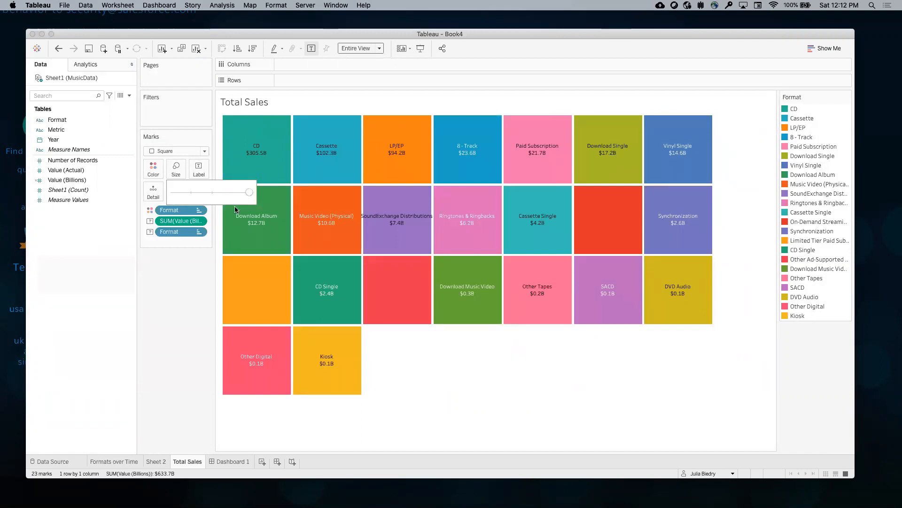
left_click(201, 172)
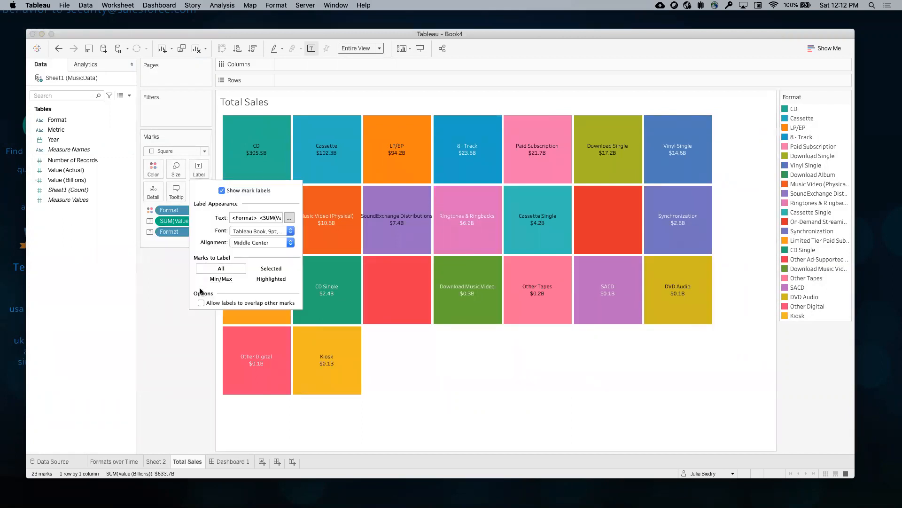
left_click(200, 303)
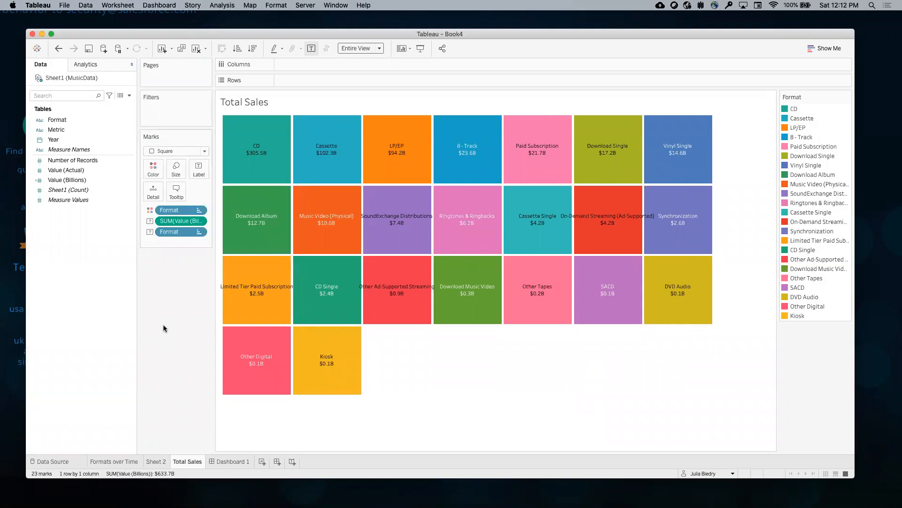
Set the fixed width of Dashboard 1 to 1300 px
left_click(217, 462)
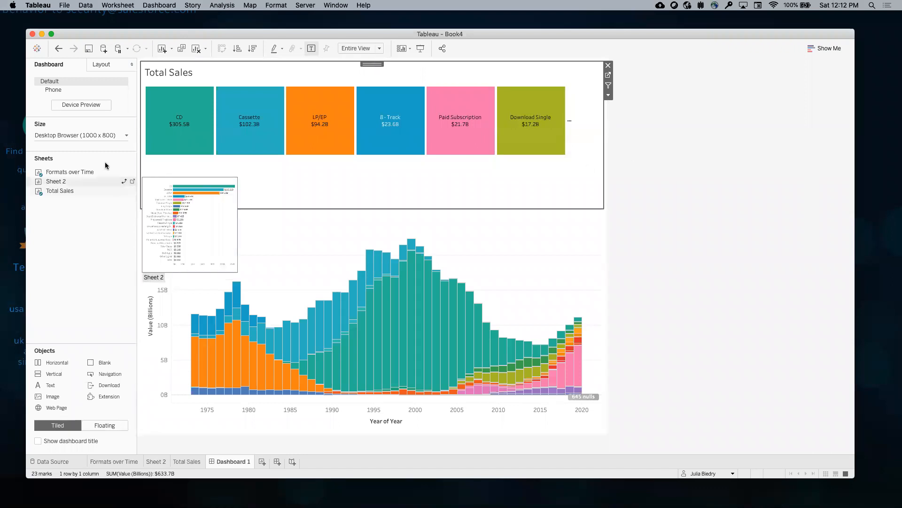
left_click(126, 136)
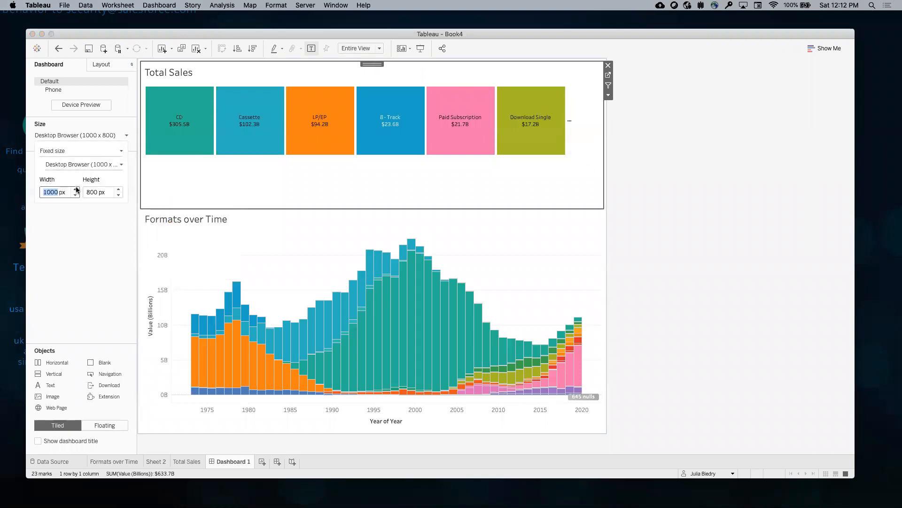
left_click_drag(77, 190, 76, 196)
Shrink the Total Sales squares to fit two rows on the dashboard, and reduce the Total Sales area's height to just below them
left_click(750, 75)
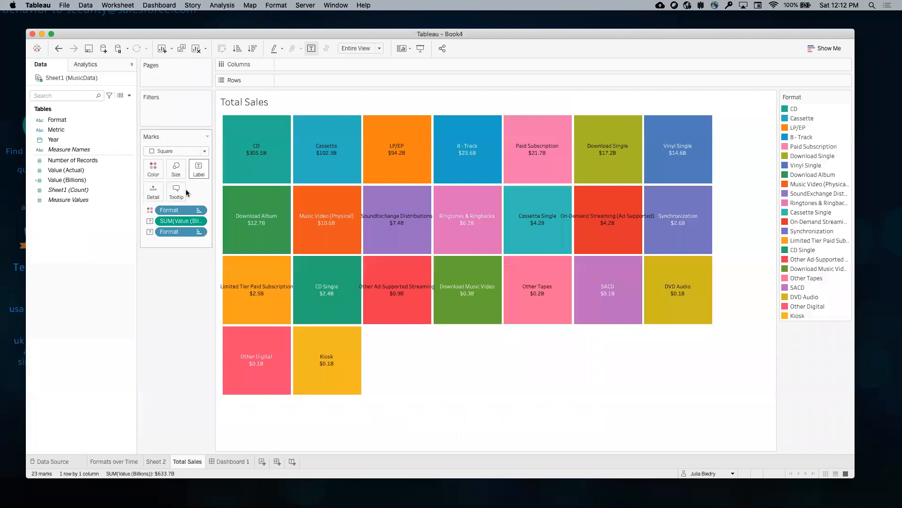
left_click(181, 174)
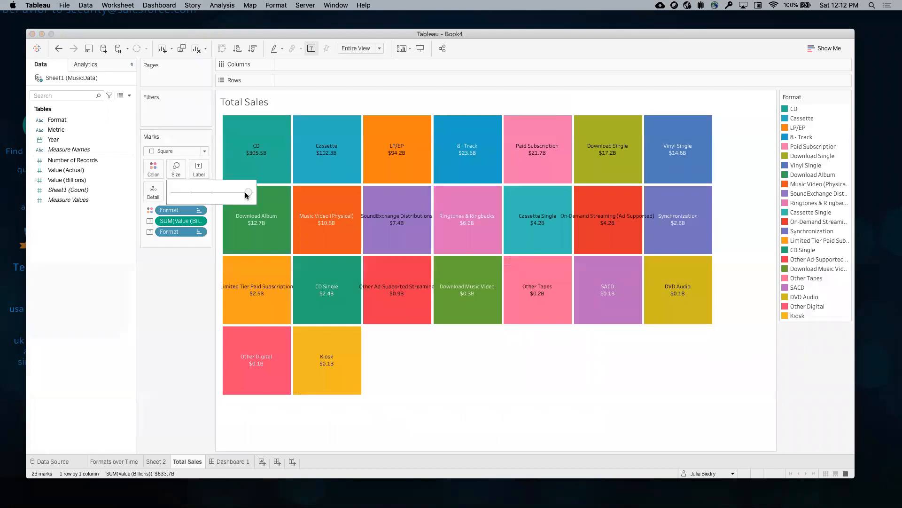
left_click_drag(247, 195, 243, 196)
left_click(217, 463)
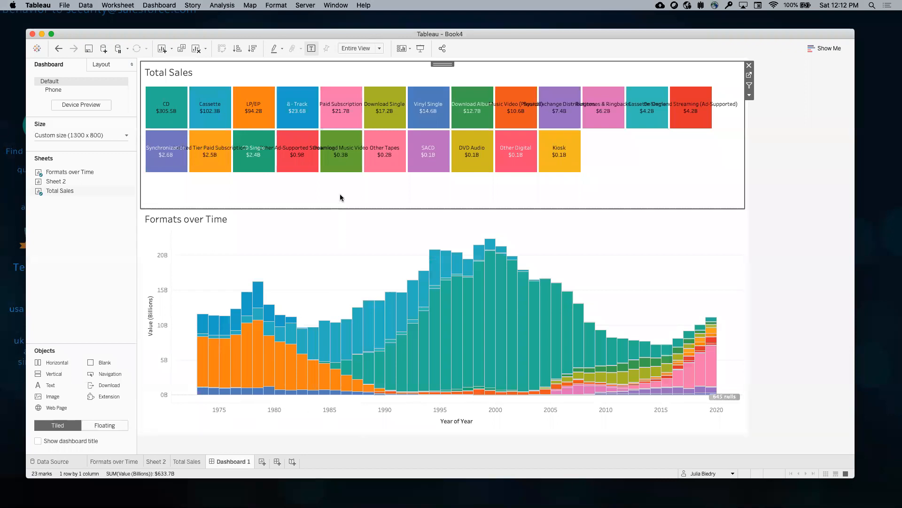
left_click_drag(335, 205, 335, 180)
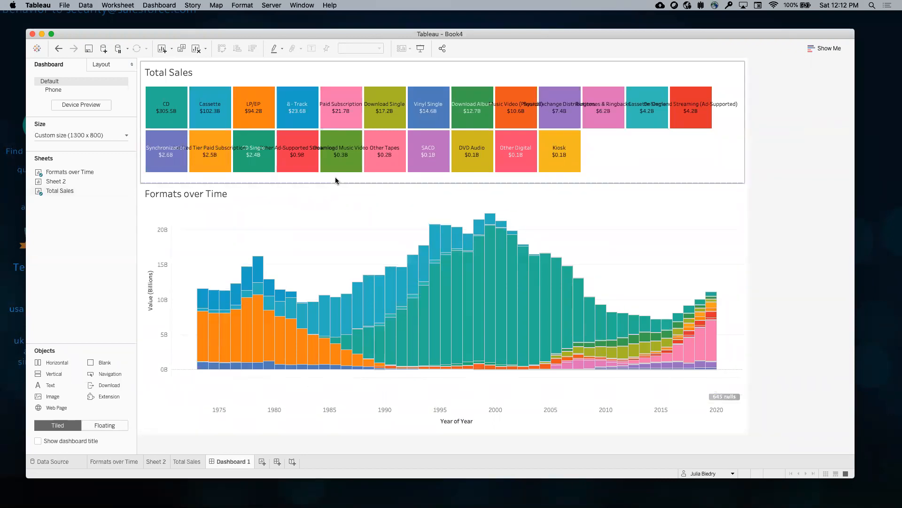
Hide the Total Sales title on the dashboard and reduce that area's height to just below its two rows of squares
right_click(195, 78)
left_click(188, 94)
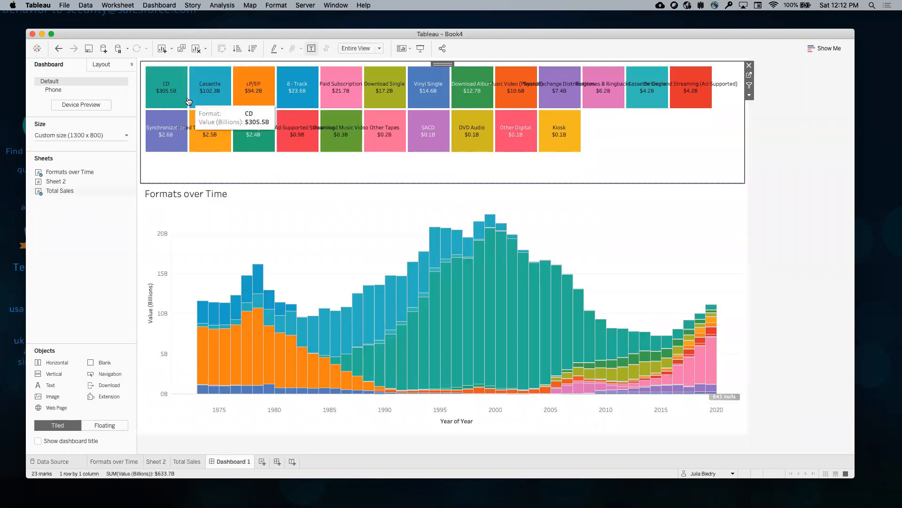
left_click_drag(304, 182, 304, 158)
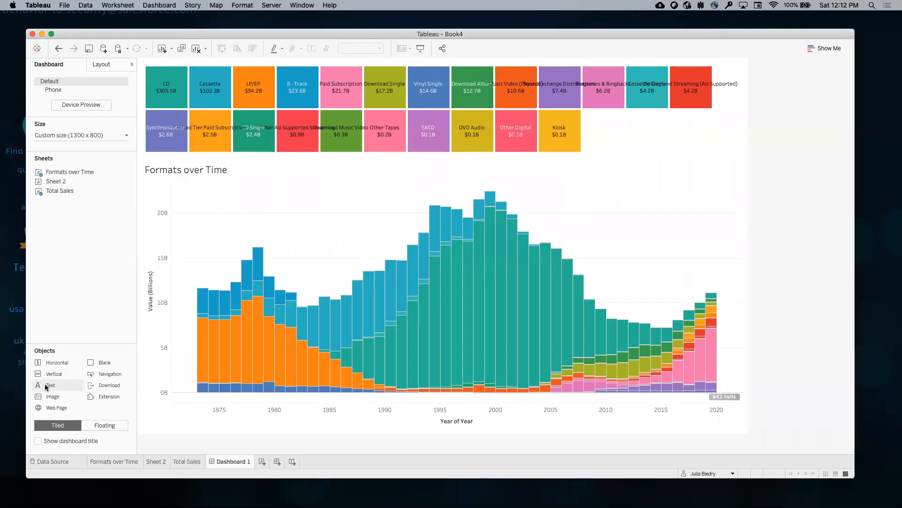
Use Total Sales as a dashboard filter, test it with the CD and Synchronization squares, and clear the selection
left_click(692, 140)
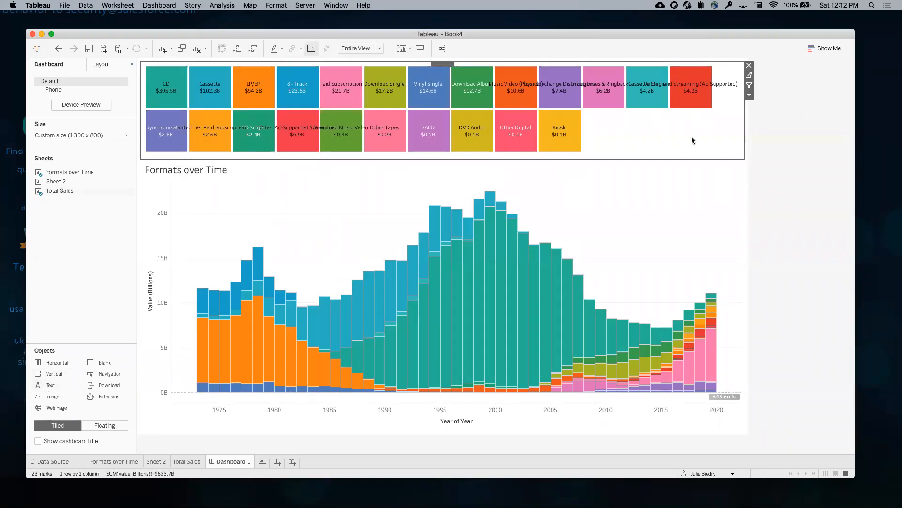
left_click(749, 85)
left_click(161, 87)
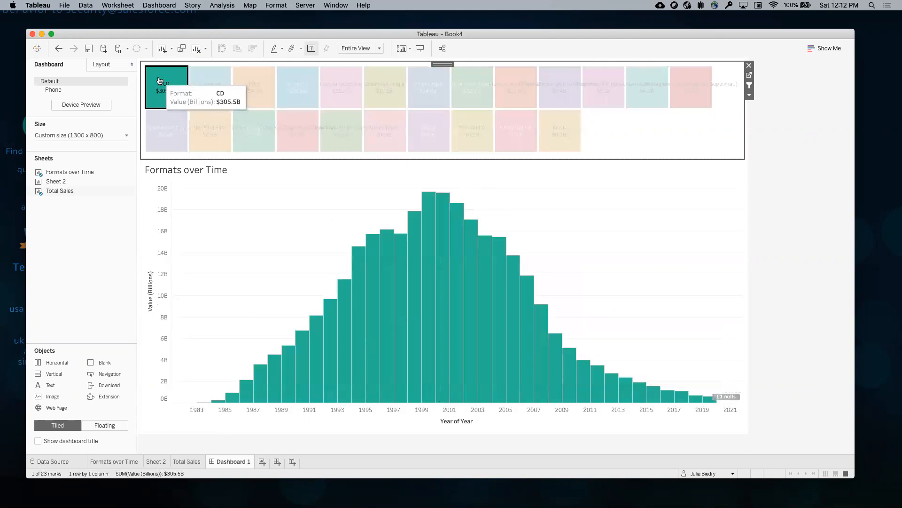
left_click(159, 80)
left_click(159, 123)
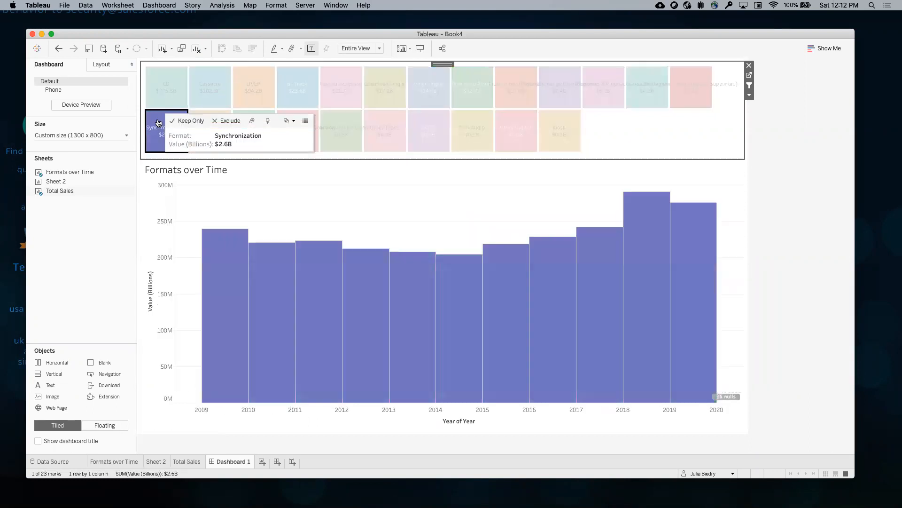
left_click(158, 122)
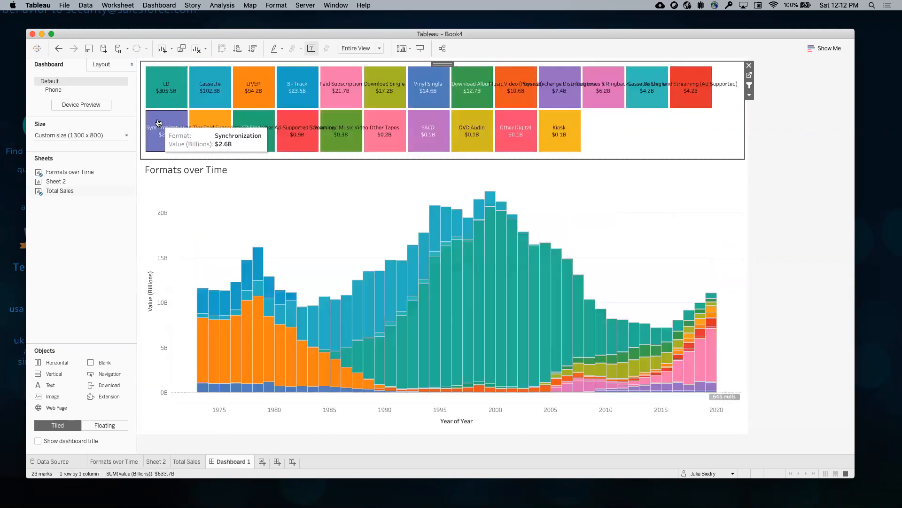
Label the bars in the Formats over Time worksheet with SUM(Value (Billions))
left_click(715, 255)
left_click(750, 173)
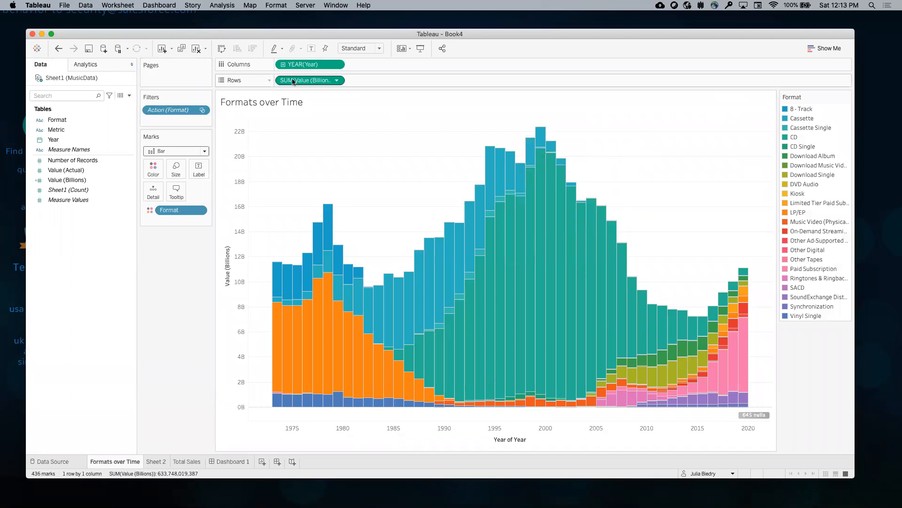
left_click_drag(295, 81, 198, 167)
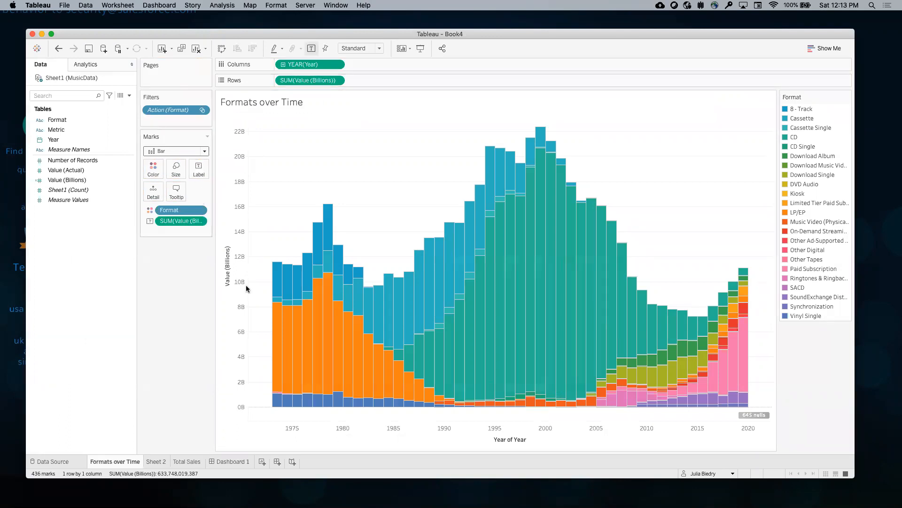
Check the bar labels on Dashboard 1 by filtering to Download Music Video and Other Tapes, and clear the filter
left_click(227, 460)
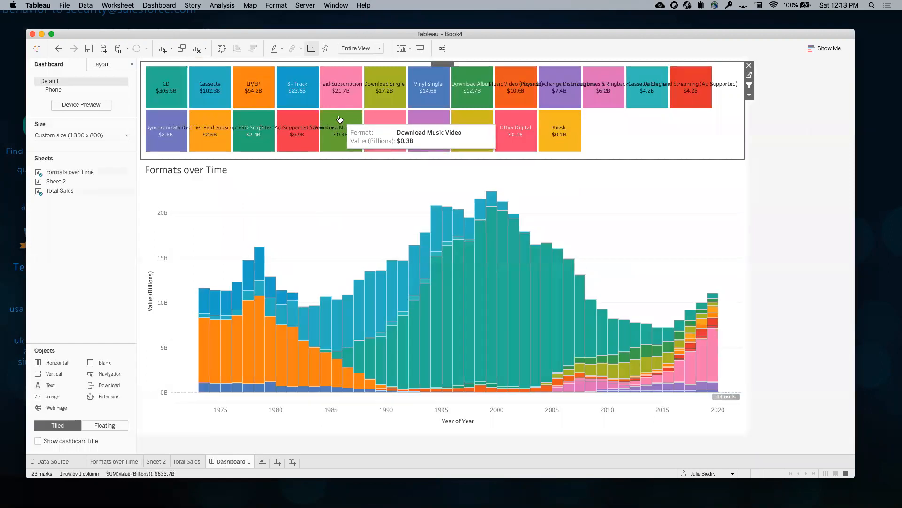
left_click(341, 122)
left_click(327, 120)
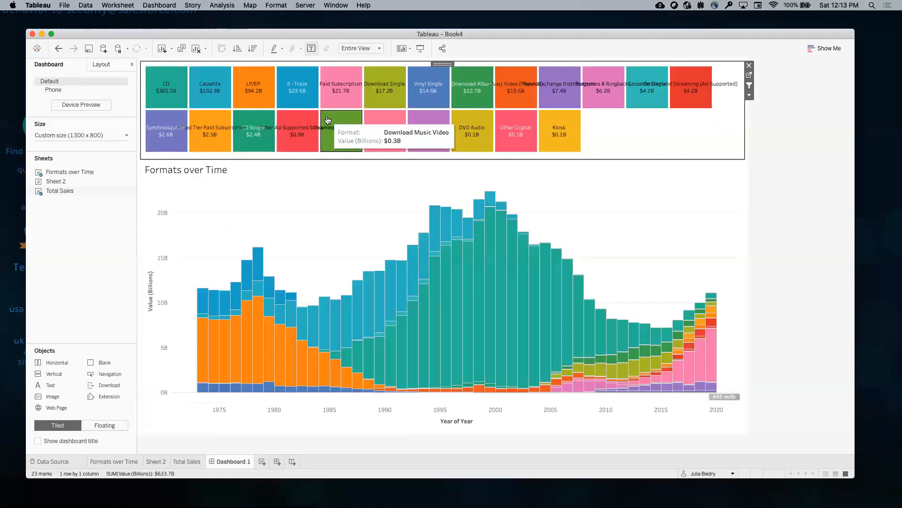
left_click(390, 116)
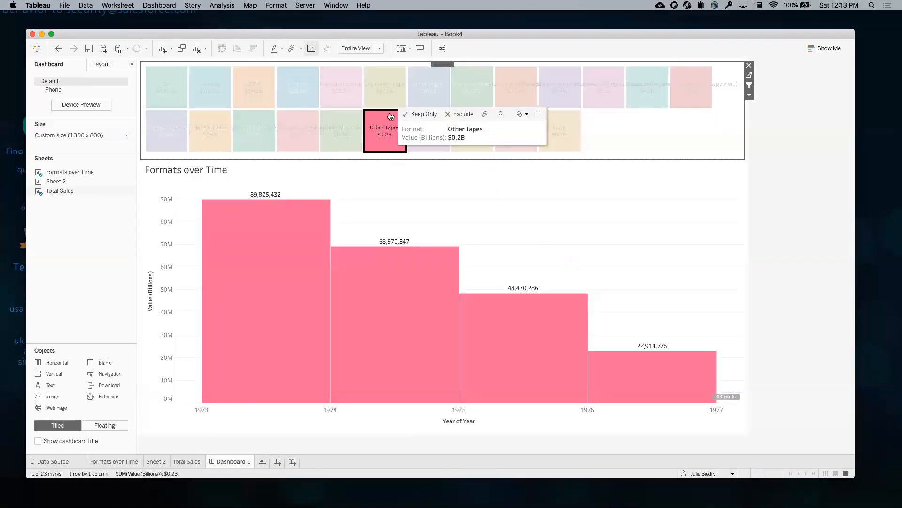
left_click(387, 120)
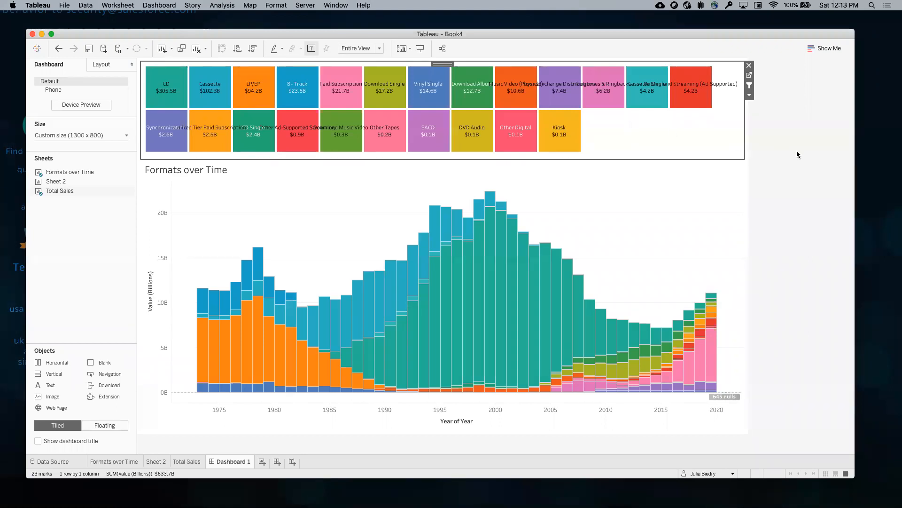
Enlarge the Total Sales squares slightly and increase the Total Sales area's height on Dashboard 1 to fit two rows
left_click(750, 76)
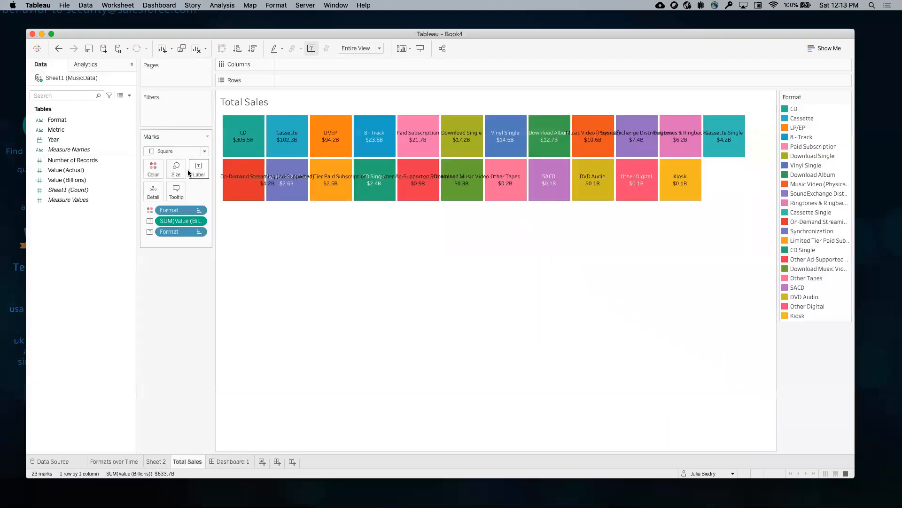
left_click(182, 174)
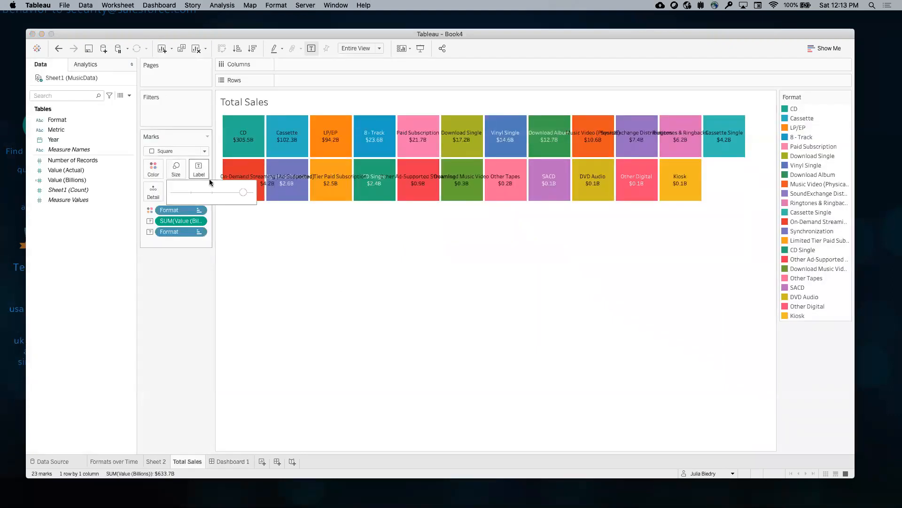
left_click(243, 194)
left_click(231, 462)
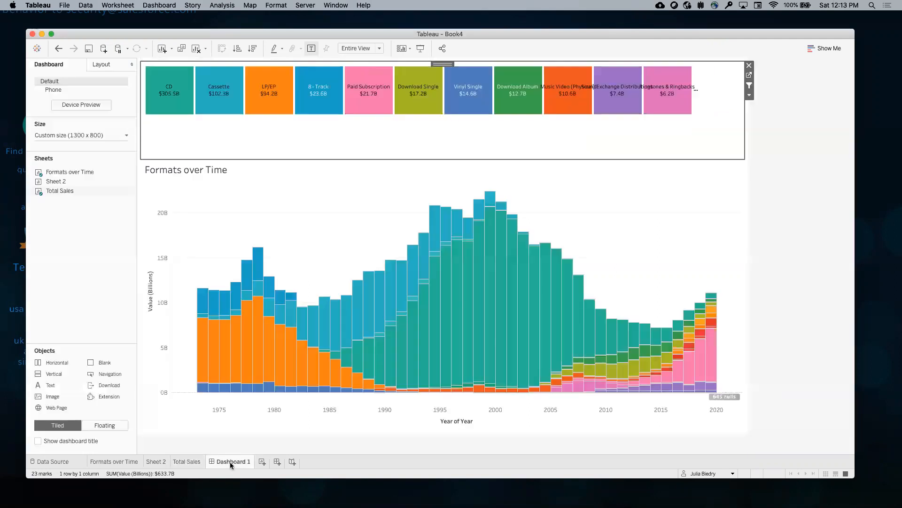
left_click_drag(354, 159, 352, 170)
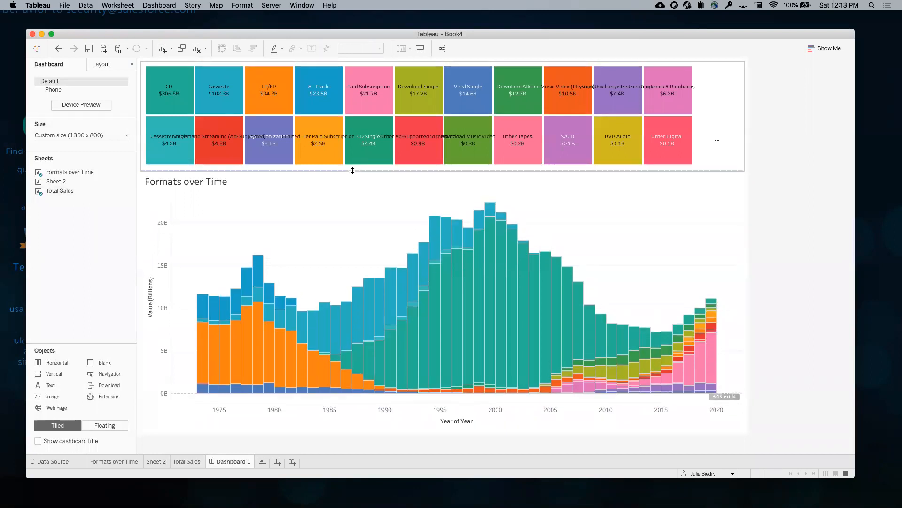
Review the label alignment options of the Total Sales worksheet and return to Dashboard 1
mouse_move(674, 73)
left_click(727, 88)
left_click(749, 79)
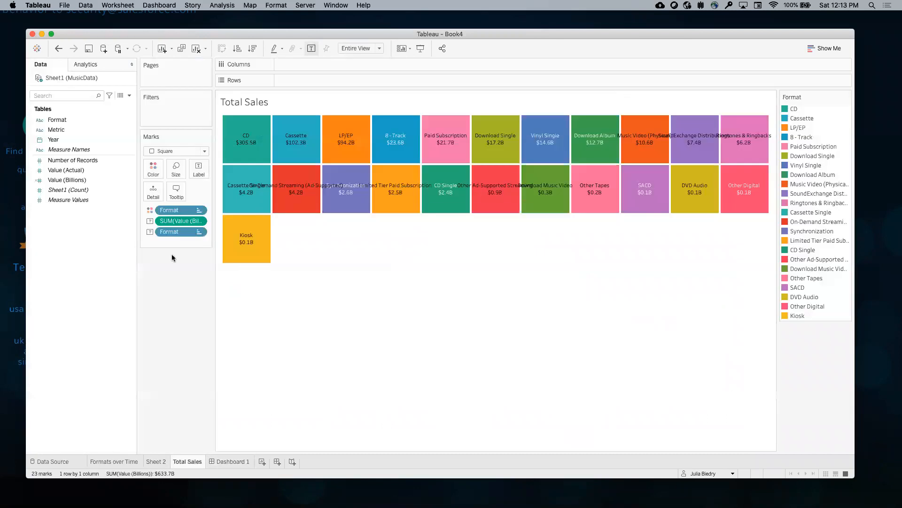
left_click(199, 176)
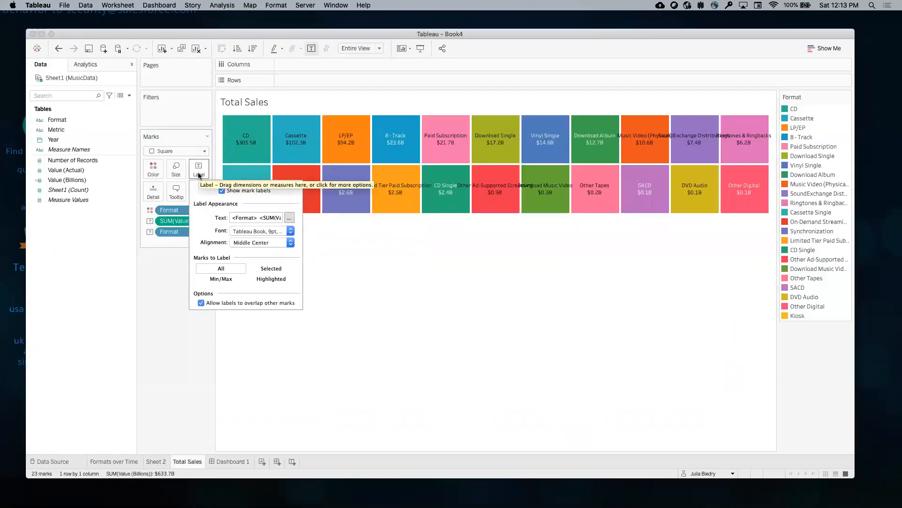
left_click(261, 243)
left_click(313, 333)
left_click(363, 320)
left_click(228, 461)
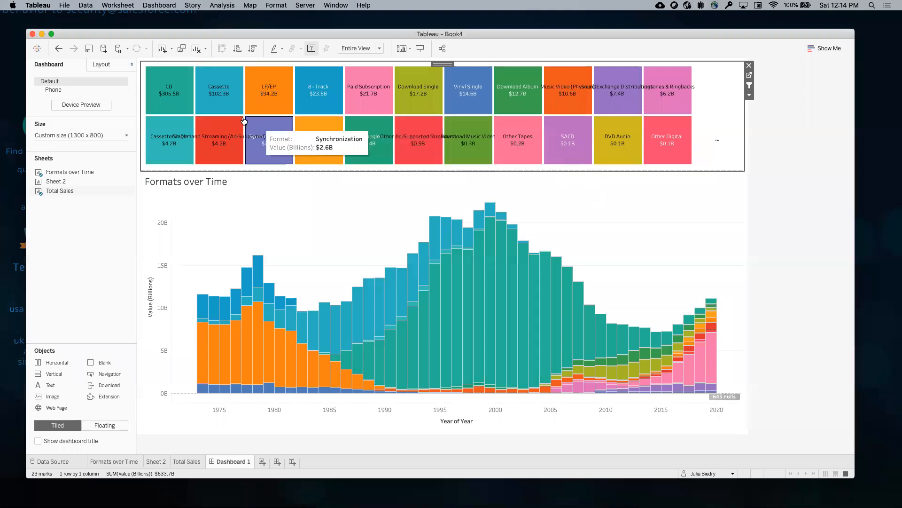
Filter Formats over Time by the CD and Cassette squares to check its bar labels, and clear the filter
mouse_move(175, 101)
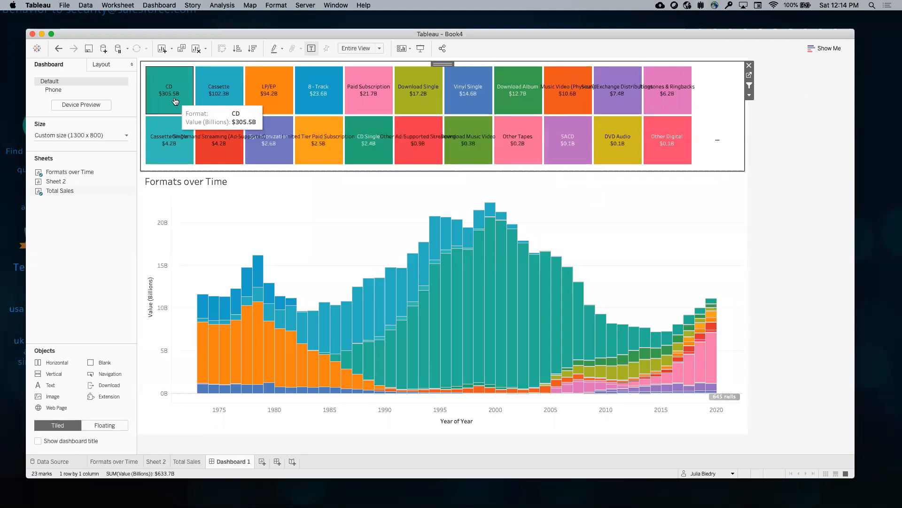
left_click(175, 100)
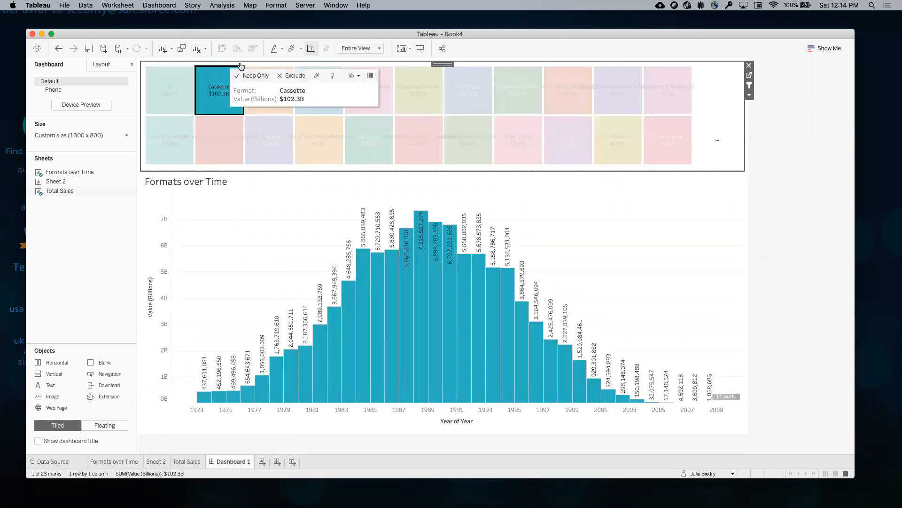
left_click(248, 80)
left_click(213, 108)
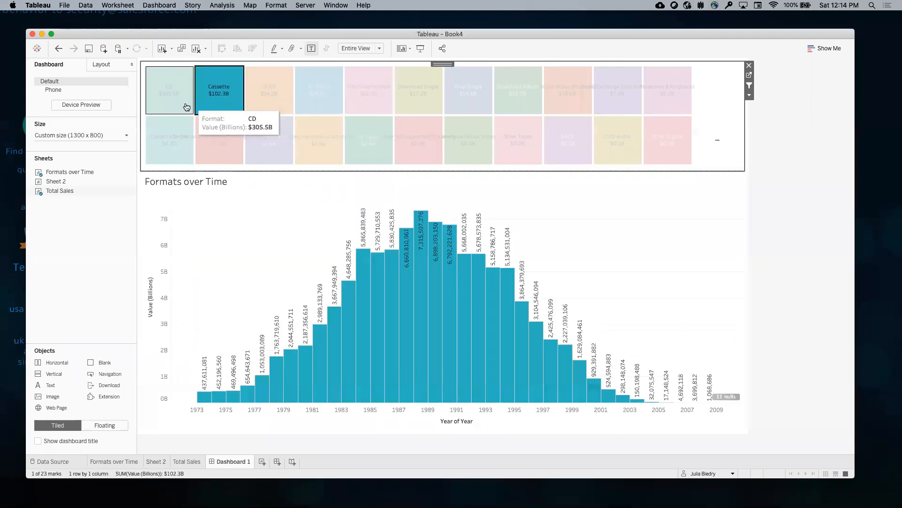
left_click(186, 106)
left_click(186, 107)
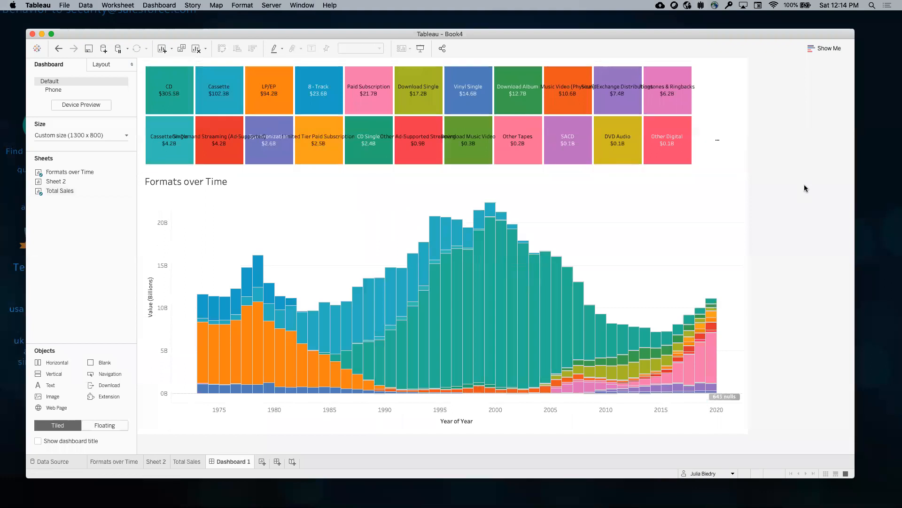
mouse_move(608, 101)
mouse_move(552, 110)
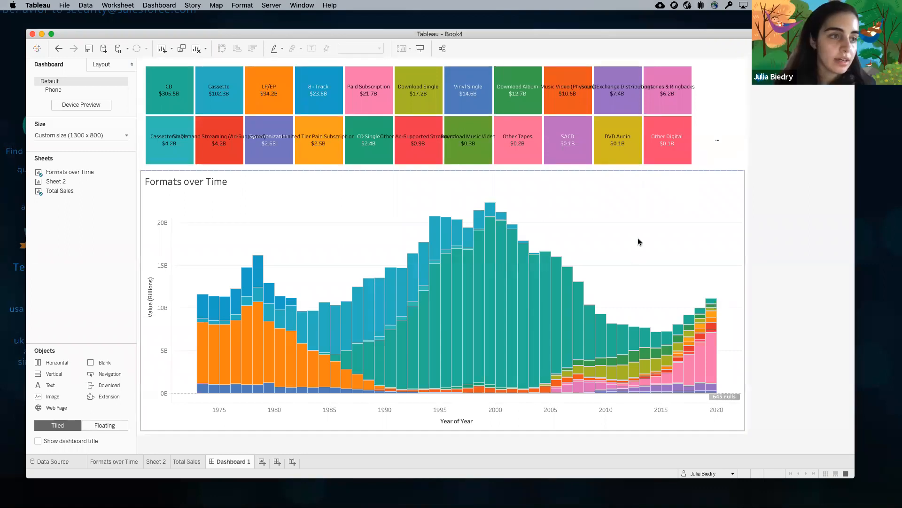
Review the color palettes for Format in the Formats over Time worksheet and keep Hue Circle
left_click(748, 182)
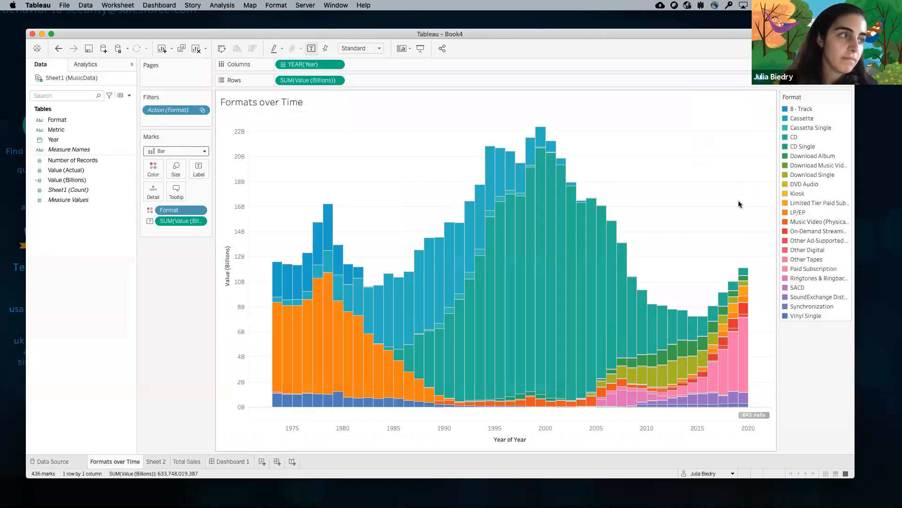
left_click(847, 97)
left_click(767, 107)
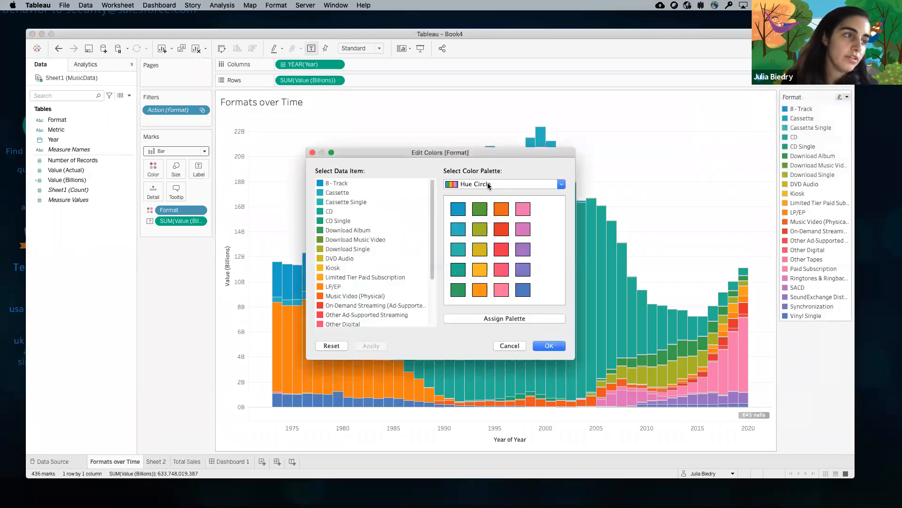
left_click(487, 184)
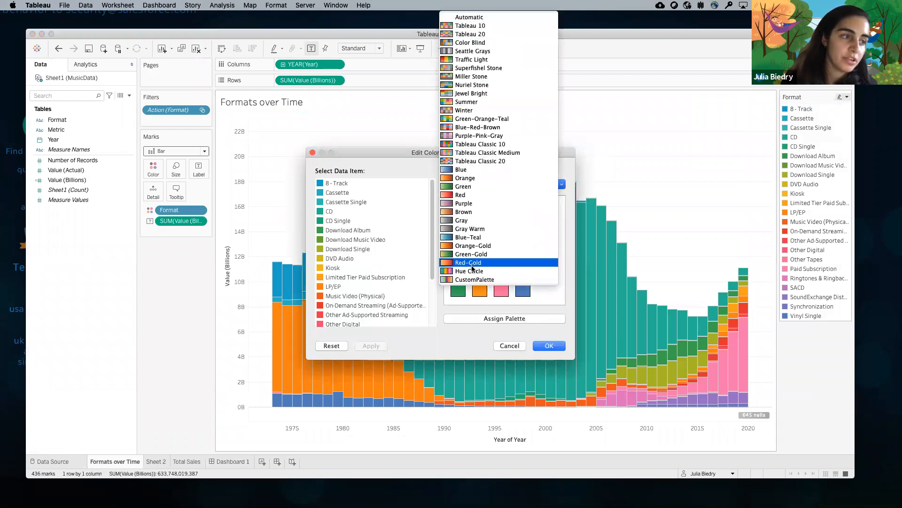
left_click(457, 272)
left_click(548, 346)
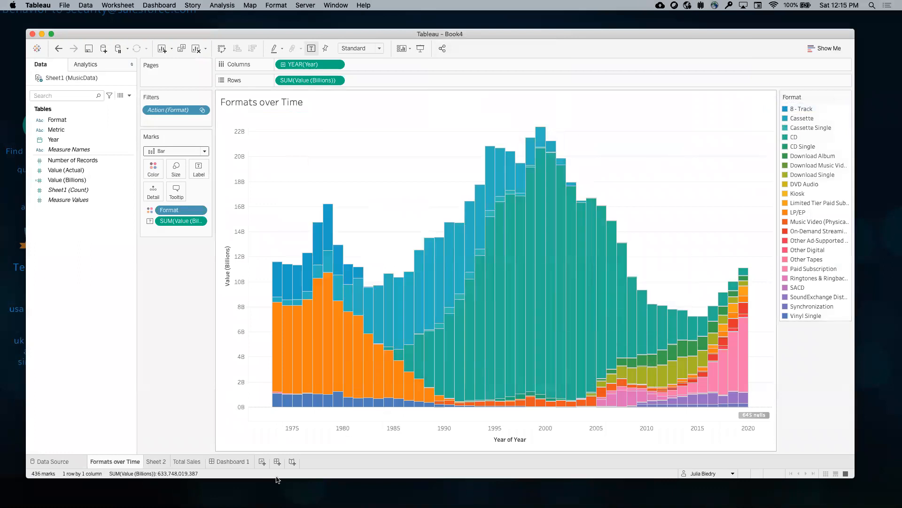
Filter Dashboard 1 in turn by CD, Cassette, LP/EP, 8-Track and Paid Subscription, and clear the filter
left_click(230, 461)
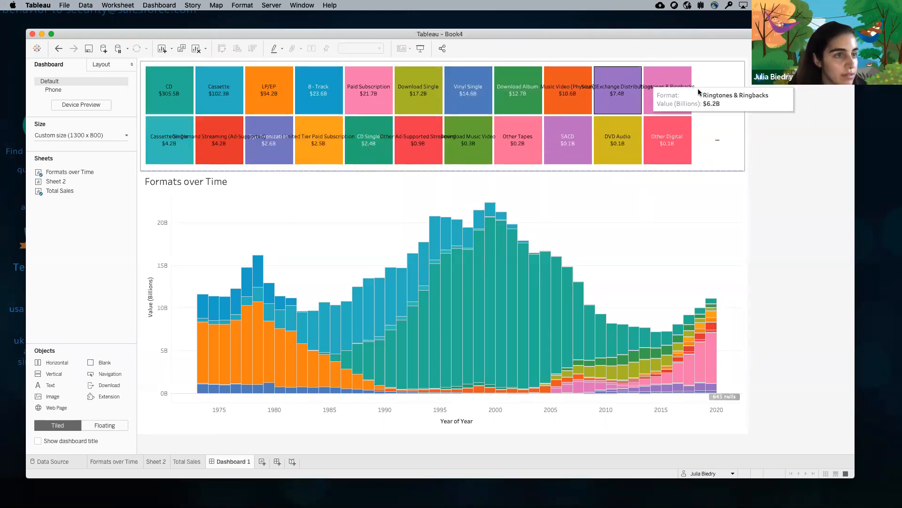
left_click(740, 86)
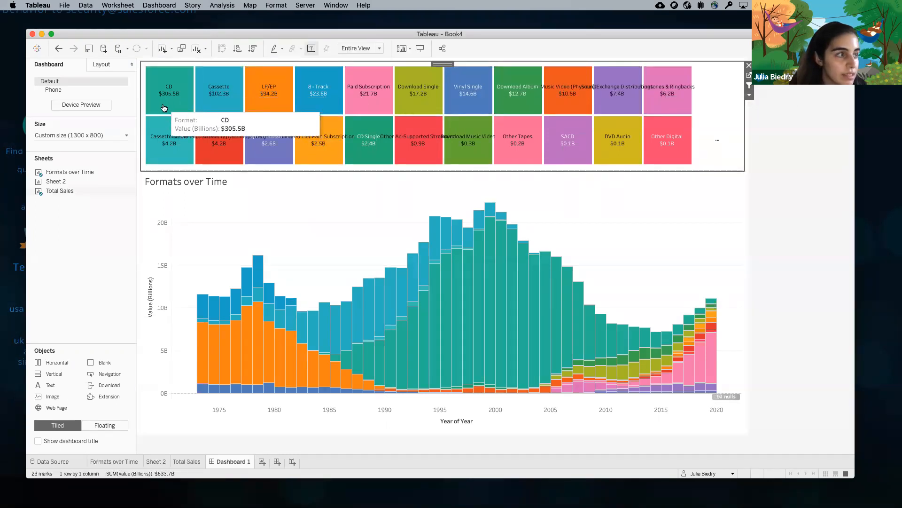
left_click(179, 98)
left_click(215, 81)
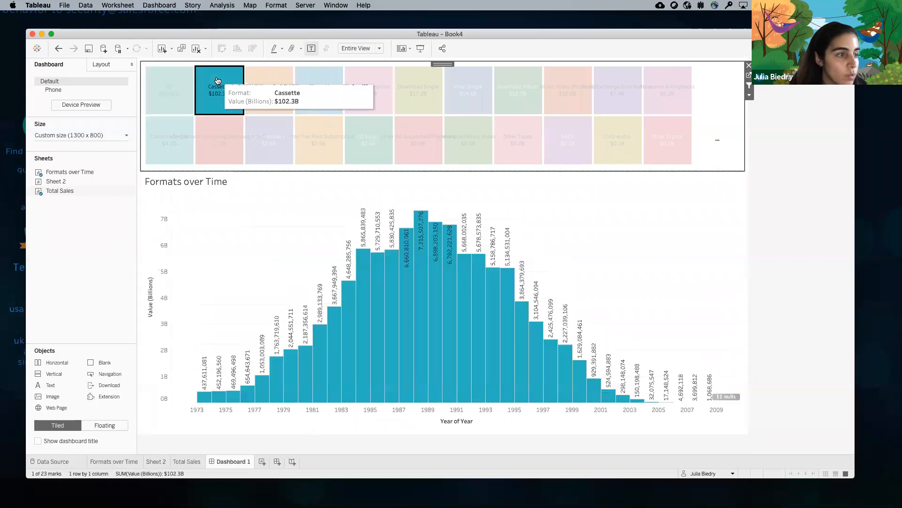
left_click(268, 82)
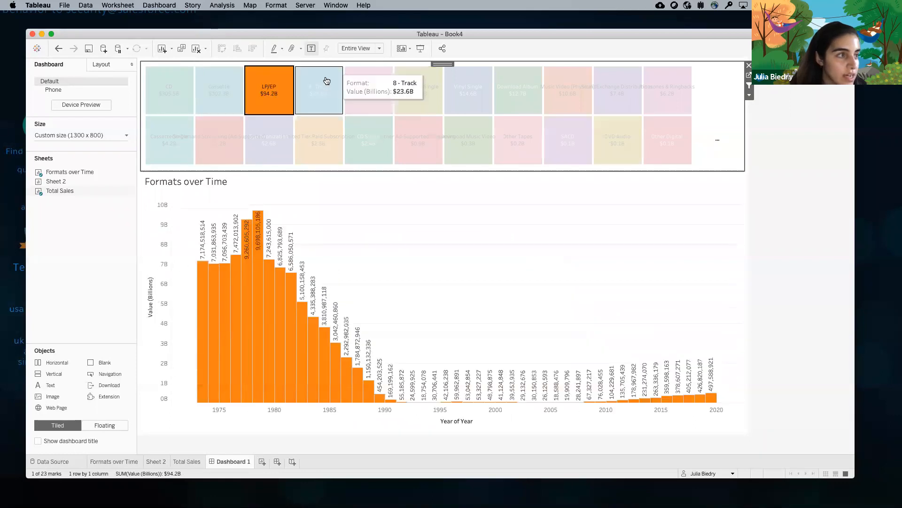
left_click(315, 85)
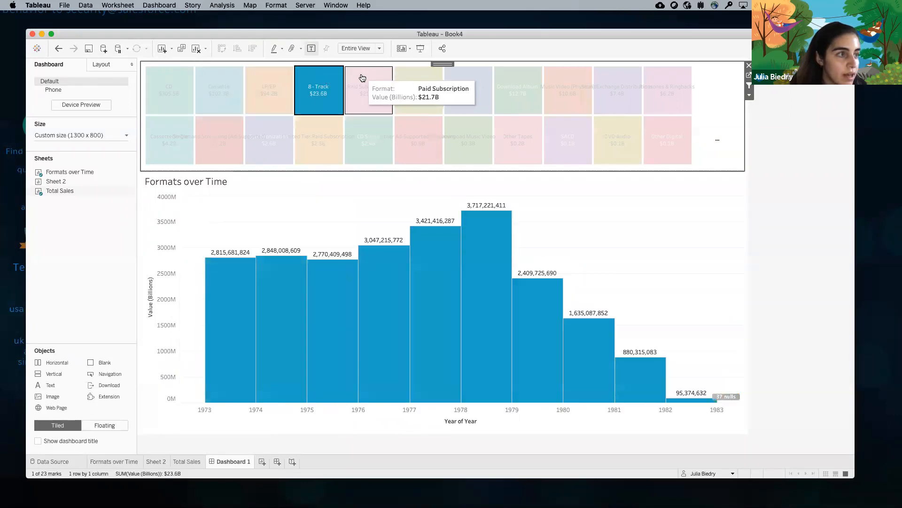
left_click(357, 79)
left_click(357, 79)
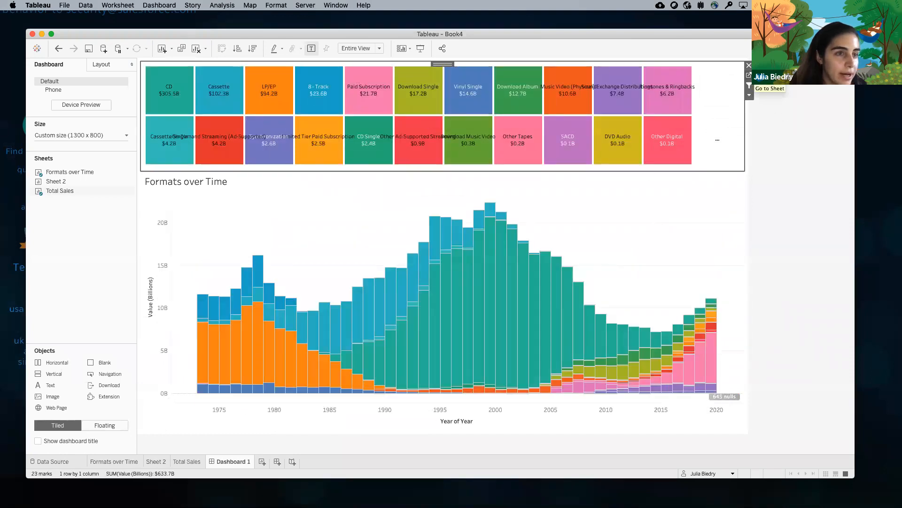
Open the Total Sales worksheet from the dashboard, keep the Square mark type, and make the squares slightly smaller
left_click(749, 75)
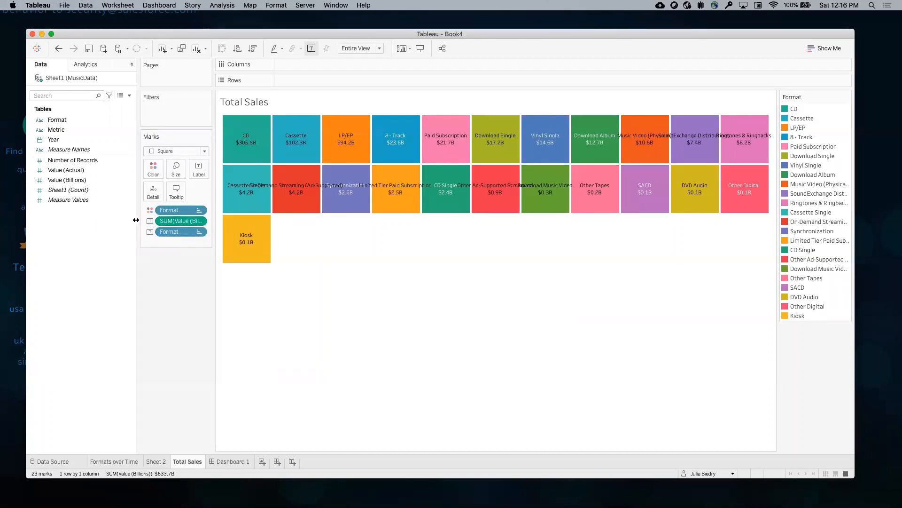
left_click(162, 150)
left_click(159, 203)
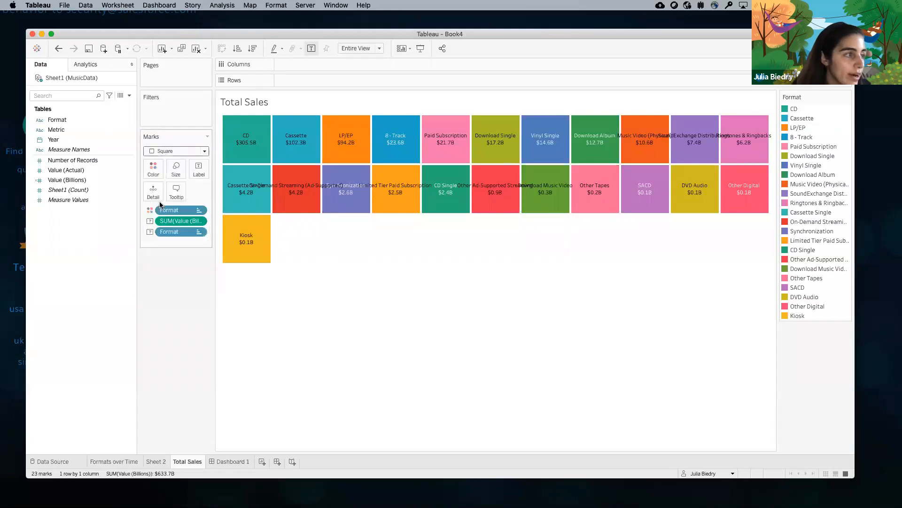
left_click(176, 168)
mouse_move(242, 193)
left_mouse_down()
mouse_move(224, 191)
mouse_move(240, 191)
left_mouse_up()
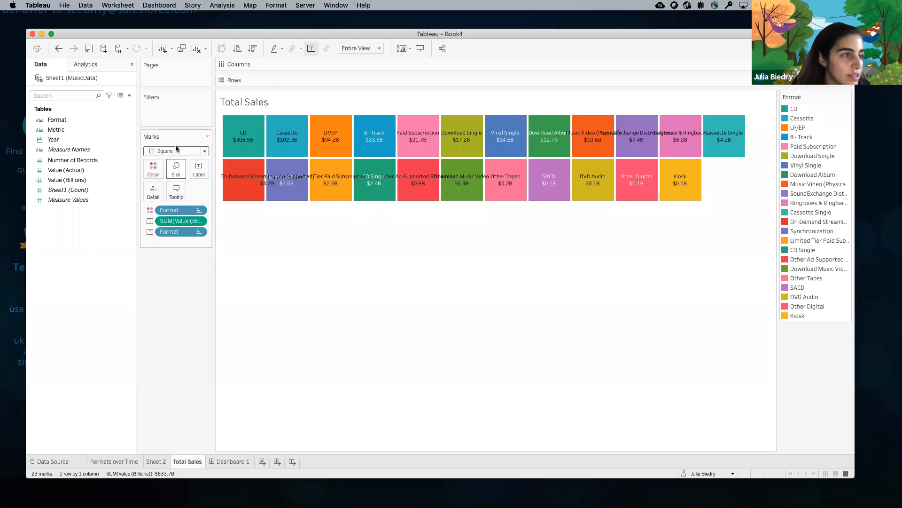
mouse_move(734, 120)
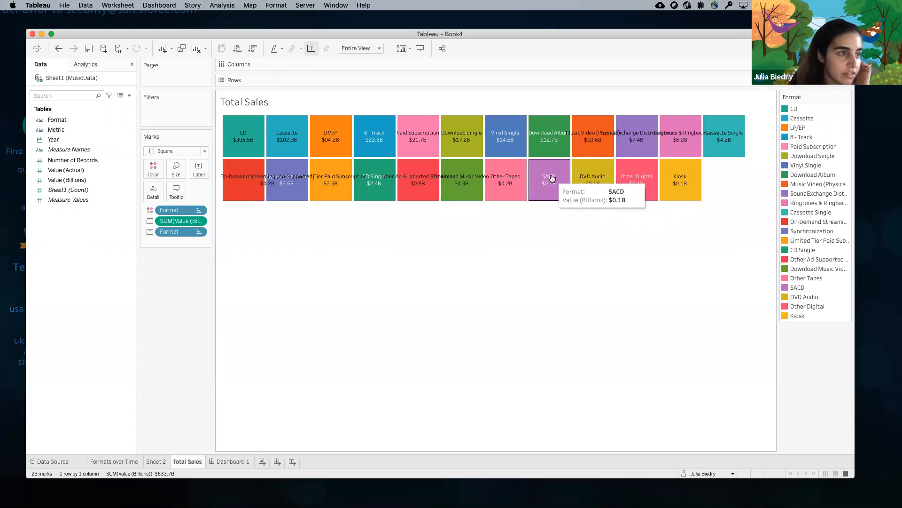
Remove all fields from the Total Sales marks and reset the mark type to Automatic
left_click_drag(177, 211, 170, 295)
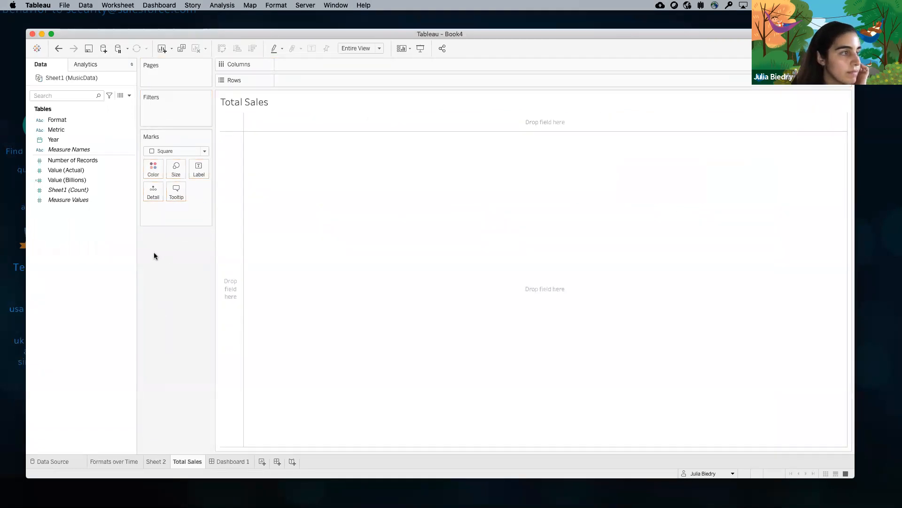
left_click(168, 150)
left_click(165, 162)
Show Format and Value (Billions) as mark text in Total Sales and color the marks by Format
left_click_drag(54, 120, 197, 173)
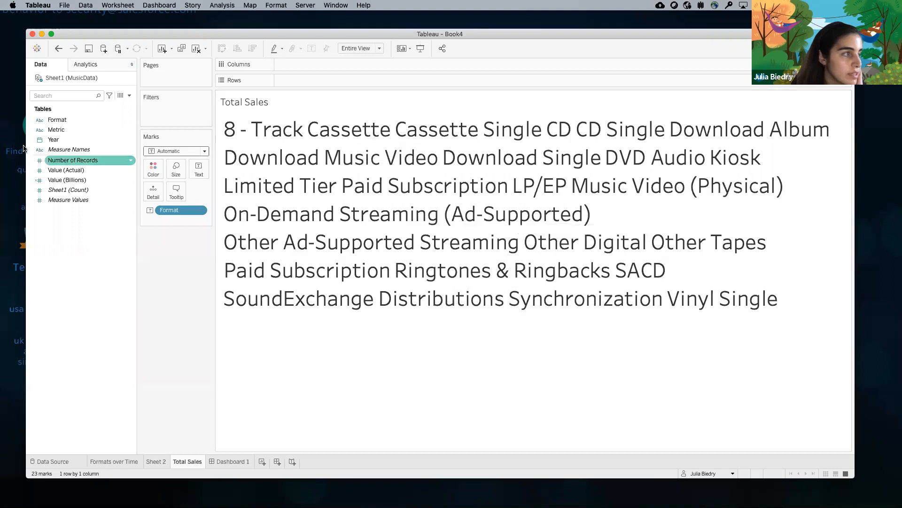
left_click_drag(175, 176, 198, 175)
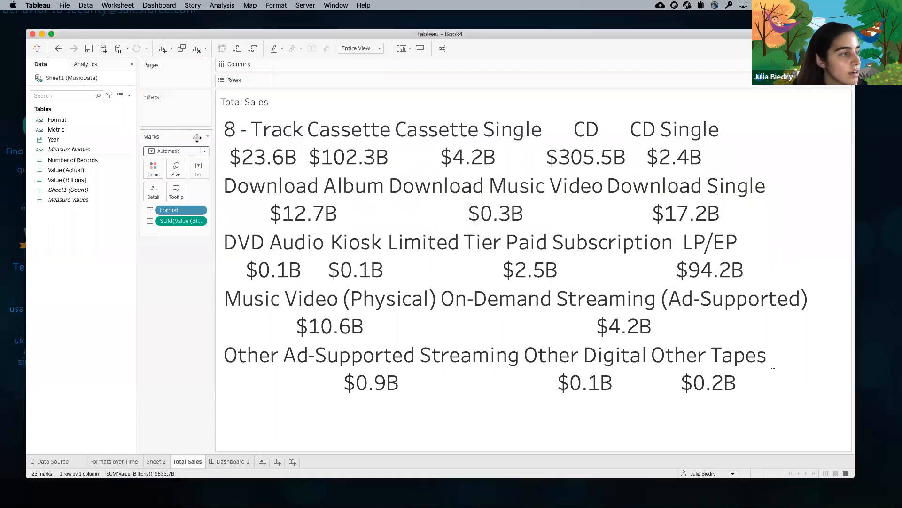
left_click_drag(57, 120, 150, 169)
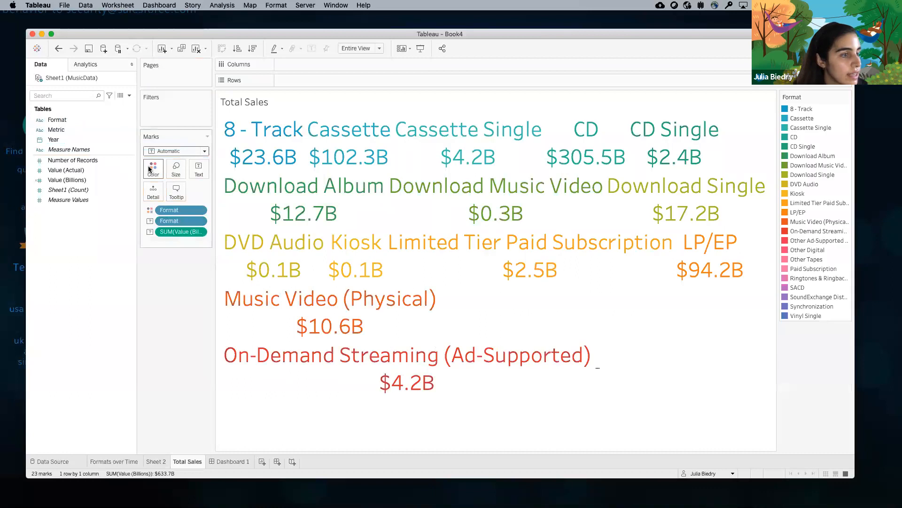
left_click(103, 170)
Change the Total Sales mark type to Square and make the squares slightly larger
left_click(162, 151)
left_click(160, 204)
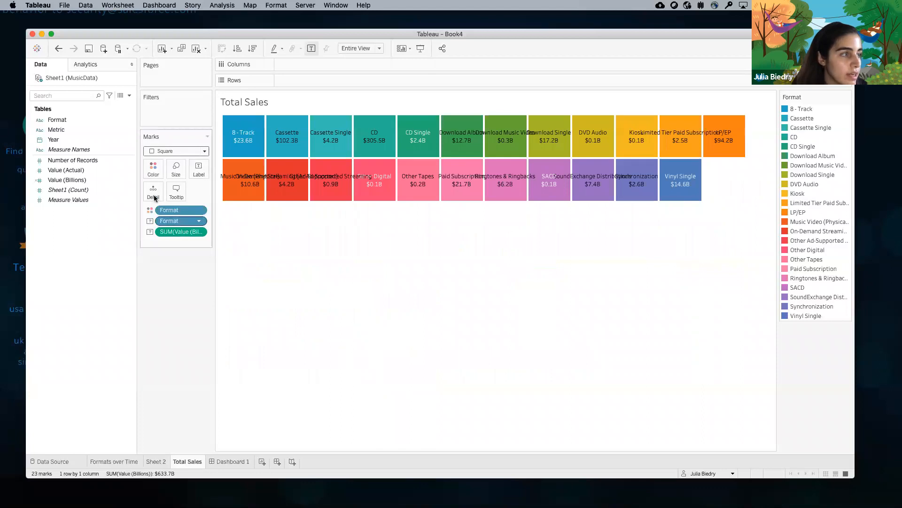
left_click(157, 151)
left_click(156, 203)
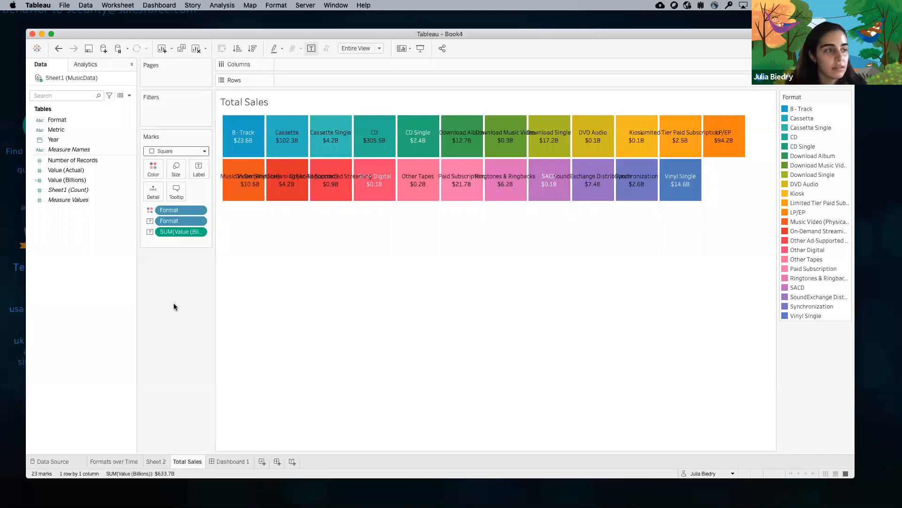
left_click(175, 169)
left_click_drag(212, 193, 241, 192)
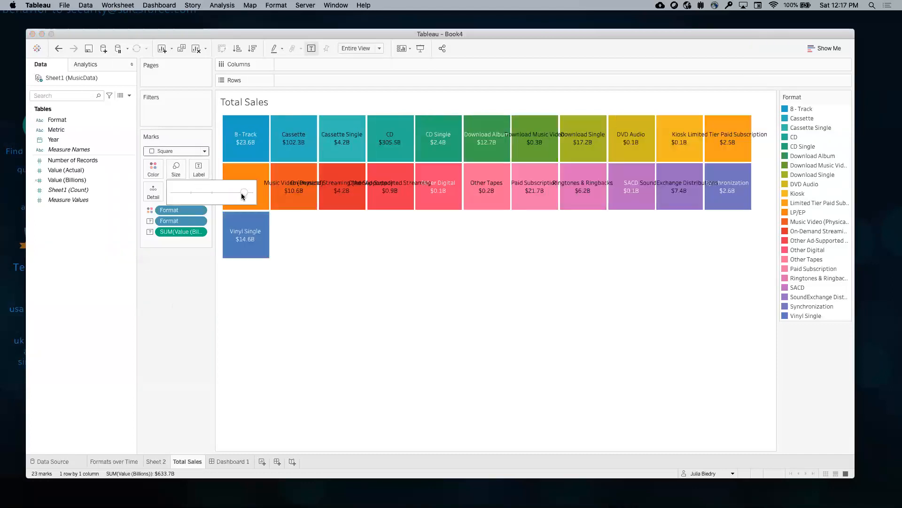
left_click(322, 280)
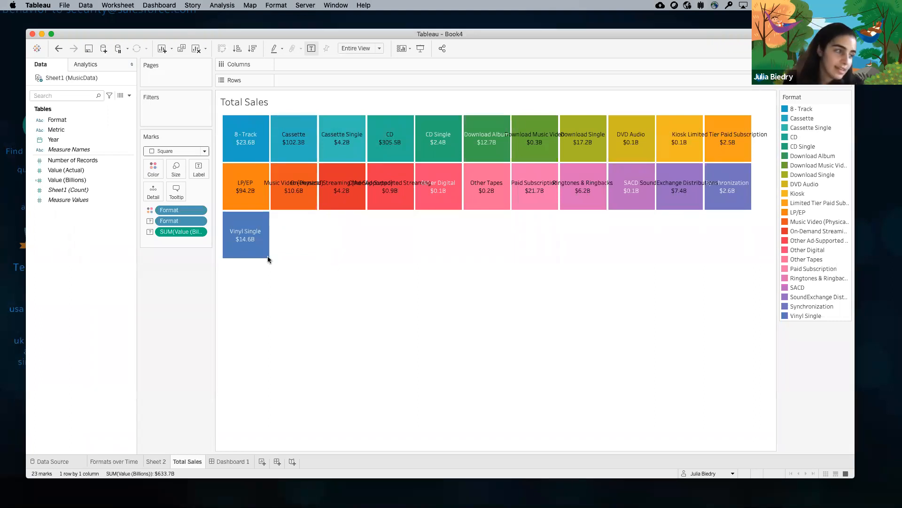
Create a new worksheet with marks colored by all Format members and showing Format and Value (Billions) as text
left_click(262, 461)
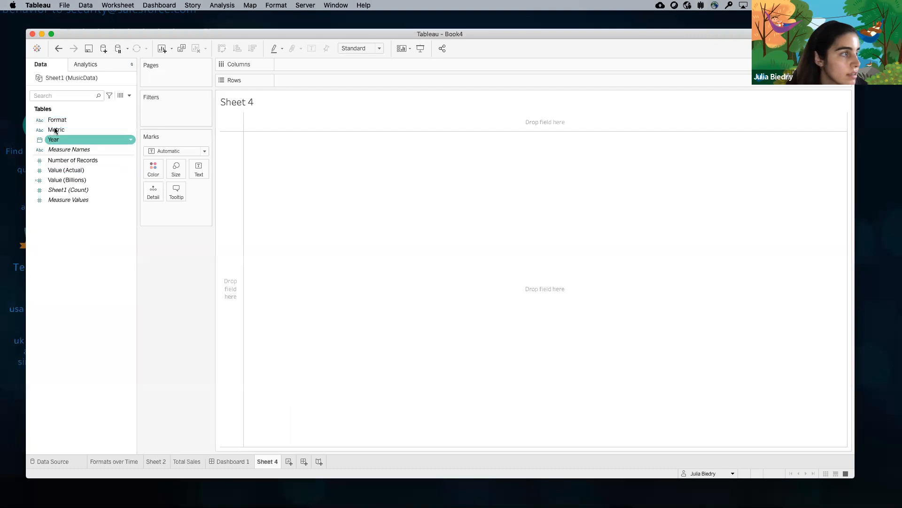
left_click_drag(55, 119, 151, 173)
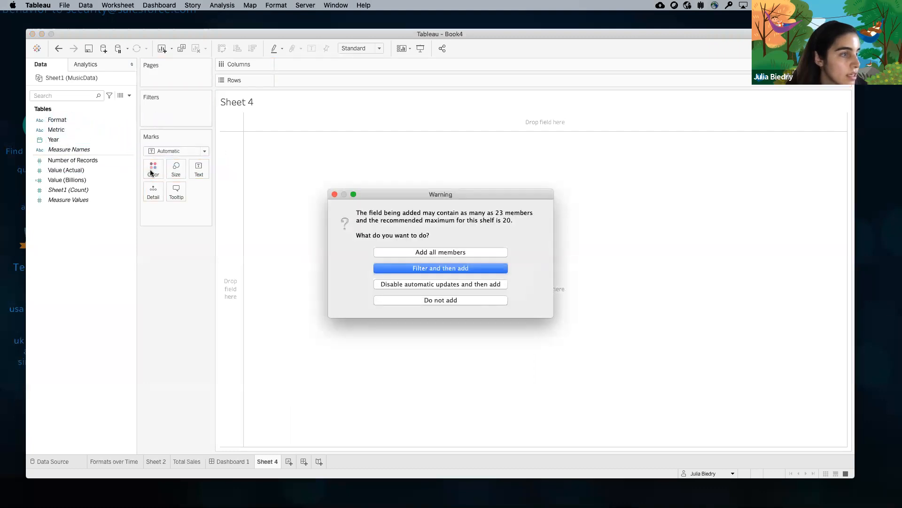
left_click(411, 252)
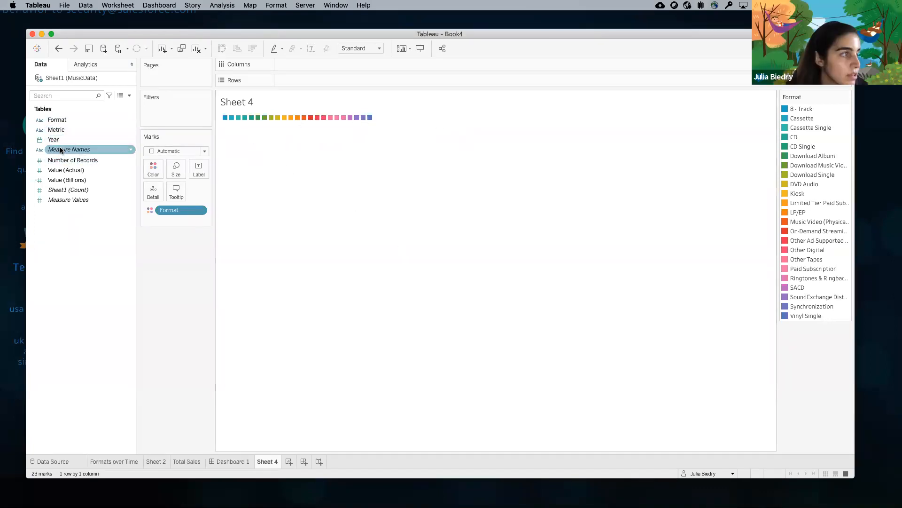
left_click_drag(58, 119, 199, 166)
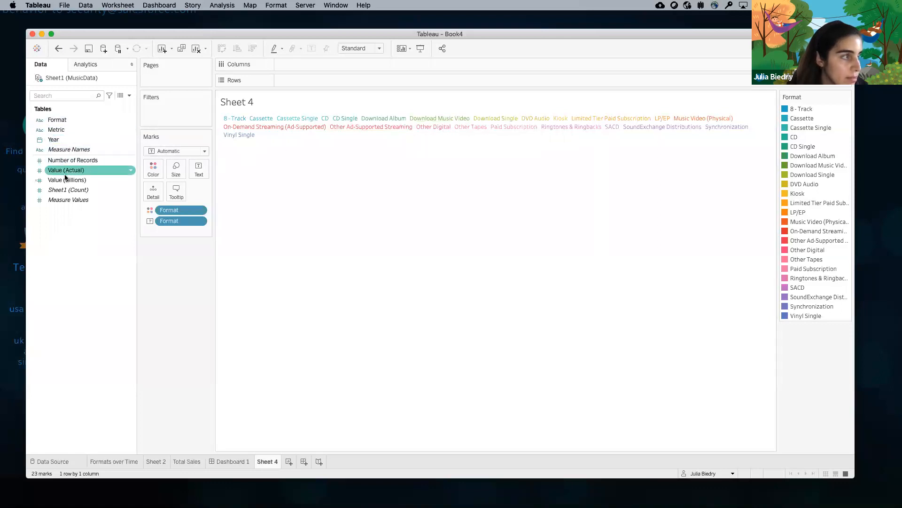
left_click_drag(64, 181, 200, 176)
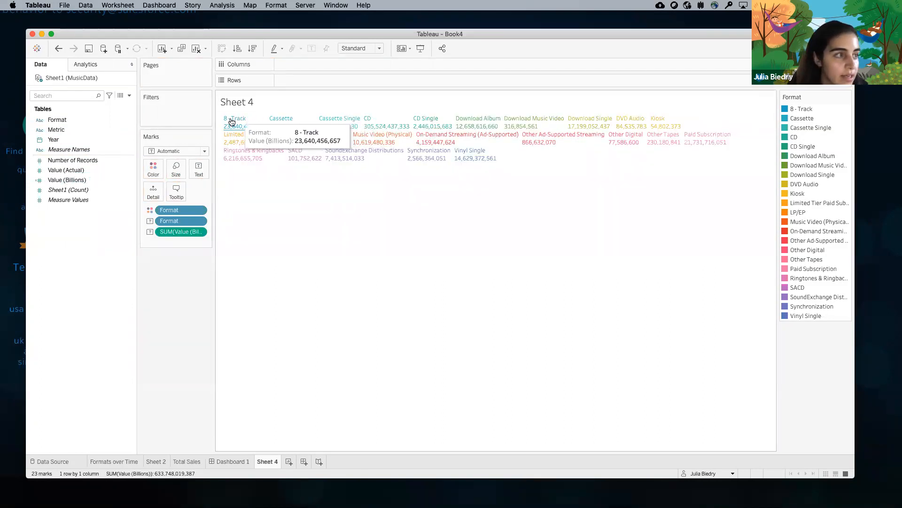
Change the Sheet 4 mark type to Square and greatly enlarge the squares
left_click(158, 152)
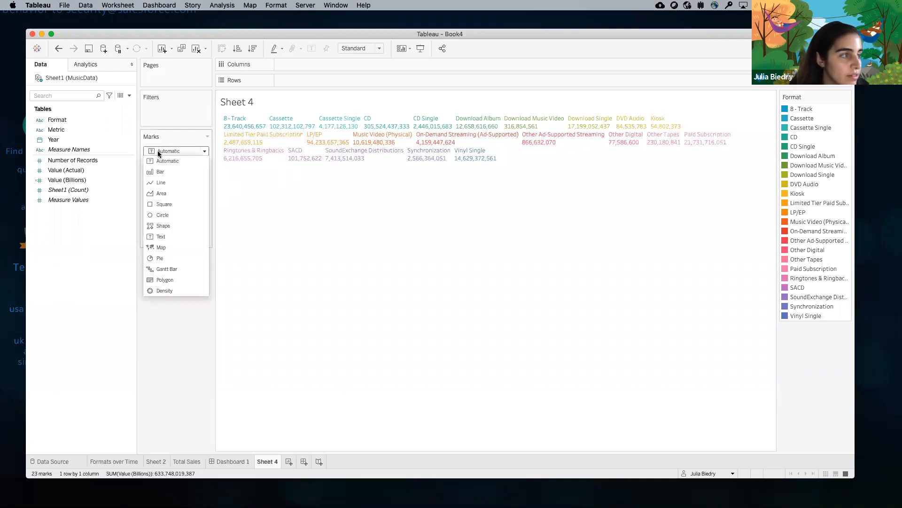
left_click(164, 205)
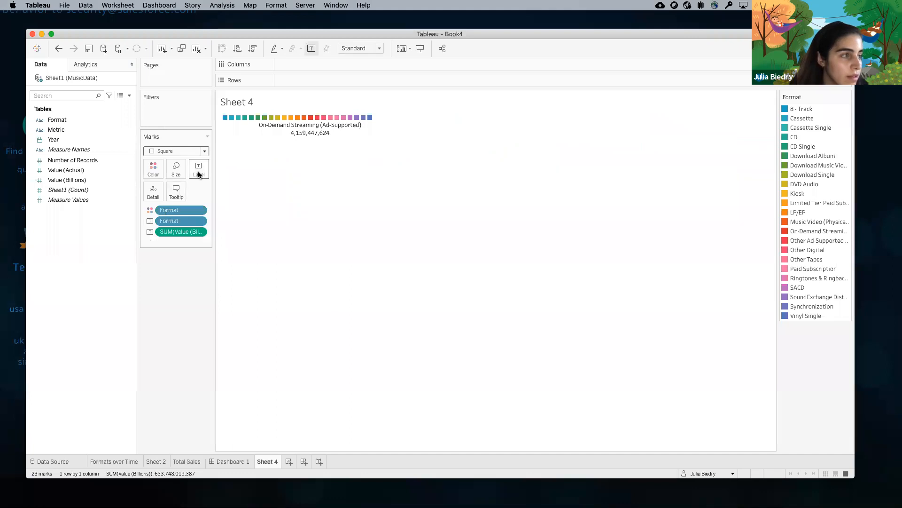
left_click(181, 171)
left_click_drag(191, 194, 246, 194)
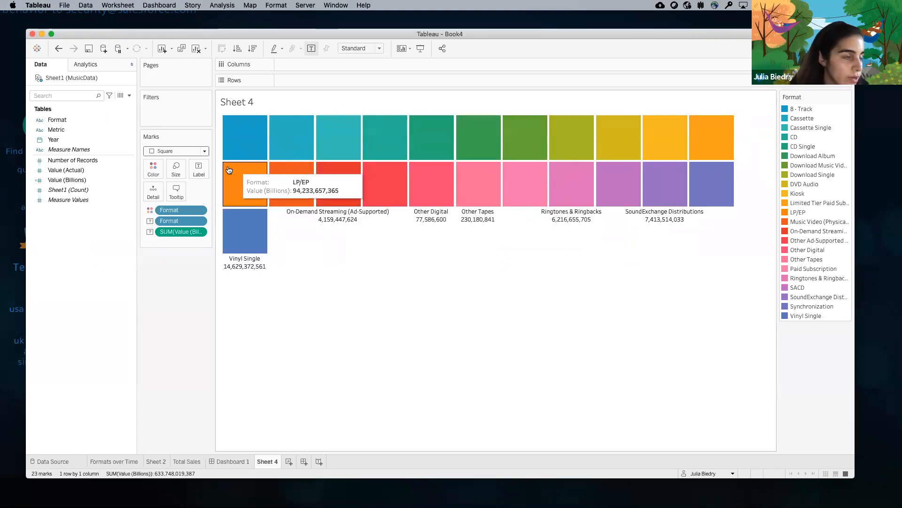
Align the Sheet 4 mark labels to the center horizontally and the middle vertically
left_click(199, 170)
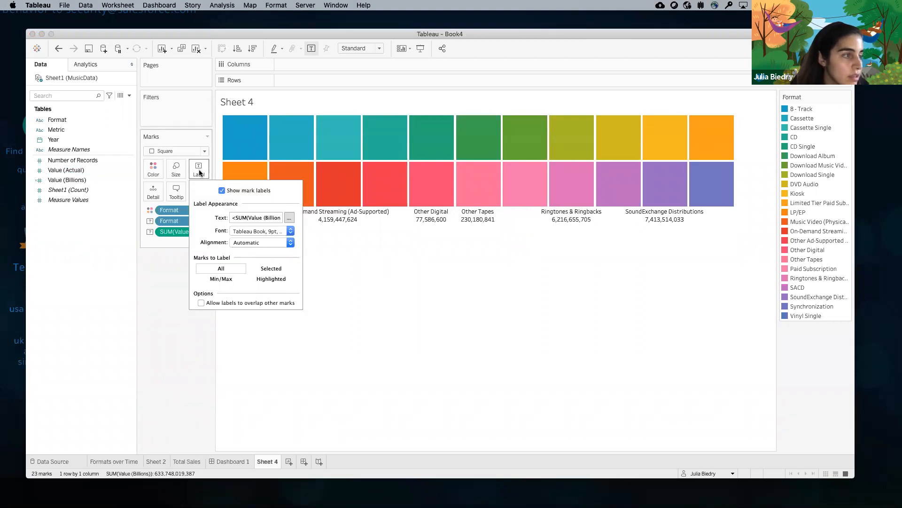
left_click(244, 242)
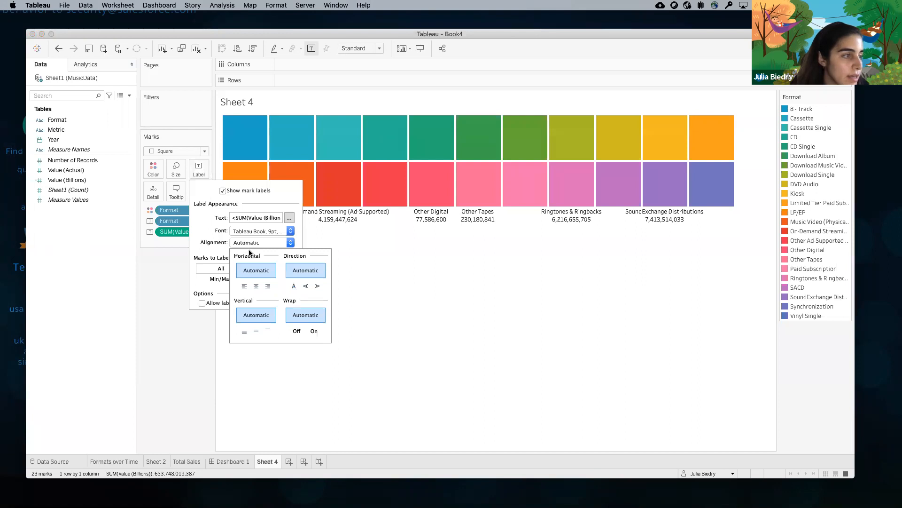
left_click(256, 286)
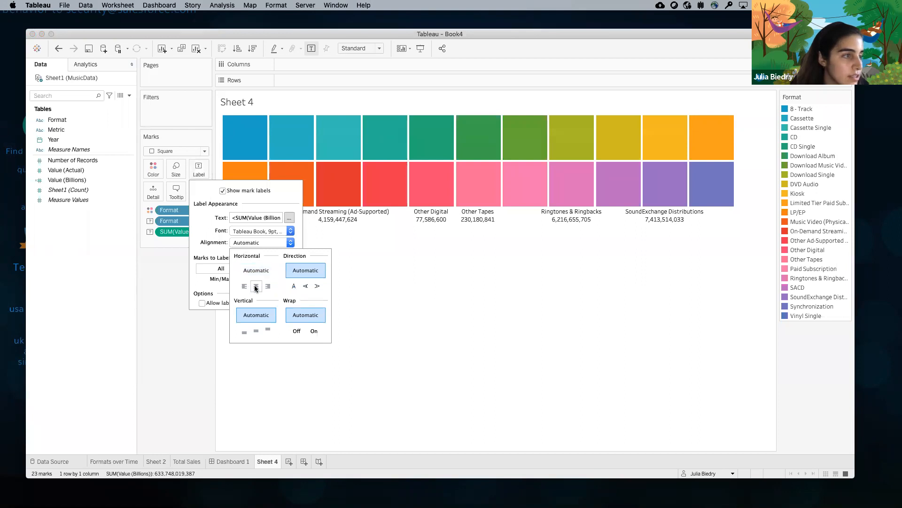
left_click(256, 331)
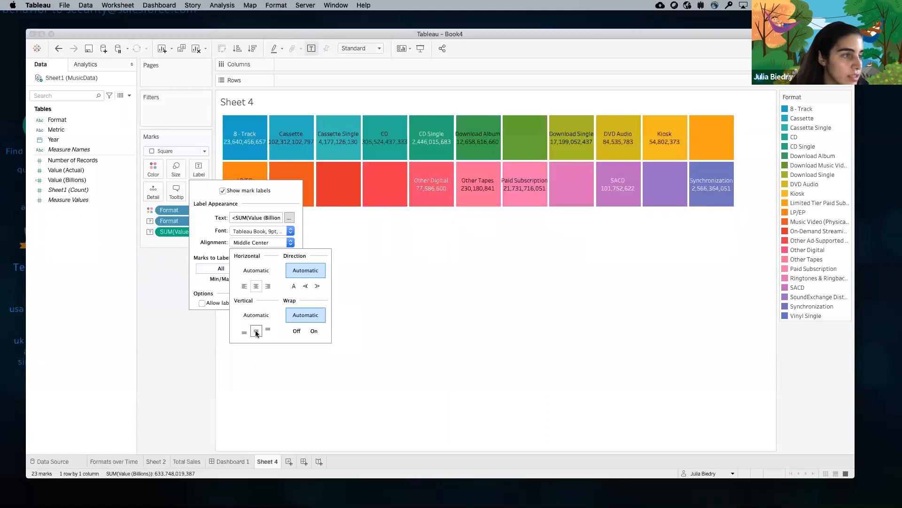
left_click(255, 316)
left_click(256, 331)
left_click(254, 321)
left_click(253, 334)
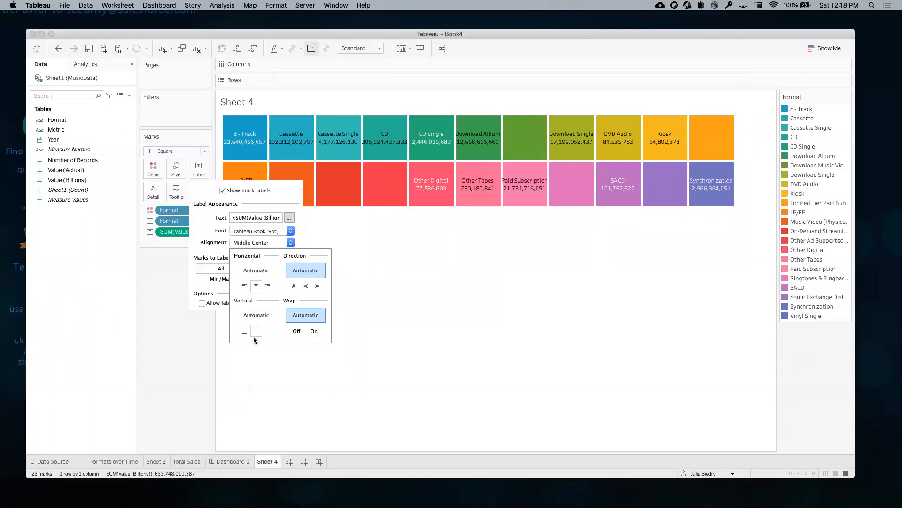
left_click(267, 359)
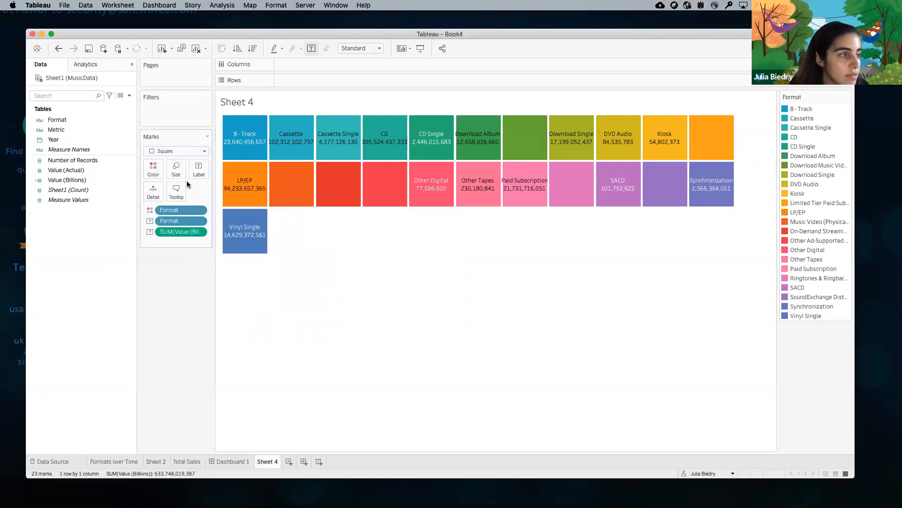
Make the squares in Sheet 4 slightly larger so that ten fit in each full row
left_click(177, 172)
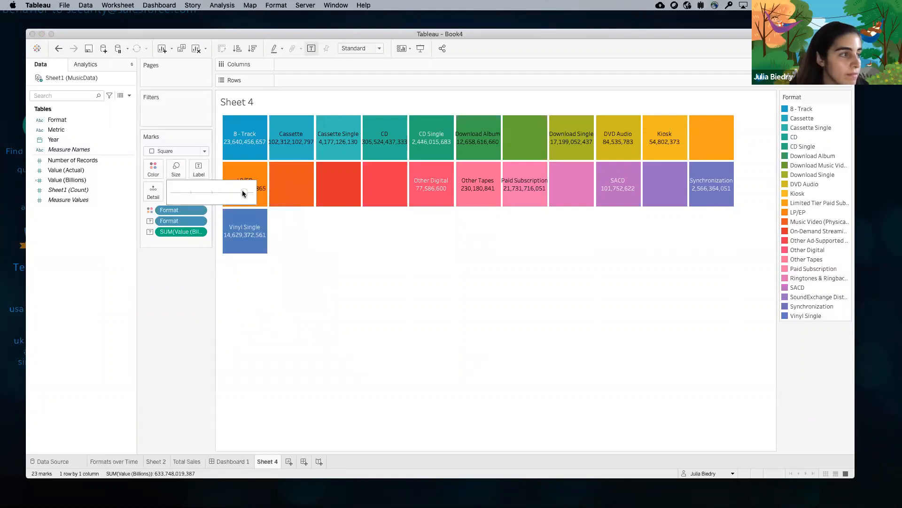
left_click_drag(243, 191, 242, 193)
left_click(183, 279)
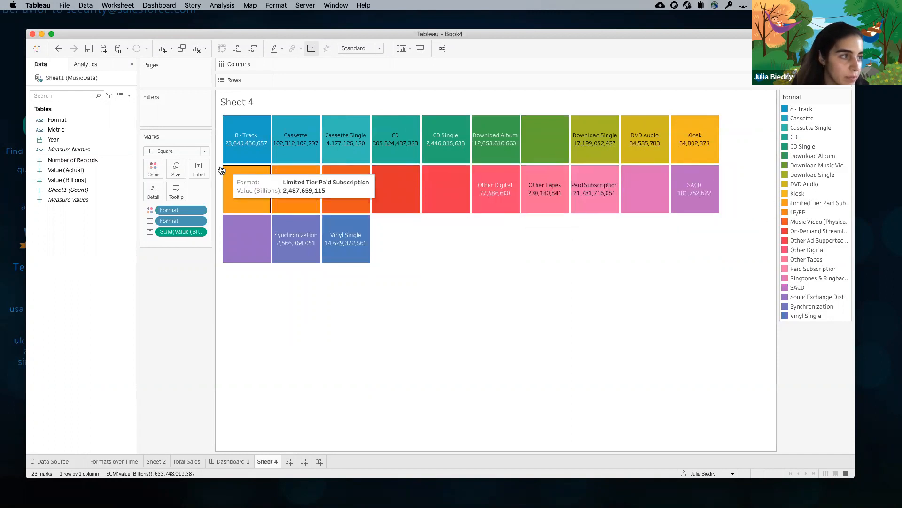
Allow the labels in Sheet 4 to overlap other marks
left_click(197, 171)
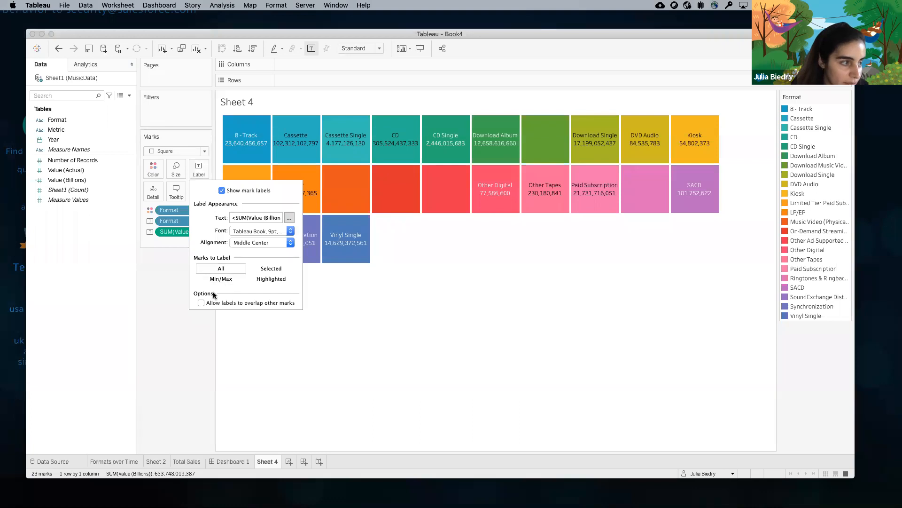
left_click(201, 303)
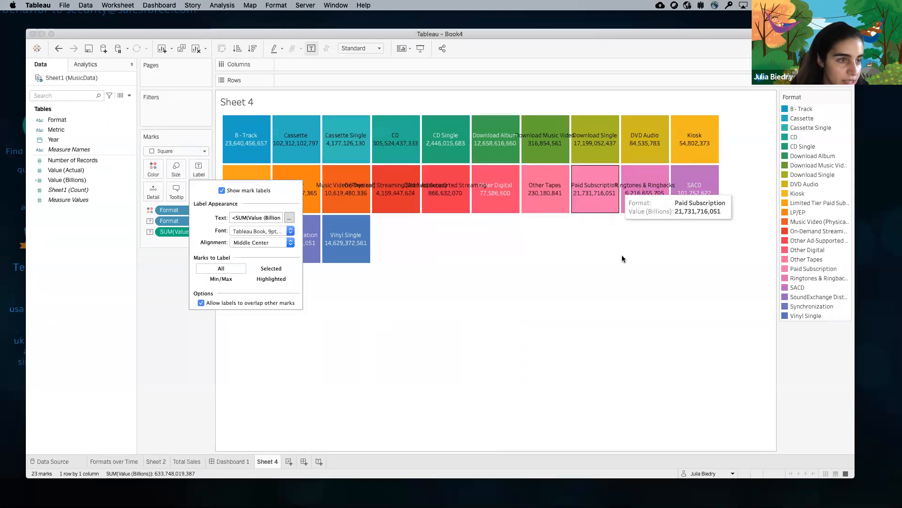
left_click(510, 265)
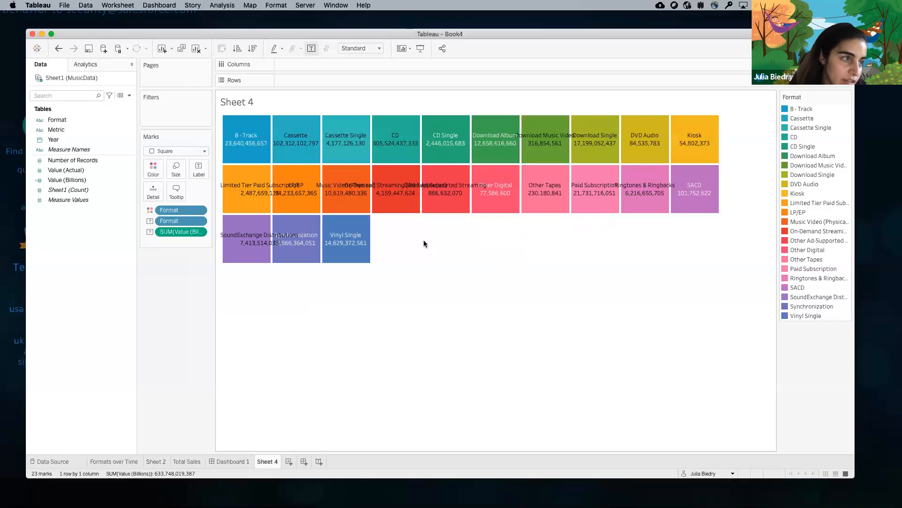
Return to Dashboard 1 and filter Formats over Time in turn by DVD Audio, Kiosk, Synchronization and SoundExchange Distributions
left_click(233, 462)
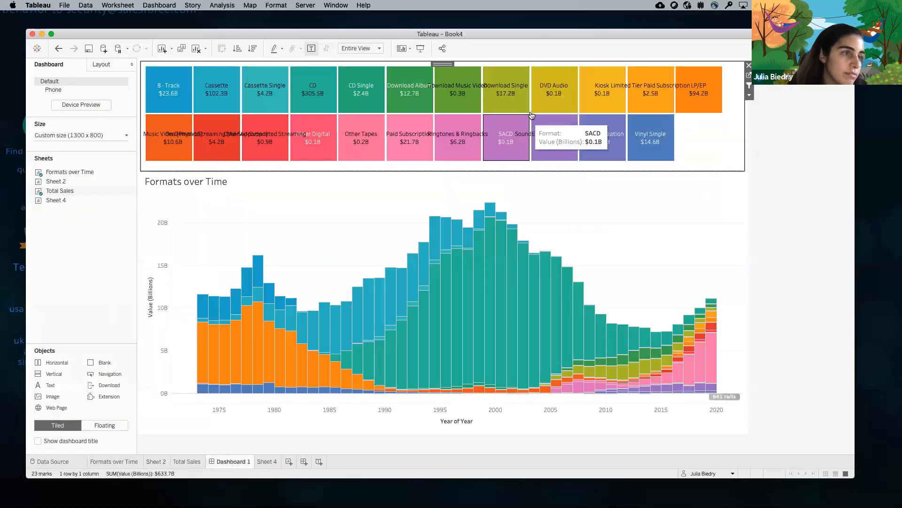
left_click(549, 91)
left_click(606, 80)
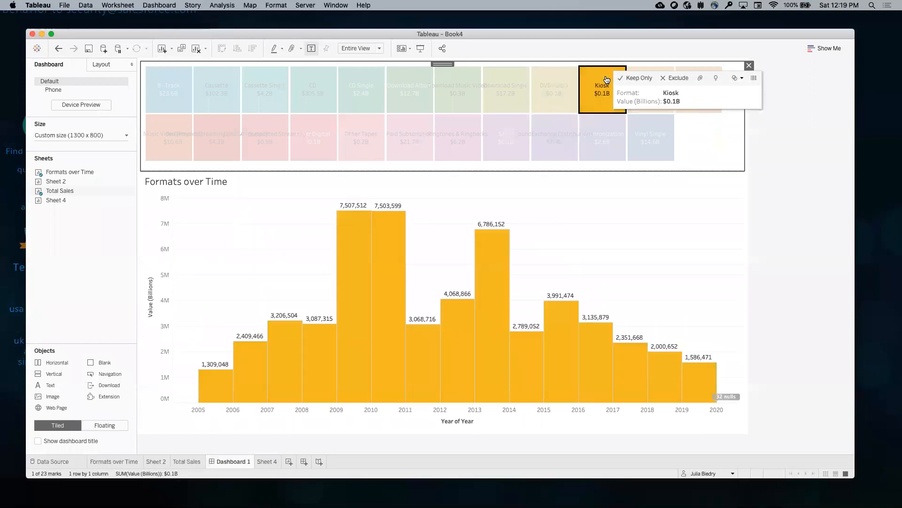
left_click(602, 127)
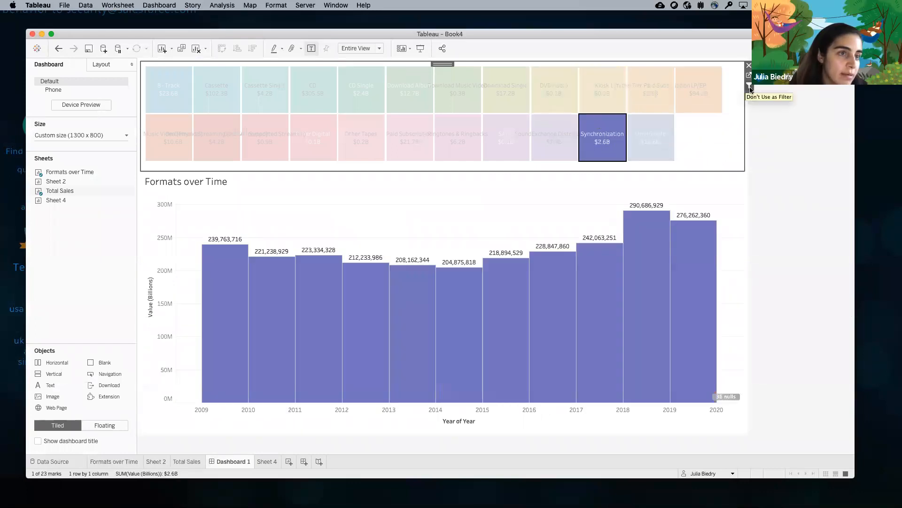
left_click(541, 123)
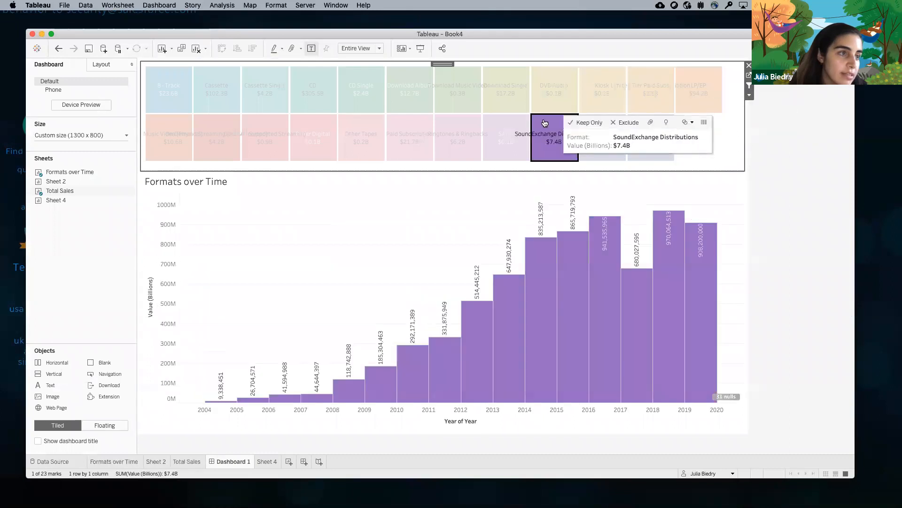
Filter Formats over Time in turn by SACD, Ringtones & Ringbacks, Paid Subscription and Other Tapes, and clear the filter
left_click(506, 122)
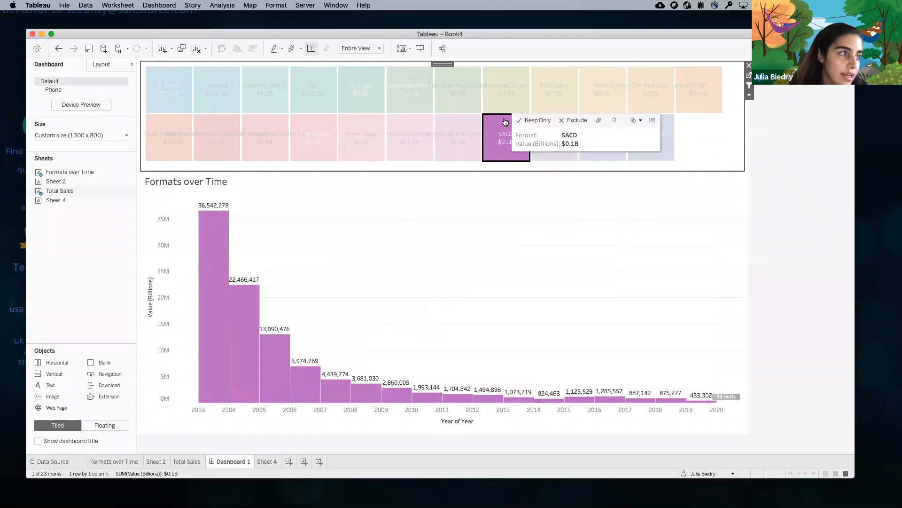
left_click(440, 124)
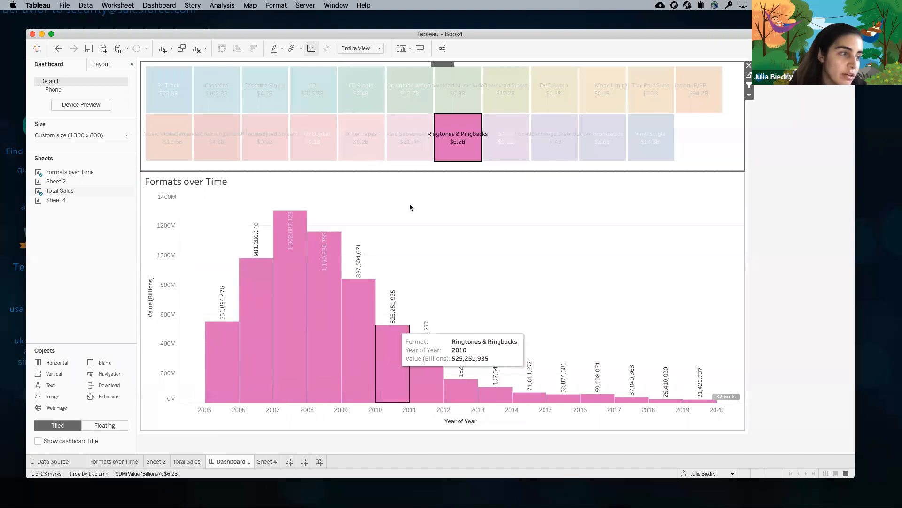
left_click(414, 127)
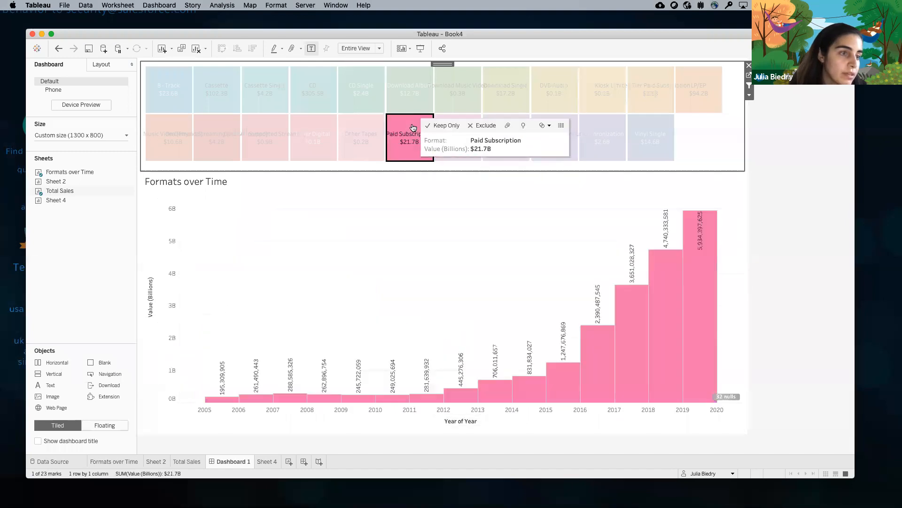
left_click(350, 129)
left_click(358, 134)
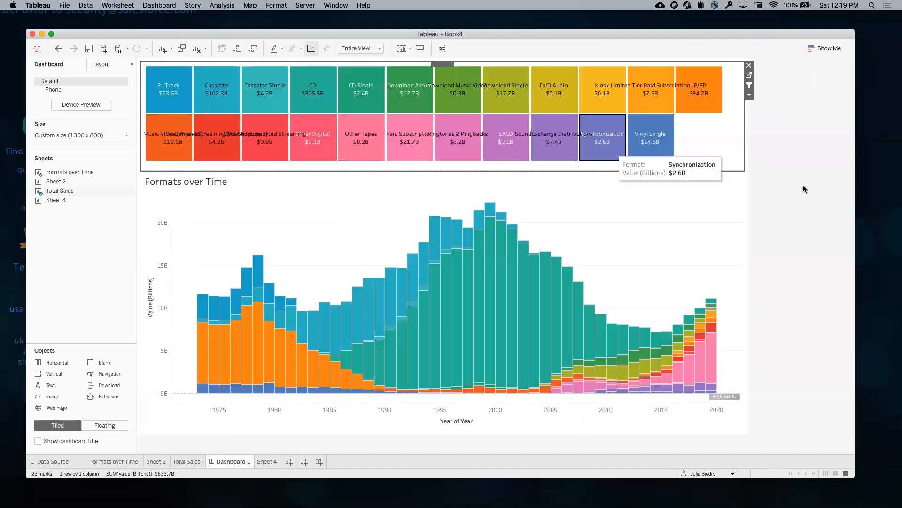
left_click(822, 190)
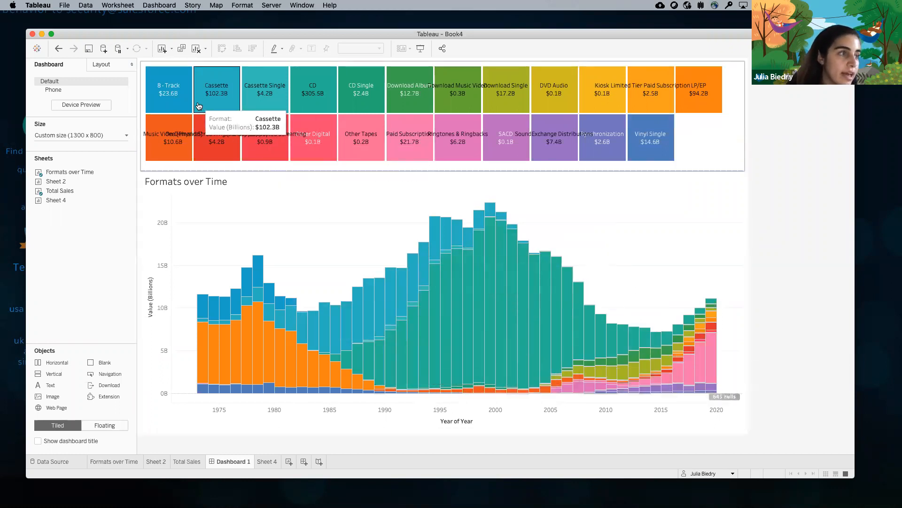
Filter Formats over Time by Cassette Single and by CD, and clear the filter
left_click(313, 88)
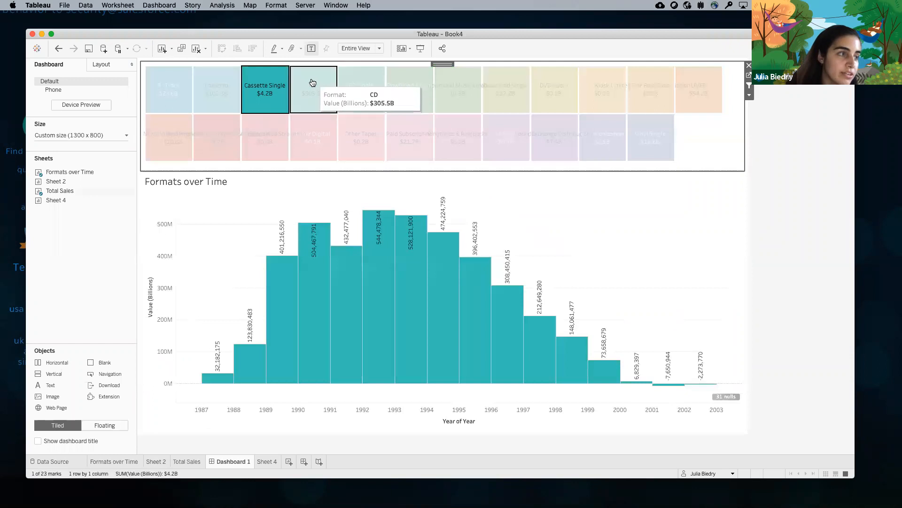
left_click(306, 104)
left_click(807, 240)
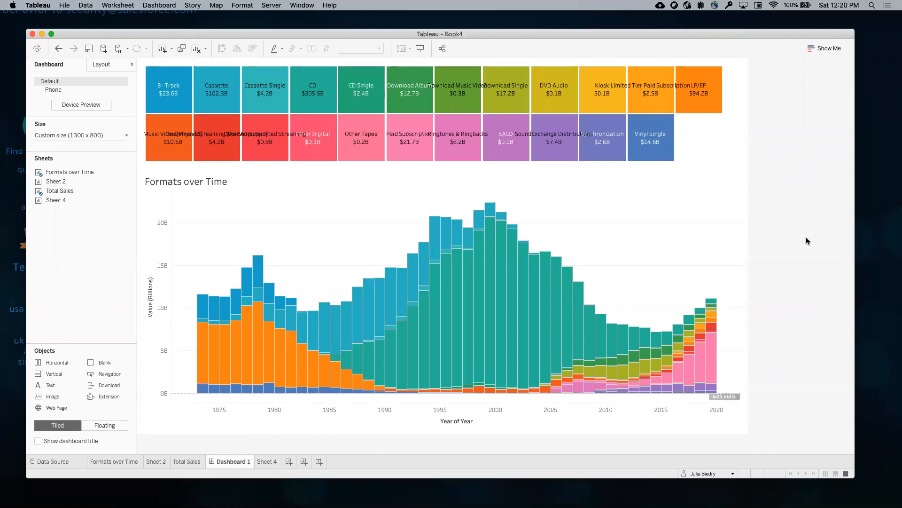
Open the Total Sales worksheet from the dashboard and make its squares slightly smaller so that twelve fit in the first row
left_click(708, 152)
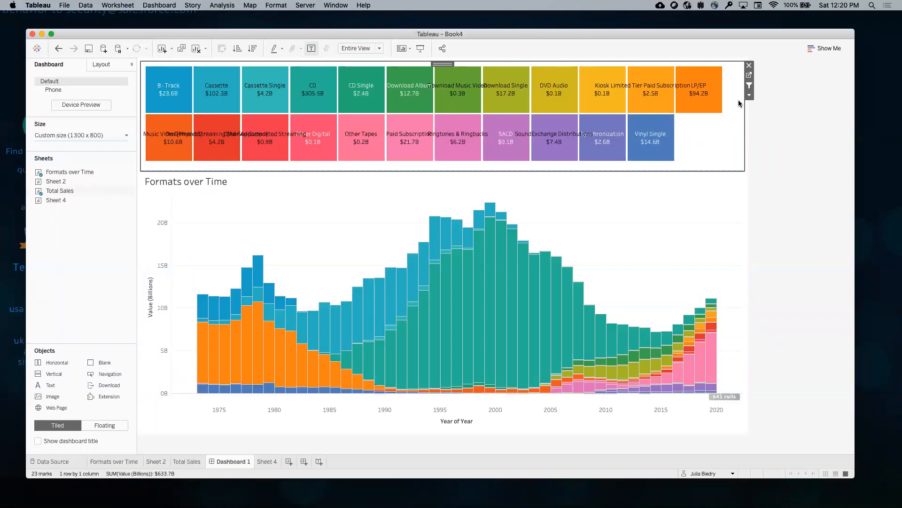
left_click(749, 75)
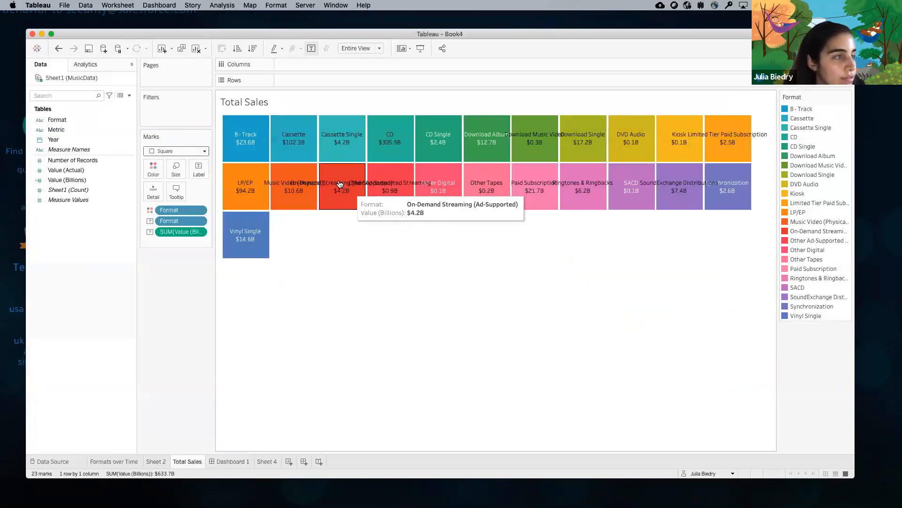
left_click(176, 169)
left_click_drag(239, 195, 240, 195)
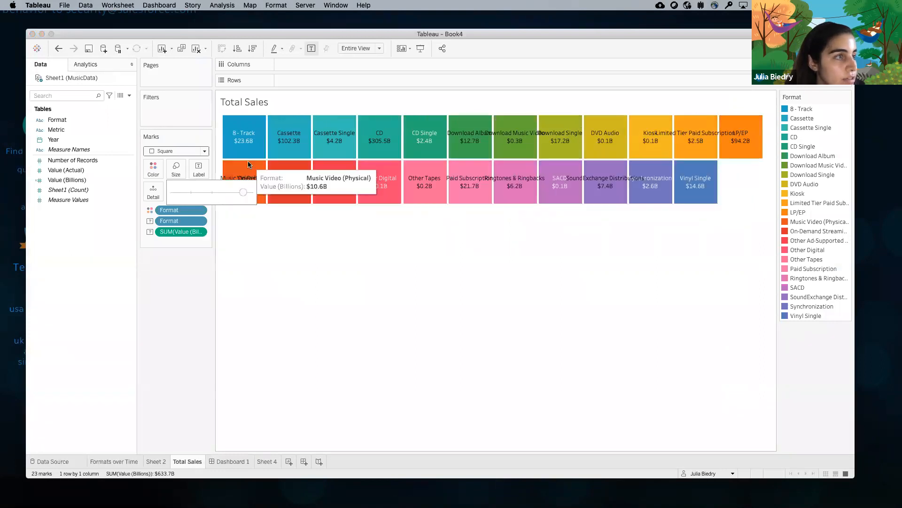
Try the Fit Width, Fit Height, Standard and Entire View options on the Total Sales worksheet
left_click(353, 49)
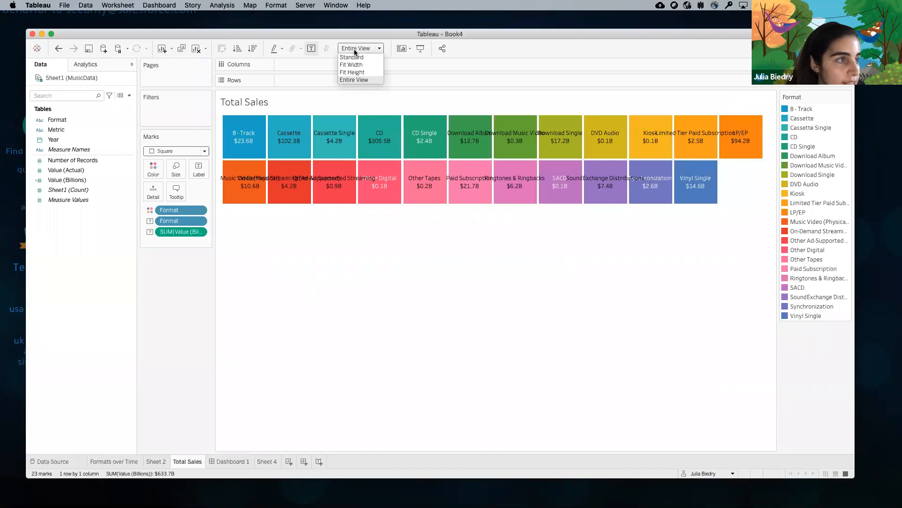
left_click(354, 63)
left_click(357, 49)
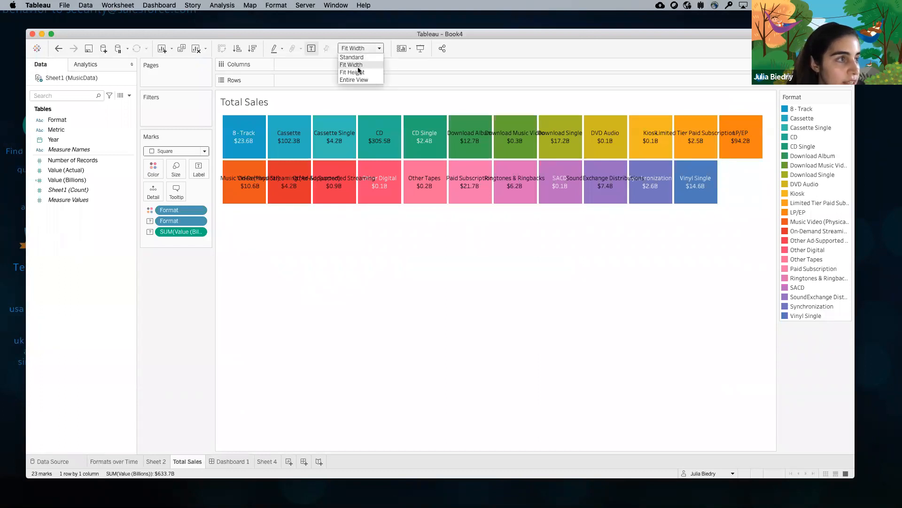
left_click(357, 70)
left_click(355, 49)
left_click(357, 57)
left_click(357, 49)
left_click(357, 79)
left_click(357, 49)
left_click(358, 65)
left_click(357, 49)
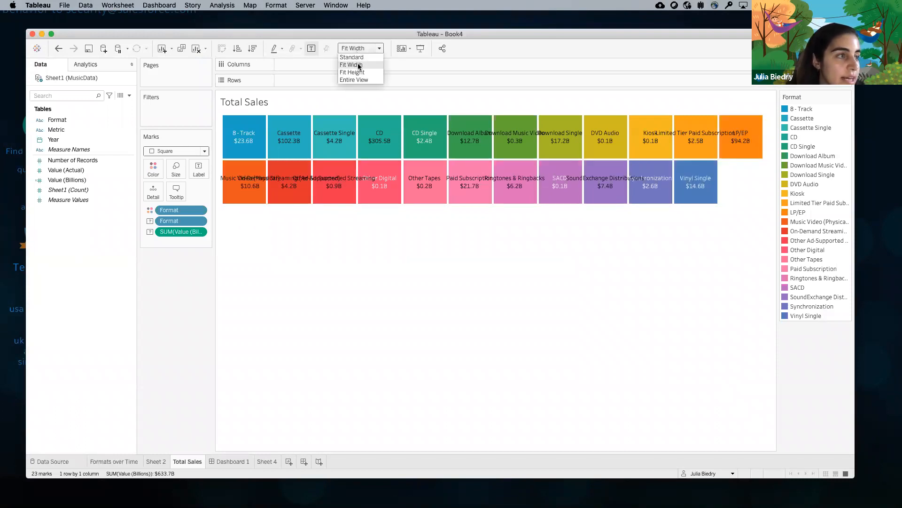
left_click(357, 72)
Make the Total Sales squares slightly larger and set the worksheet to Fit Width so that eleven fit in each full row
left_click(173, 170)
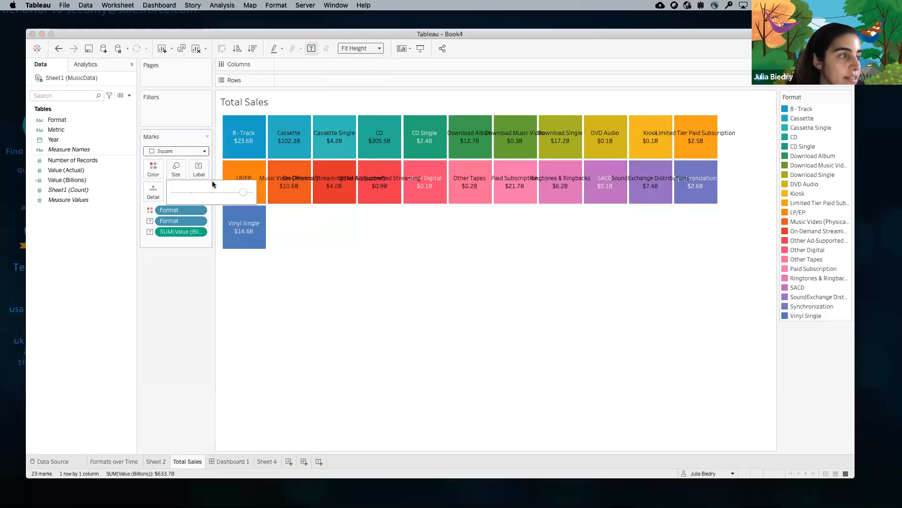
left_click_drag(245, 197, 249, 196)
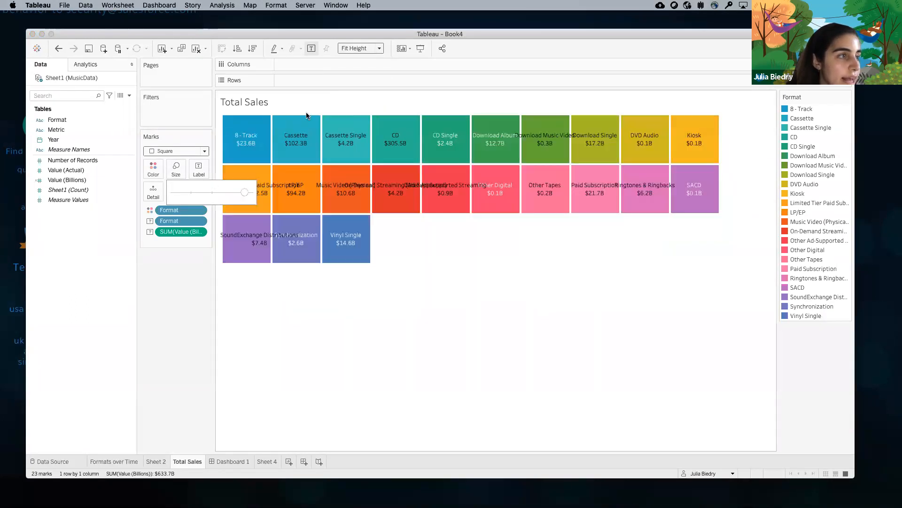
left_click(343, 49)
left_click(350, 65)
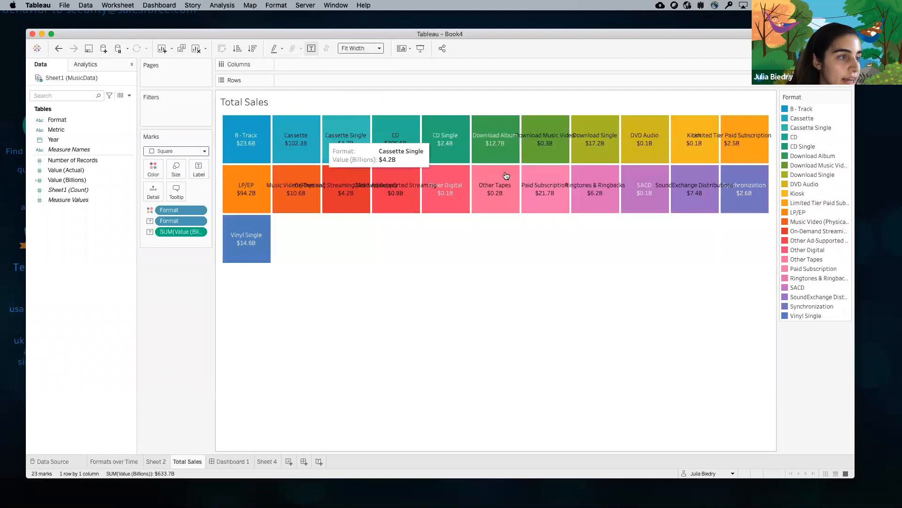
Return to Dashboard 1, compare the fit options for the Total Sales squares, and set them to Fit Width
left_click(230, 461)
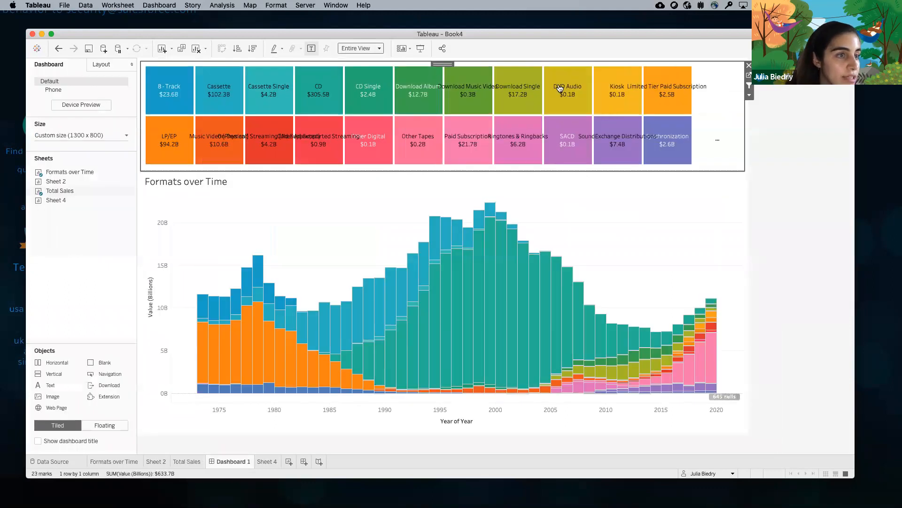
left_click(363, 49)
left_click(362, 64)
left_click(362, 50)
left_click(355, 79)
left_click(357, 48)
left_click(358, 57)
left_click(357, 49)
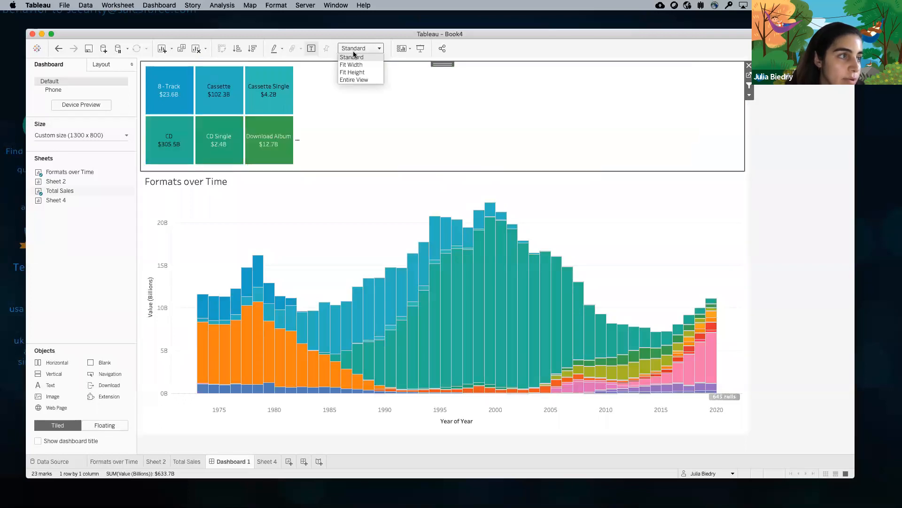
left_click(357, 65)
left_click(827, 239)
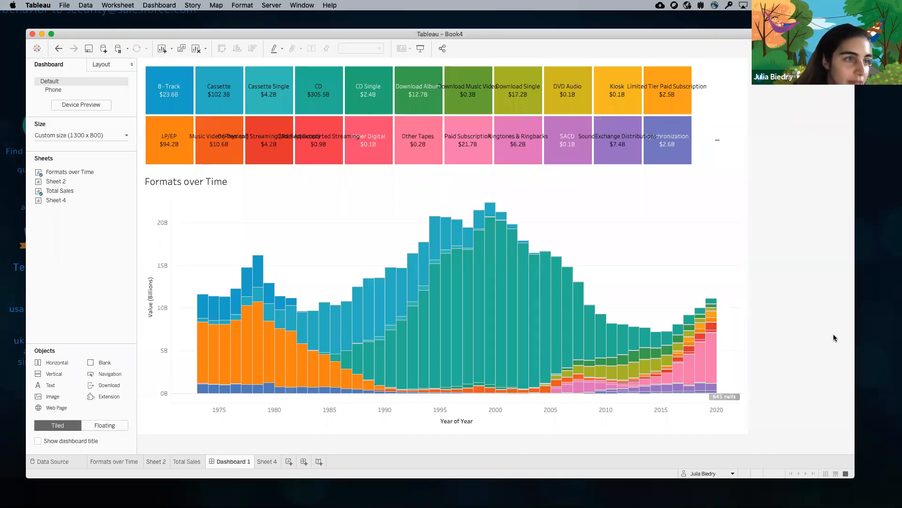
Create a new worksheet and chart Value (Billions) by Format as horizontal bars
left_click(712, 92)
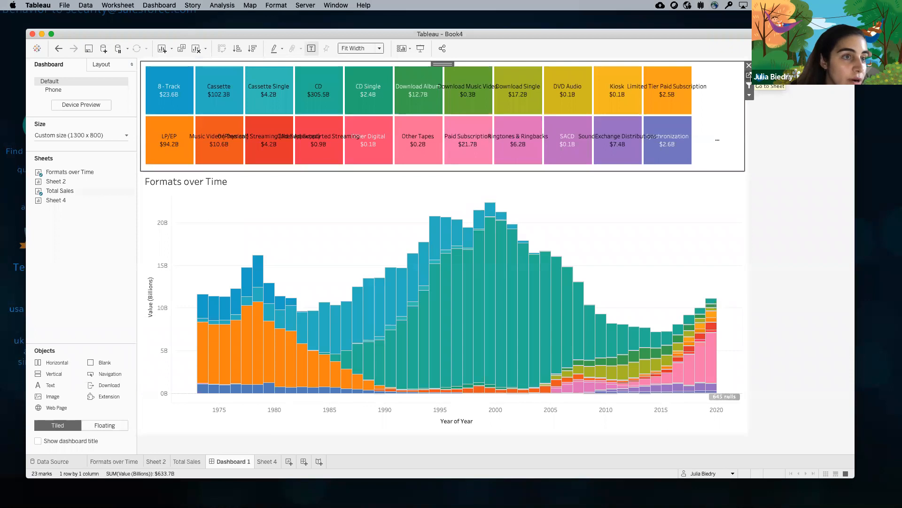
left_click(750, 76)
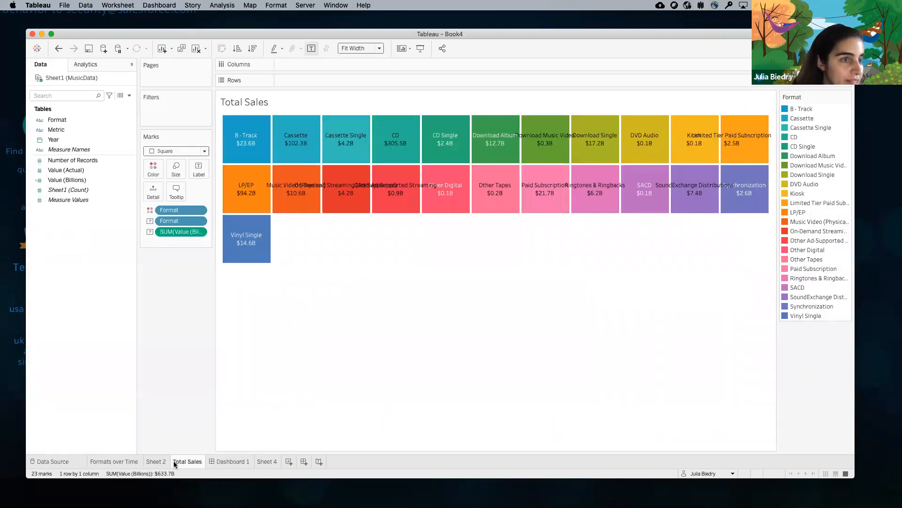
mouse_move(174, 464)
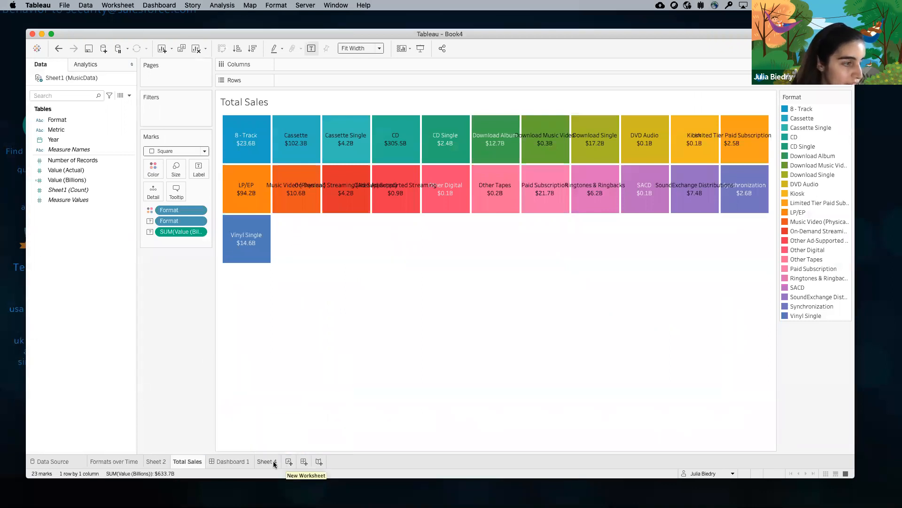
left_click(290, 461)
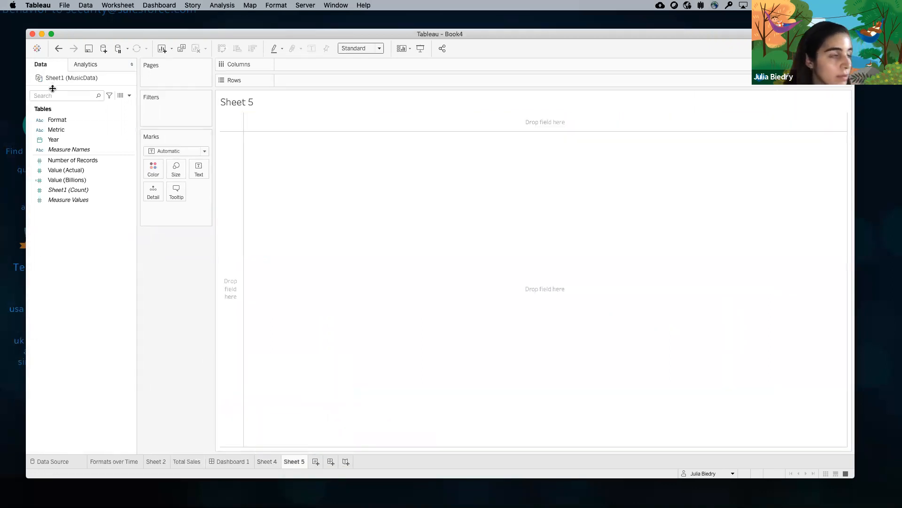
left_click_drag(67, 121, 289, 66)
left_click_drag(71, 181, 289, 82)
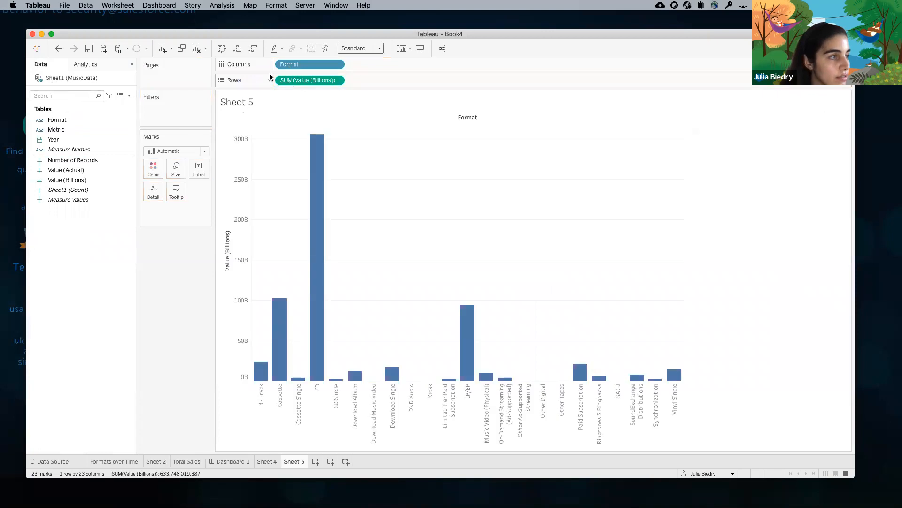
left_click(220, 50)
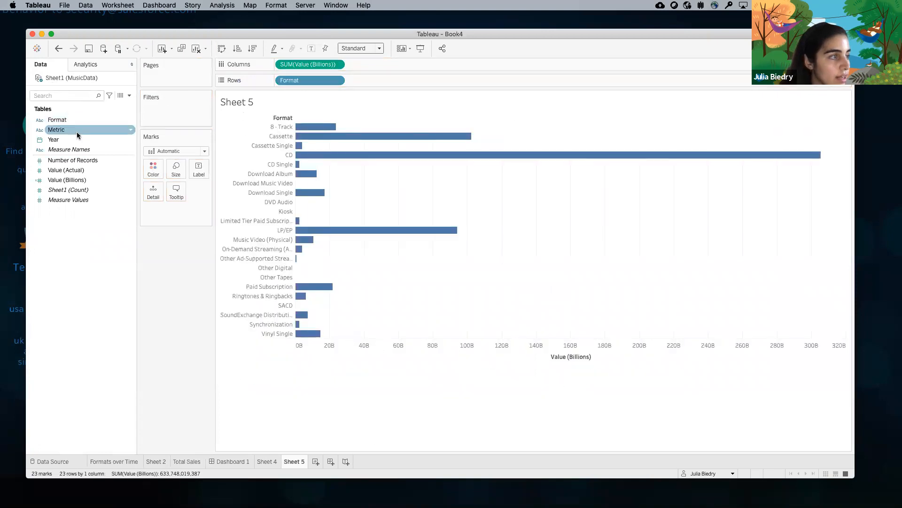
Color the Sheet 5 bars by Format, sort them in descending order of Value (Billions), and return to Dashboard 1
left_click_drag(57, 121, 159, 175)
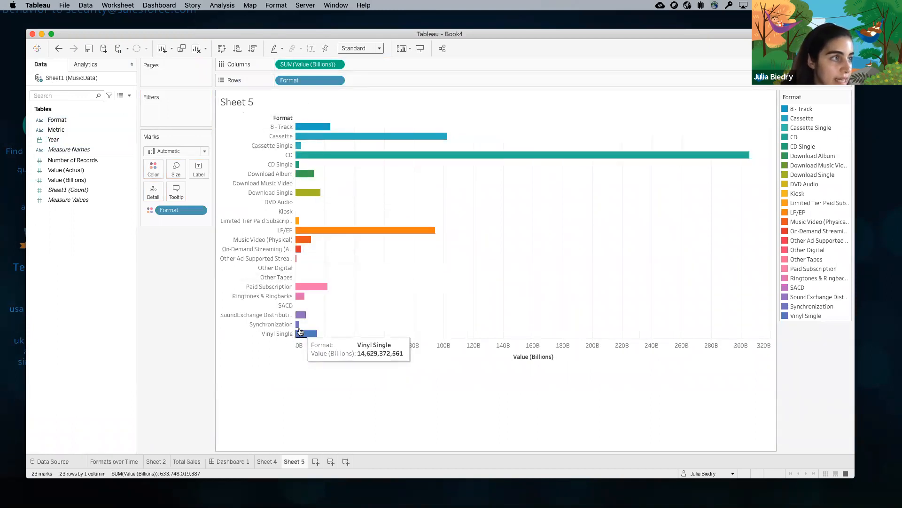
left_click(253, 50)
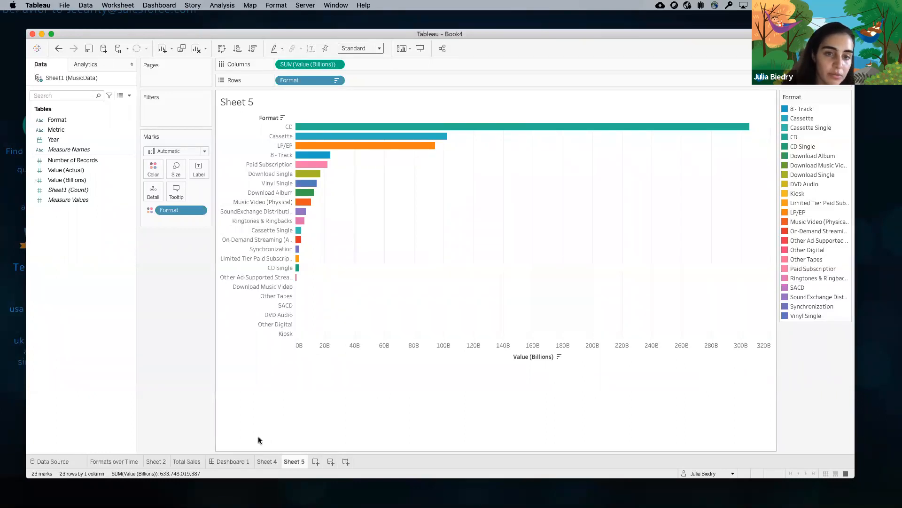
left_click(237, 463)
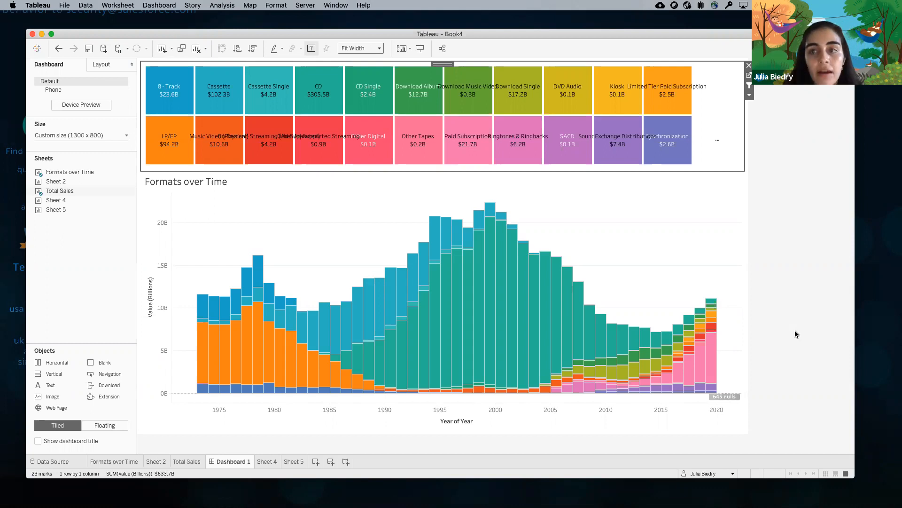
Select the address of the Tableau Public Viz of the Day gallery in Chrome and switch to Zoom
mouse_move(711, 340)
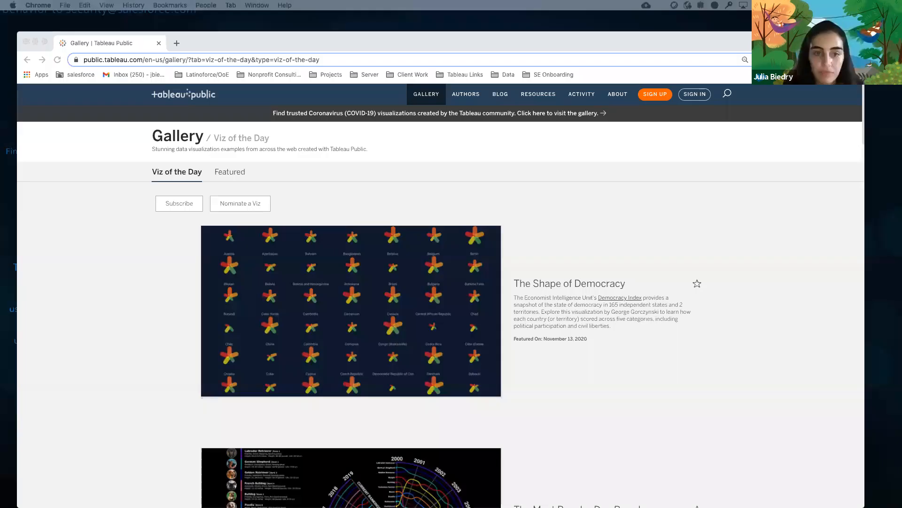
left_click(220, 60)
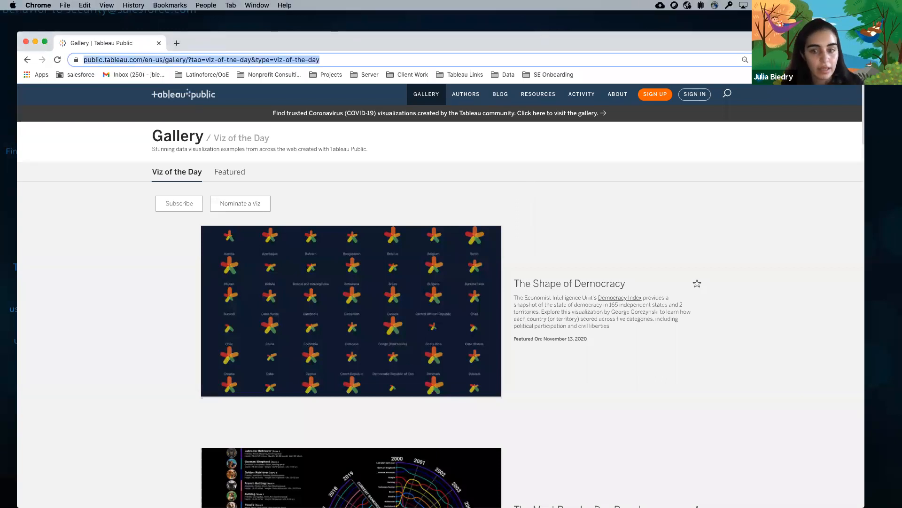
key("super+Tab")
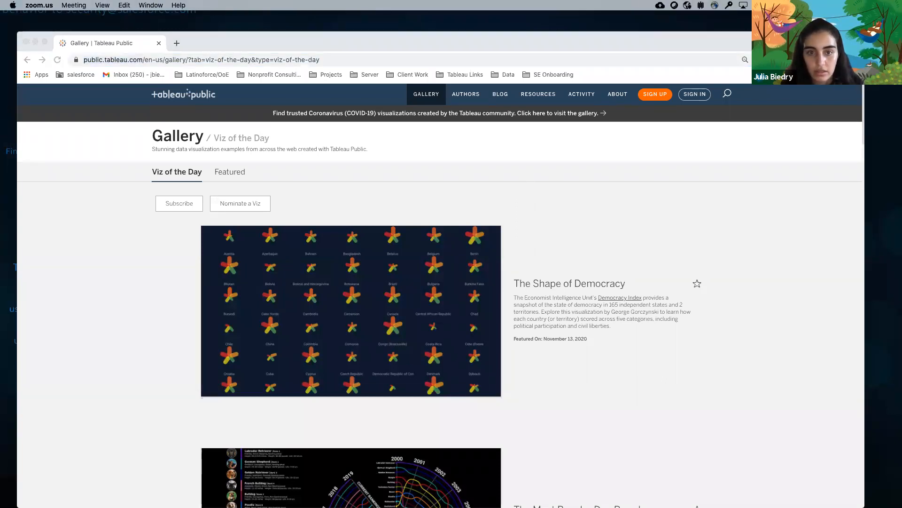
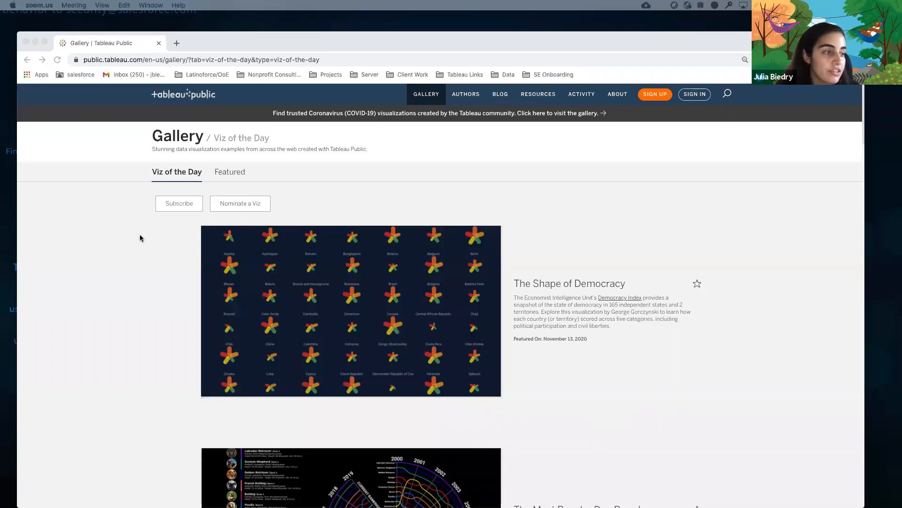
Browse the Viz of the Day gallery from The Shape of Democracy to Solving Sudokus
scroll(133, 253, "down", 4)
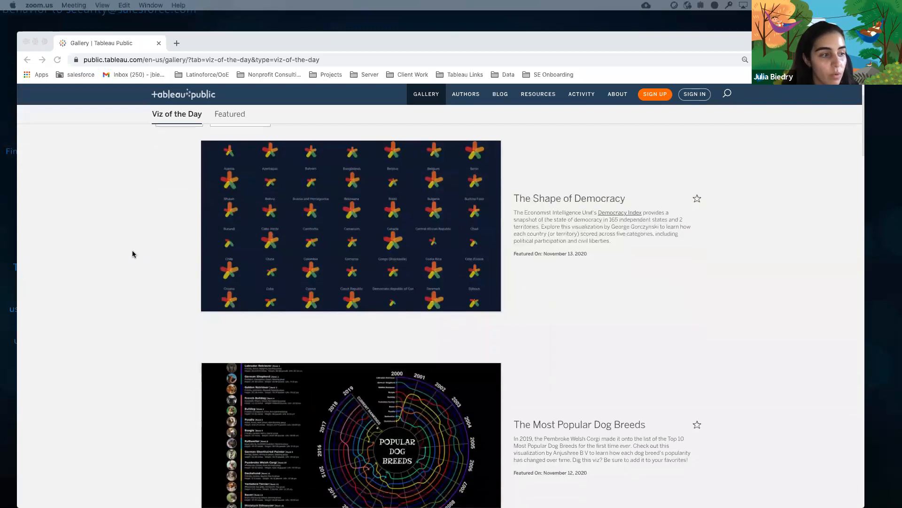
scroll(133, 254, "down", 3)
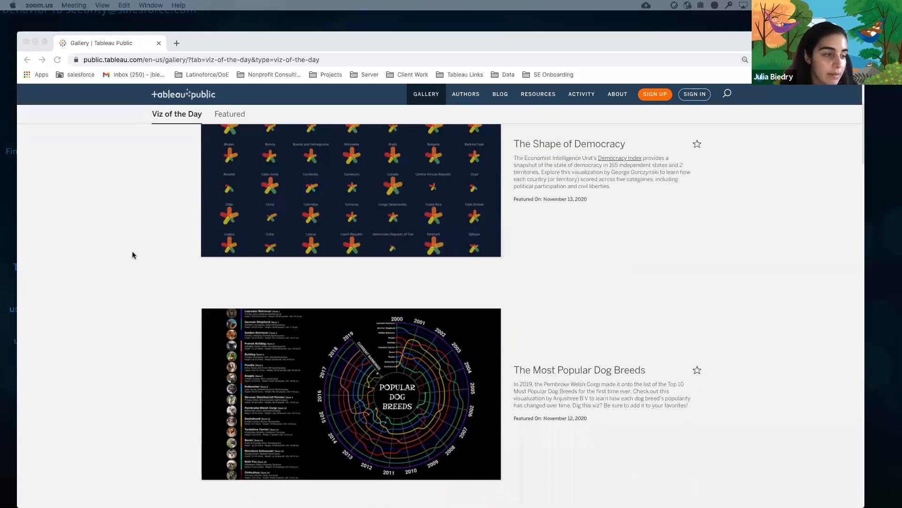
scroll(132, 255, "down", 10)
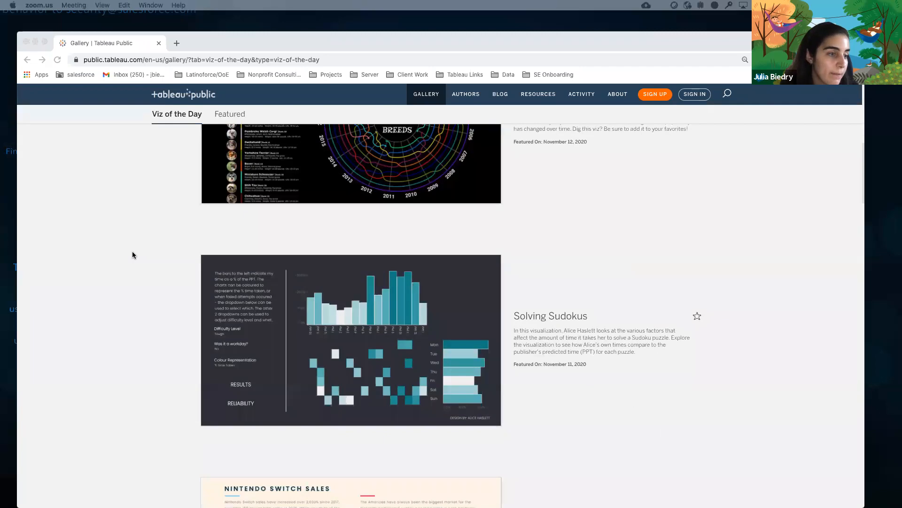
Browse the Viz of the Day gallery from Solving Sudokus to Snowfall Extremes at the end of the first page
scroll(133, 254, "down", 4)
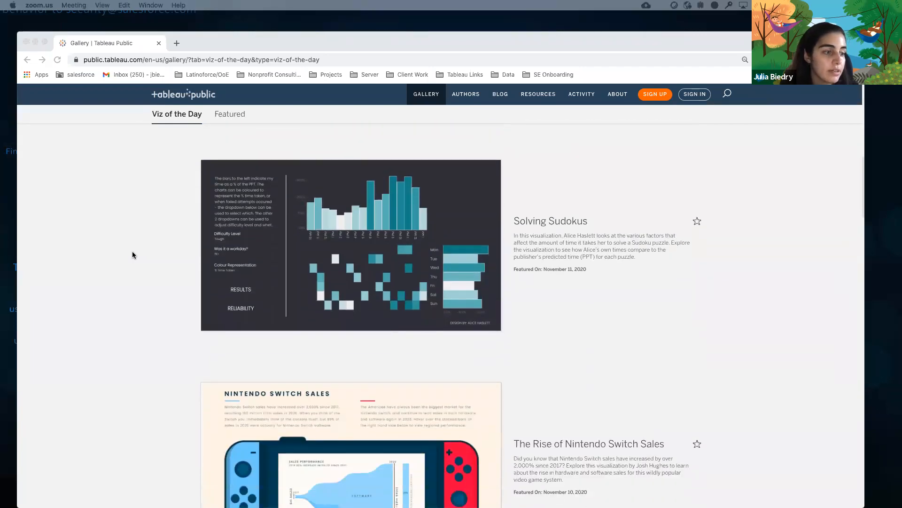
scroll(132, 254, "down", 9)
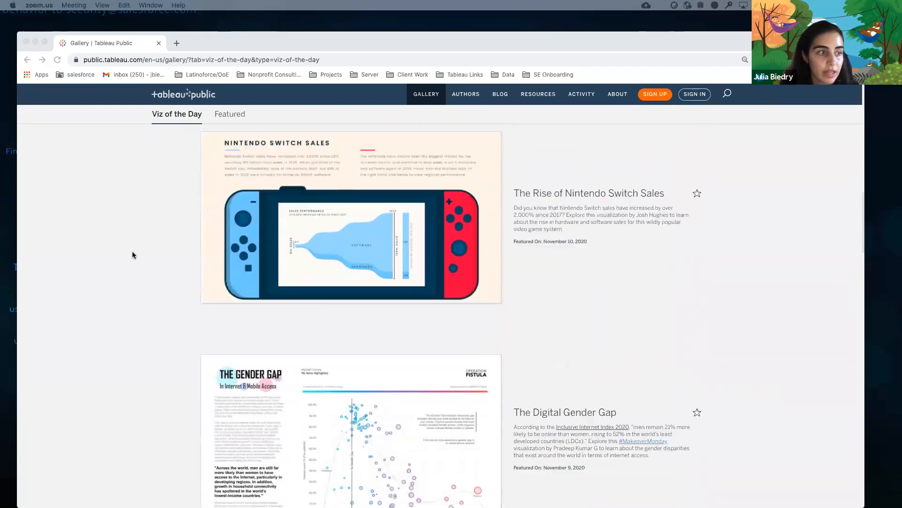
scroll(133, 255, "down", 8)
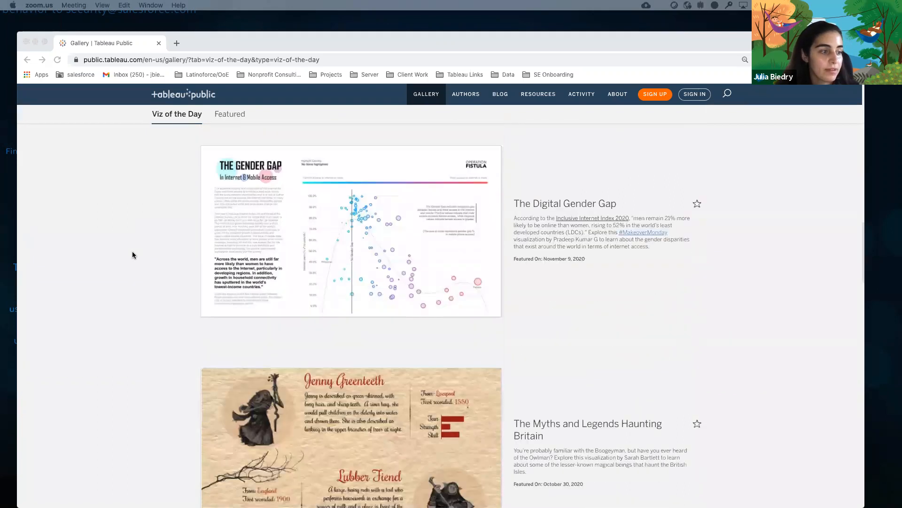
scroll(132, 254, "down", 3)
scroll(133, 255, "down", 8)
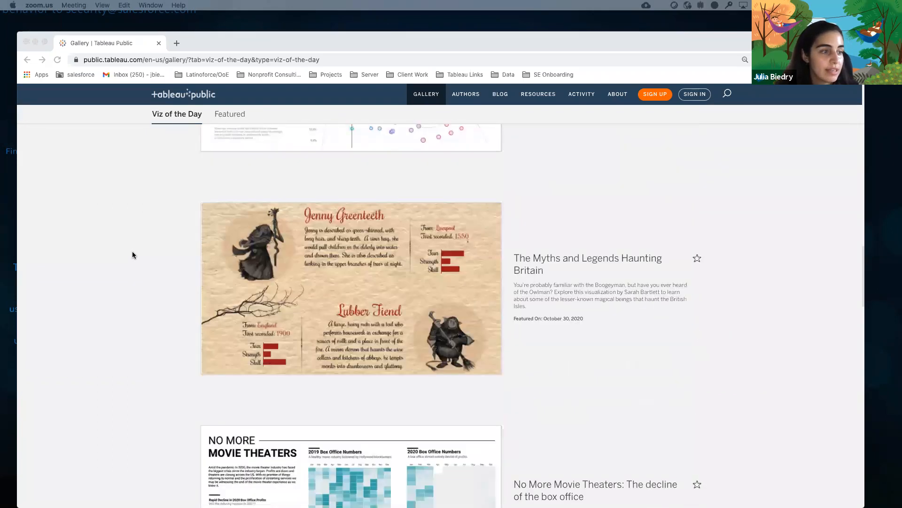
scroll(132, 255, "down", 10)
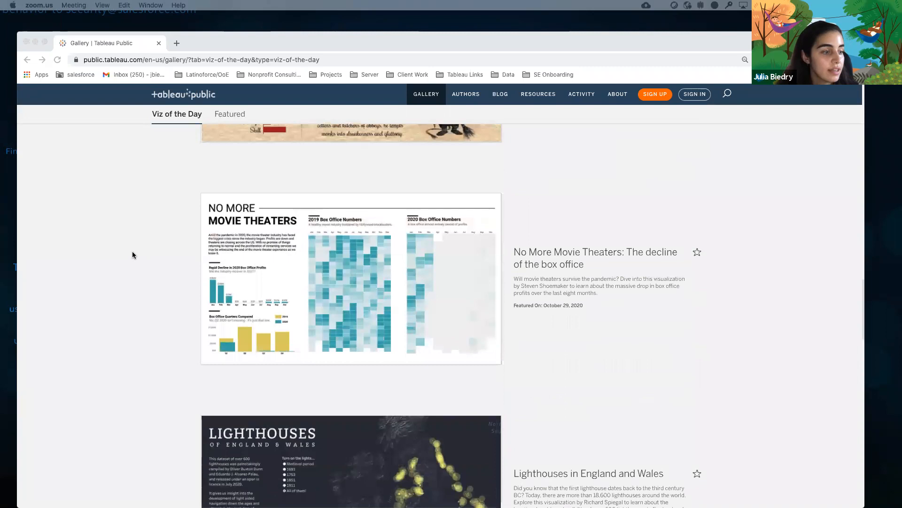
scroll(132, 255, "down", 2)
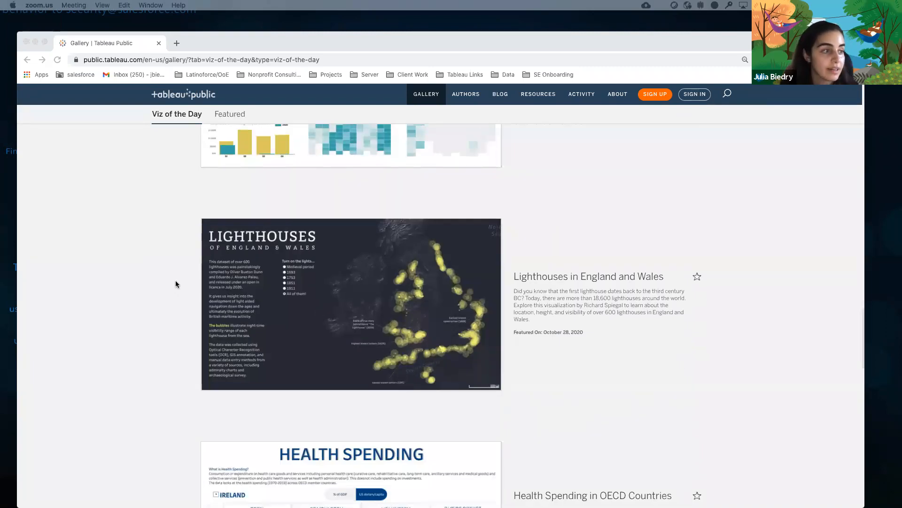
scroll(172, 282, "down", 1)
scroll(169, 283, "down", 1)
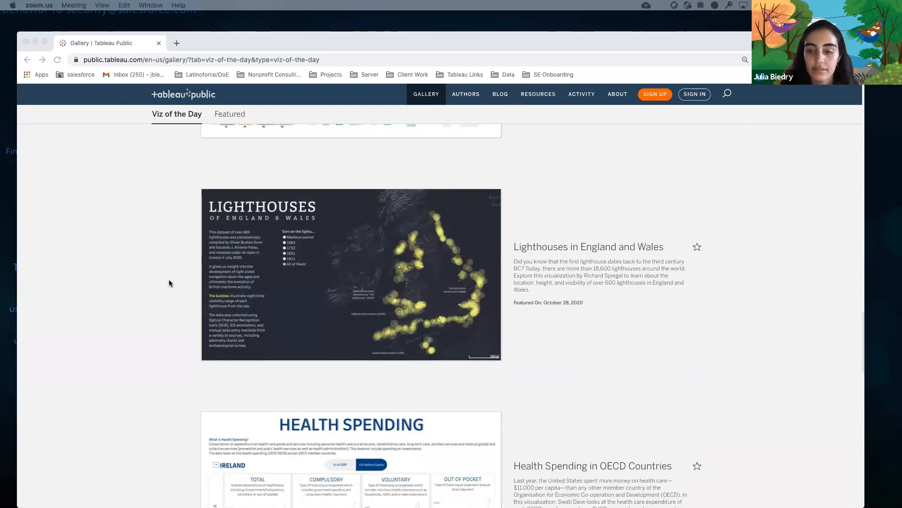
scroll(169, 283, "down", 5)
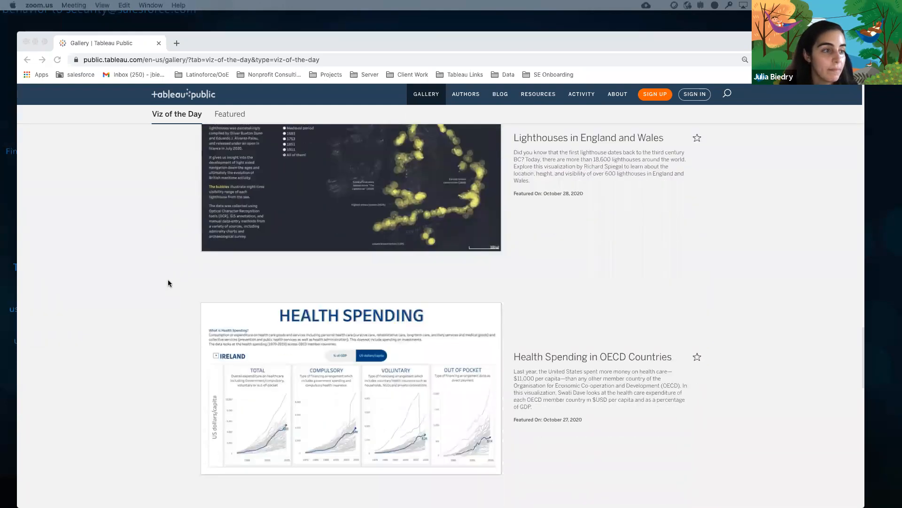
scroll(169, 283, "down", 4)
scroll(168, 283, "down", 4)
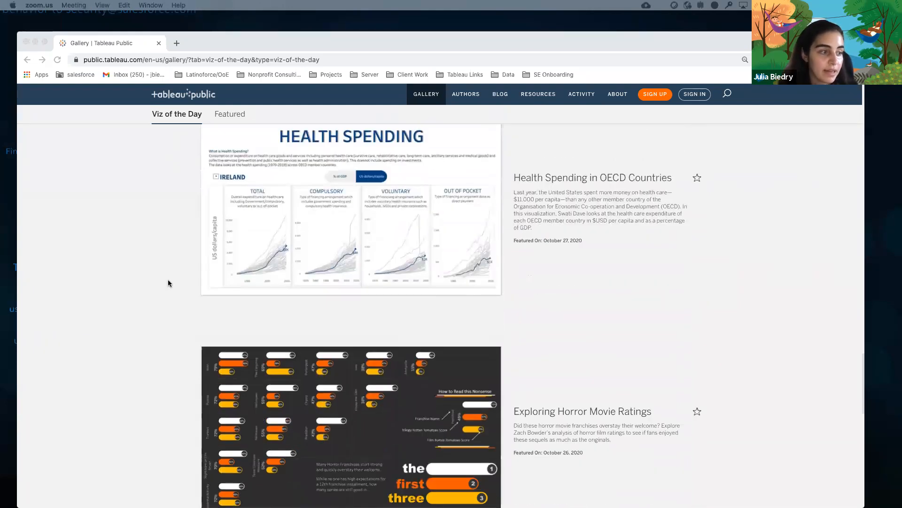
scroll(168, 283, "down", 2)
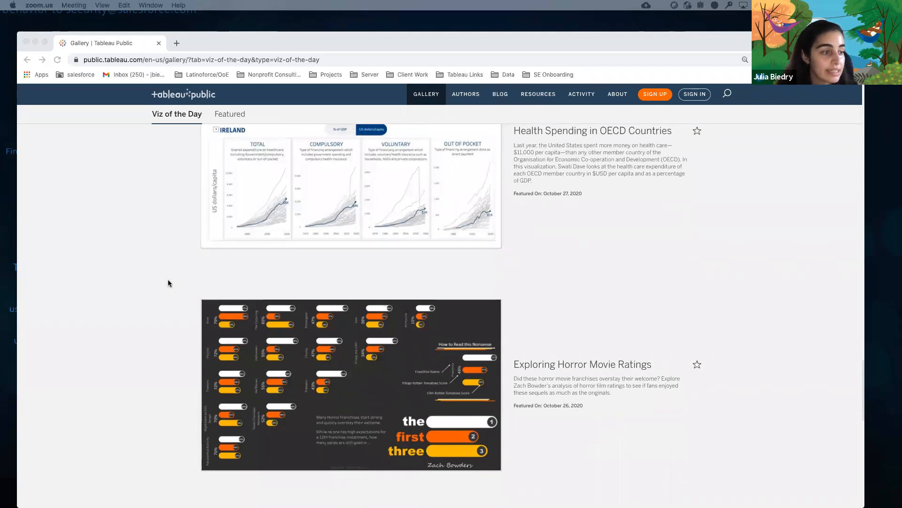
scroll(169, 283, "down", 7)
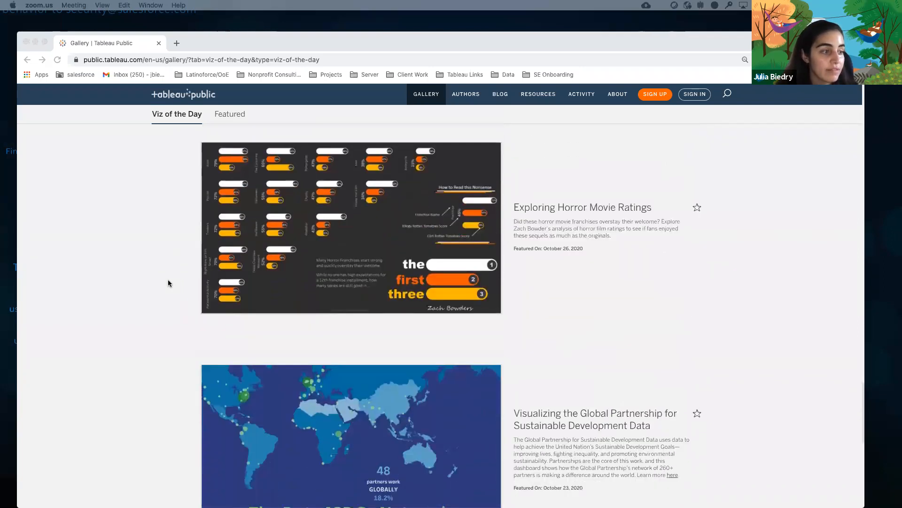
scroll(169, 283, "down", 4)
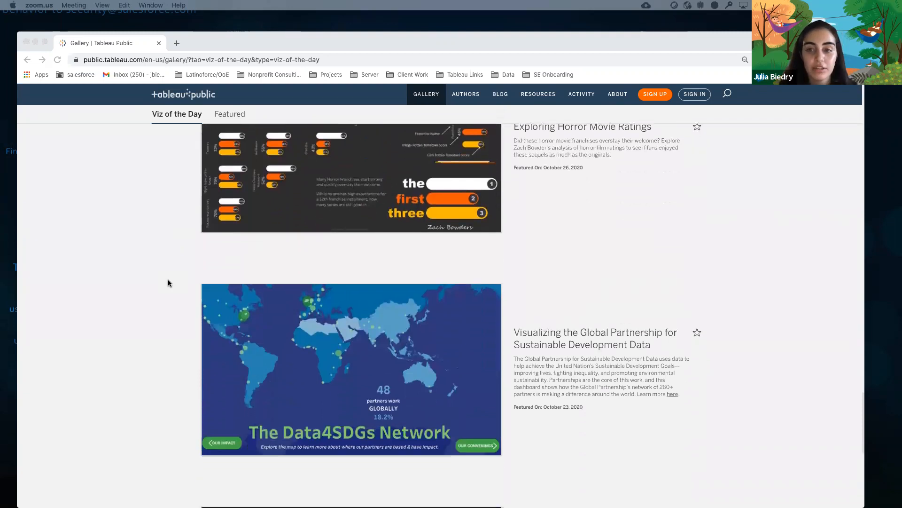
scroll(168, 283, "down", 12)
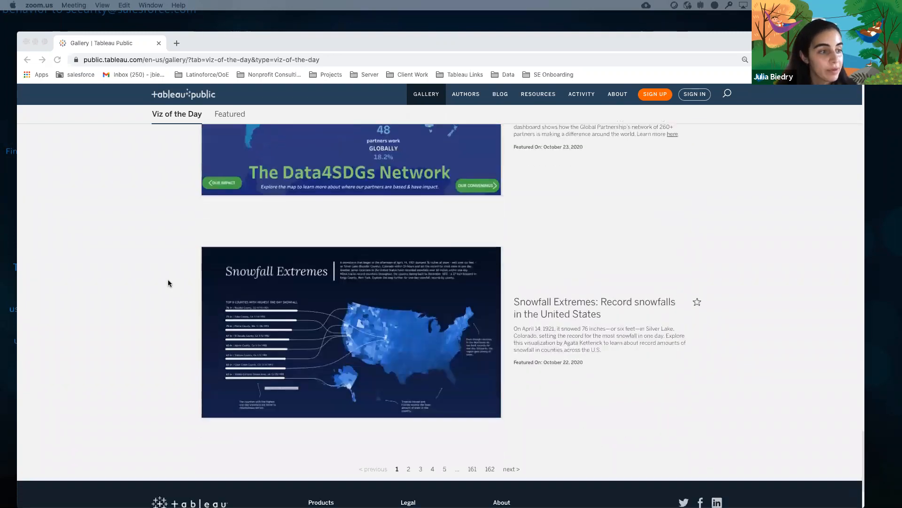
scroll(169, 283, "down", 5)
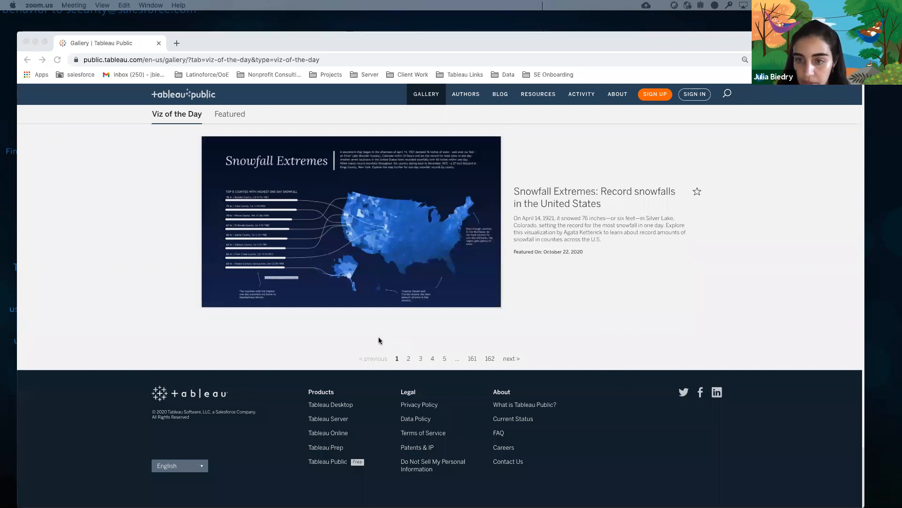
Open The Digital Gender Gap from the Viz of the Day gallery and view its scatter plot
scroll(354, 324, "up", 20)
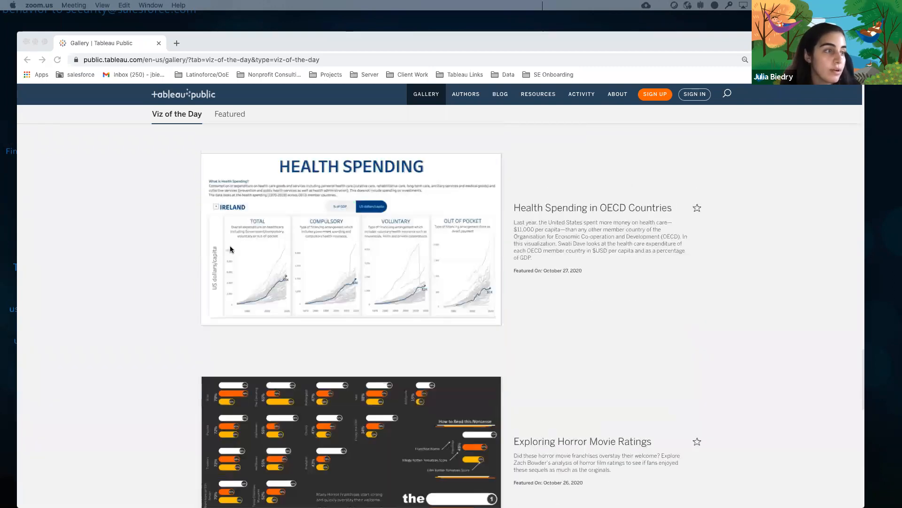
scroll(230, 250, "up", 13)
scroll(336, 290, "down", 4)
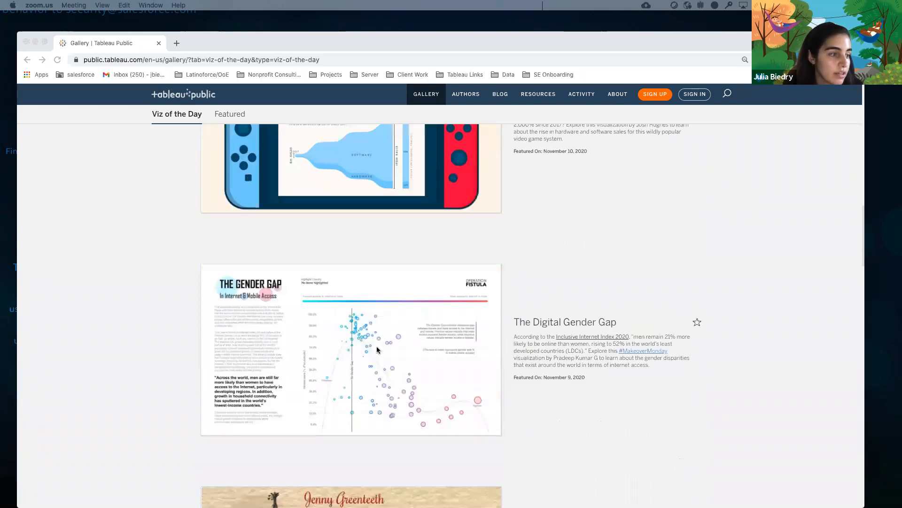
left_click(335, 336)
left_click(335, 337)
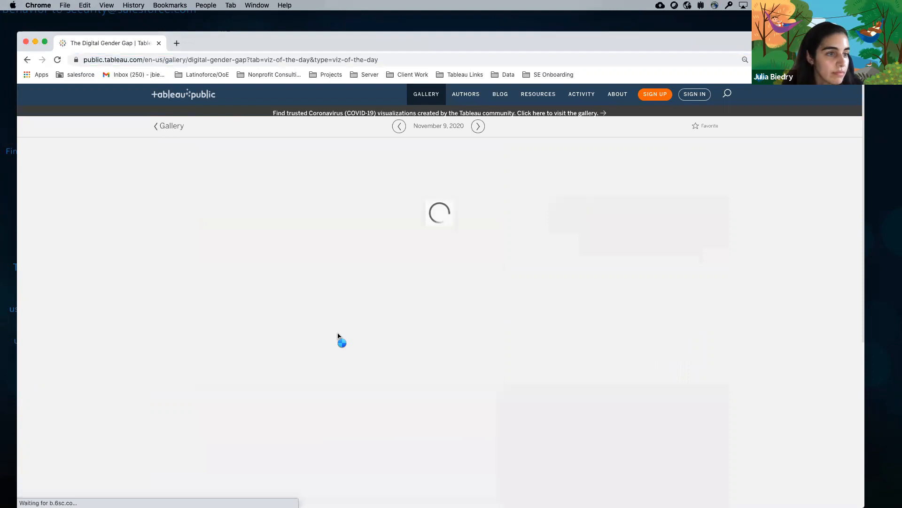
scroll(143, 300, "down", 5)
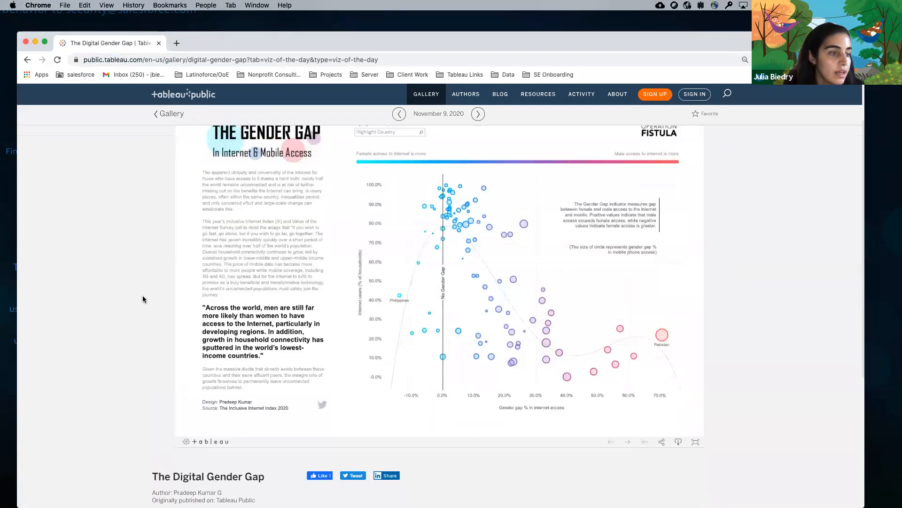
scroll(143, 300, "up", 3)
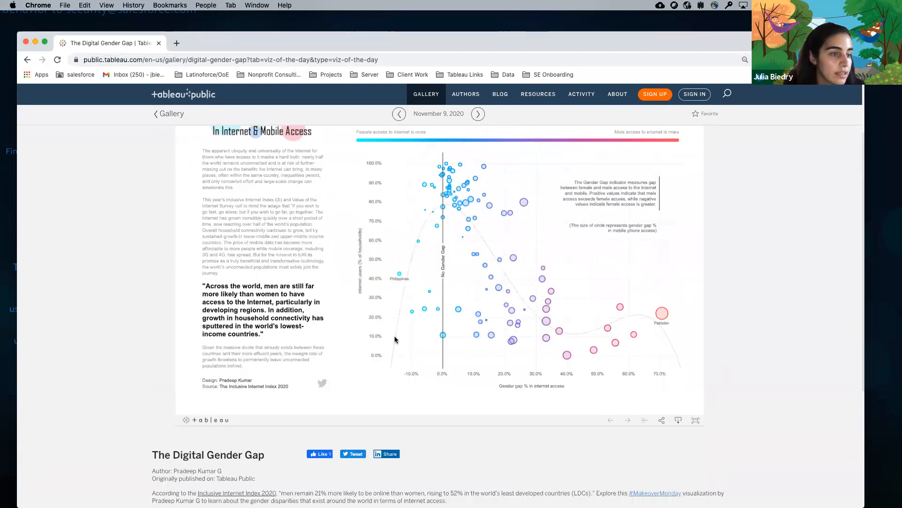
Check the download formats offered for The Digital Gender Gap, close the dialog, and return to the Viz of the Day gallery
left_click(678, 421)
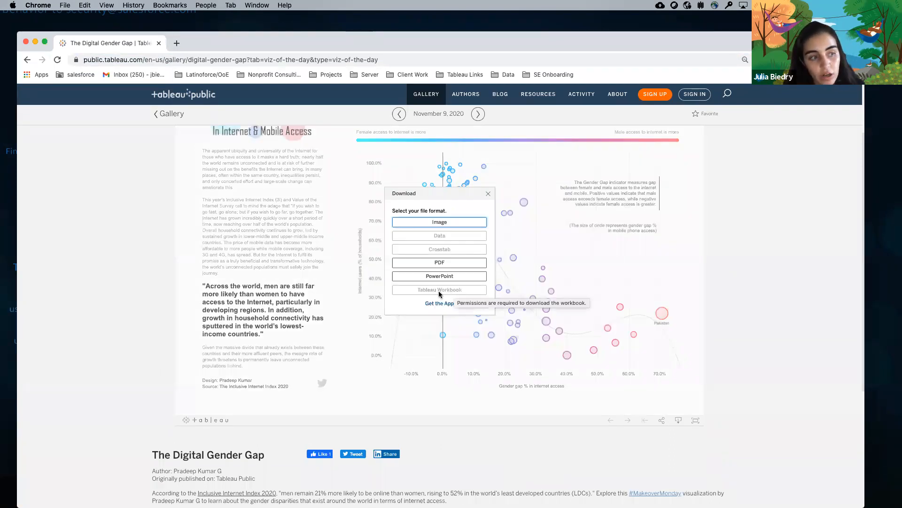
left_click(488, 195)
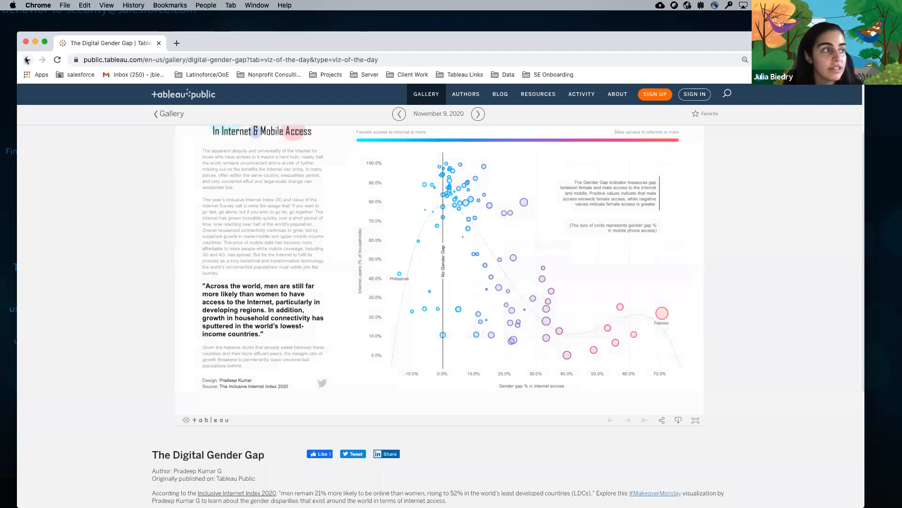
left_click(22, 62)
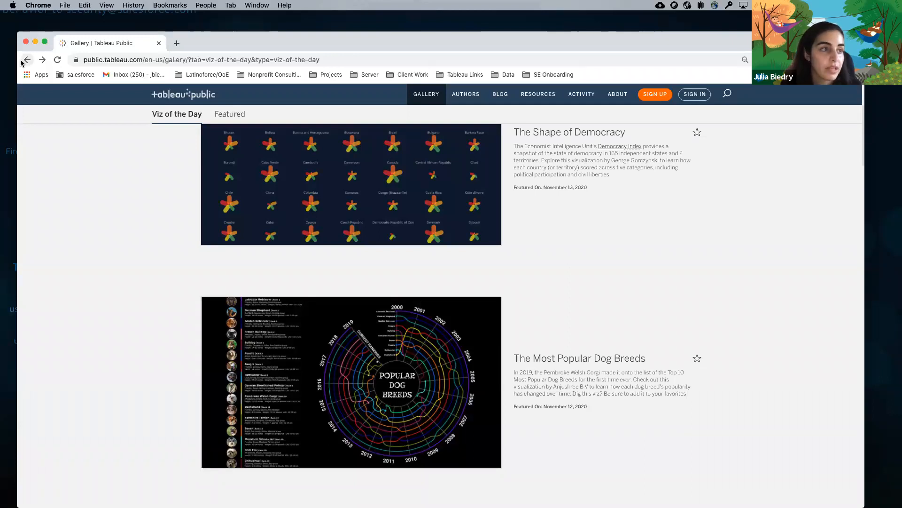
left_click(26, 61)
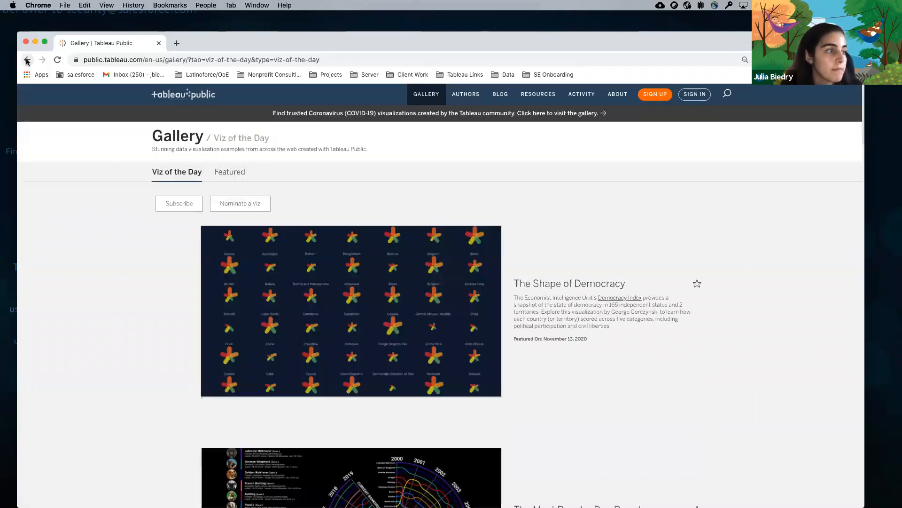
right_click(28, 61)
left_click(47, 206)
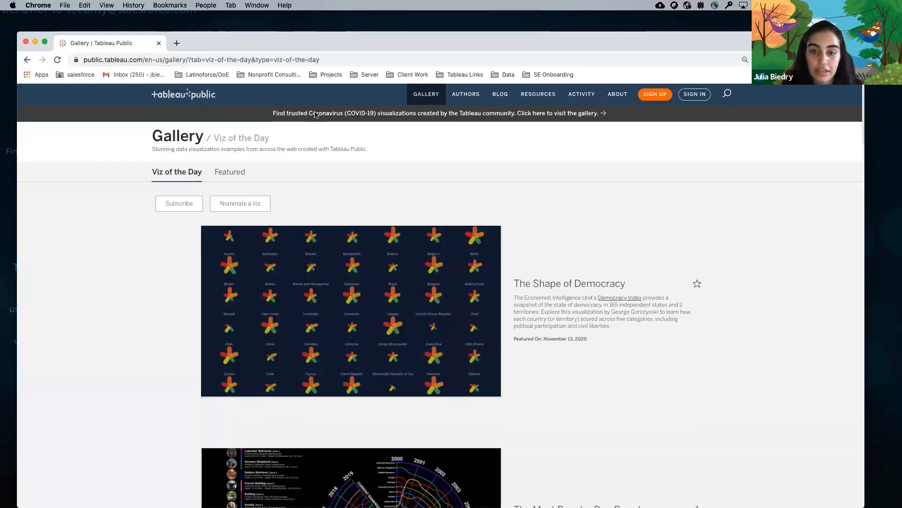
left_click(27, 61)
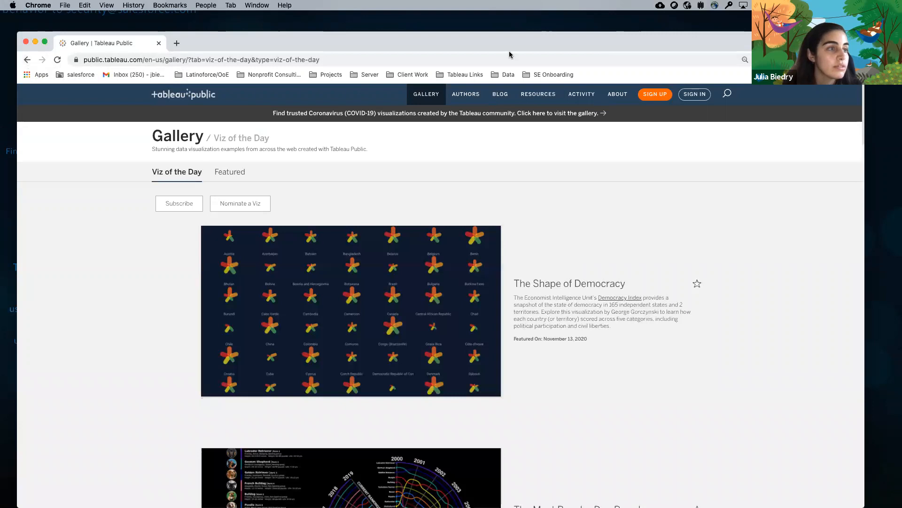
left_click(284, 75)
left_click(608, 135)
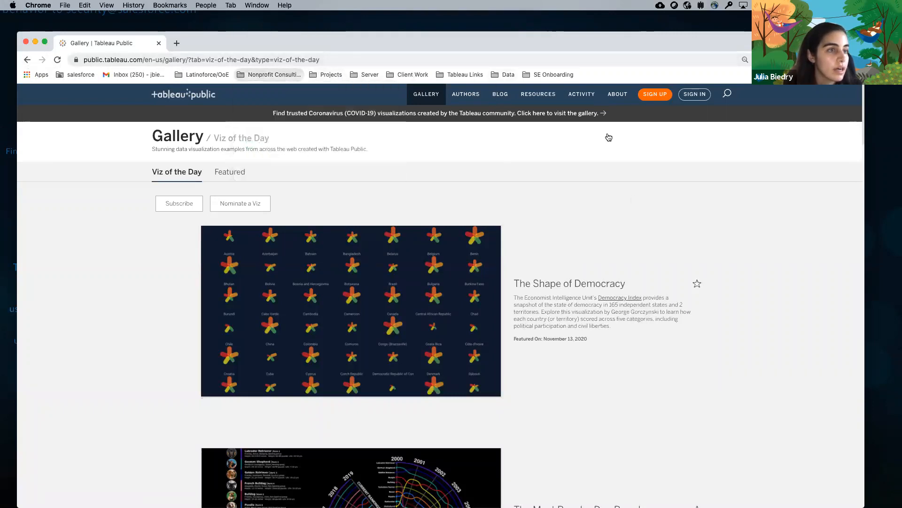
left_click(536, 75)
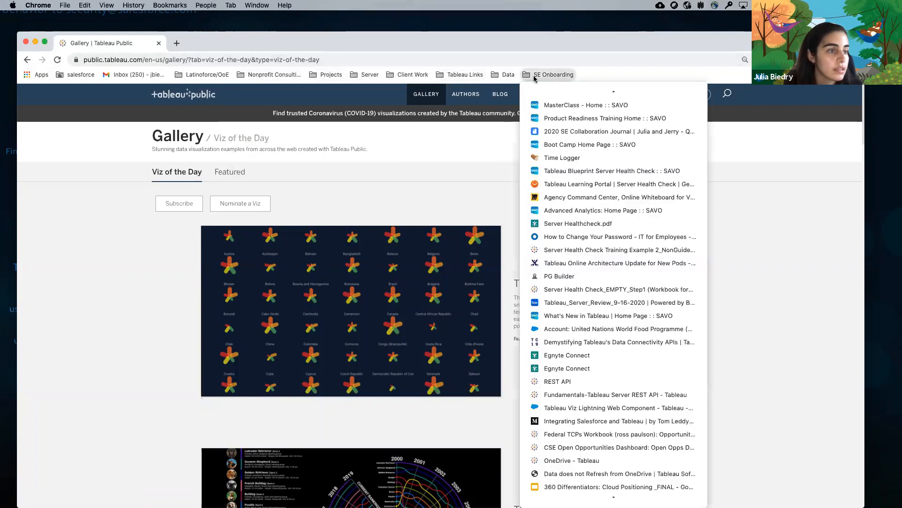
left_click(752, 182)
Open the presenter's Tableau Public profile from the suggested addresses and look over its published vizzes
left_click(164, 59)
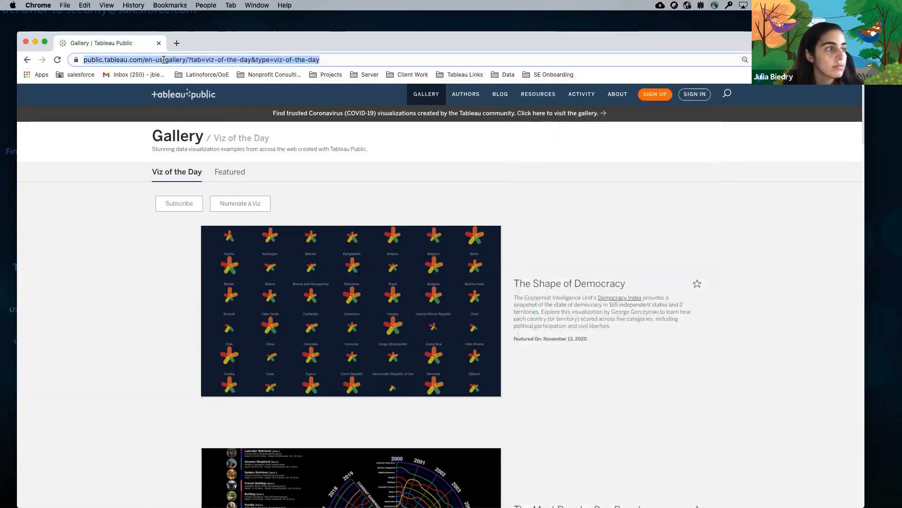
type("ju")
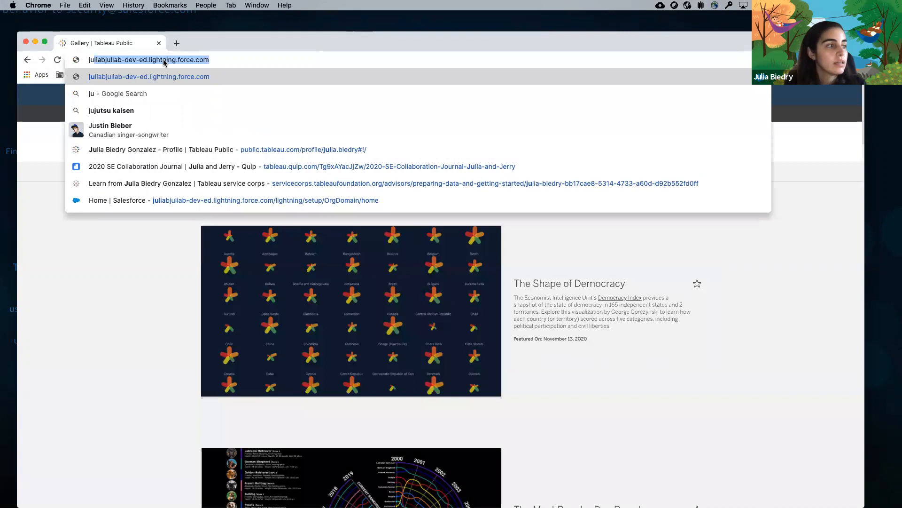
left_click(188, 149)
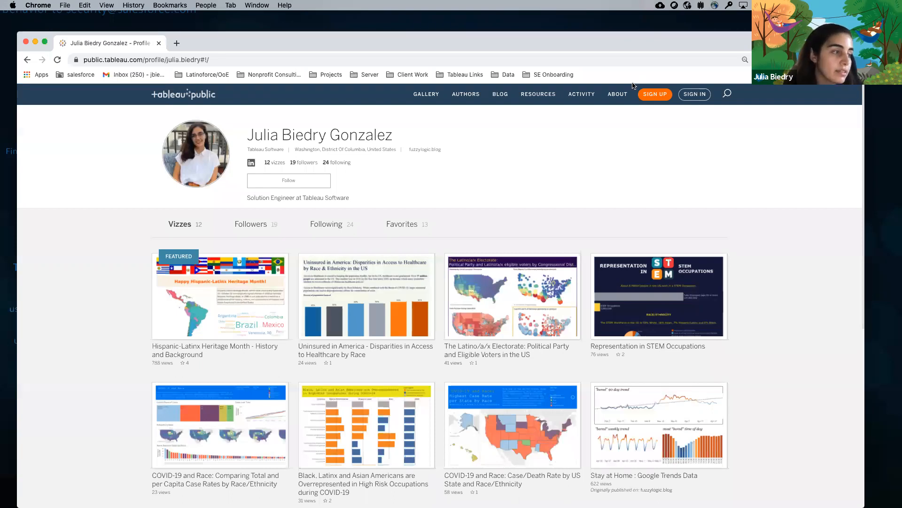
mouse_move(403, 288)
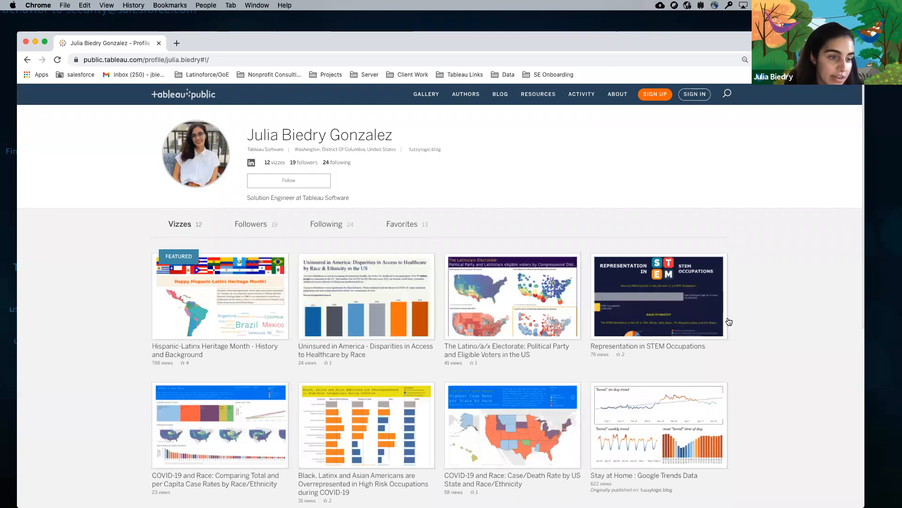
mouse_move(605, 393)
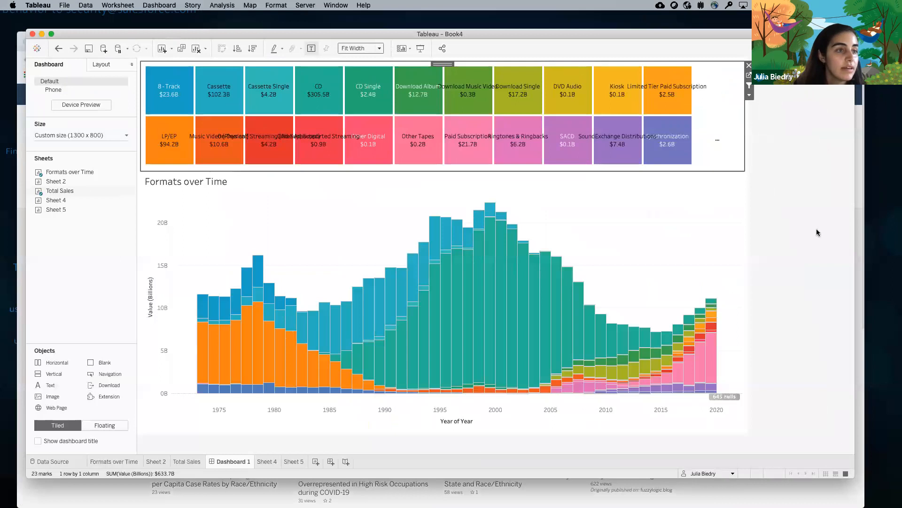
Switch to the Tableau workbook with the music dashboard and look up the option for saving it to Tableau Public
left_click(818, 232)
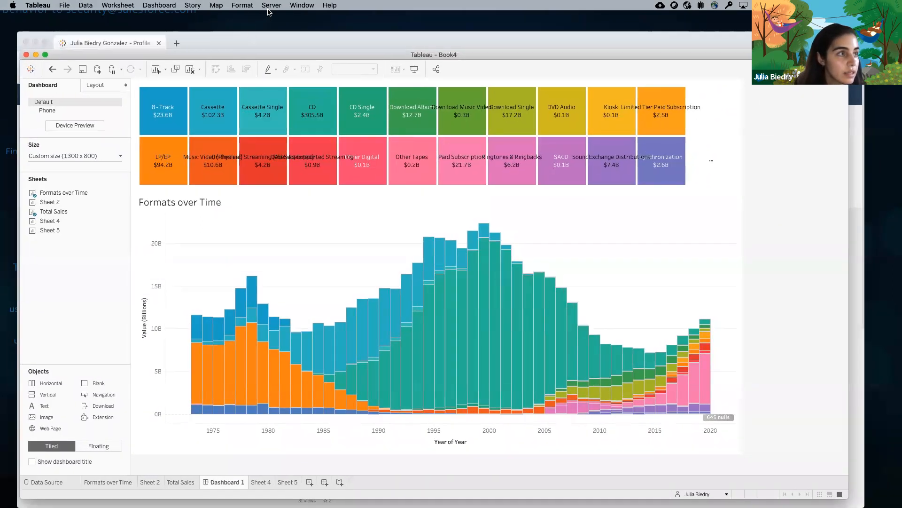
left_click(65, 5)
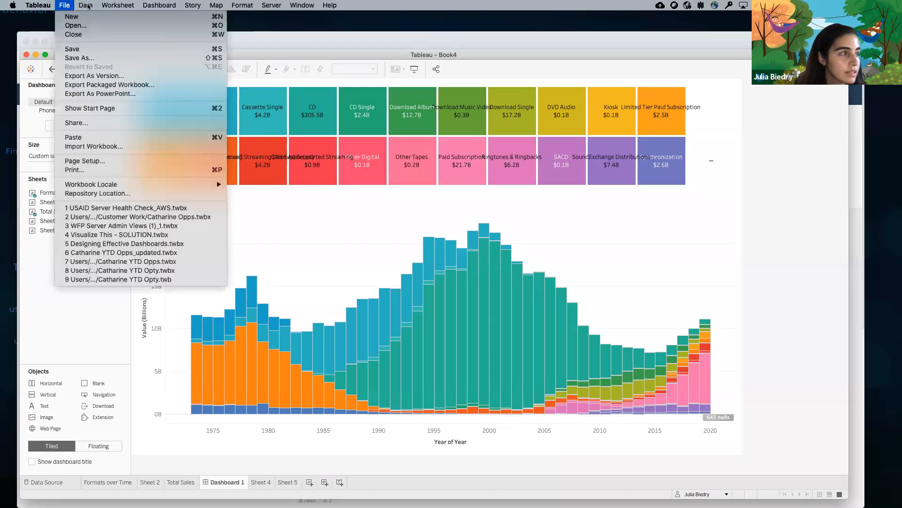
mouse_move(272, 5)
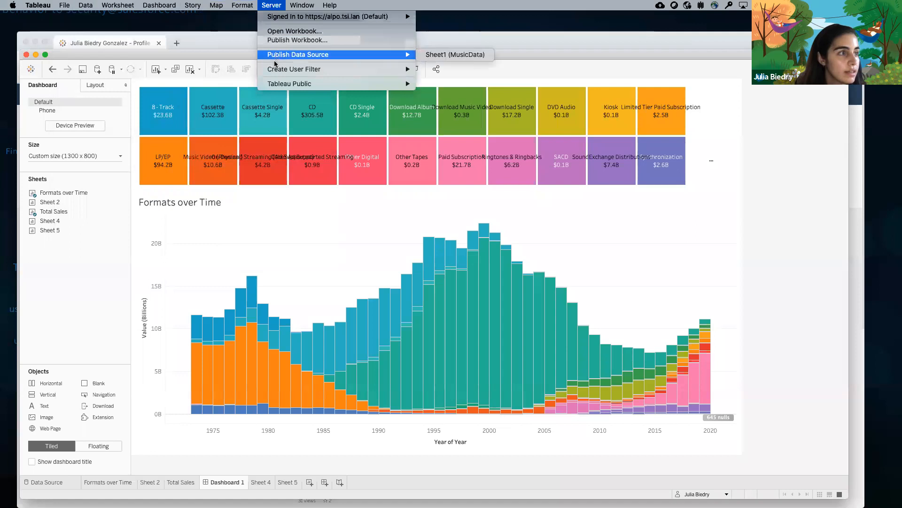
mouse_move(277, 86)
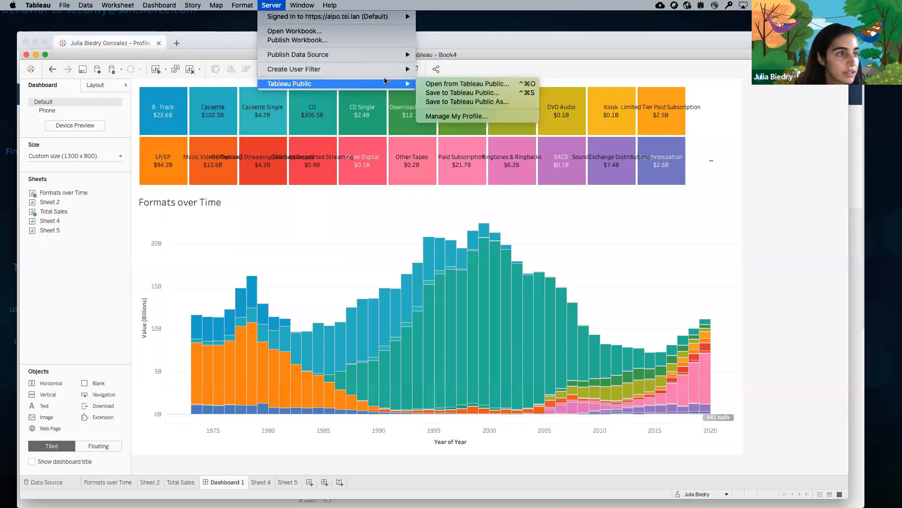
left_click(442, 97)
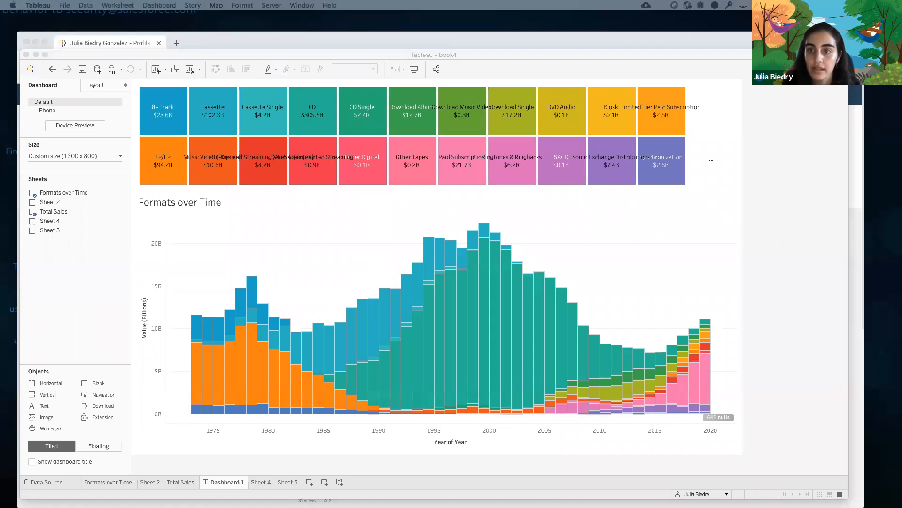
Bring up the Makeover Monday site in its own browser window, browse its 2020 data sets list and select the page address
left_click_drag(799, 222, 616, 75)
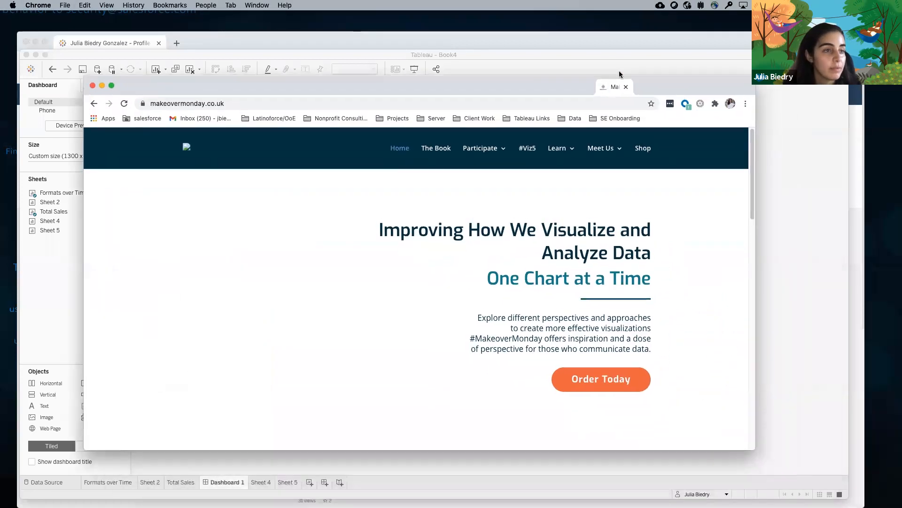
left_click_drag(763, 140, 831, 146)
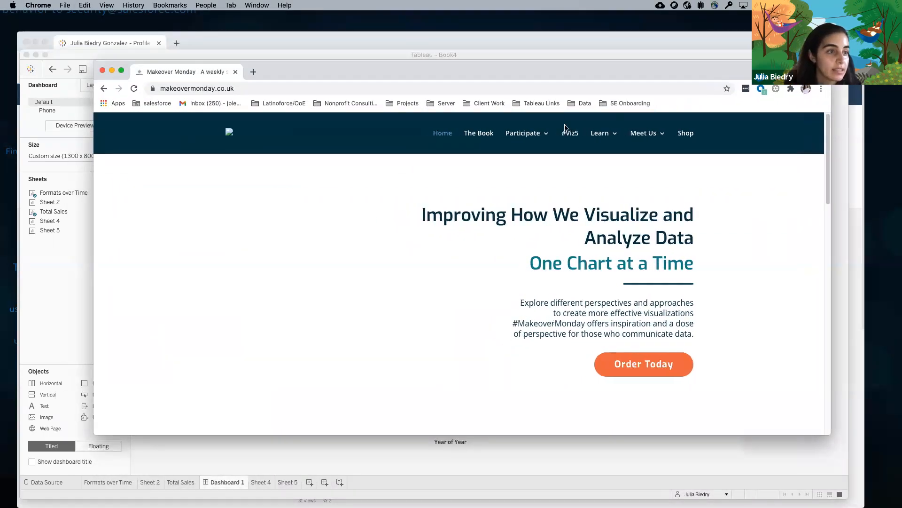
left_click(532, 135)
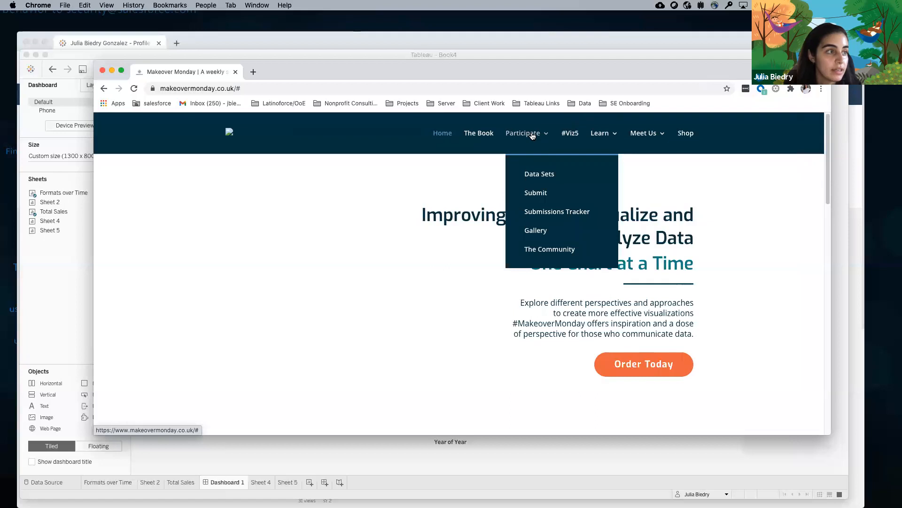
left_click(537, 172)
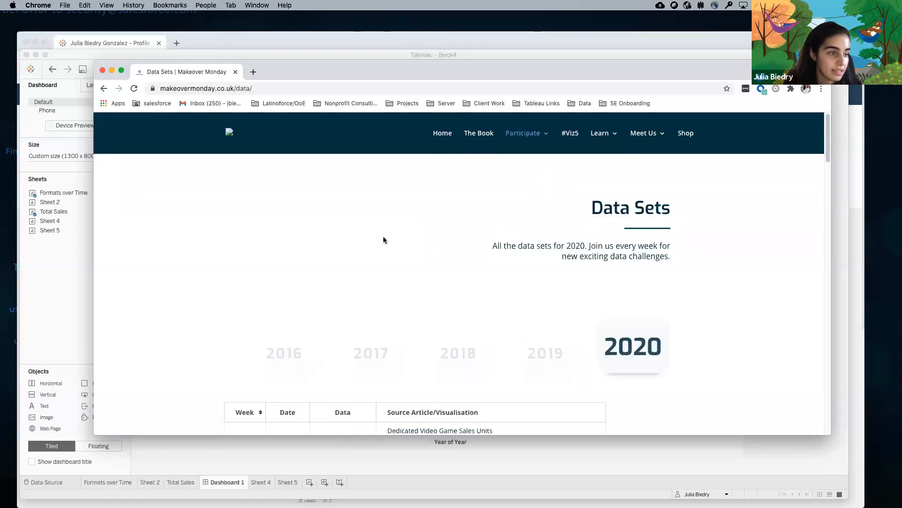
scroll(202, 244, "down", 5)
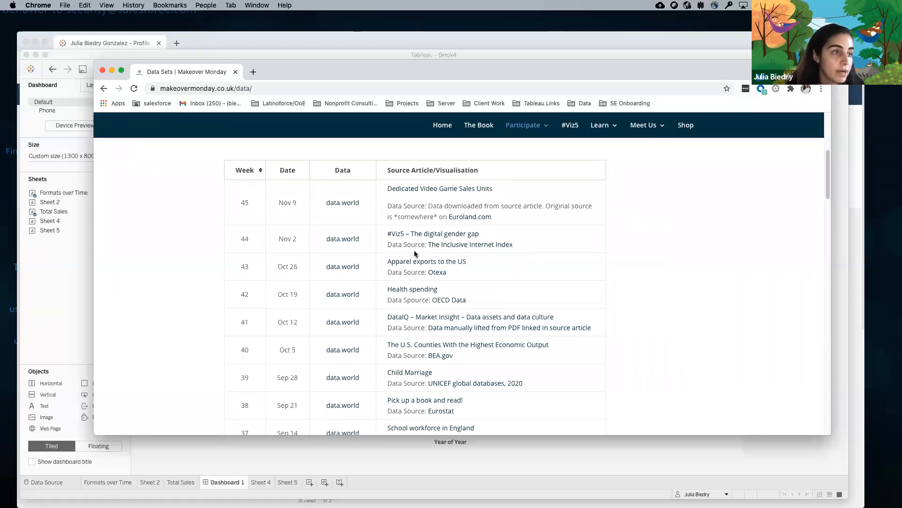
left_click(193, 90)
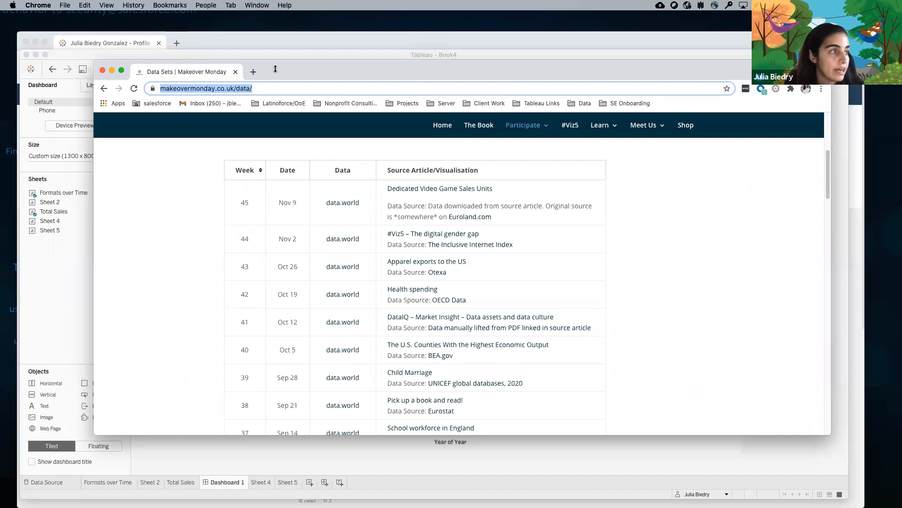
Return to the presenter's Tableau Public profile and download the workbook Uninsured in America - Disparities in Access to Healthcare by Race
left_click(218, 34)
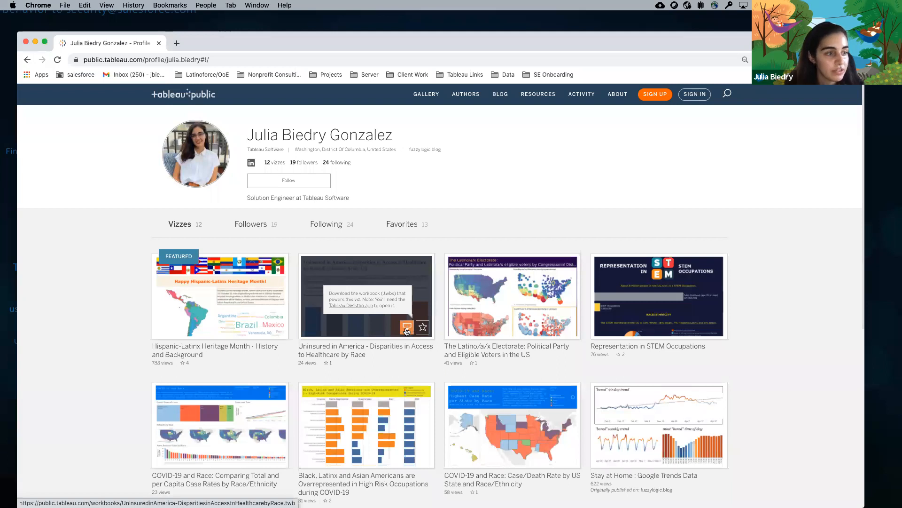
left_click(407, 329)
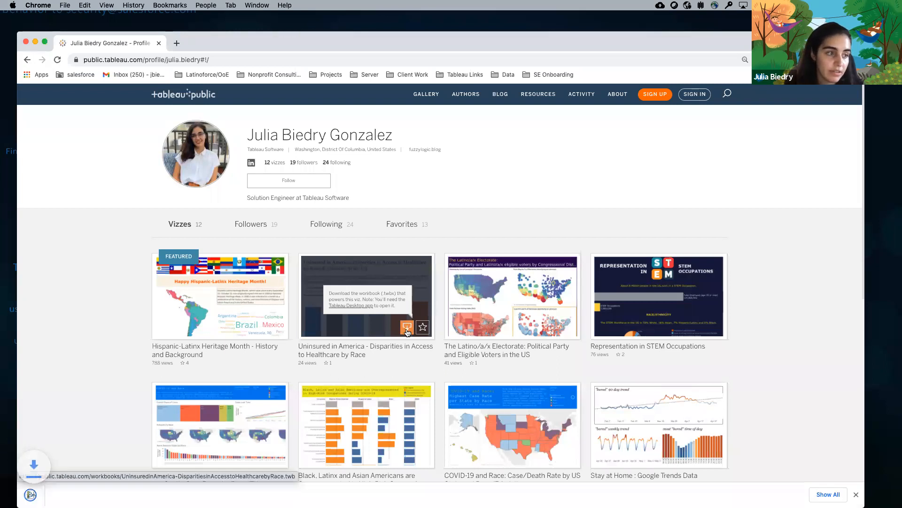